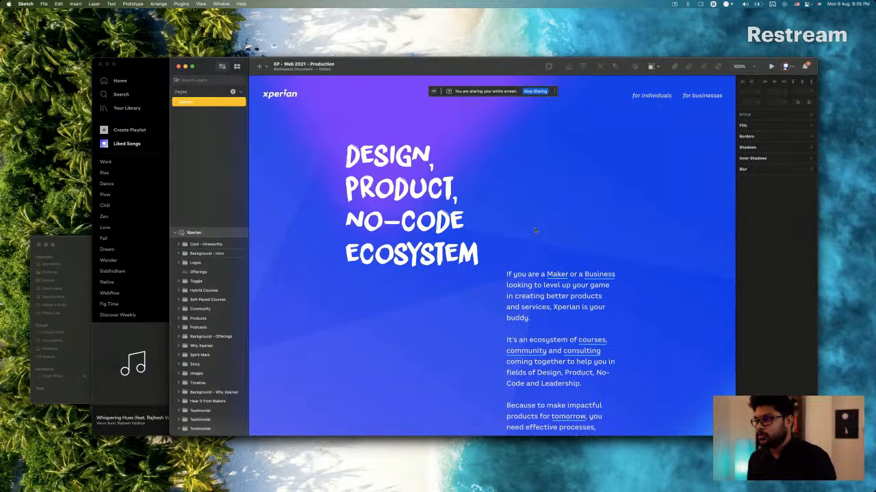
Review the Xperian homepage design from the intro headline down through the offerings to the timeline section.
scroll(535, 230, "down", 2)
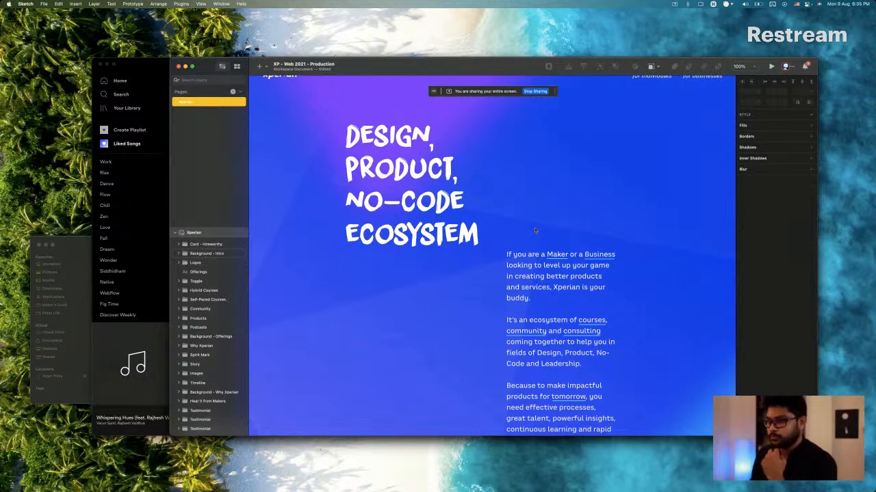
scroll(534, 230, "down", 10)
scroll(535, 229, "down", 20)
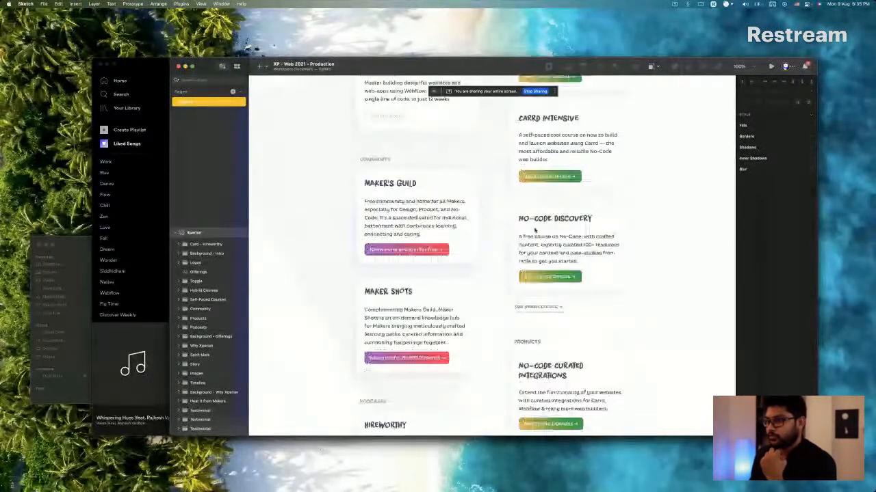
scroll(535, 231, "down", 15)
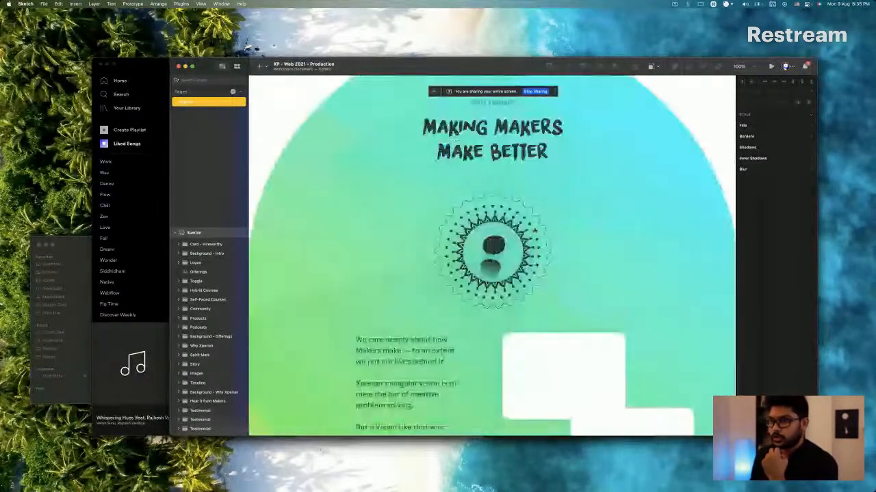
scroll(535, 230, "down", 5)
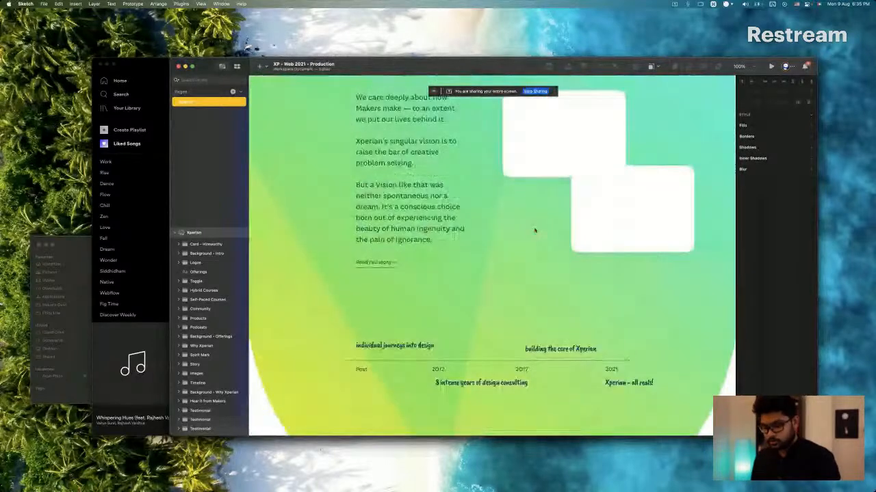
Switch to the Webflow project in Firefox and examine the built homepage from the intro through the client logos to the Offerings cards.
key("super+Tab")
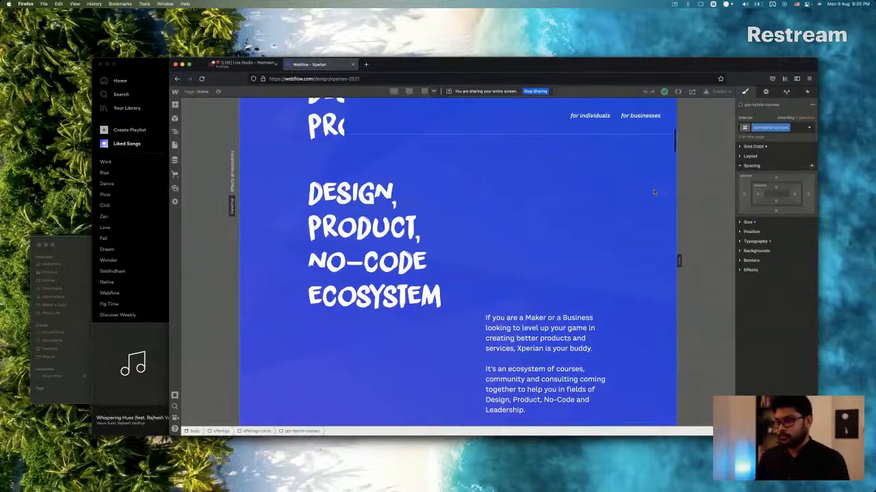
scroll(654, 193, "down", 10)
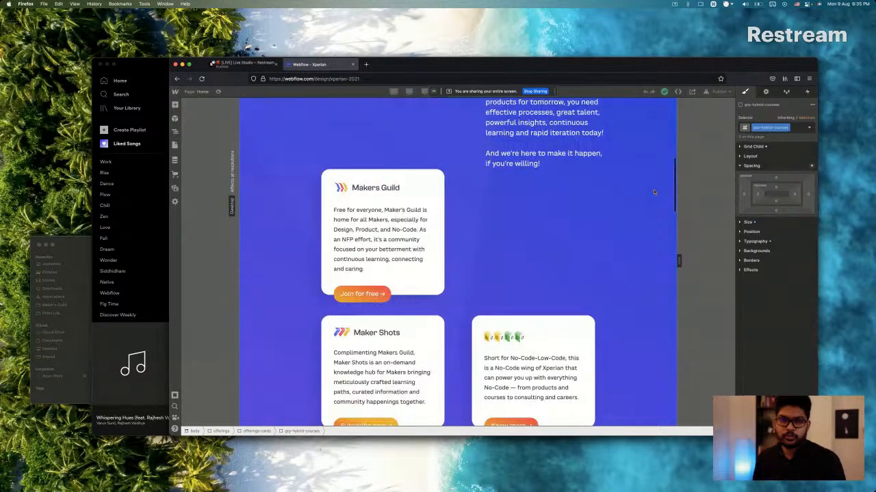
scroll(653, 192, "down", 5)
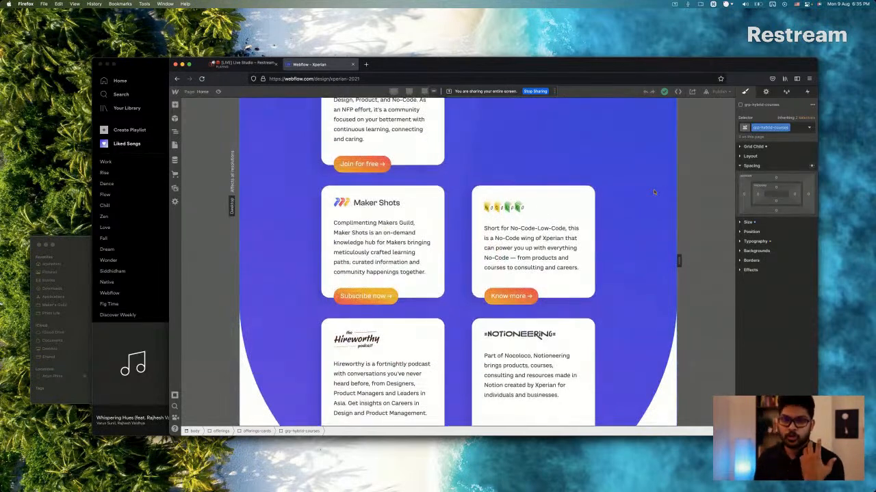
scroll(653, 192, "down", 3)
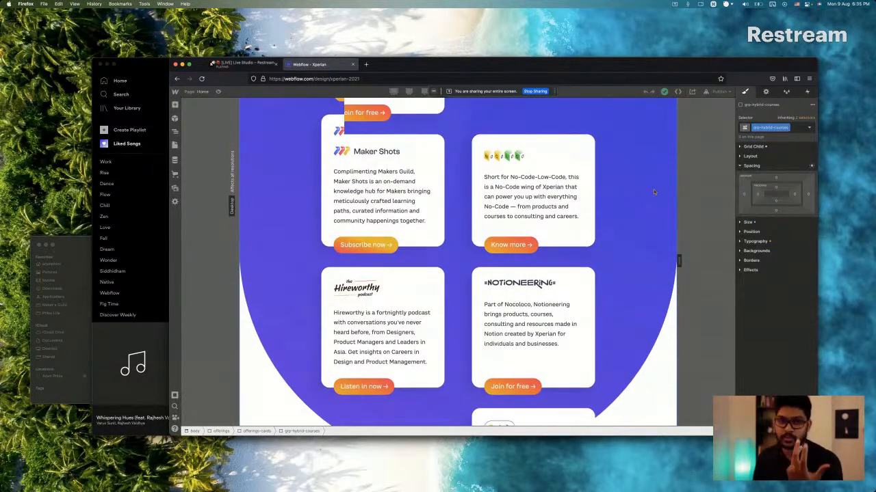
scroll(653, 192, "down", 6)
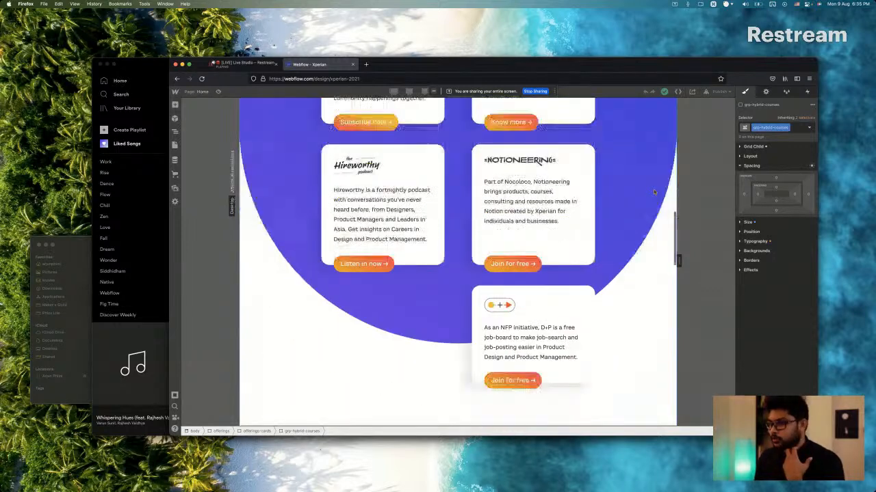
scroll(653, 192, "down", 10)
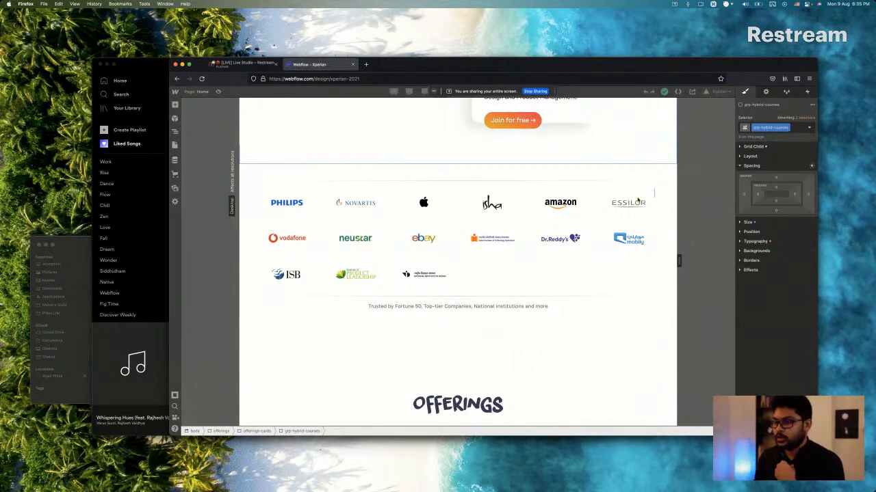
scroll(626, 195, "down", 5)
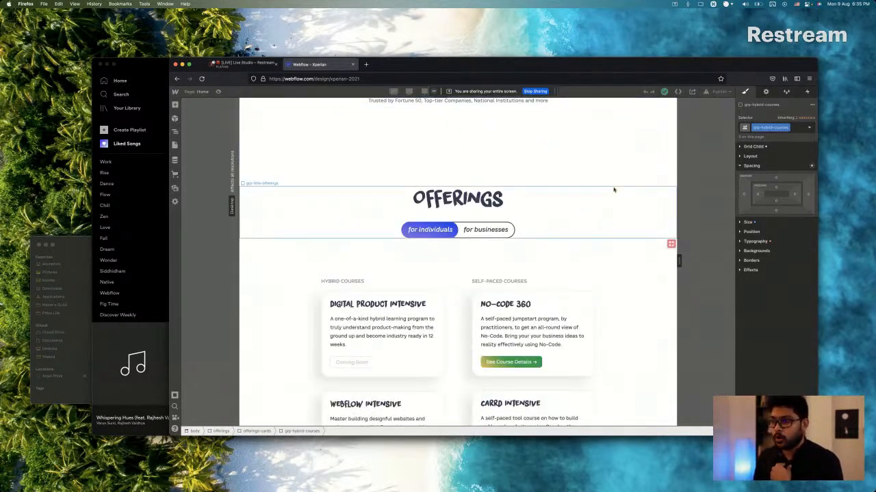
scroll(614, 190, "down", 2)
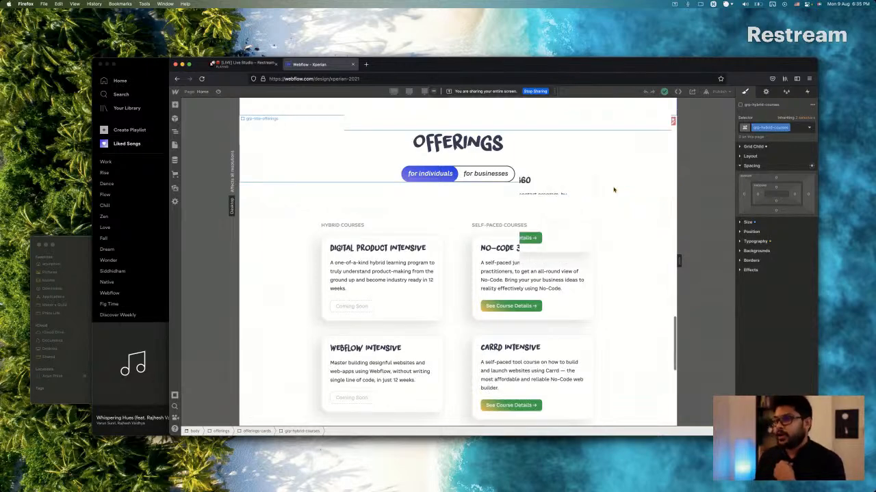
scroll(614, 190, "down", 4)
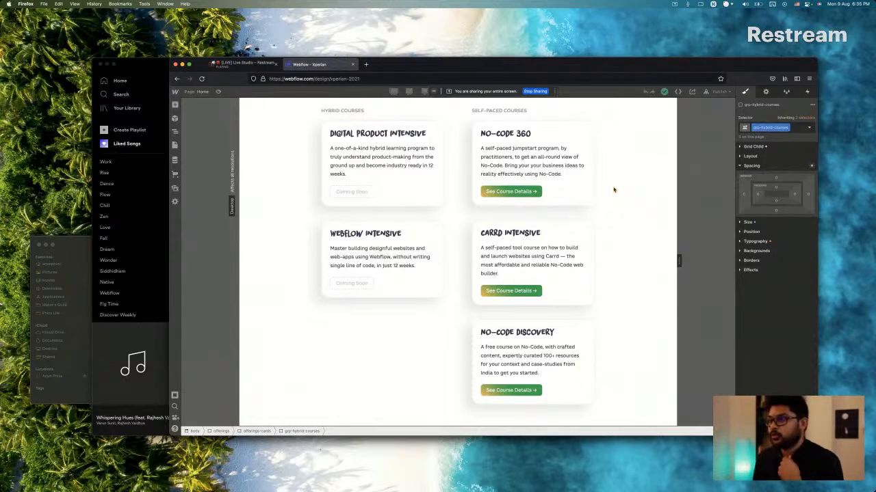
scroll(614, 190, "down", 6)
scroll(614, 190, "down", 2)
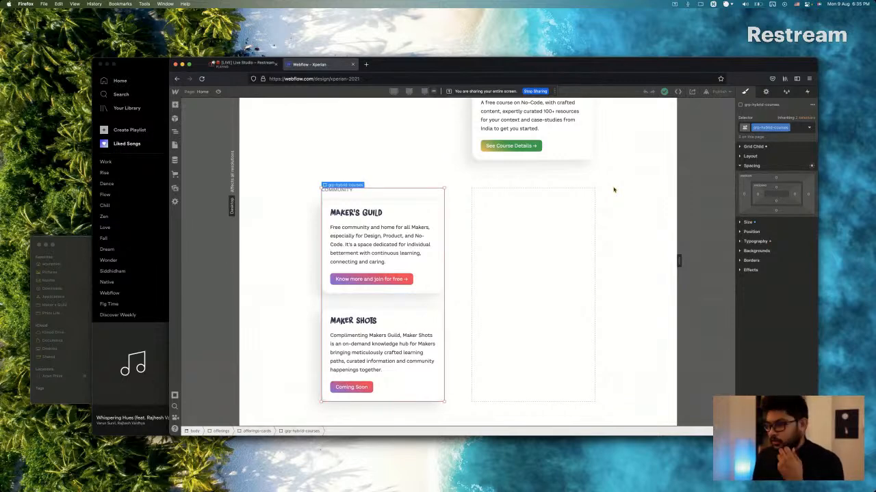
scroll(613, 190, "down", 1)
scroll(613, 190, "up", 10)
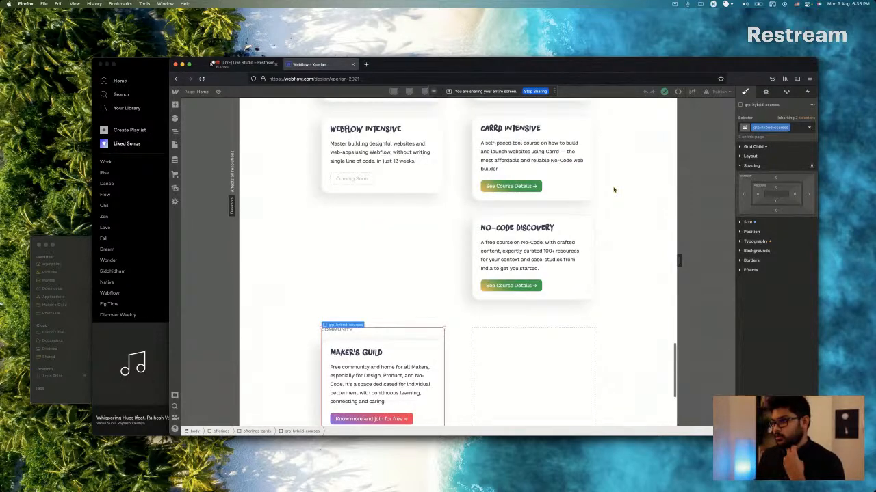
scroll(613, 190, "up", 1)
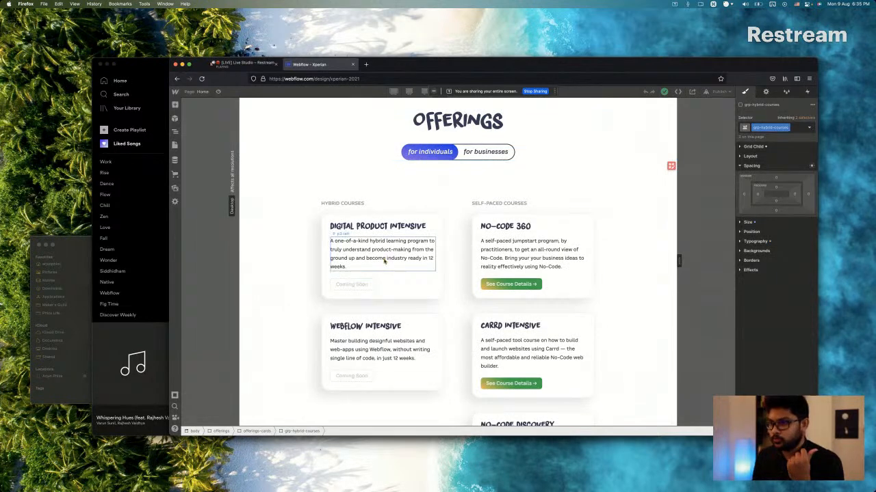
Select the Digital Product Intensive card and compare the Offerings cards with the intro section's cards.
left_click(433, 223)
scroll(432, 224, "up", 4)
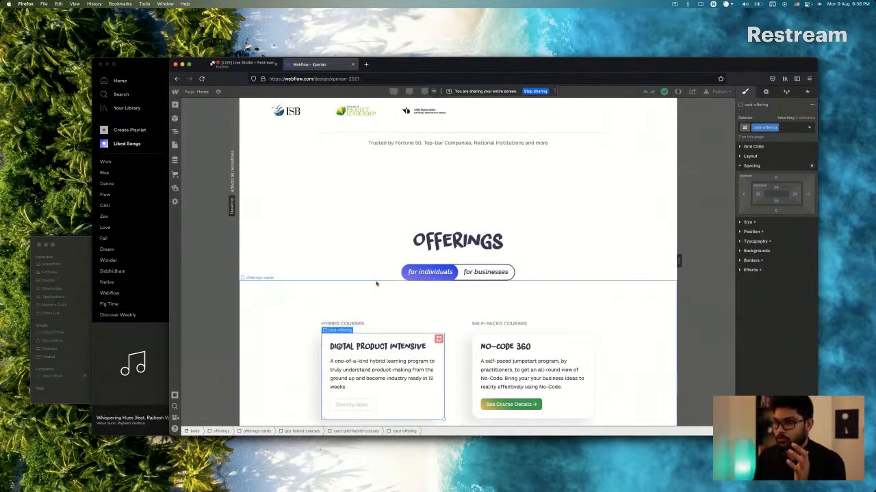
scroll(378, 275, "down", 4)
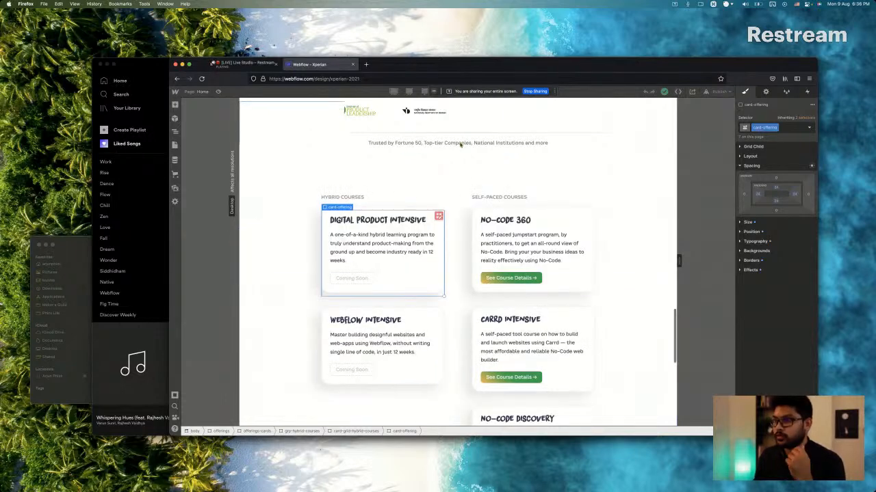
scroll(404, 236, "down", 2)
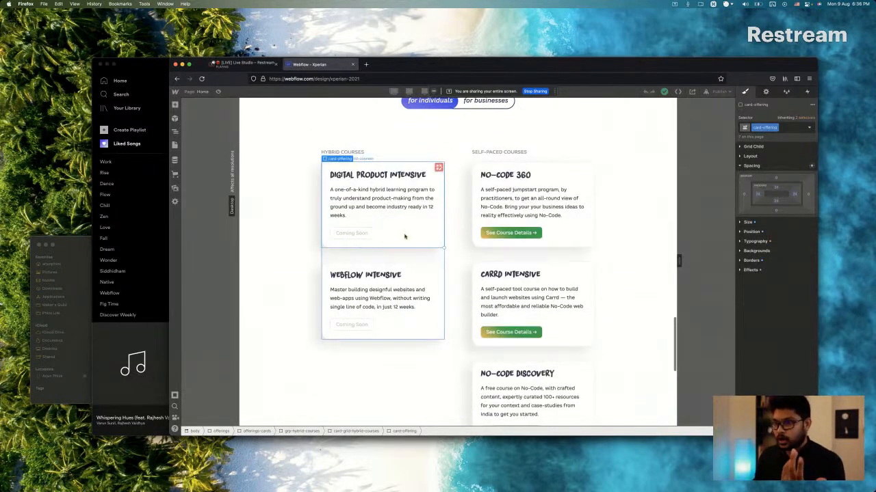
scroll(405, 234, "up", 1)
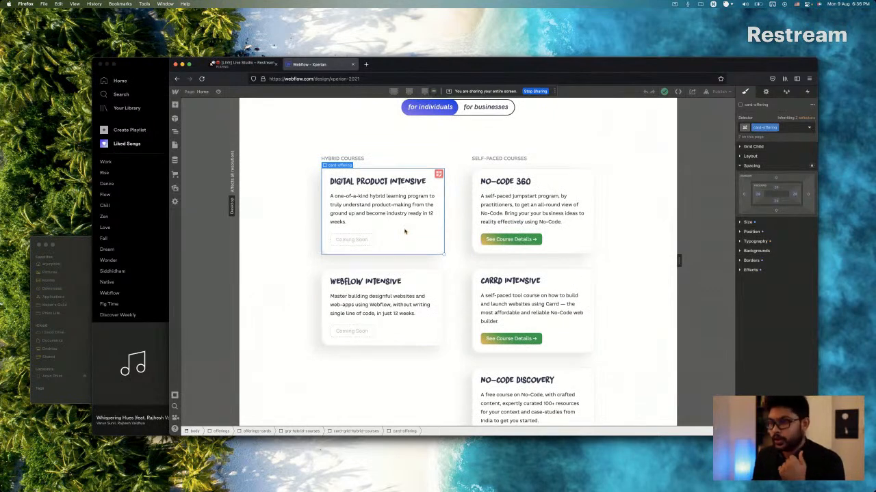
scroll(414, 225, "down", 1)
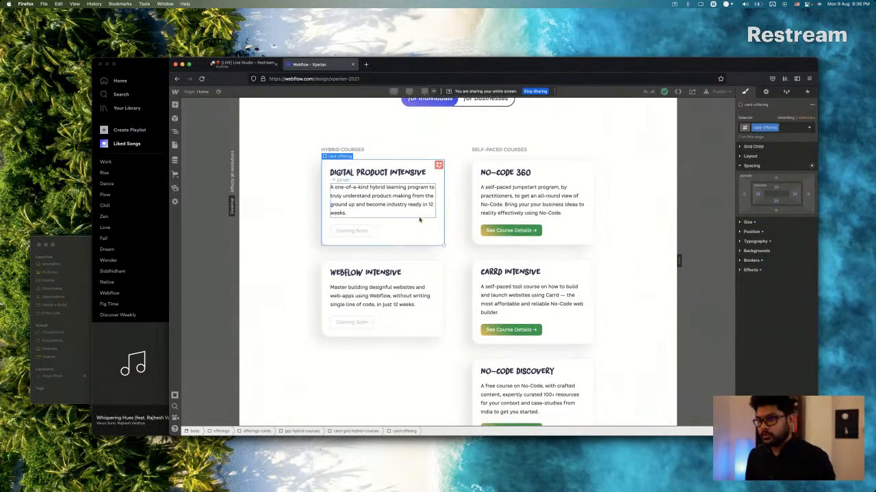
scroll(377, 147, "up", 5)
scroll(376, 147, "down", 10)
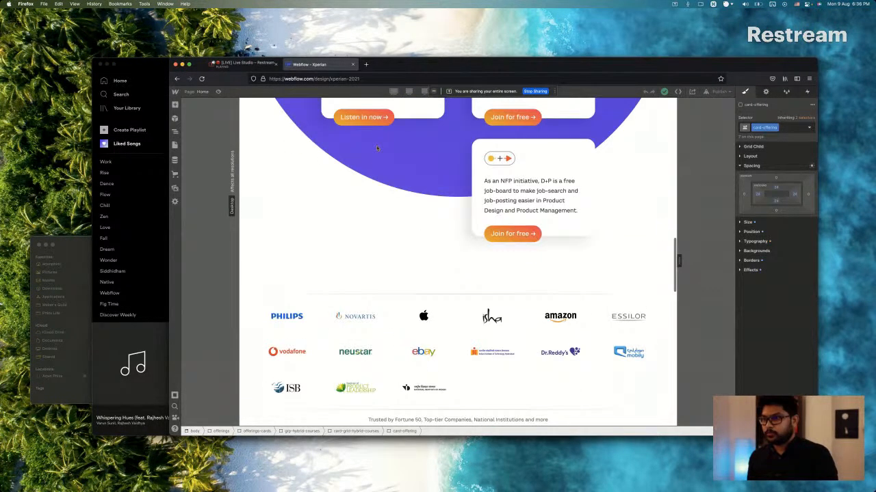
scroll(376, 148, "up", 5)
scroll(377, 149, "down", 5)
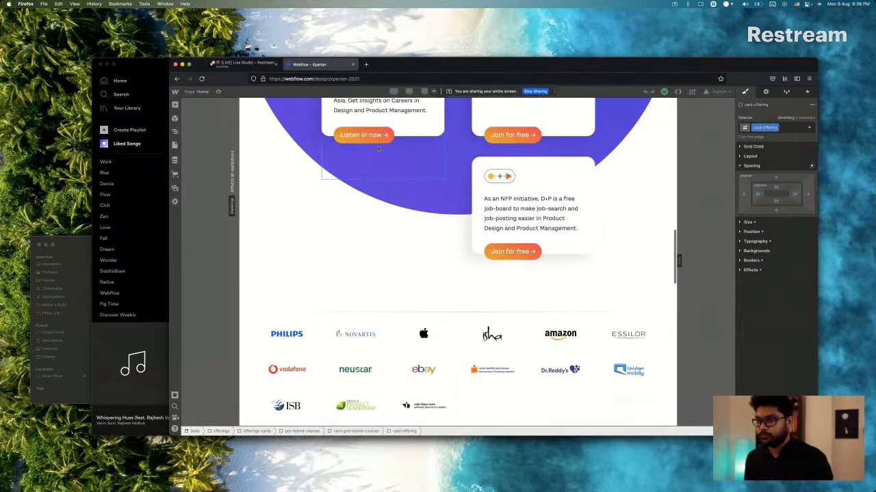
scroll(377, 149, "down", 5)
Switch to Sketch and examine the podcast, community and course cards in the Offerings design.
key("super+Tab")
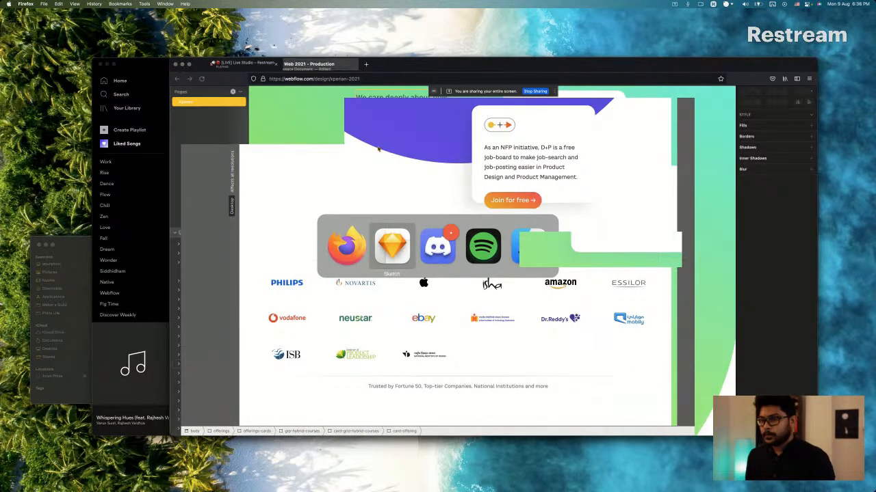
scroll(421, 281, "up", 10)
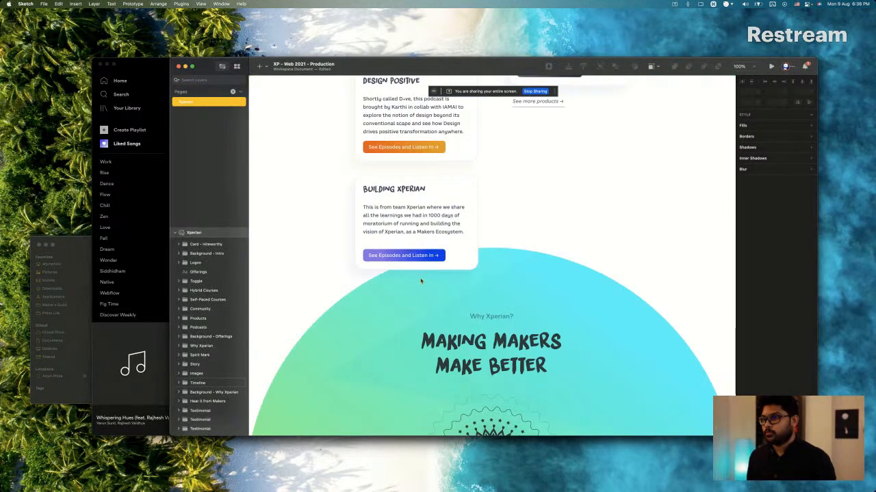
scroll(420, 280, "up", 10)
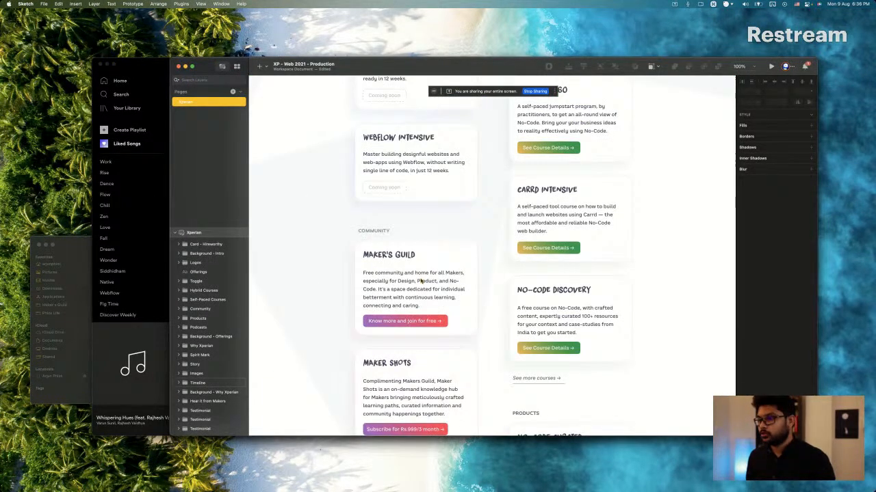
scroll(420, 280, "up", 10)
Switch back to the Webflow page in Firefox and compare the Offerings course cards with the intro cards.
key("super+Tab")
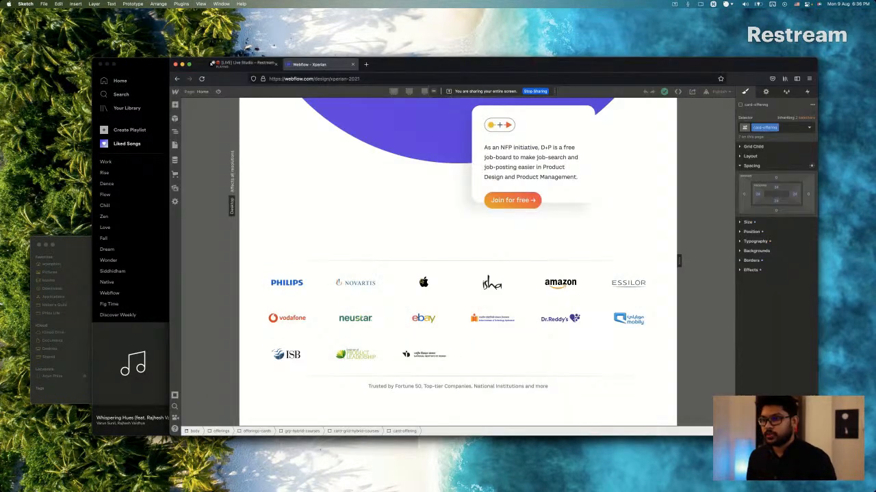
scroll(420, 277, "down", 3)
scroll(420, 278, "down", 5)
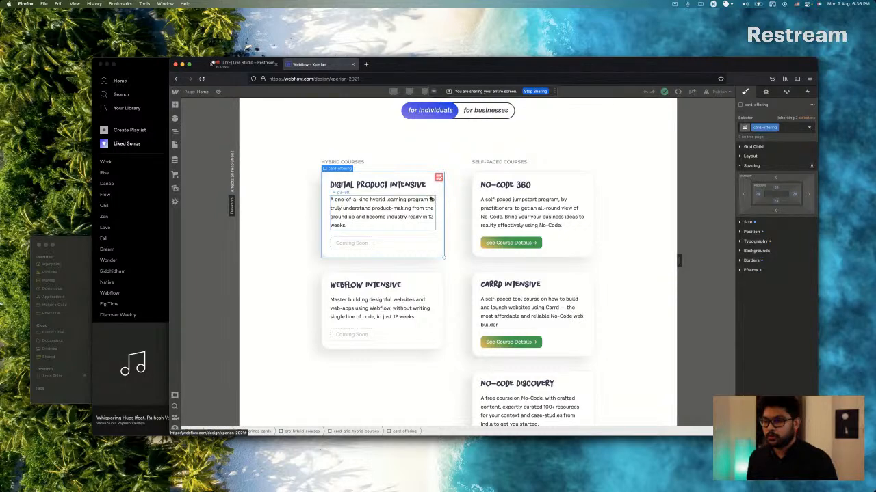
scroll(430, 196, "up", 1)
scroll(430, 196, "up", 10)
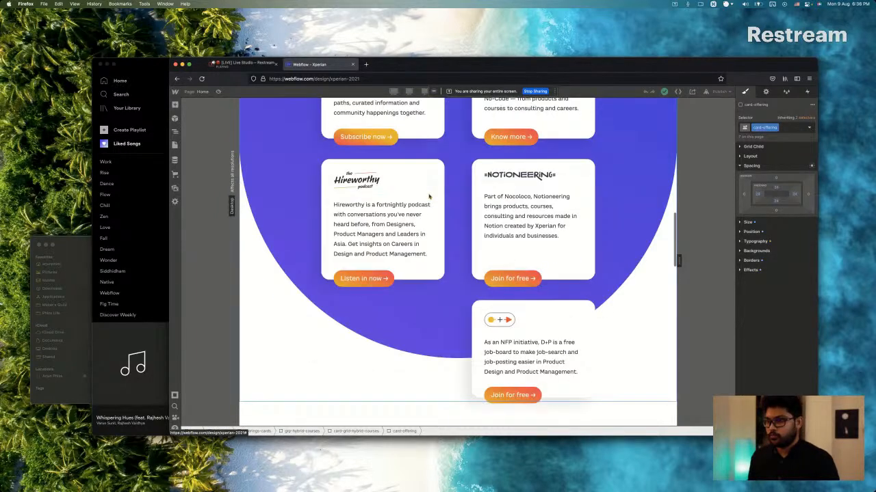
scroll(429, 196, "down", 10)
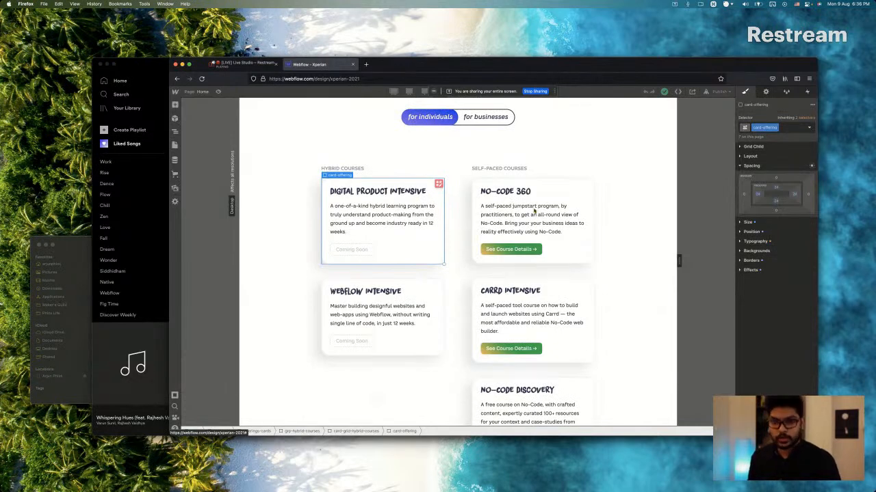
Remove the bg-dashed-line combo class from the Digital Product Intensive card's Coming Soon button and reapply it.
left_click(374, 258)
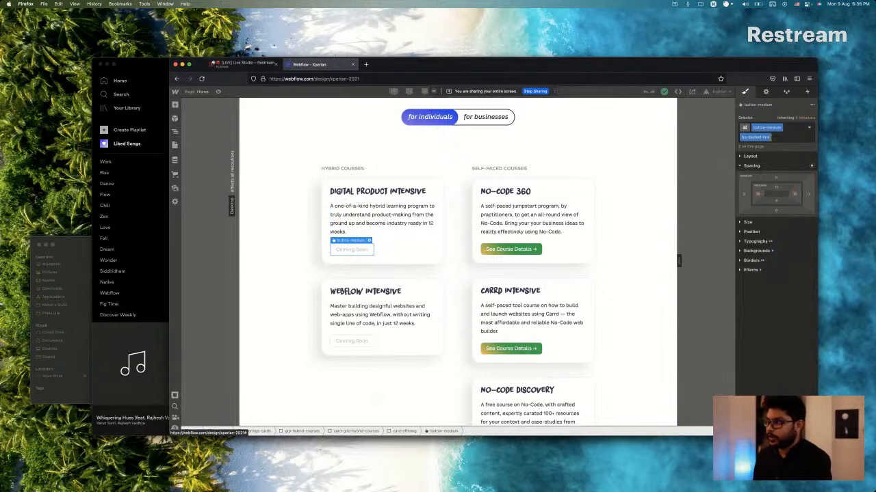
left_click(774, 138)
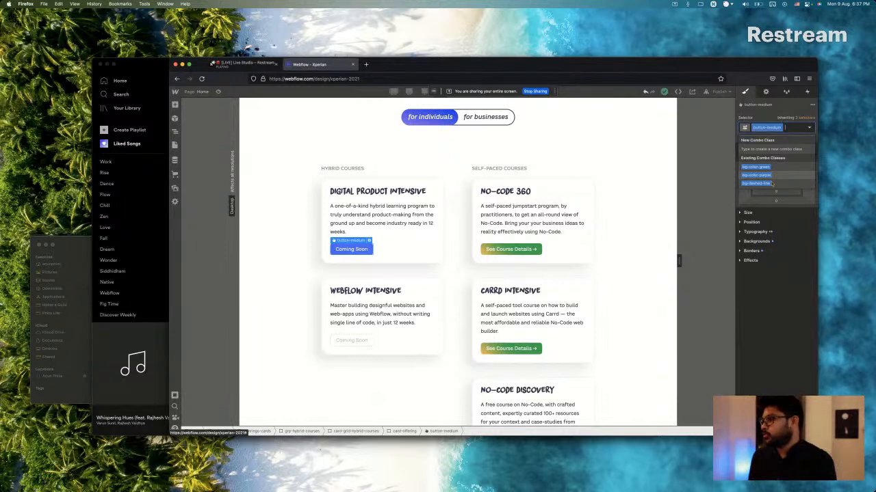
left_click(771, 183)
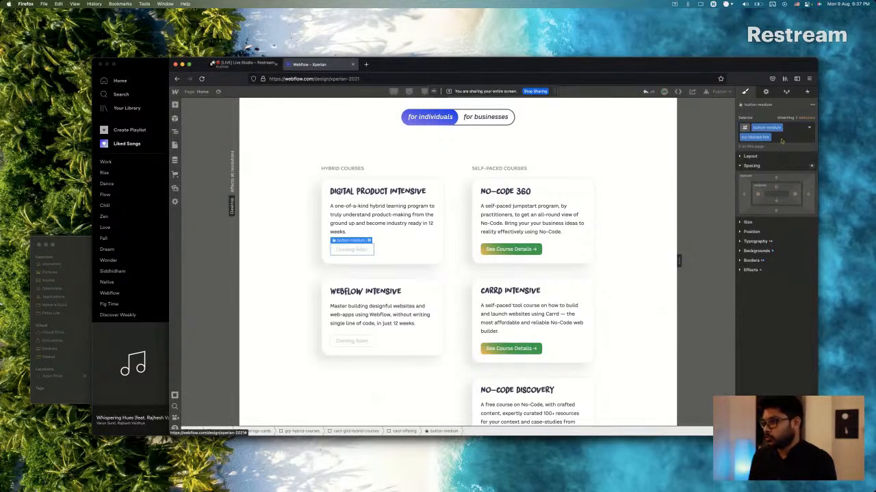
Inspect the classes applied to the No-Code 360 card's See Course Details button.
left_click(510, 249)
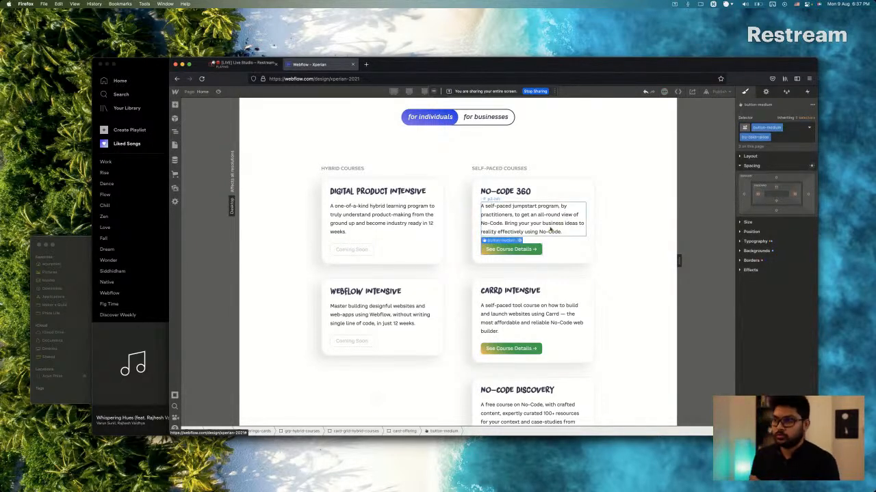
left_click(780, 135)
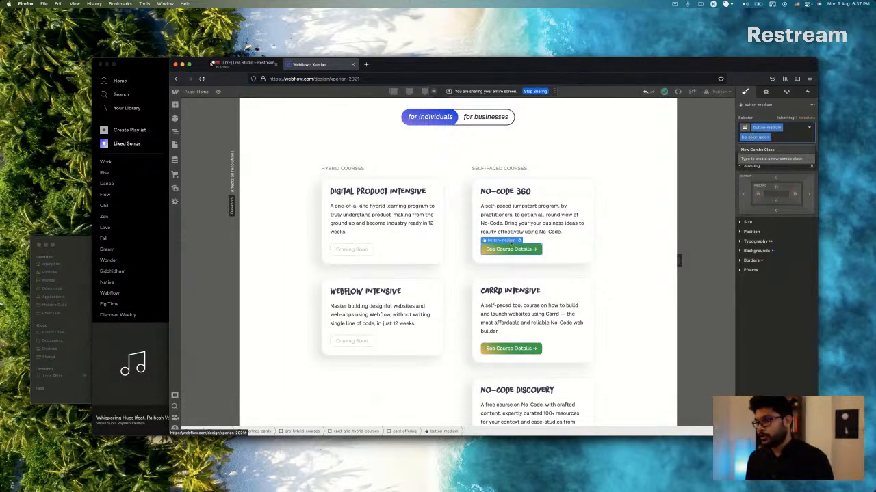
left_click(539, 216)
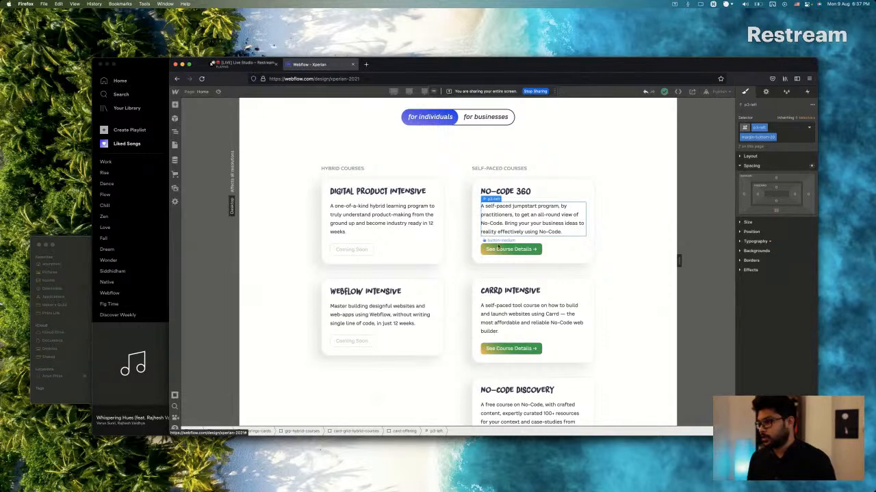
left_click(498, 250)
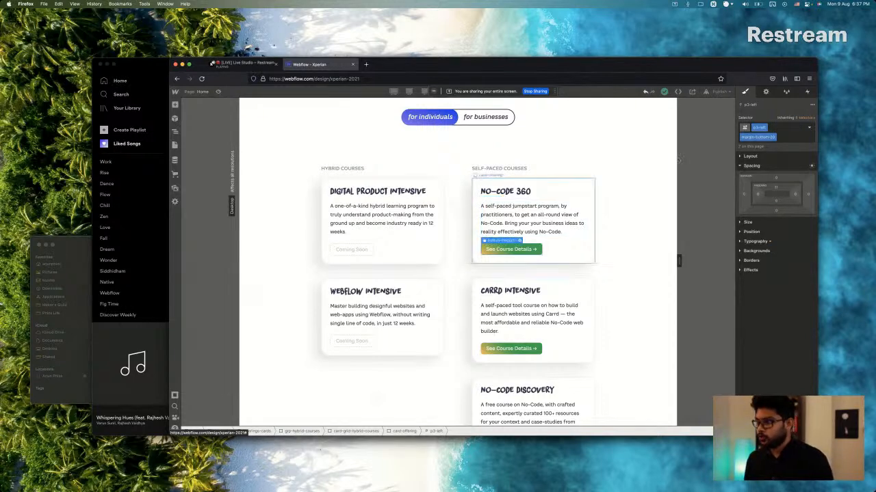
left_click(785, 139)
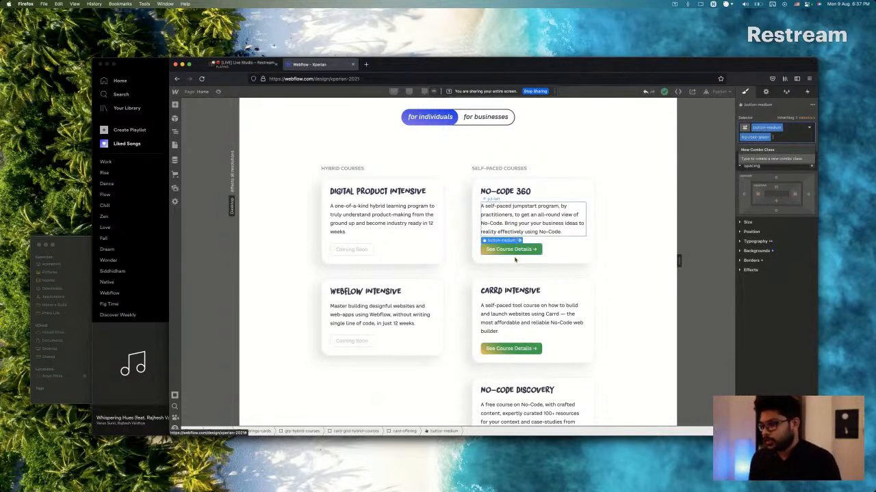
Select the Community group, then switch to Sketch and examine the community, course and product cards in the design.
scroll(474, 299, "down", 5)
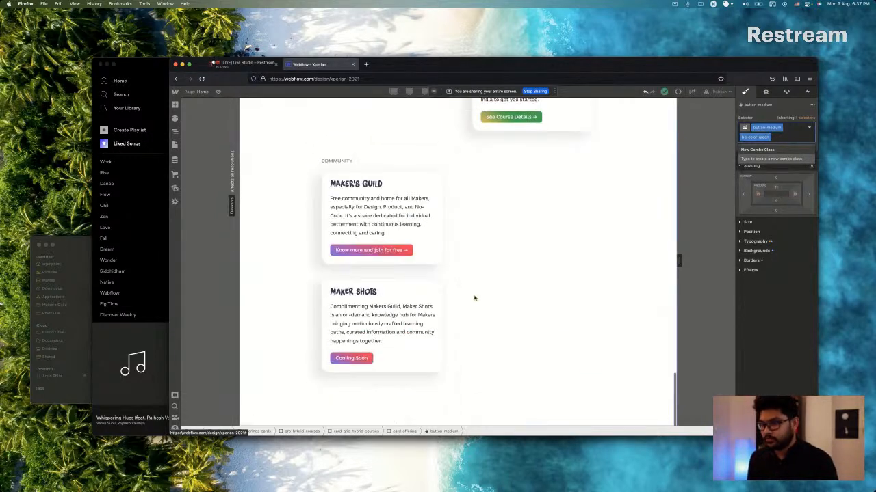
left_click(376, 164)
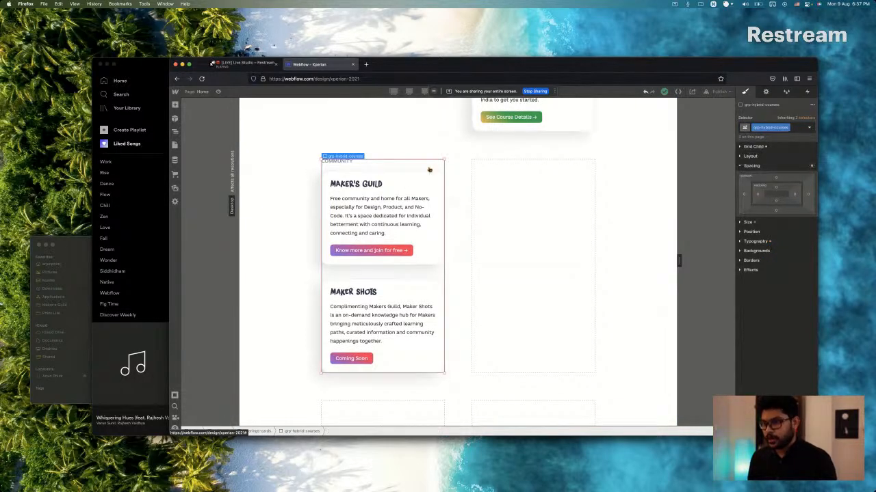
key("super+Tab")
scroll(429, 170, "down", 10)
key("super+Tab")
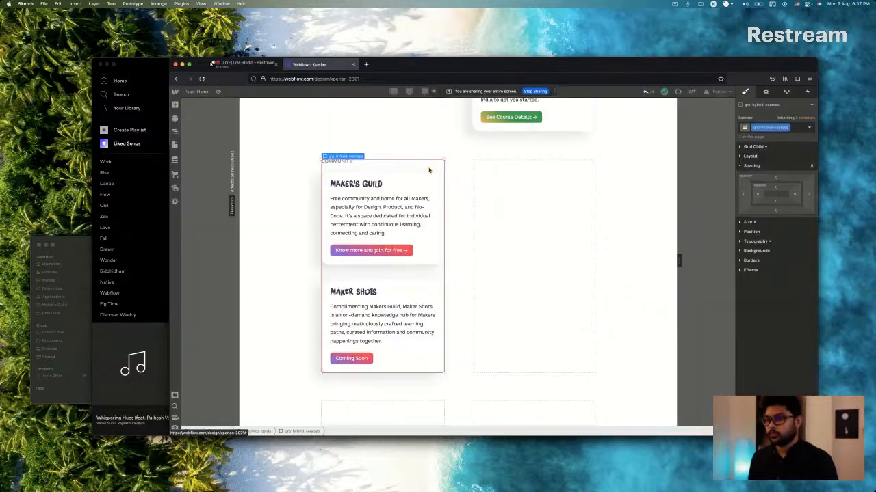
key("super+Tab")
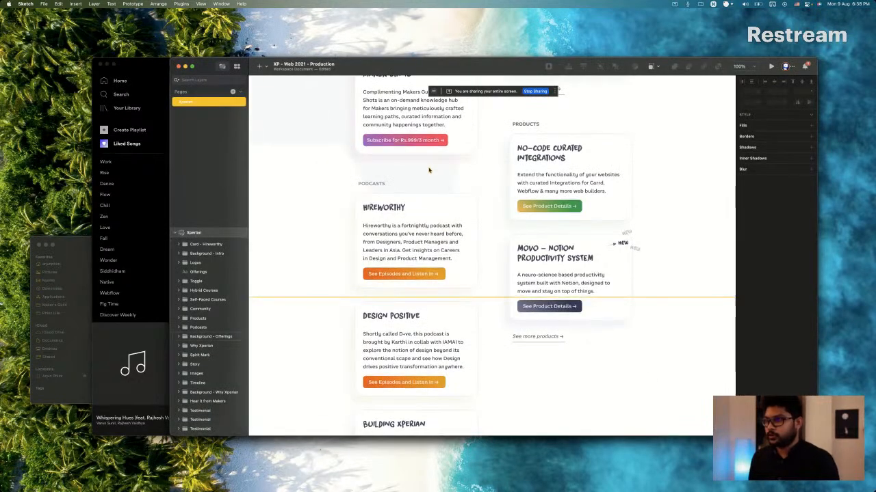
scroll(429, 170, "up", 6)
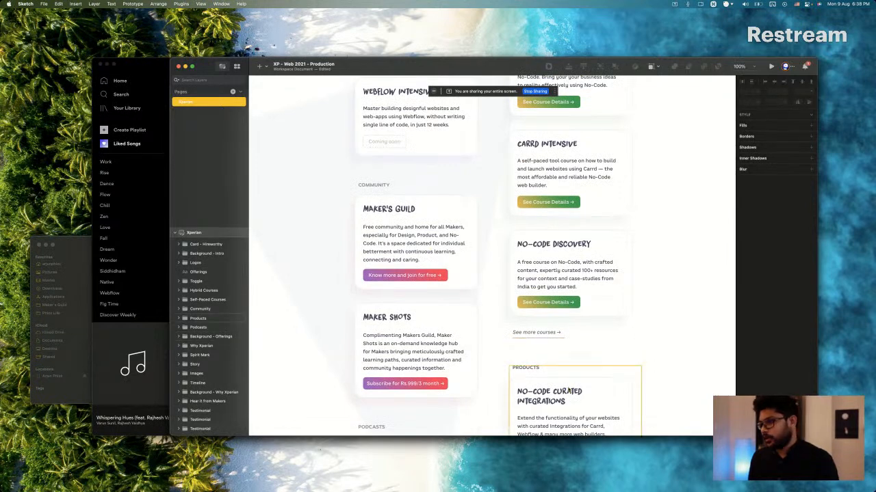
scroll(560, 349, "up", 5)
scroll(560, 322, "down", 1)
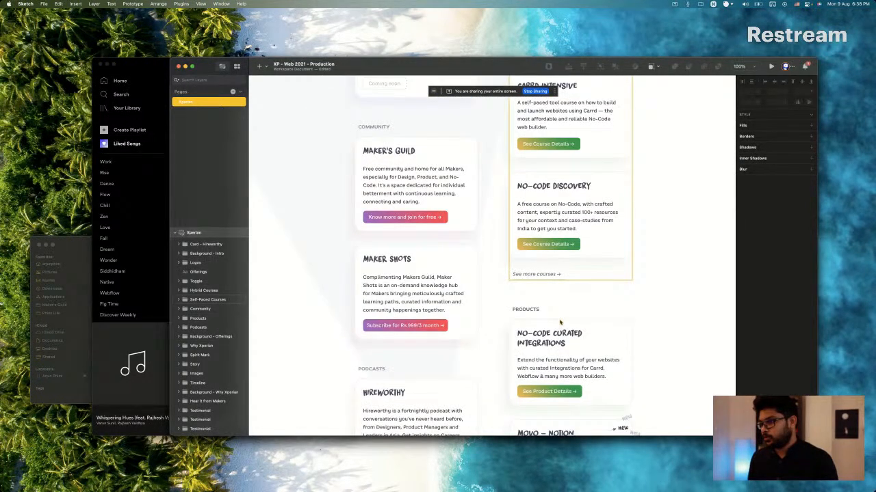
Switch back to the Webflow page in Firefox and examine the Community group's placement and class against the course columns above it.
key("super+Tab")
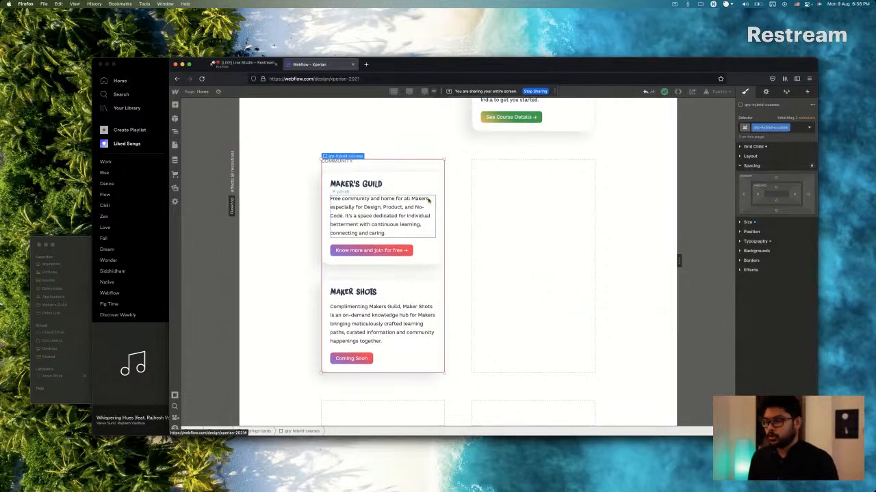
scroll(428, 201, "up", 3)
scroll(428, 200, "up", 2)
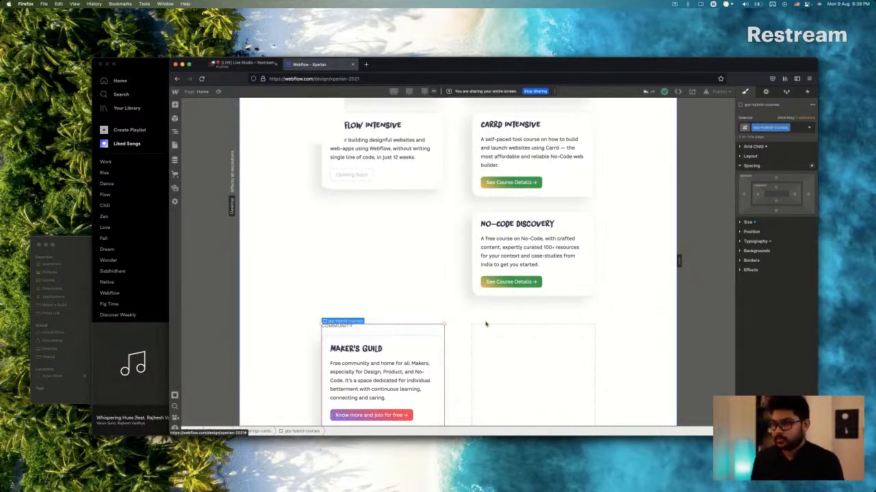
scroll(486, 324, "down", 5)
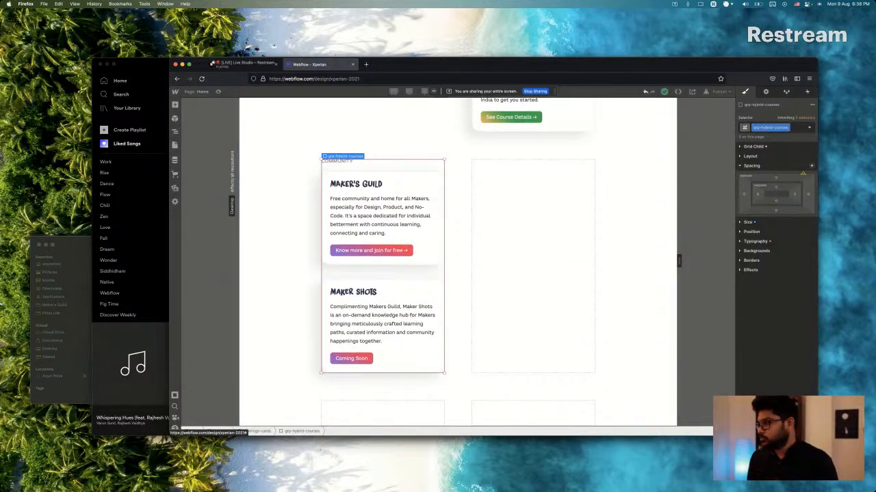
left_click(799, 127)
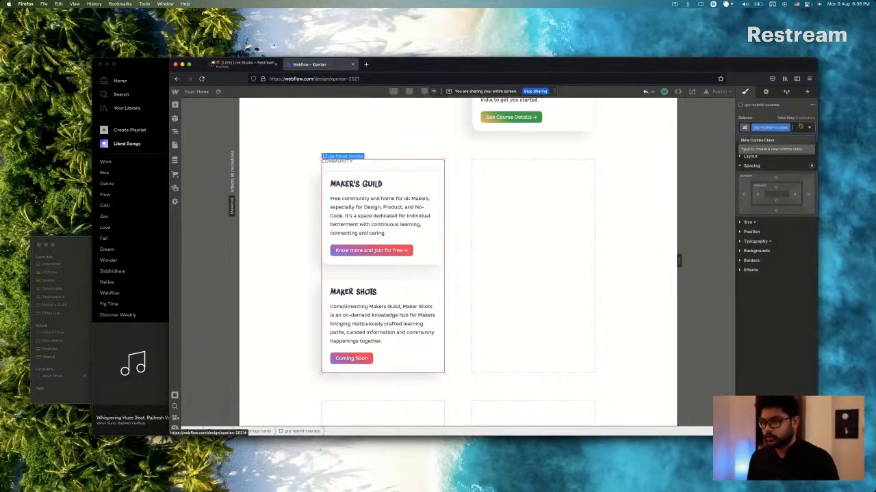
Switch to Sketch and compare the vertical positions of the Hybrid Courses and Self-Paced Courses groups.
key("super+Tab")
scroll(409, 238, "up", 5)
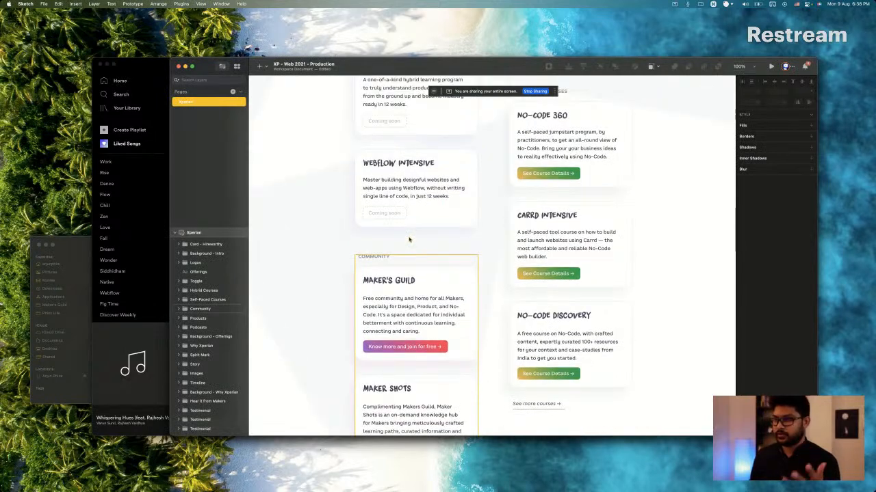
scroll(409, 239, "down", 2)
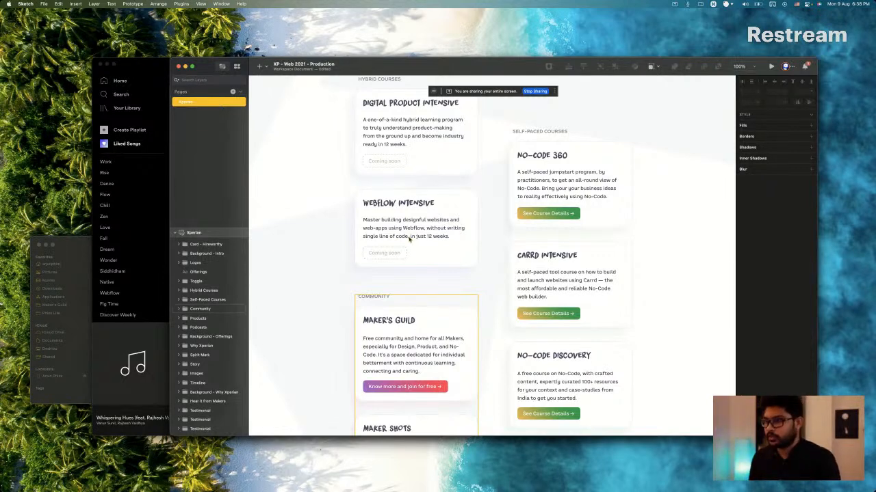
scroll(414, 276, "up", 2)
scroll(414, 277, "down", 3)
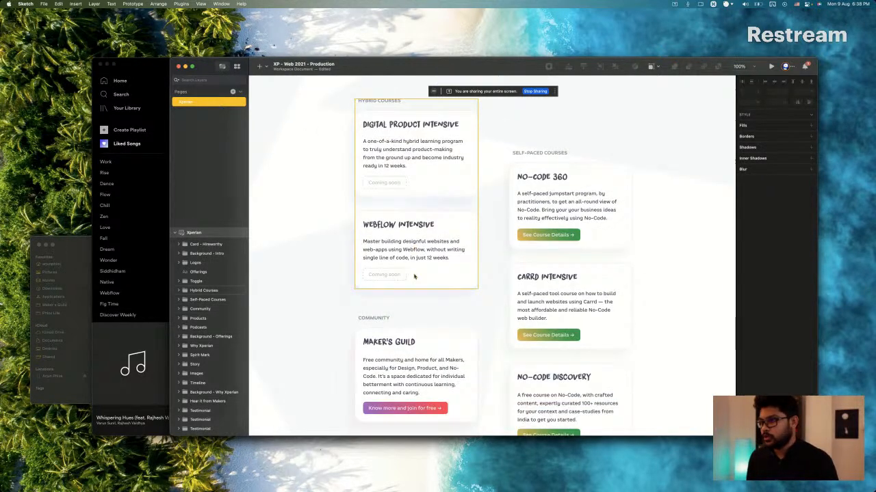
scroll(479, 201, "up", 5)
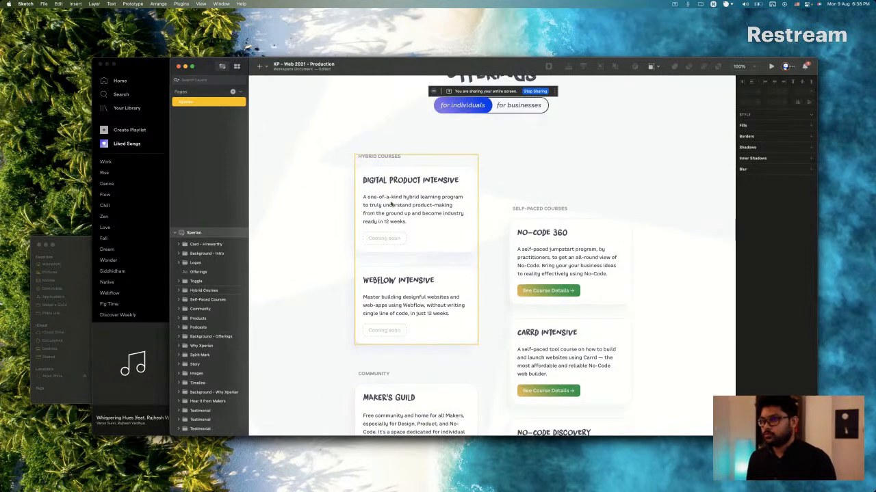
left_click(379, 171)
left_click(518, 210)
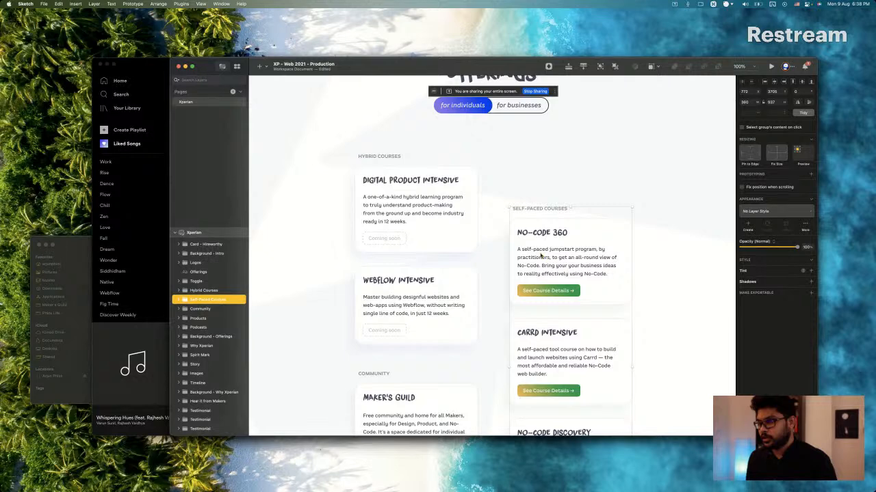
scroll(541, 255, "down", 2)
Return to the Webflow page in Firefox and compare the classes of the Hybrid Courses and Self-Paced Courses groups.
key("super+Tab")
scroll(540, 255, "up", 6)
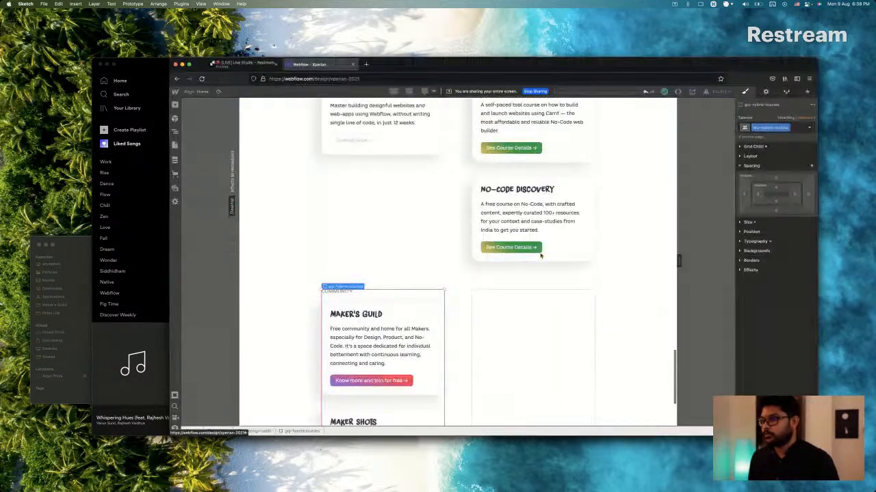
scroll(541, 255, "up", 5)
scroll(540, 253, "down", 3)
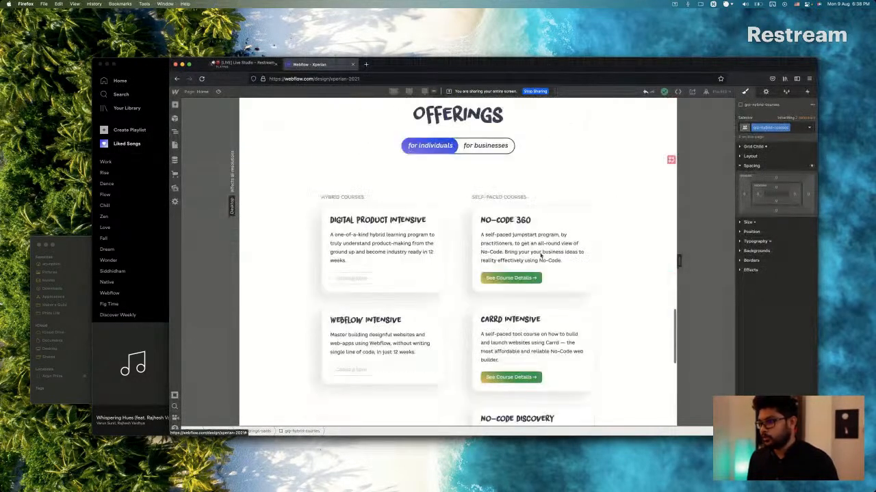
left_click(549, 207)
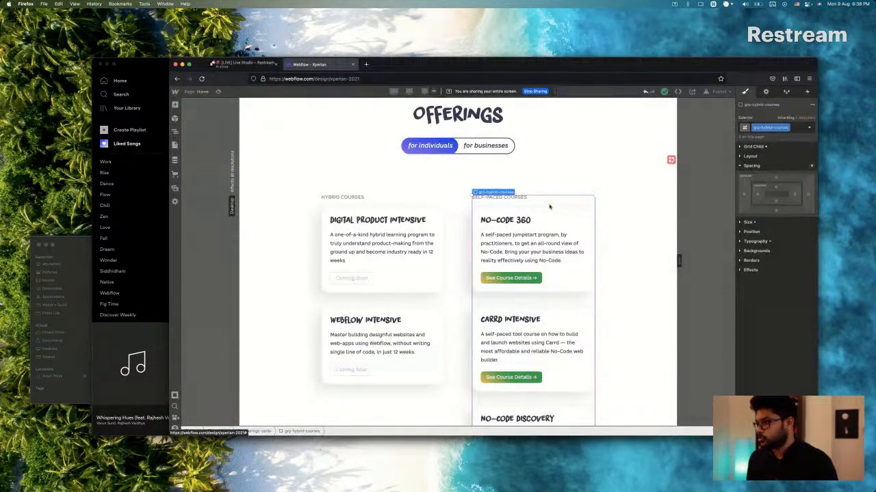
left_click(799, 129)
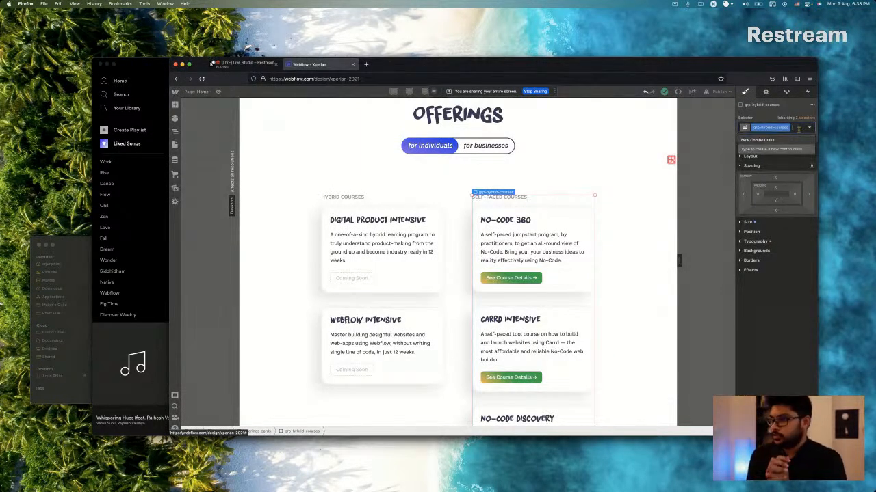
left_click(399, 205)
left_click(489, 203)
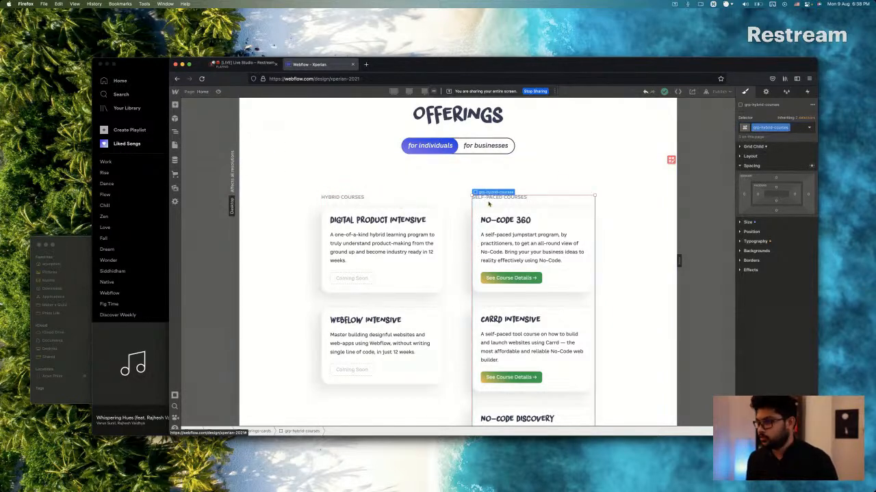
left_click(338, 198)
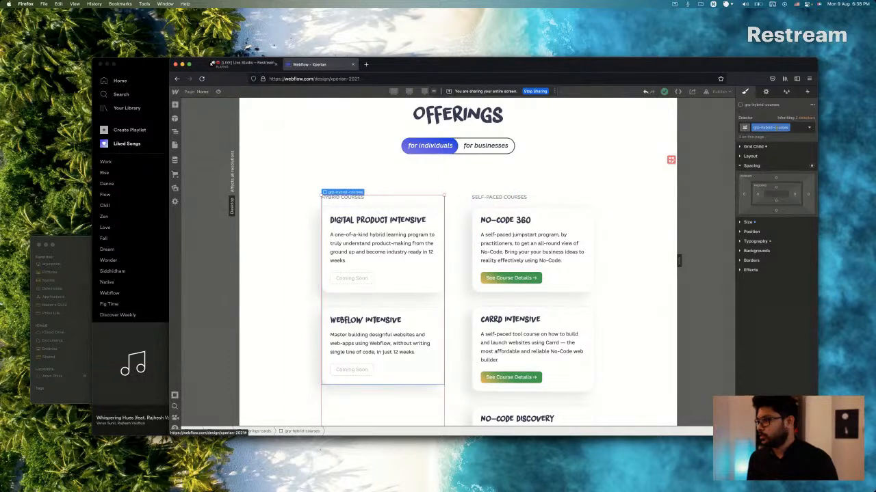
Add a new combo class named offset-bottom to the Self-Paced Courses group.
left_click(548, 203)
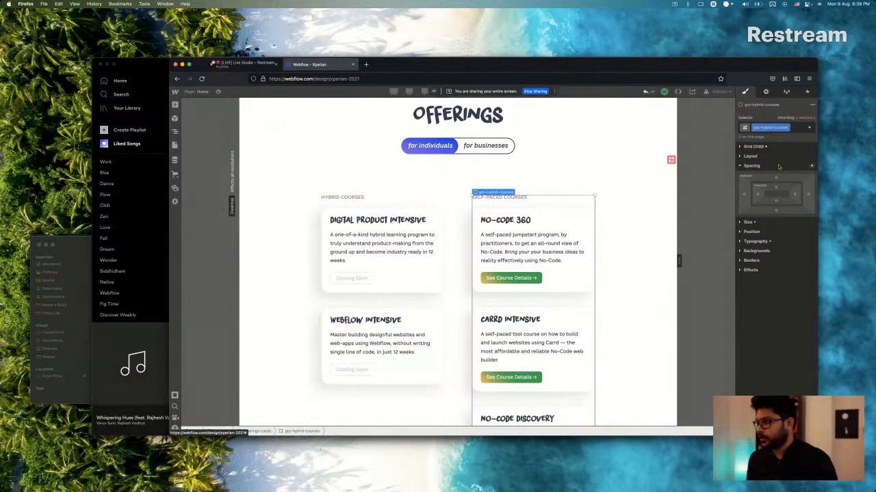
left_click(795, 127)
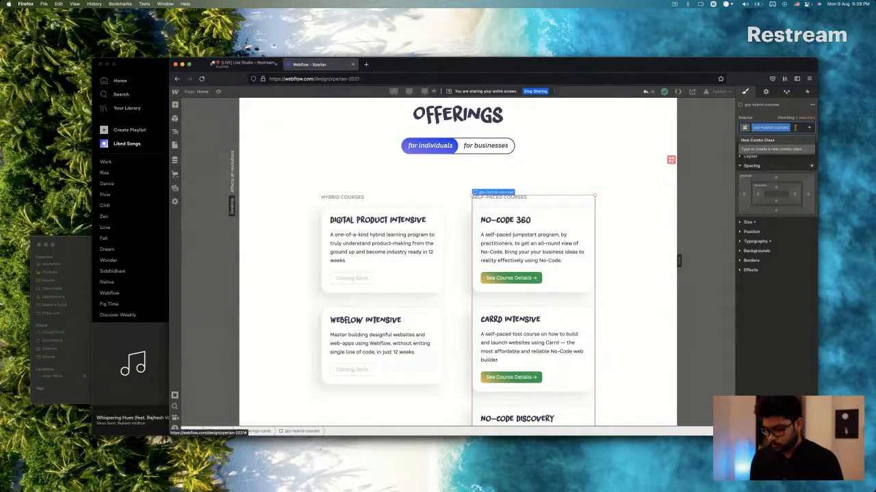
type("offset")
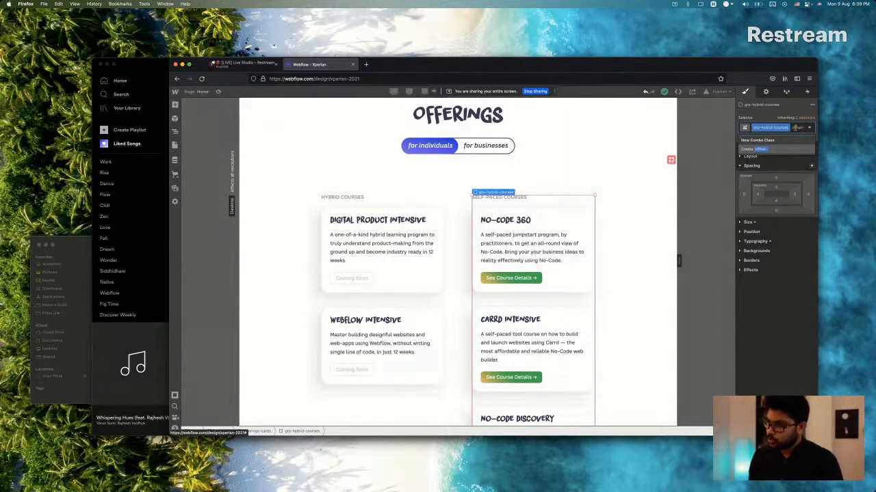
type("-bottom")
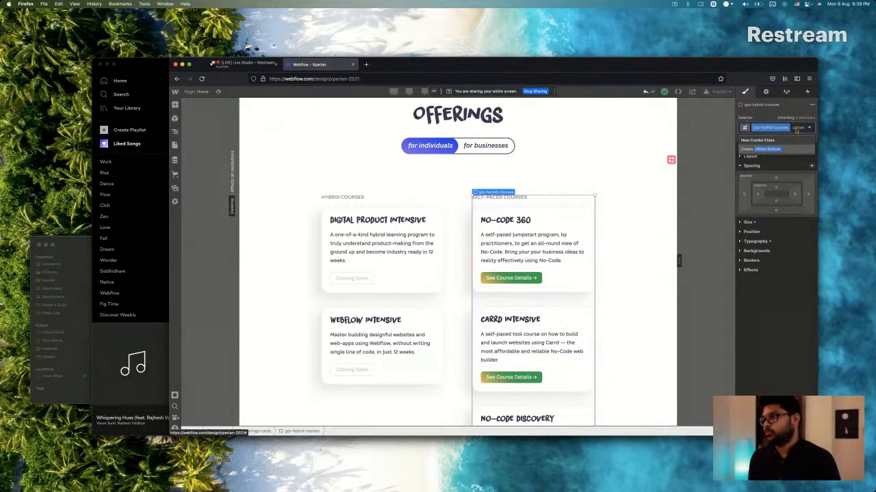
key("Return")
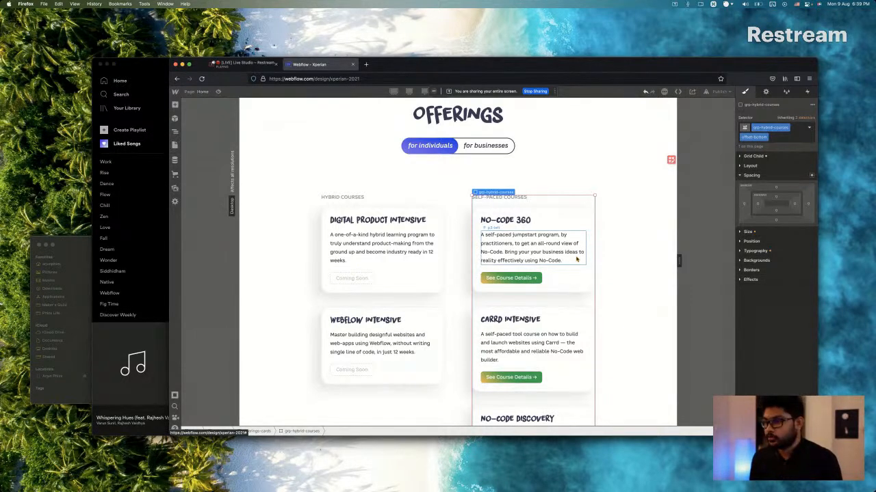
Set the Self-Paced Courses group's position to Relative with a top offset of 120 px.
scroll(541, 277, "down", 2)
scroll(430, 253, "down", 4)
scroll(449, 278, "up", 5)
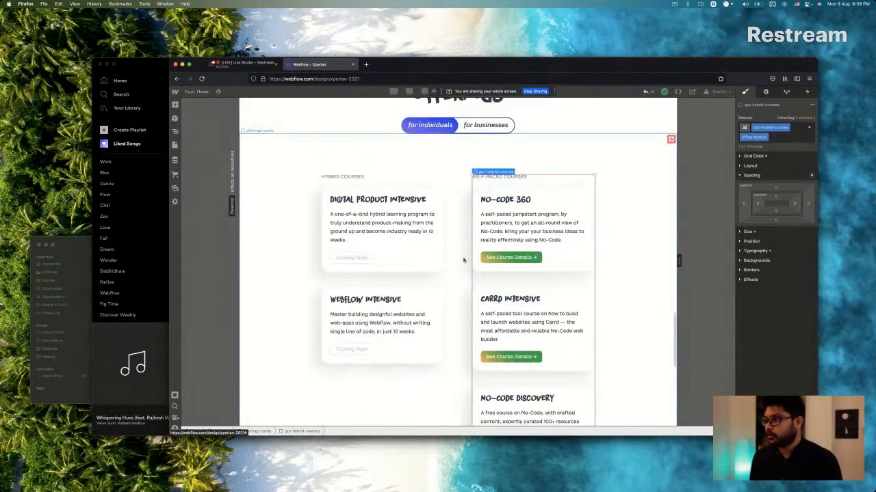
left_click(752, 241)
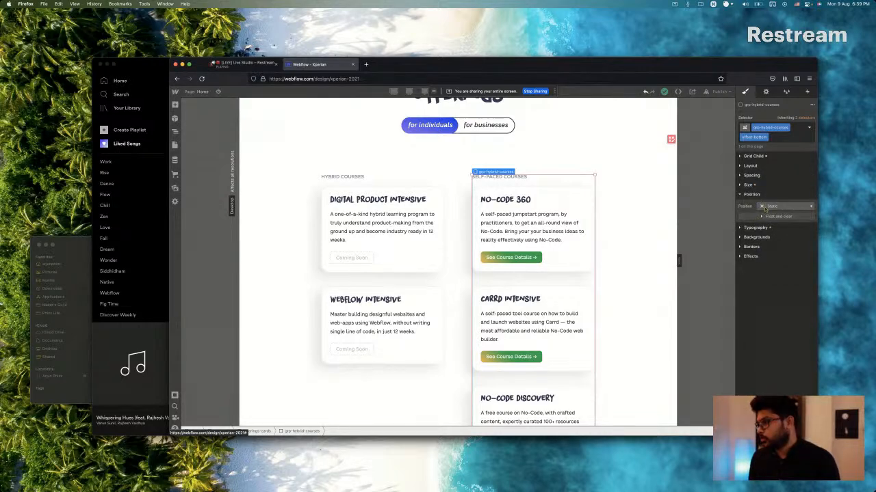
left_click(766, 206)
left_click(772, 216)
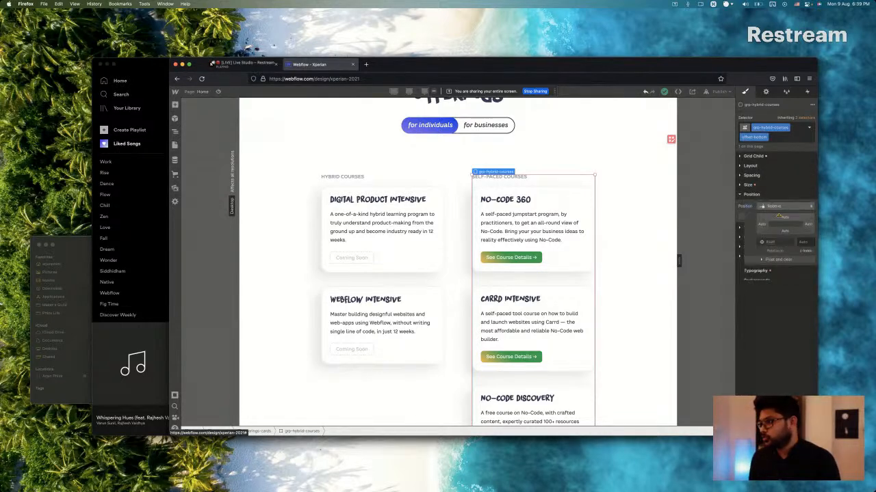
left_click(784, 216)
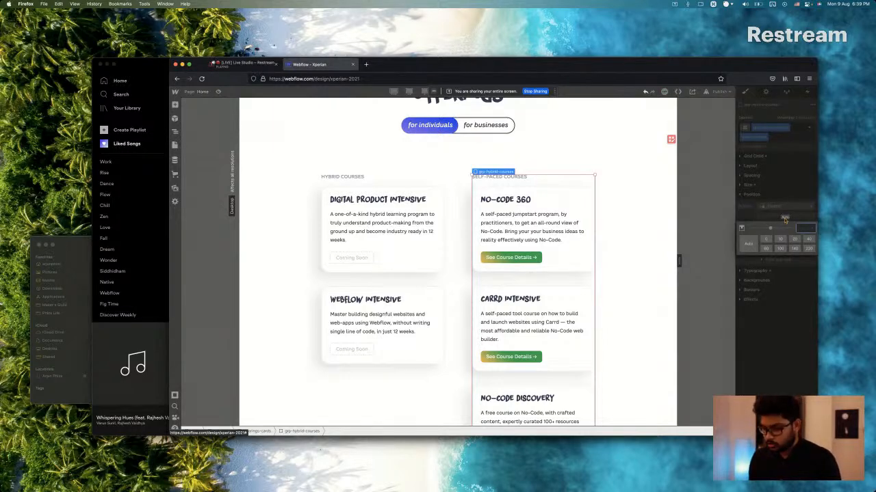
type("0")
key("Return")
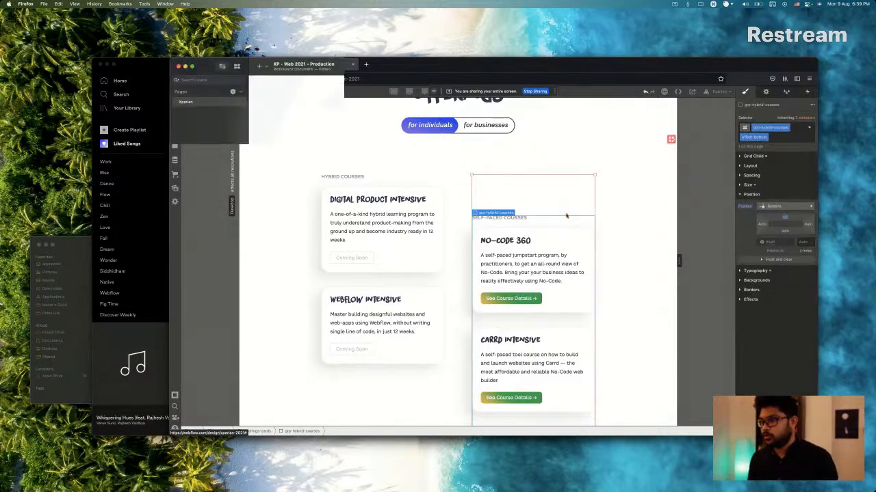
Compare the Self-Paced Courses column's vertical offset in the Sketch design with the Webflow page in Firefox, ending on the Webflow page.
key("super+Tab")
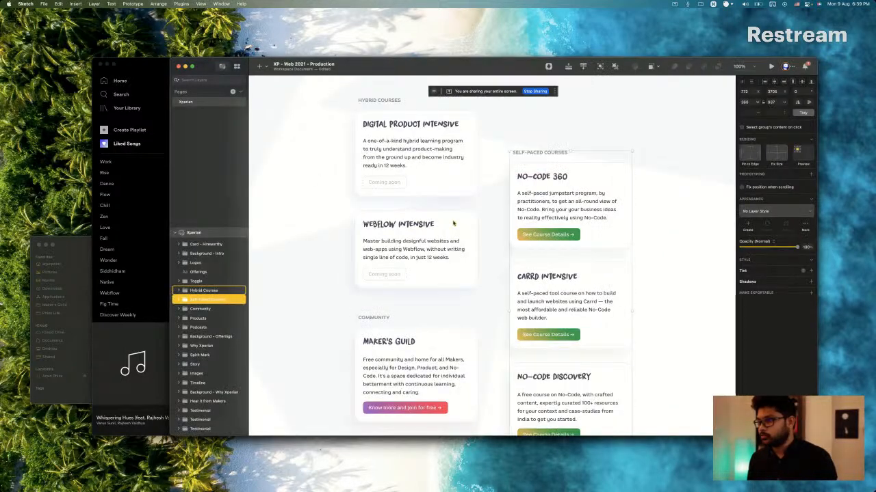
key("super+Tab")
scroll(439, 286, "down", 3)
scroll(440, 286, "down", 3)
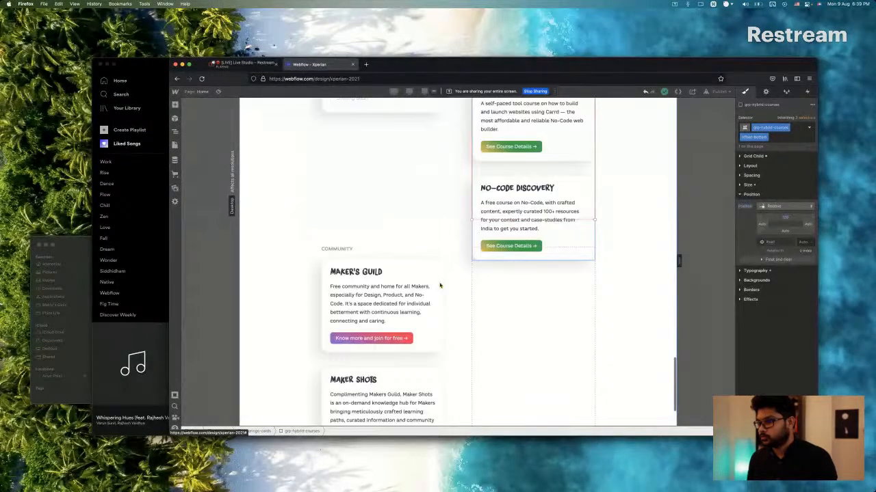
scroll(440, 285, "up", 5)
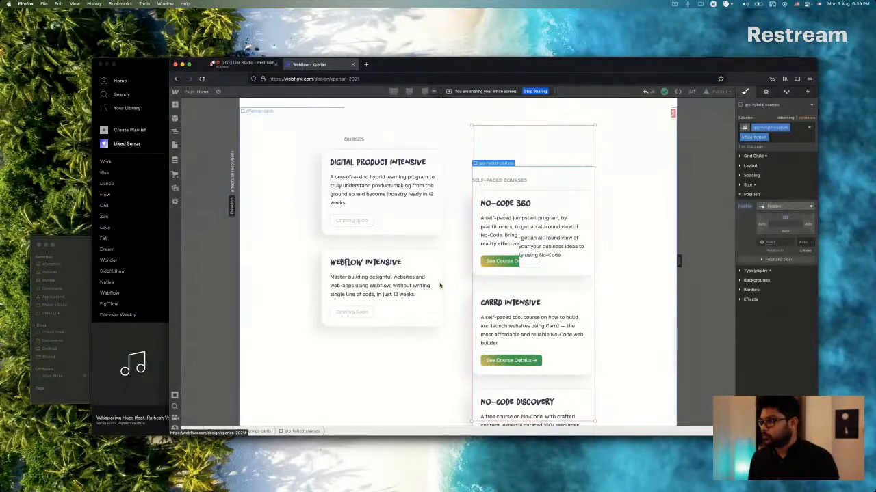
scroll(439, 286, "up", 1)
key("super+Tab")
left_click(424, 142)
key("super+Tab")
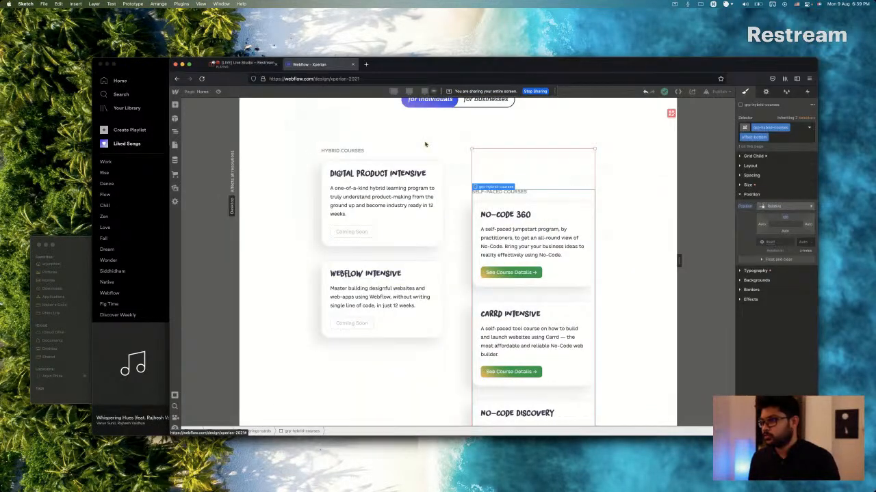
Set the Self-Paced Courses group's top offset to 140 px.
left_click(785, 218)
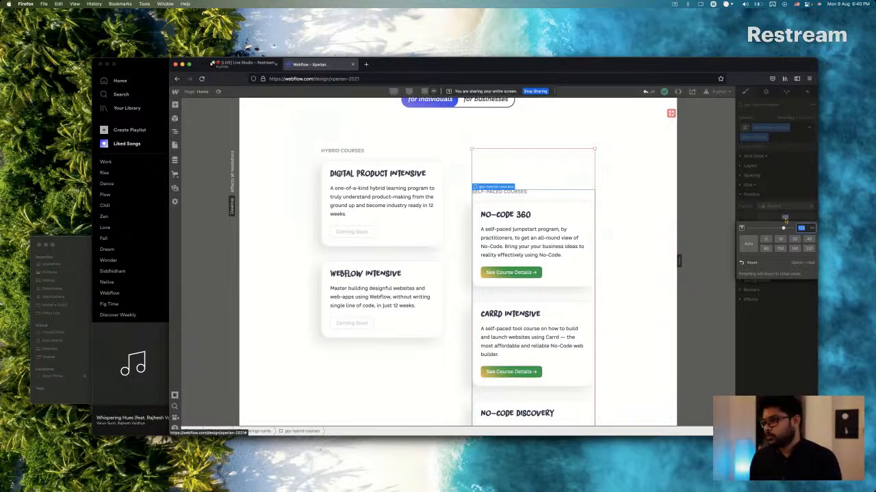
type("16")
key("Return")
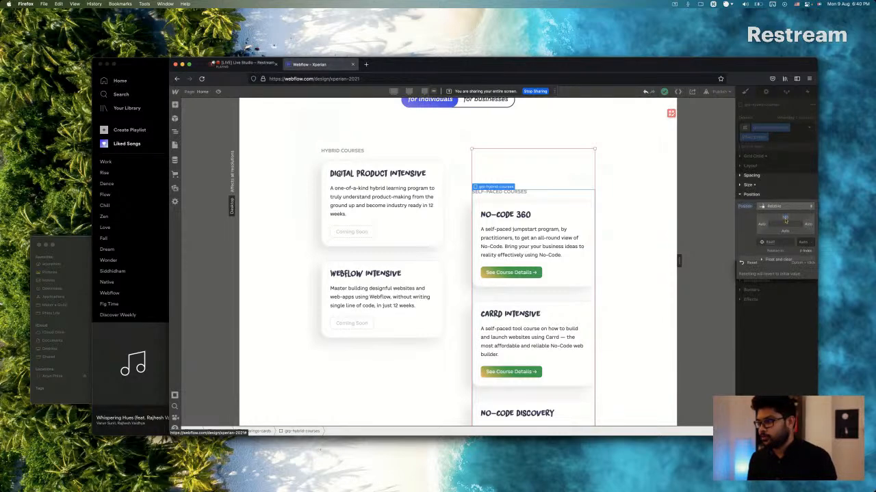
Add a new combo class named offset-top to the Community group.
scroll(344, 287, "down", 3)
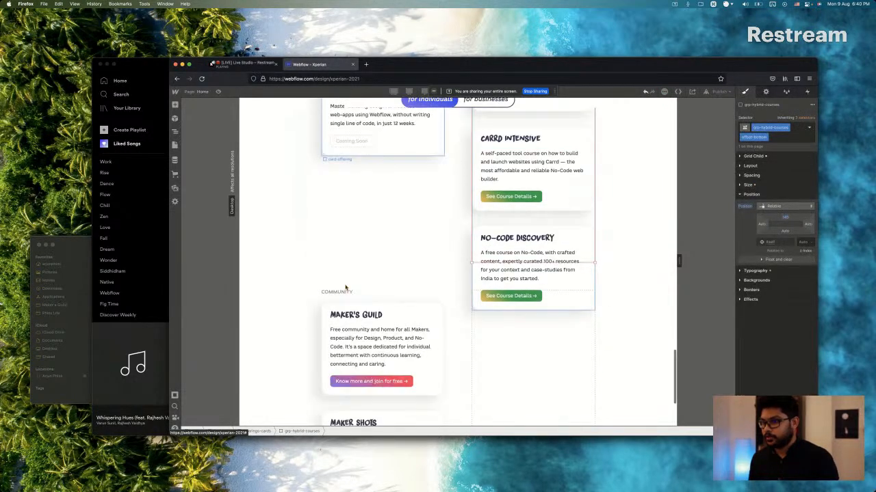
left_click(378, 299)
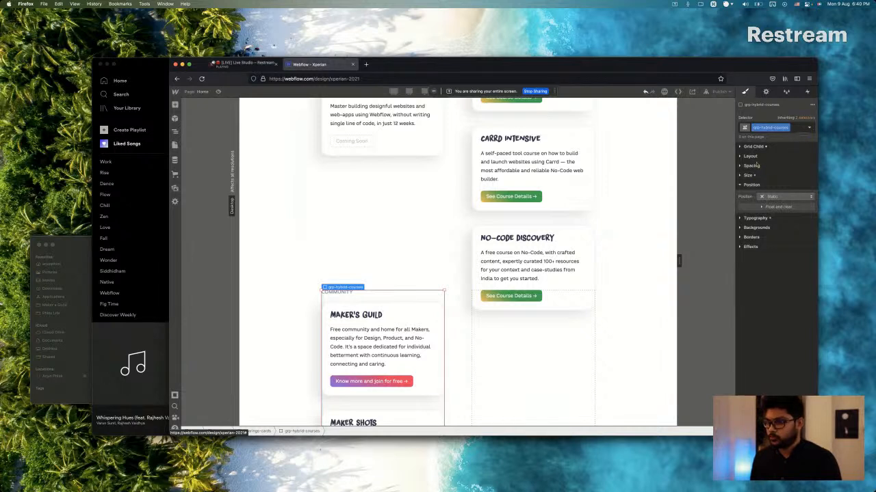
key("super+Return")
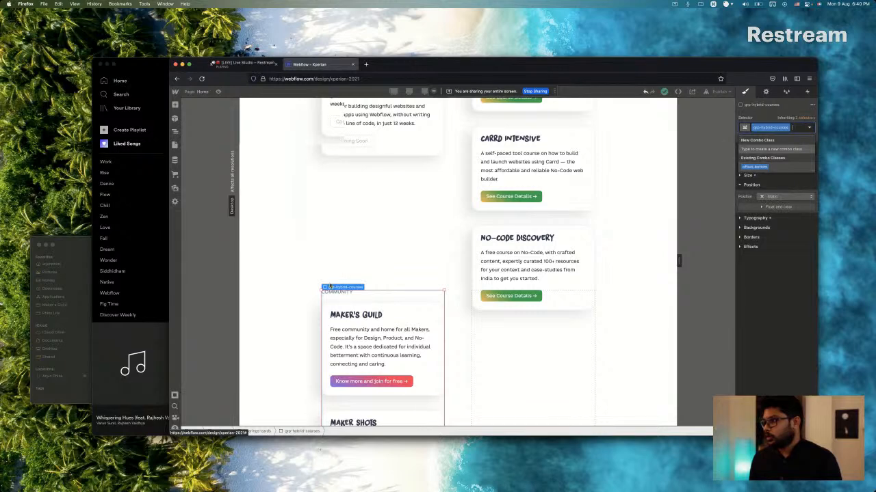
scroll(424, 368, "up", 2)
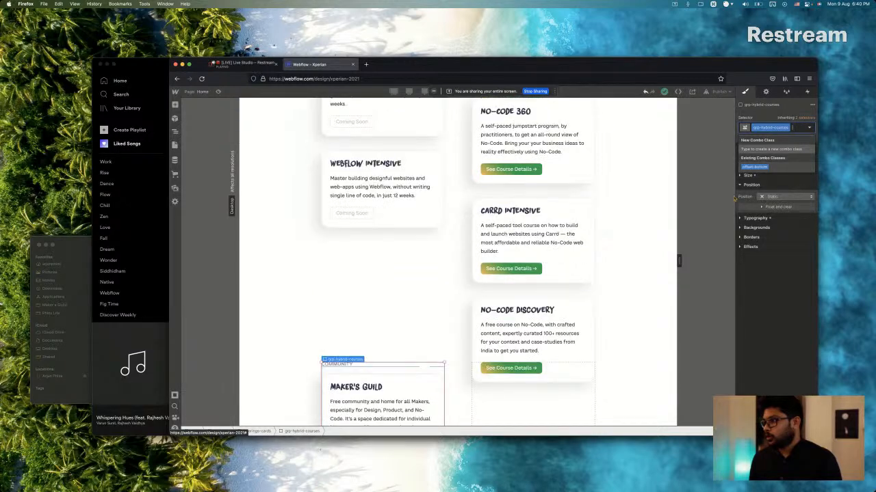
type("co")
type("fse")
key("super+a")
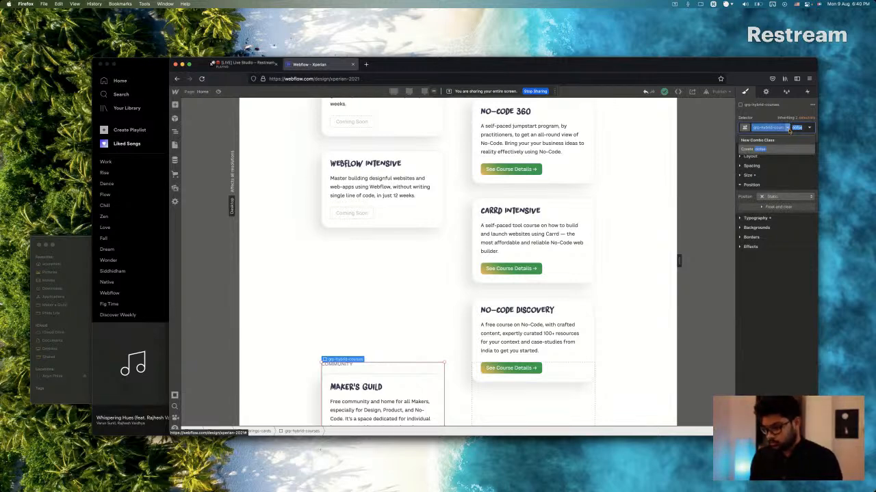
type("offset")
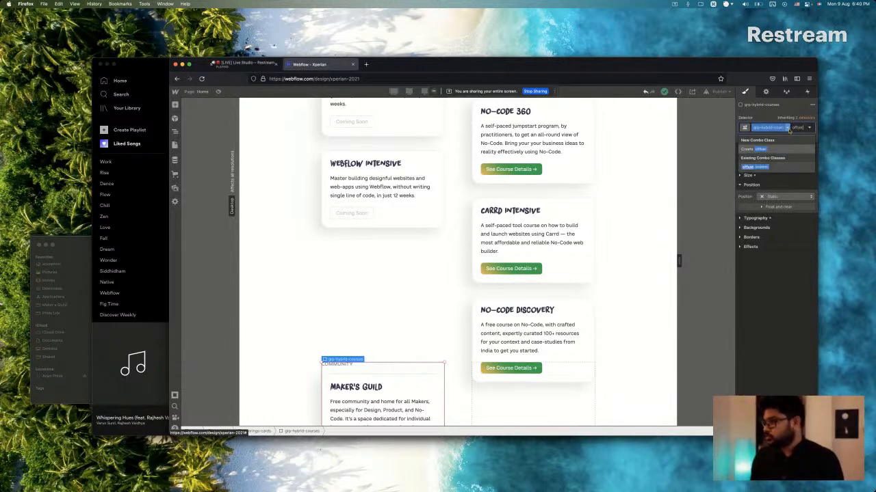
type("-top")
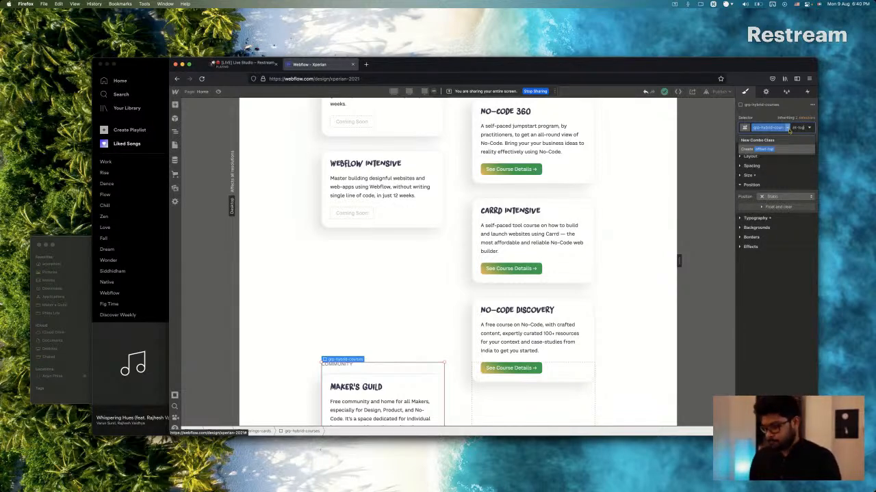
key("Return")
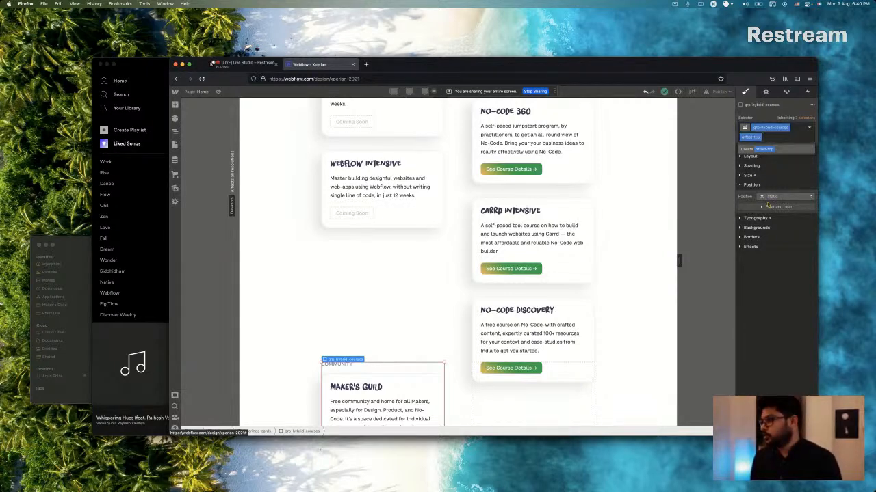
Set the Community group's position to Relative.
left_click(766, 206)
left_click(767, 215)
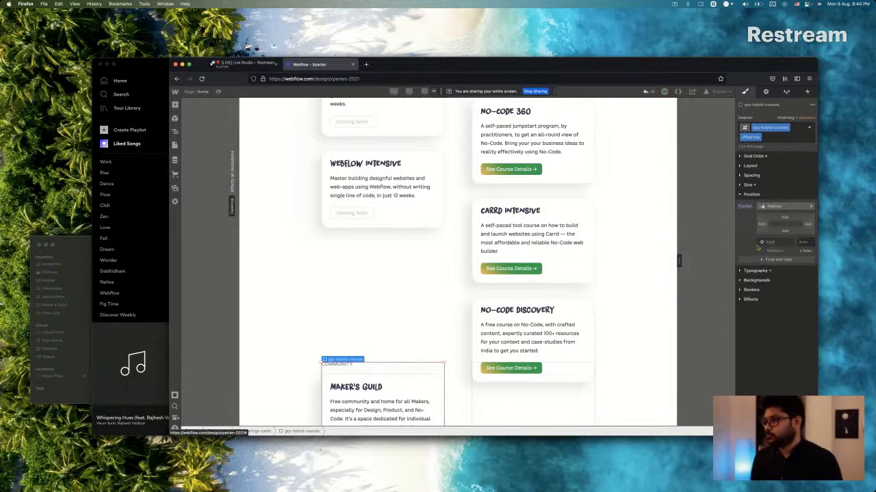
left_click(784, 216)
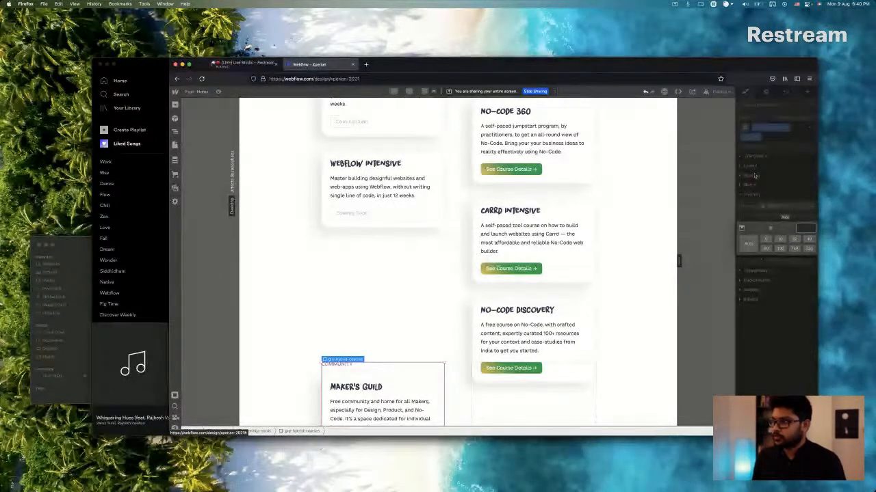
left_click(758, 178)
left_click(759, 179)
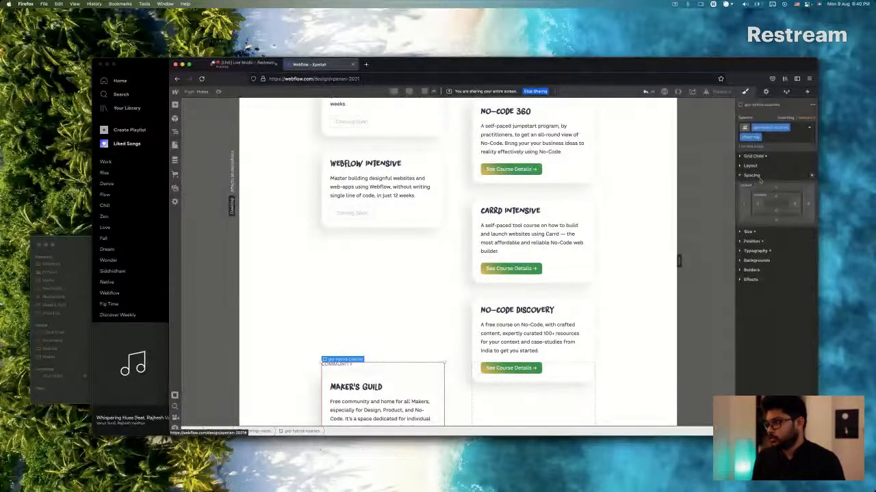
left_click(777, 188)
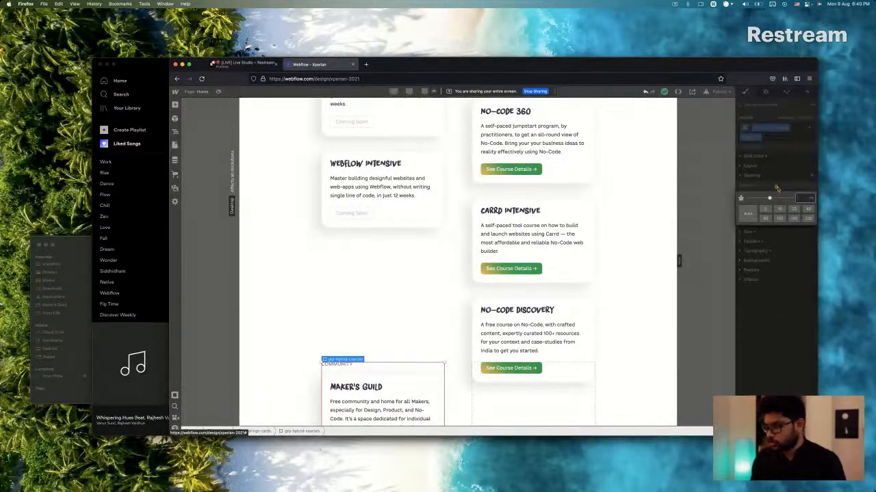
left_click(744, 254)
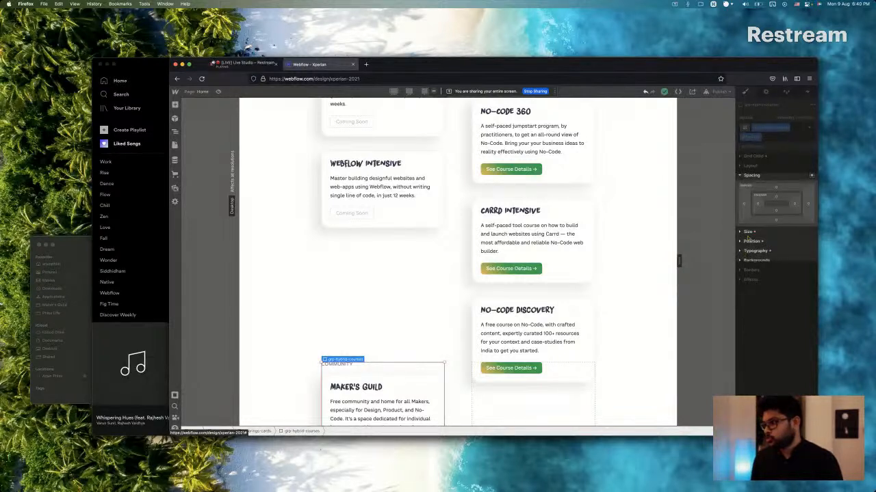
Try a top offset of 140 px on the relatively positioned Community group.
left_click(751, 241)
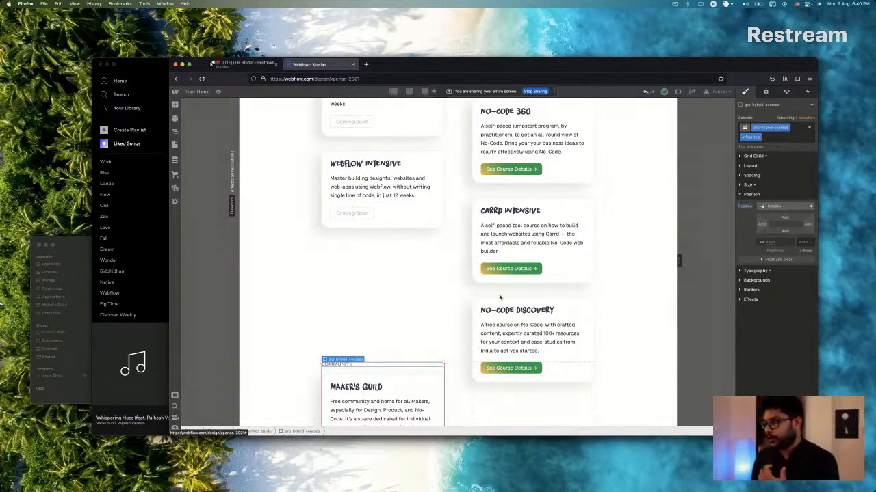
left_click(785, 217)
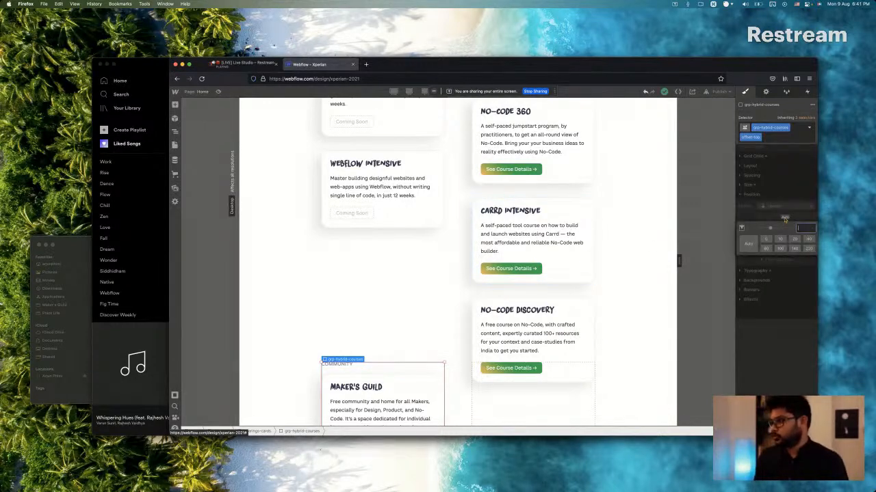
type("140")
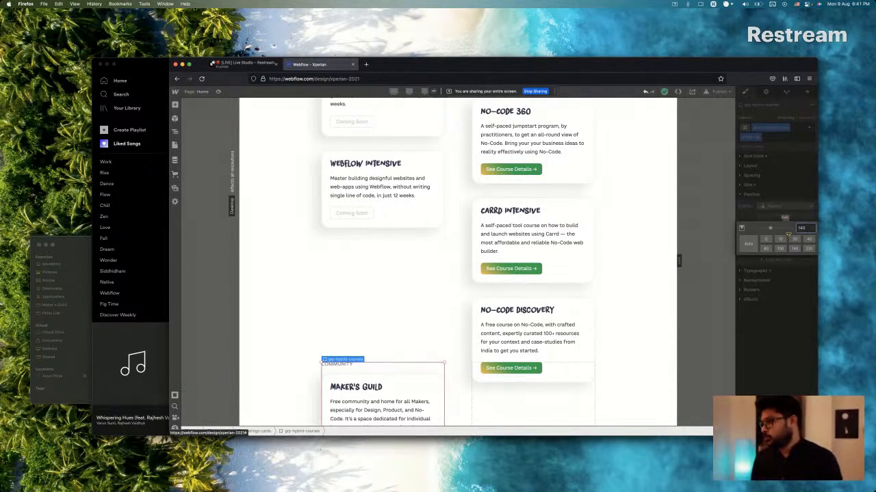
key("Return")
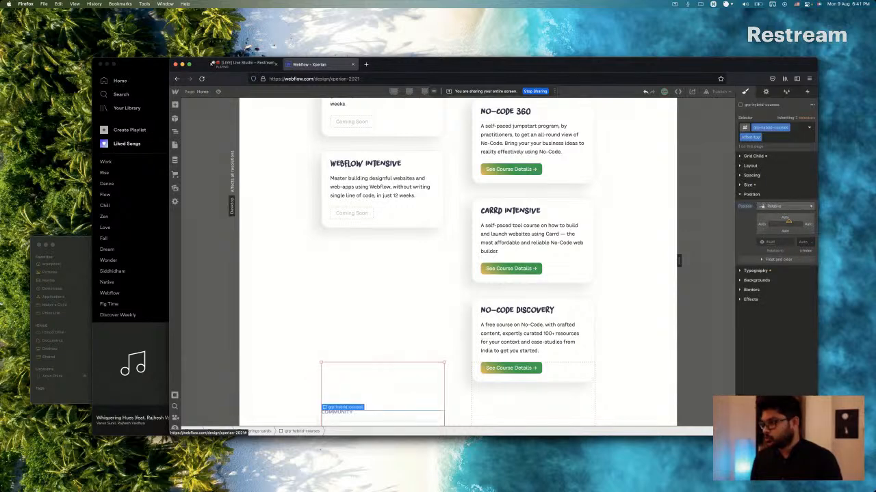
Set the Community group's bottom offset to 140 px.
left_click(785, 232)
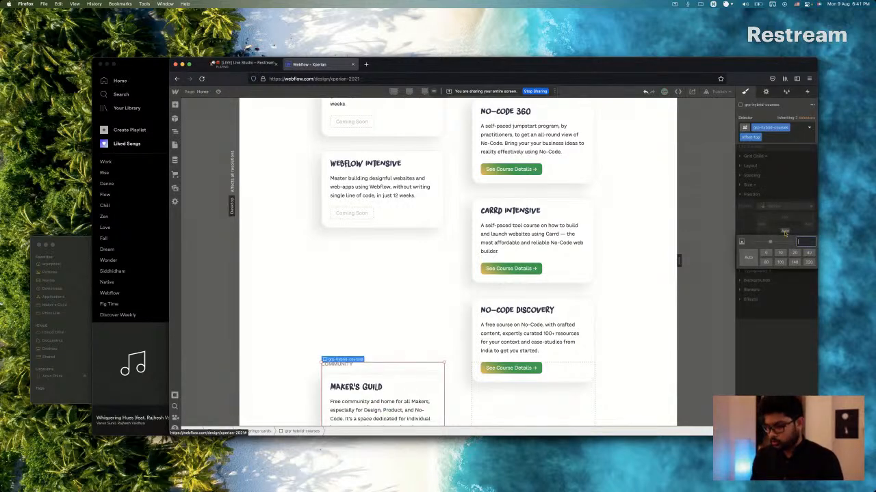
type("140")
key("Return")
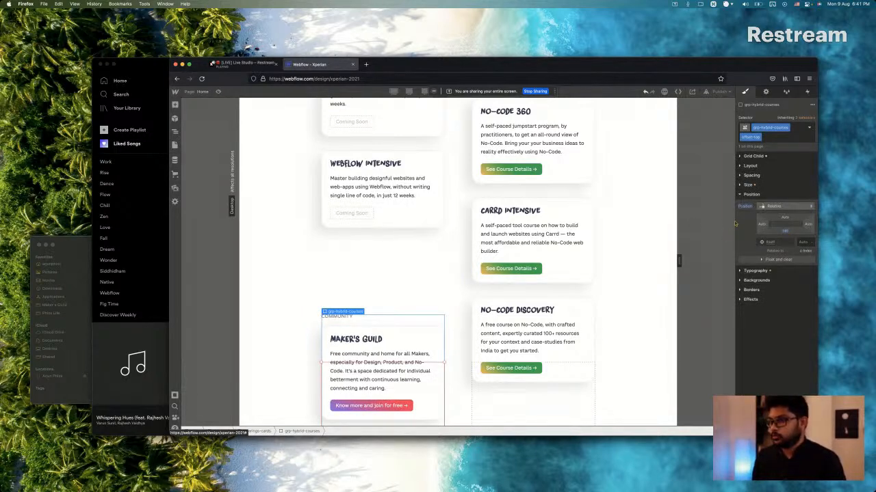
Check the Community group's placement in Sketch, and set its bottom offset to 240 px in Webflow in Firefox.
key("super+Tab")
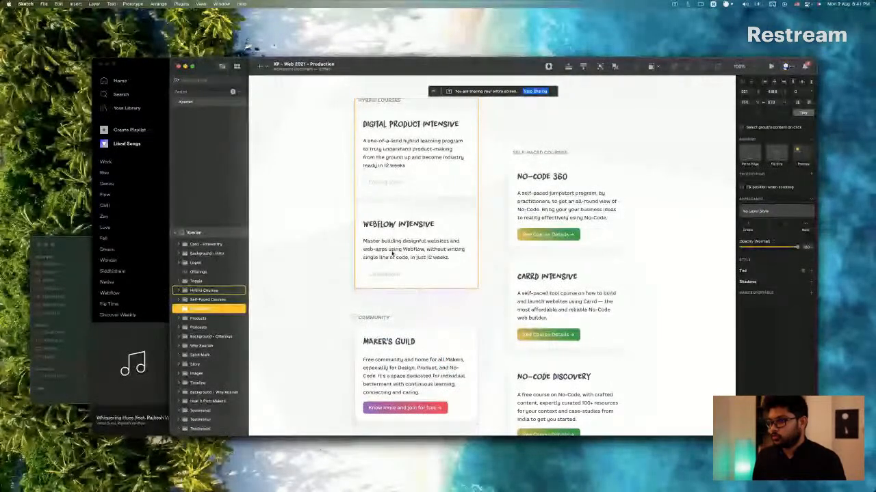
key("super+Tab")
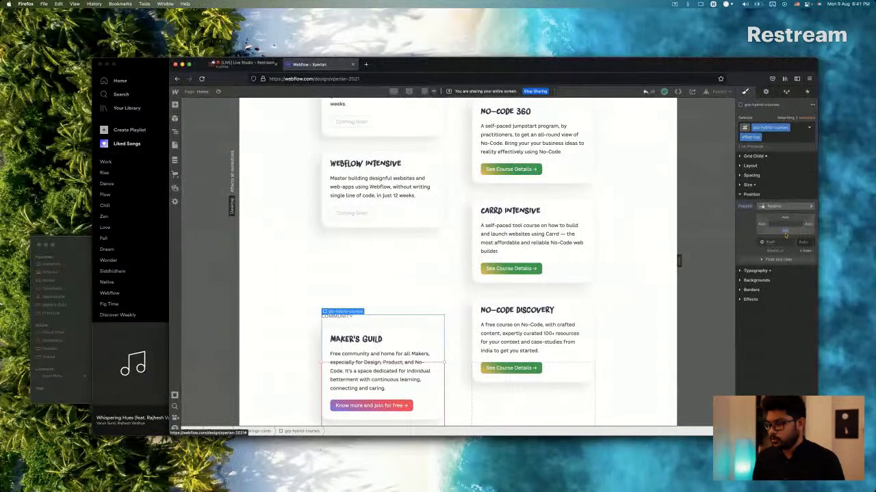
left_click(785, 234)
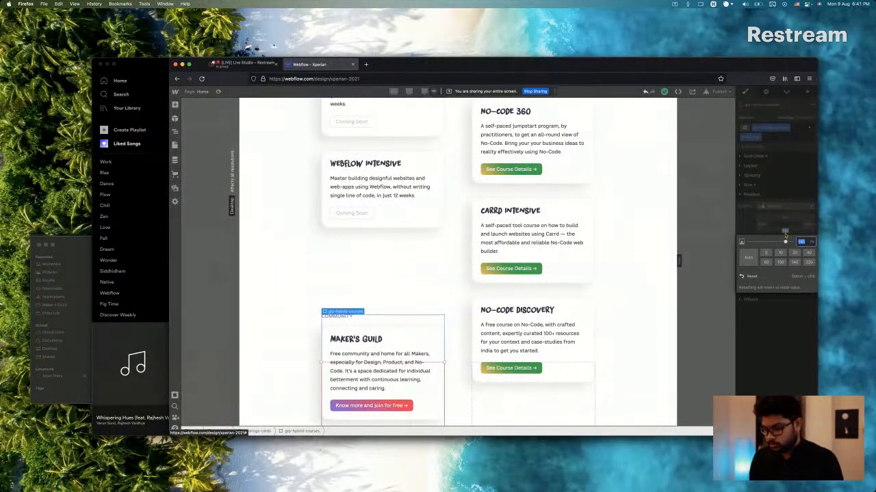
type("240")
key("Return")
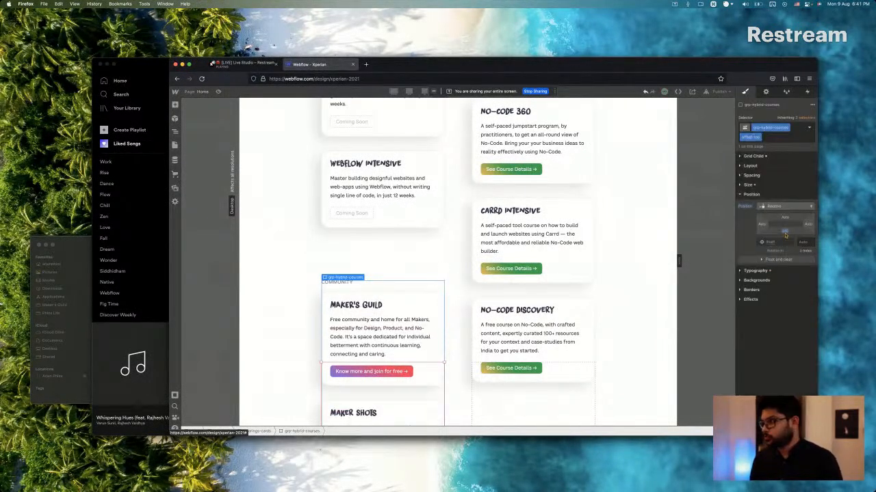
Set the Community group's bottom offset to 280 px.
left_click(784, 234)
type("280")
key("Return")
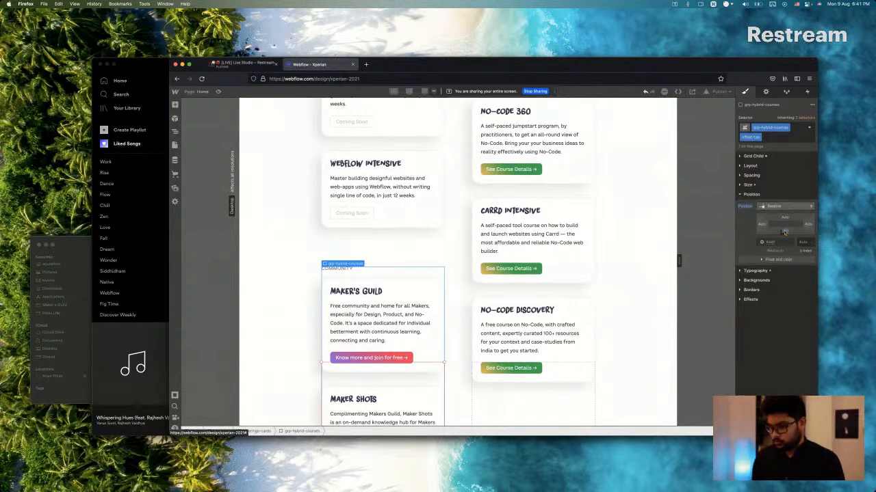
Try a bottom offset of 320 px on the Community group.
left_click(784, 233)
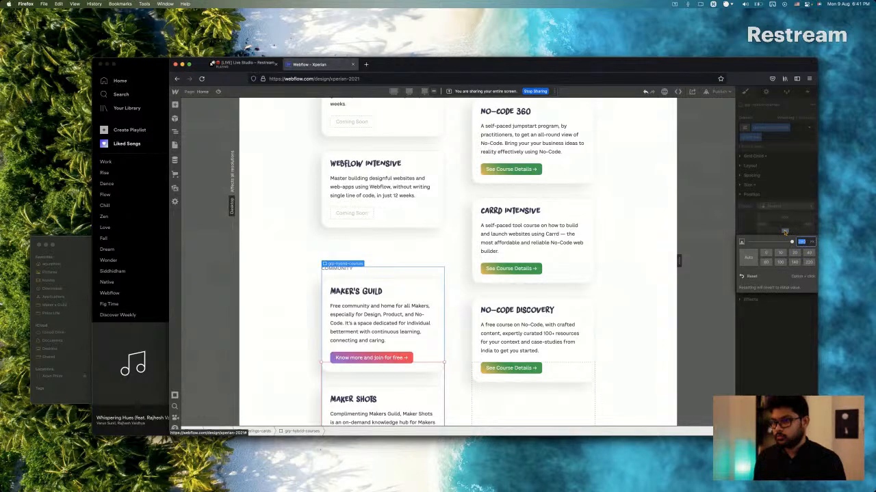
type("320")
key("Return")
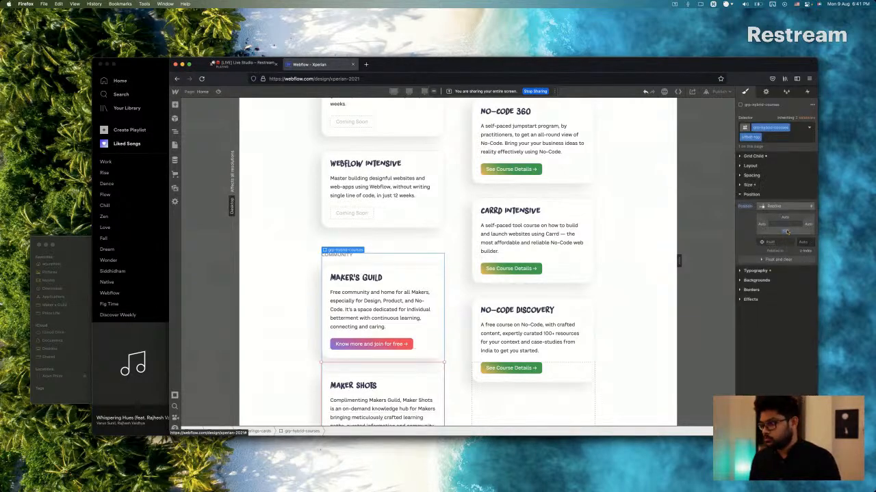
Set the Community group's bottom offset to 300 px and check the spacing of the Offerings columns.
left_click(786, 231)
type("300")
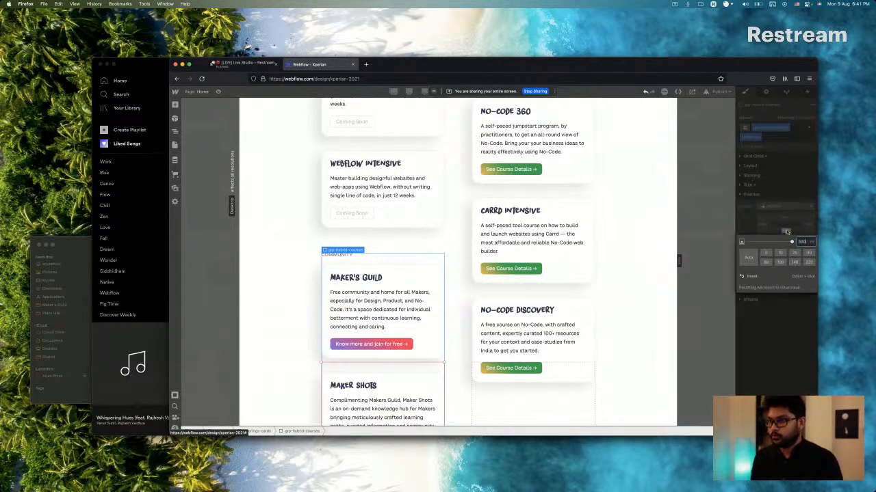
key("Return")
scroll(400, 244, "up", 5)
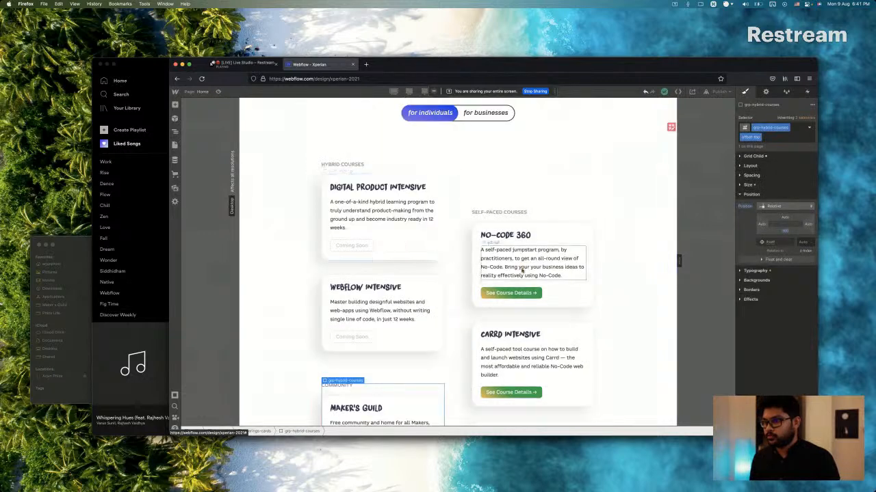
left_click(475, 290)
scroll(412, 297, "down", 10)
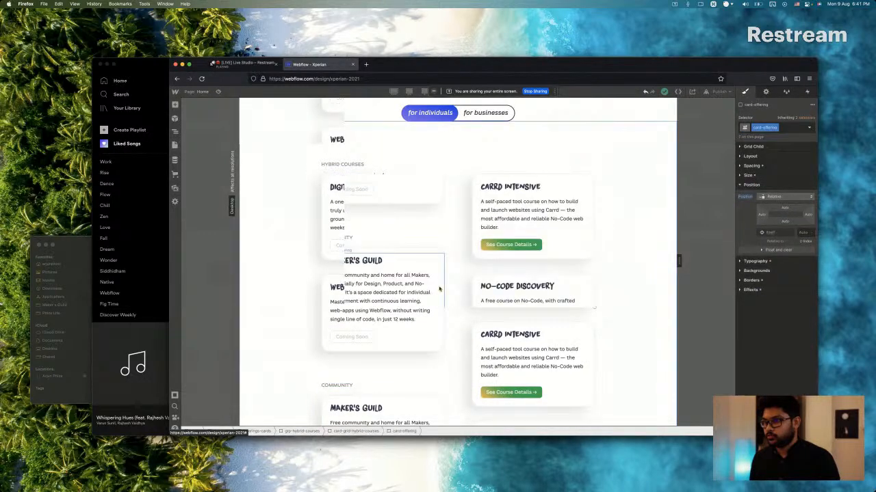
scroll(447, 286, "up", 4)
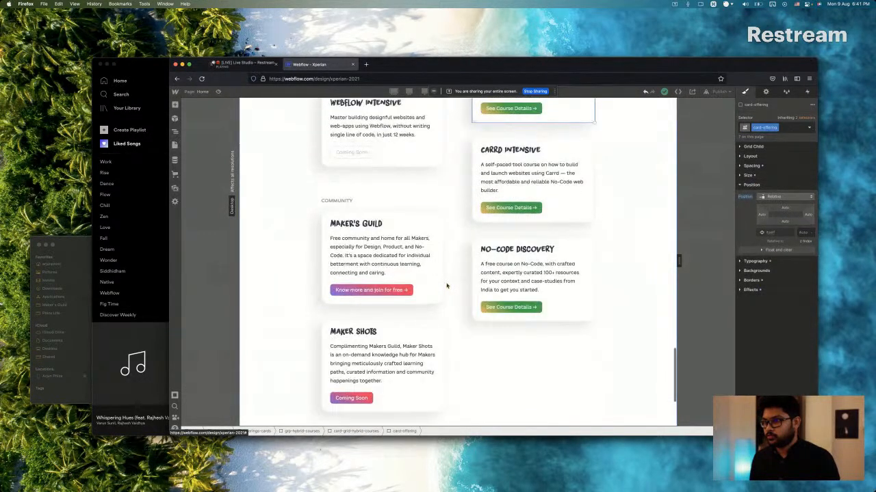
scroll(490, 238, "up", 7)
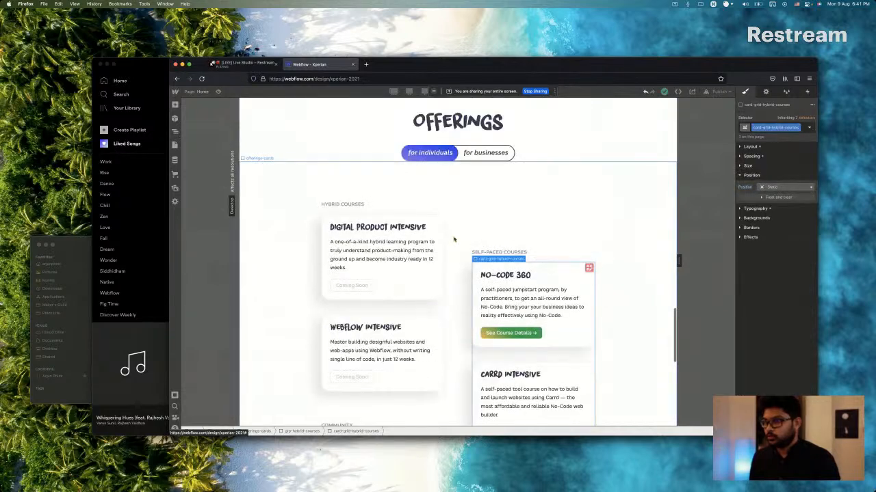
Inspect how the three course groups are nested inside the offerings-cards grid.
left_click(445, 199)
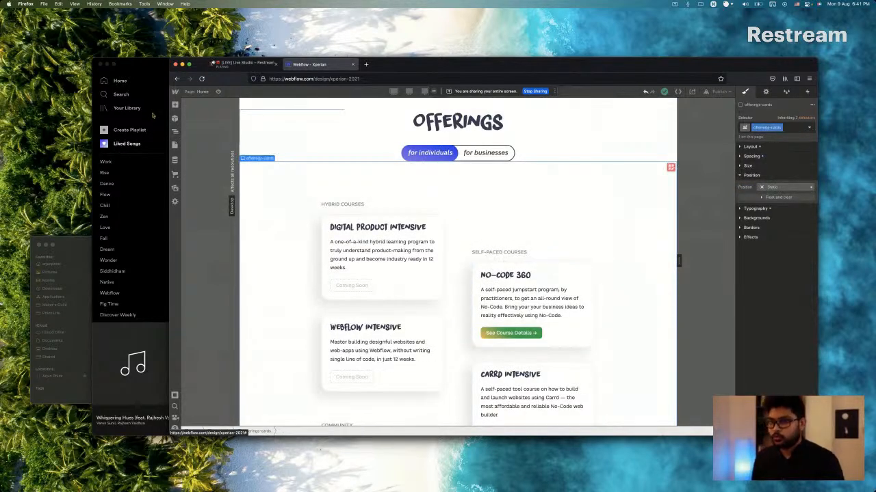
left_click(175, 133)
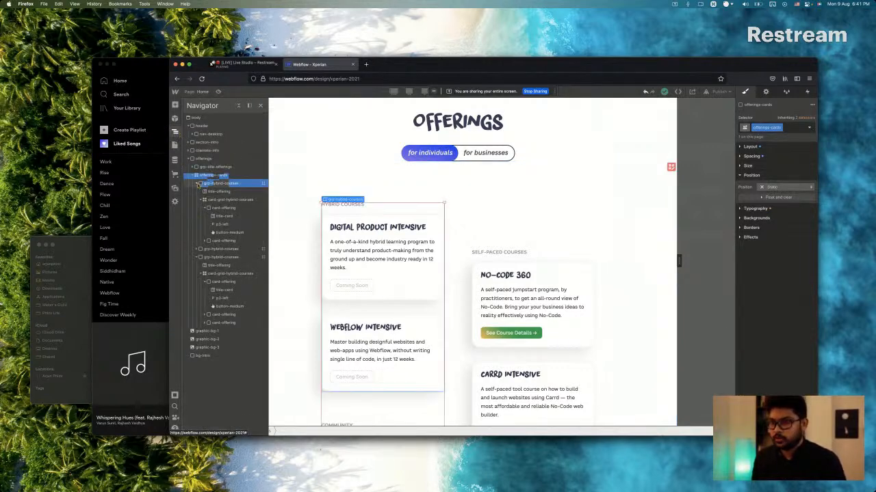
left_click(200, 184)
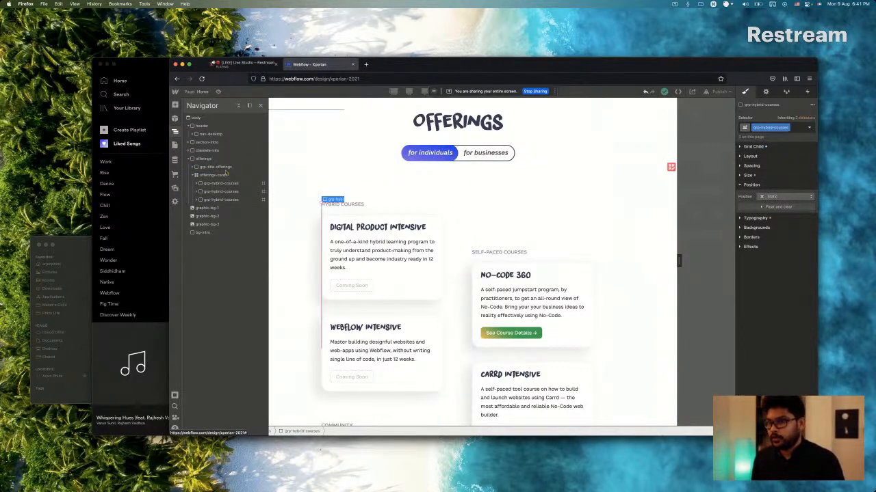
left_click(212, 175)
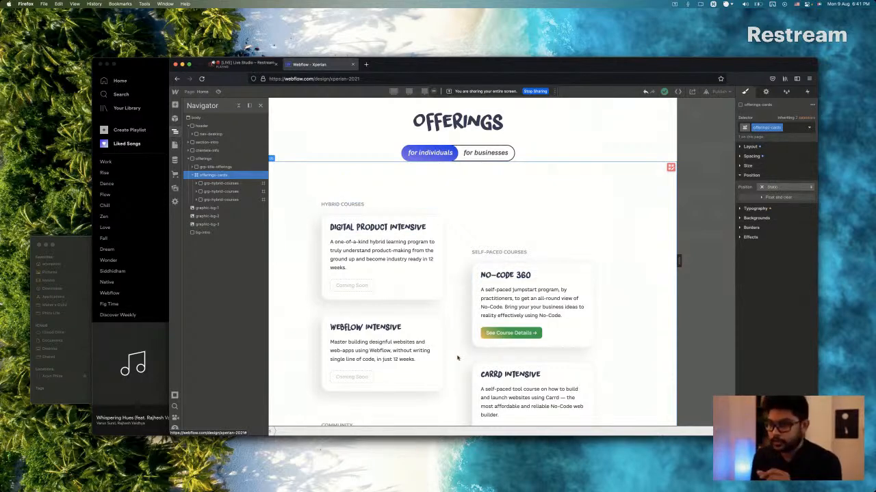
left_click(222, 184)
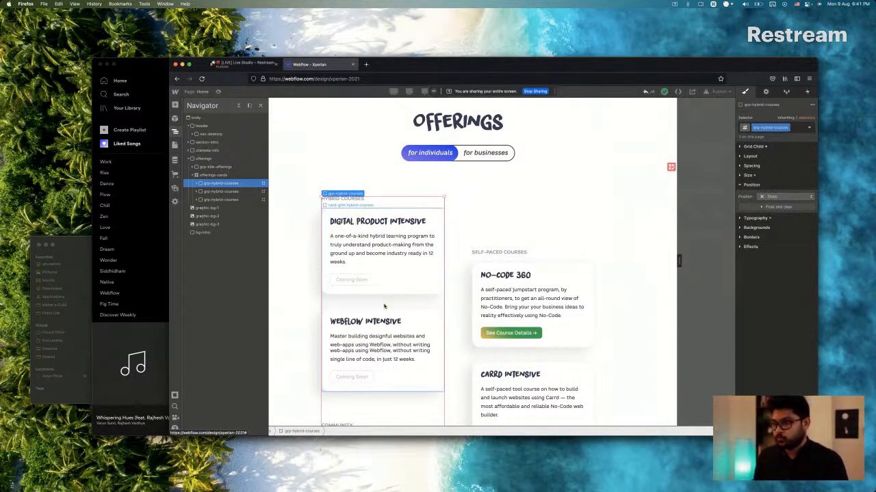
scroll(430, 299, "down", 2)
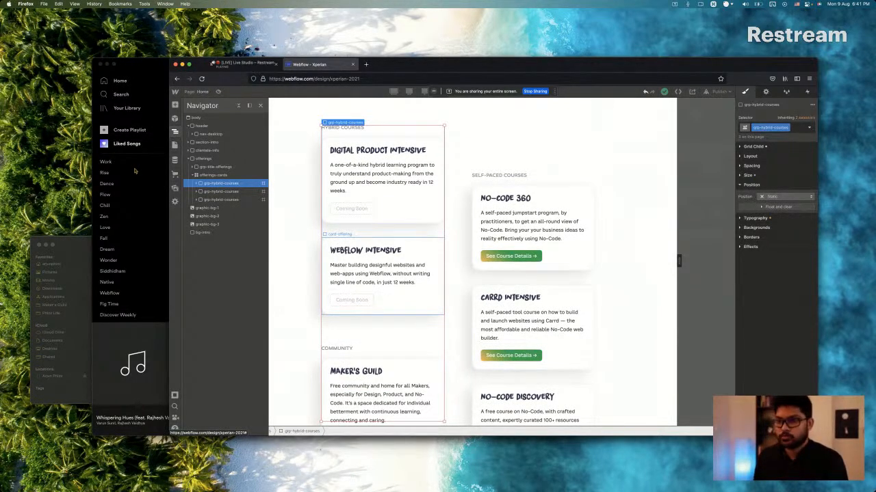
left_click(197, 184)
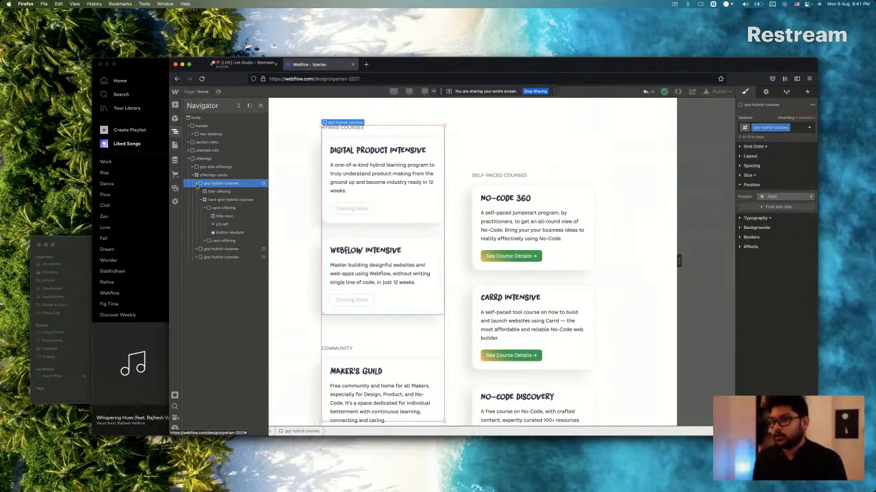
left_click(198, 184)
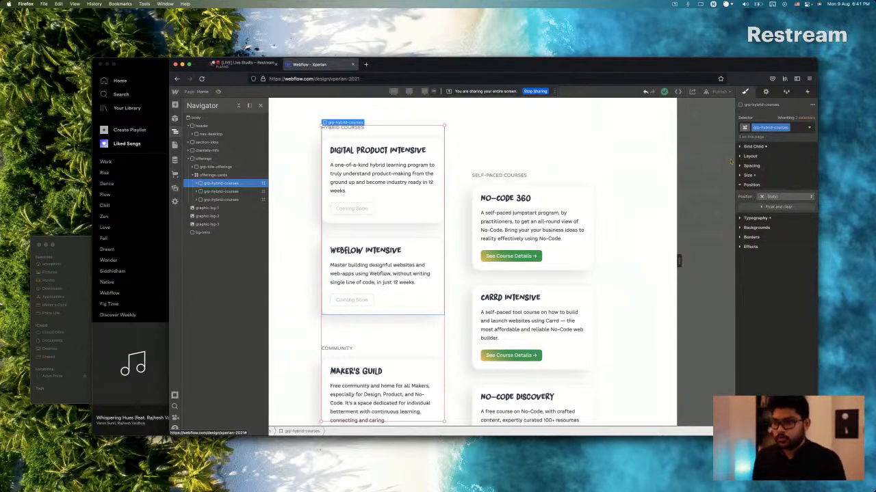
Review the offering cards on the page and compare the Self-Paced Courses column with the design in Sketch, returning to Webflow in Firefox.
left_click(402, 215)
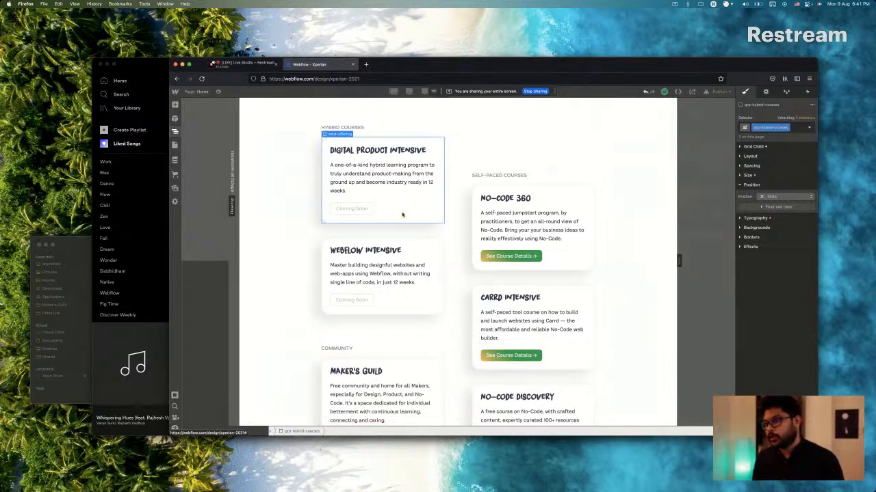
left_click(402, 215)
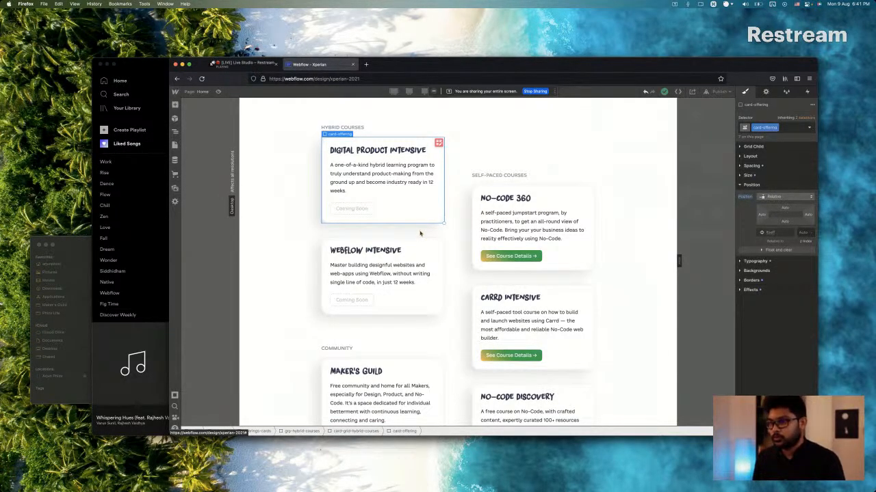
scroll(489, 270, "down", 4)
scroll(520, 176, "up", 1)
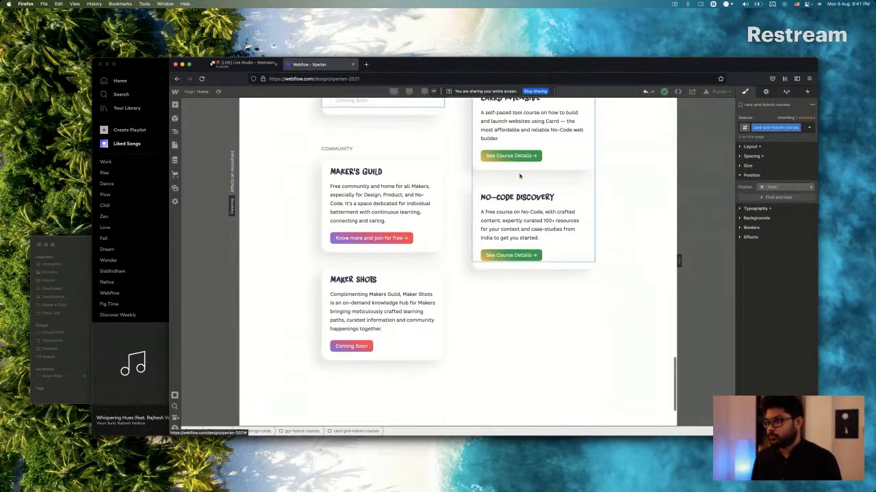
scroll(520, 175, "up", 2)
key("super+Tab")
scroll(486, 212, "down", 6)
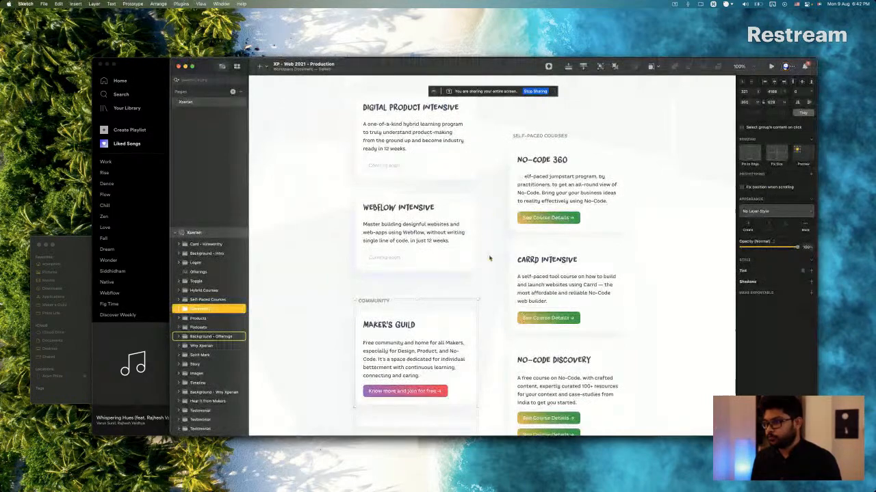
left_click(532, 201)
key("super+Tab")
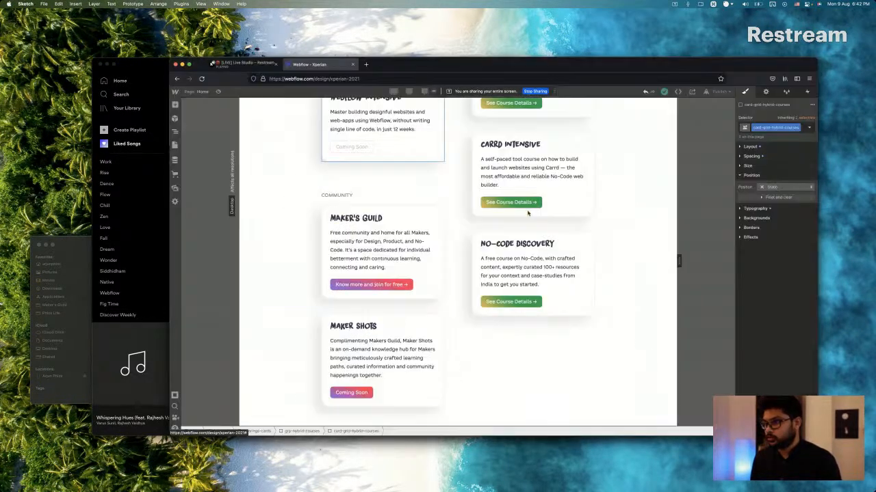
Add a Text Link element to the Self-Paced Courses card grid, below the No-Code Discovery card.
left_click(574, 301)
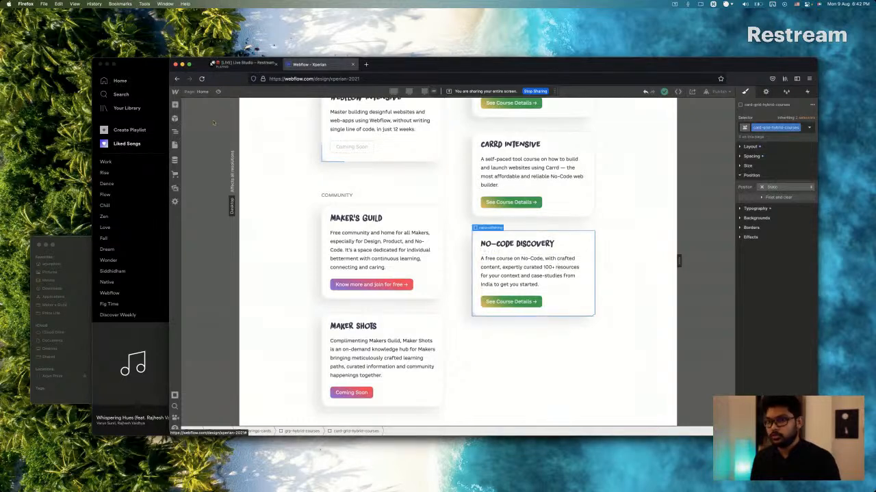
left_click(174, 131)
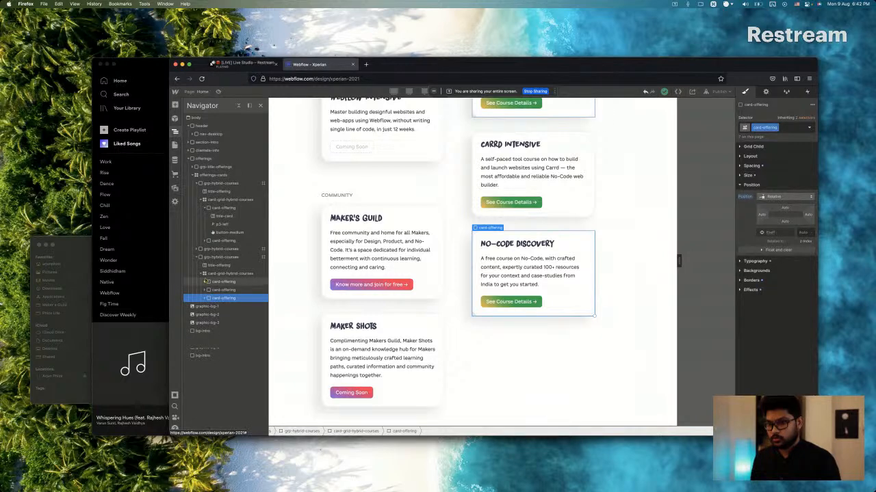
left_click(226, 274)
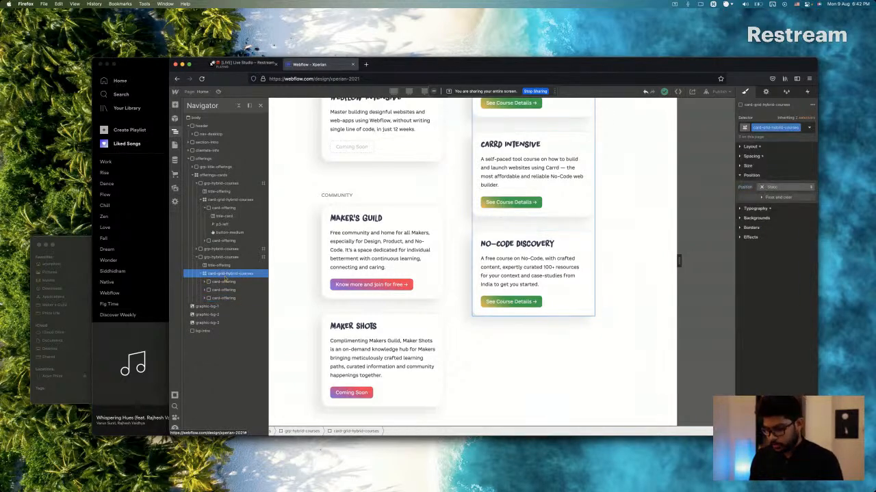
key("super+e")
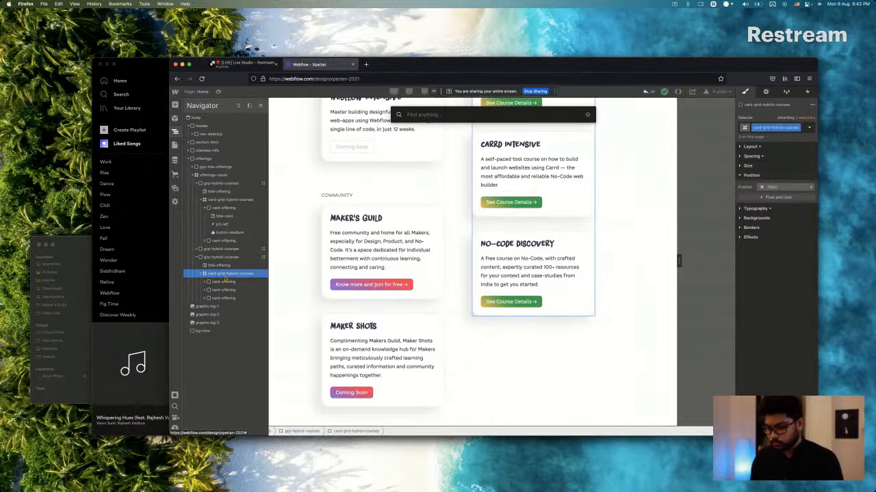
type("te")
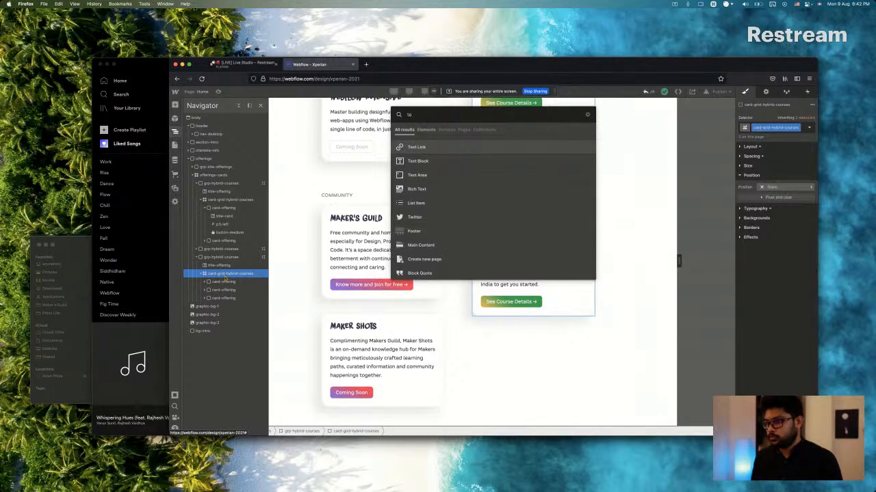
key("Return")
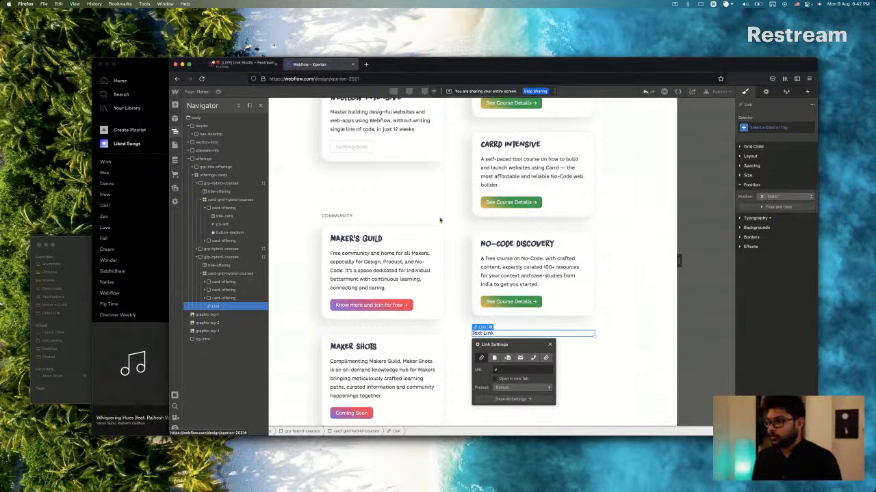
Review the homepage from the Ecosystem section through the client logos to the Offerings cards and the new text link.
scroll(364, 234, "up", 10)
scroll(363, 233, "up", 8)
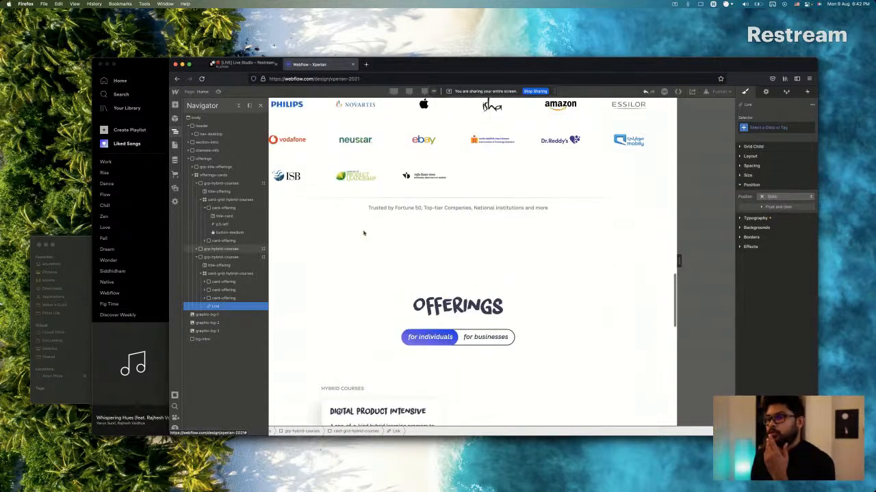
scroll(363, 234, "up", 5)
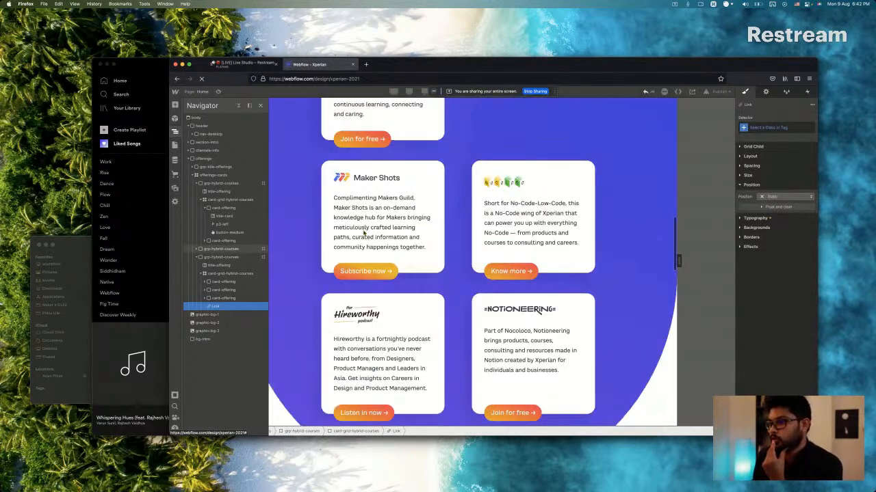
scroll(364, 231, "up", 5)
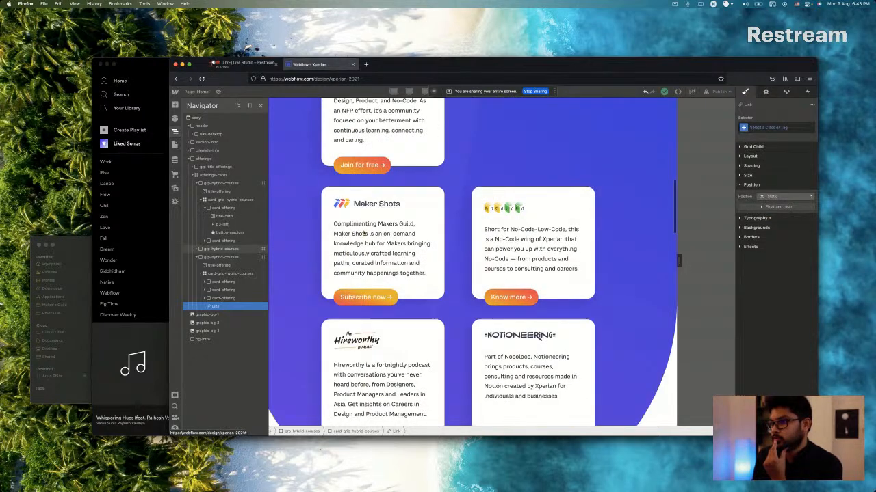
scroll(363, 234, "up", 4)
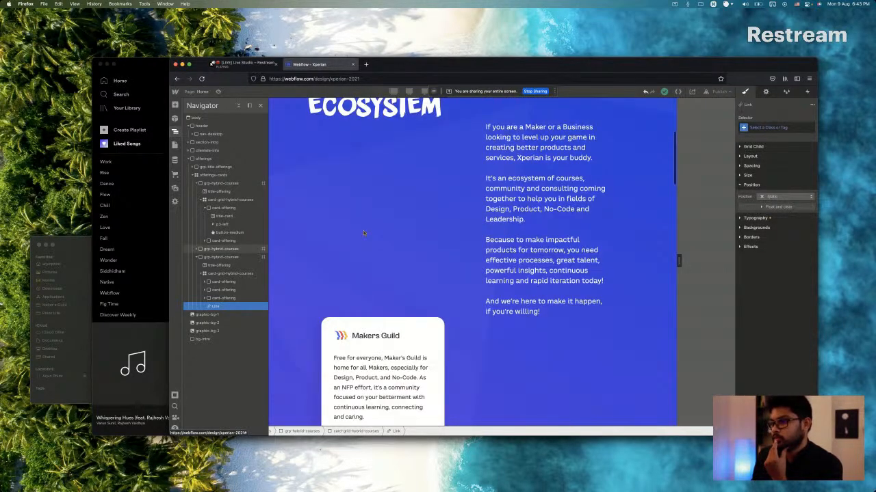
scroll(363, 234, "down", 15)
scroll(363, 233, "down", 15)
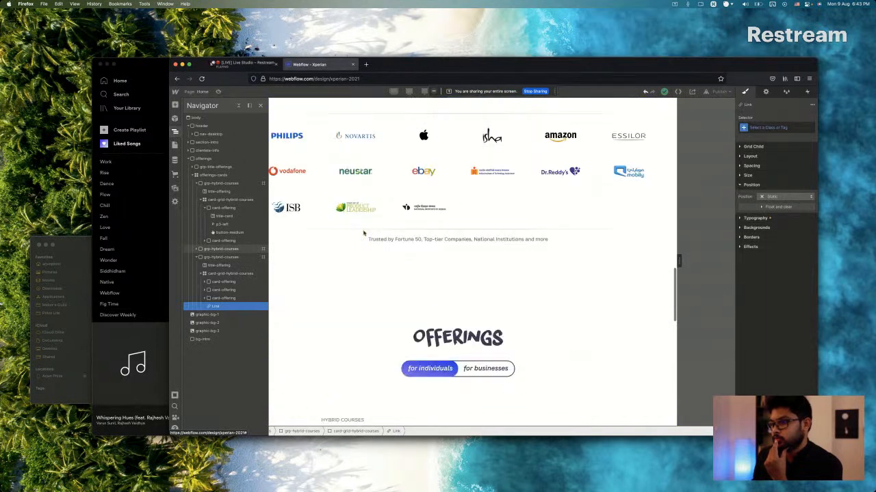
scroll(364, 233, "down", 1)
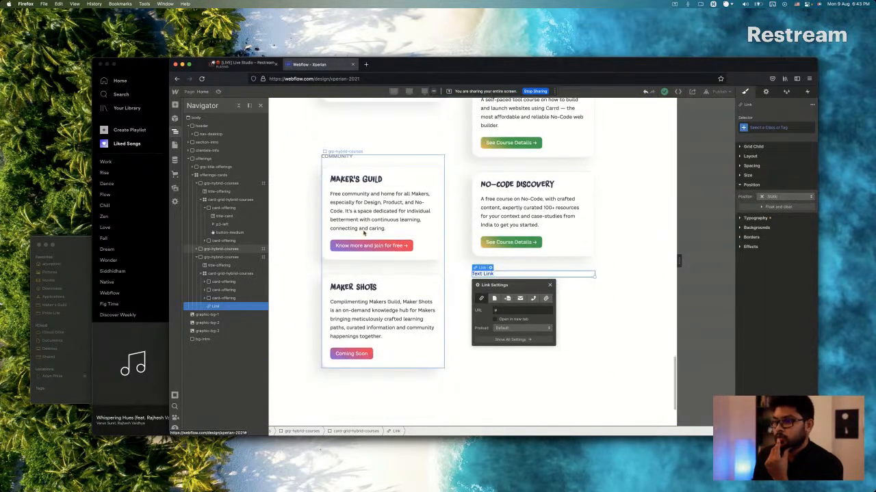
scroll(364, 233, "down", 1)
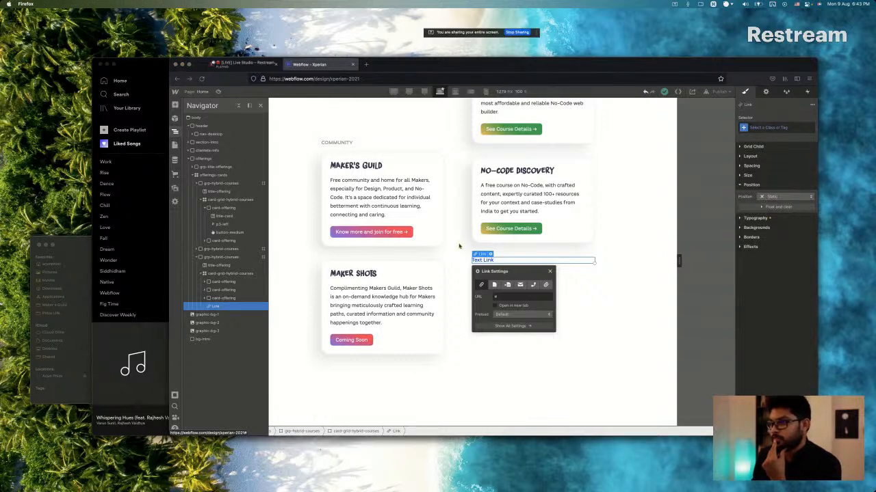
scroll(459, 247, "up", 12)
scroll(459, 246, "up", 5)
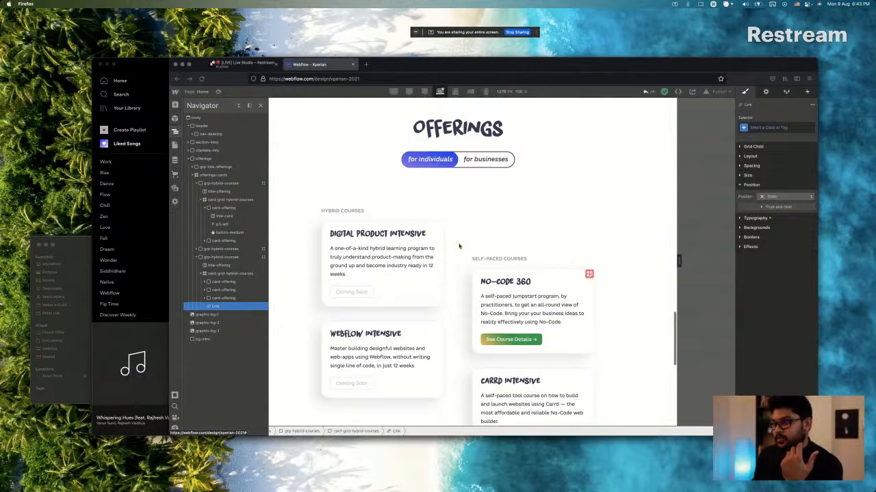
scroll(459, 246, "down", 16)
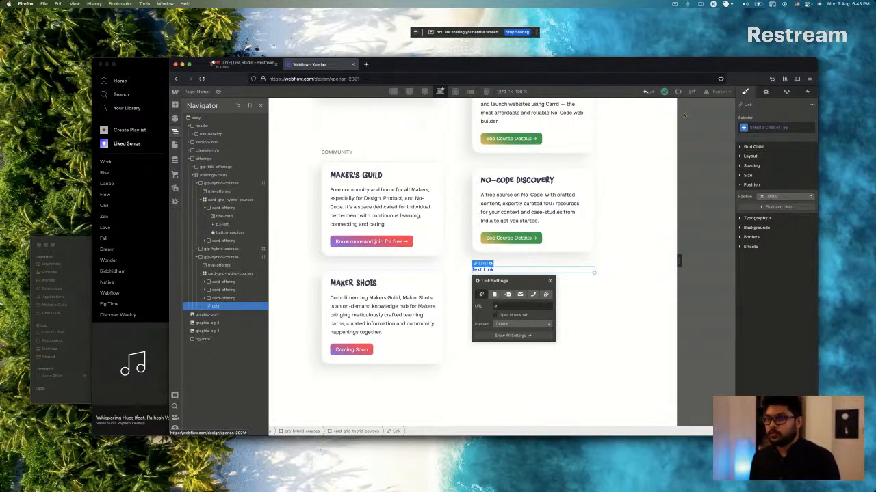
Switch to the Restream studio page to view the live stream's chat, and return to the Webflow project.
left_click(243, 64)
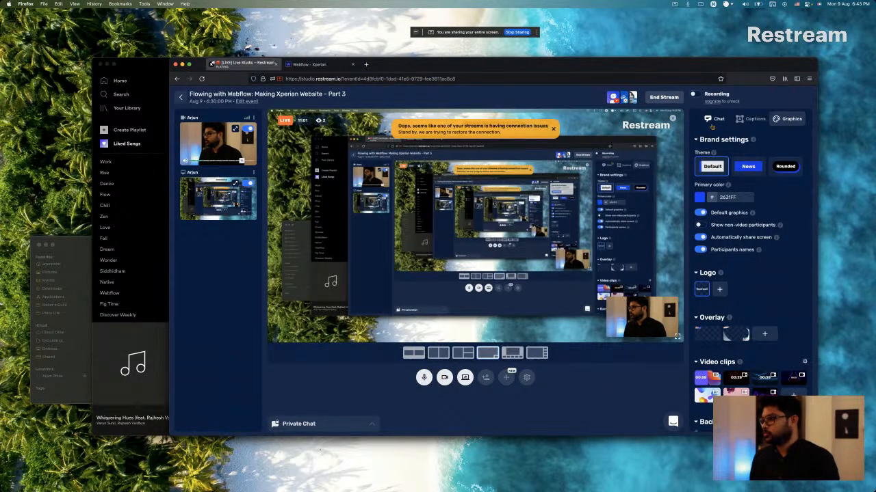
left_click(711, 125)
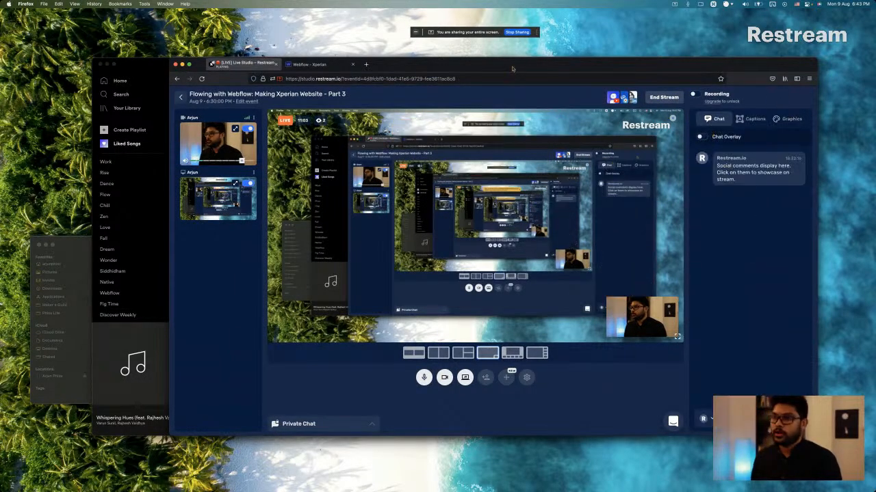
left_click(311, 64)
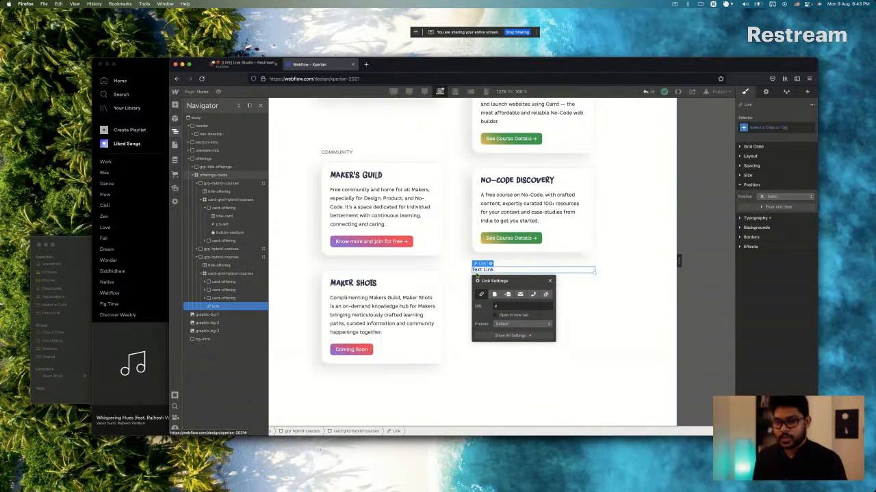
Create the class link-default on the text link under the No-Code Discovery card, checking the page's existing navigation links for naming.
left_click(762, 125)
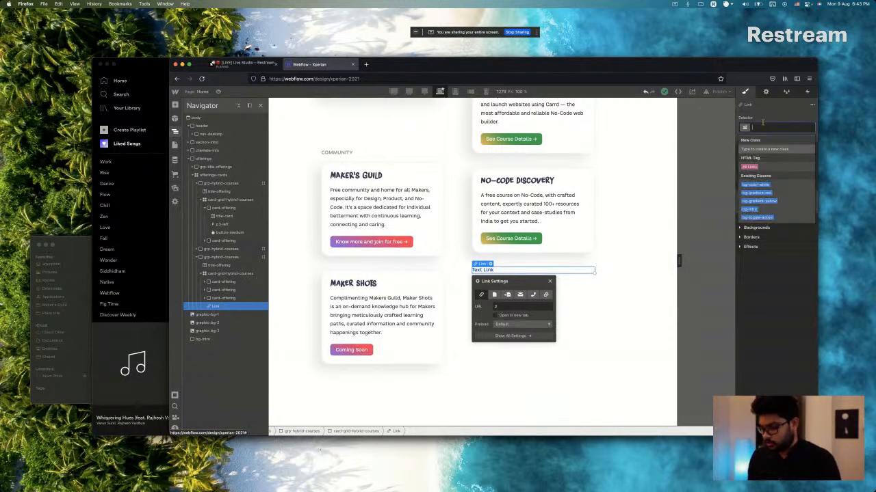
type("link")
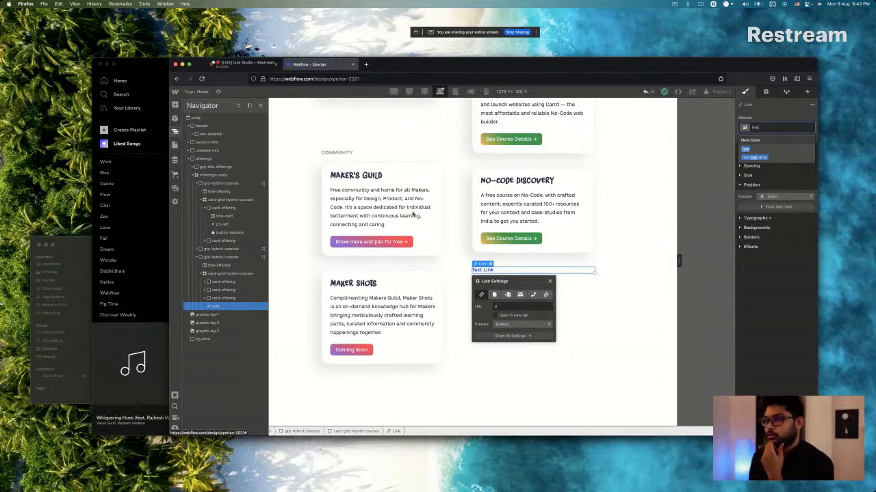
scroll(412, 215, "up", 15)
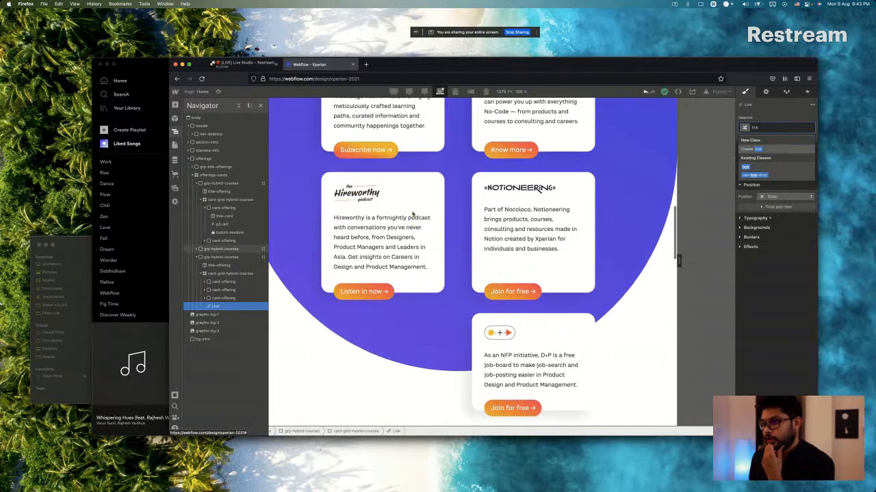
scroll(413, 214, "up", 6)
scroll(412, 214, "down", 3)
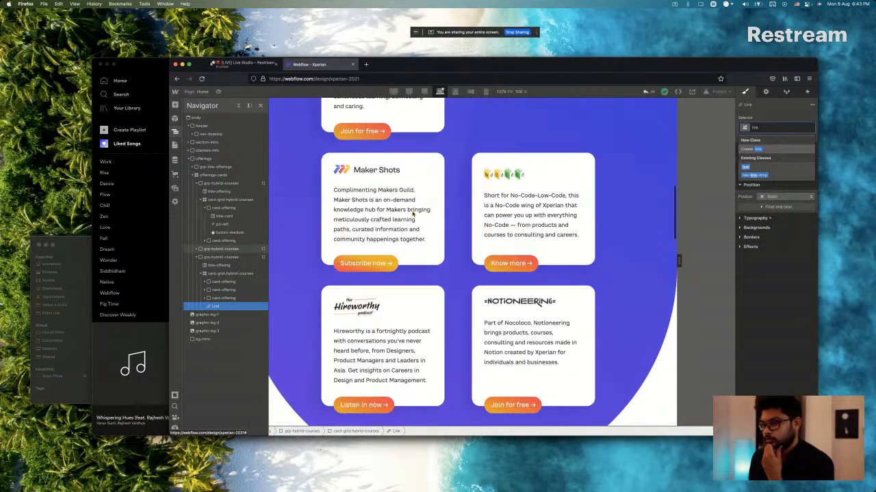
scroll(412, 214, "down", 10)
scroll(413, 215, "down", 5)
scroll(413, 214, "up", 15)
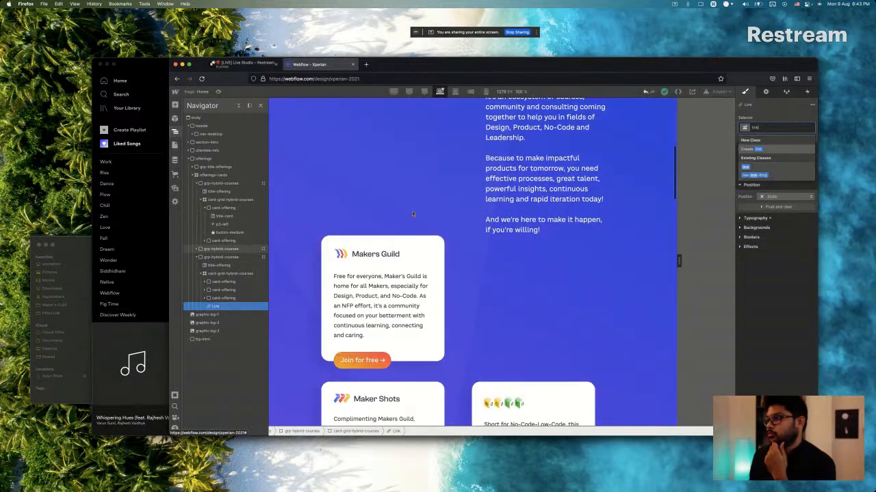
scroll(413, 214, "up", 10)
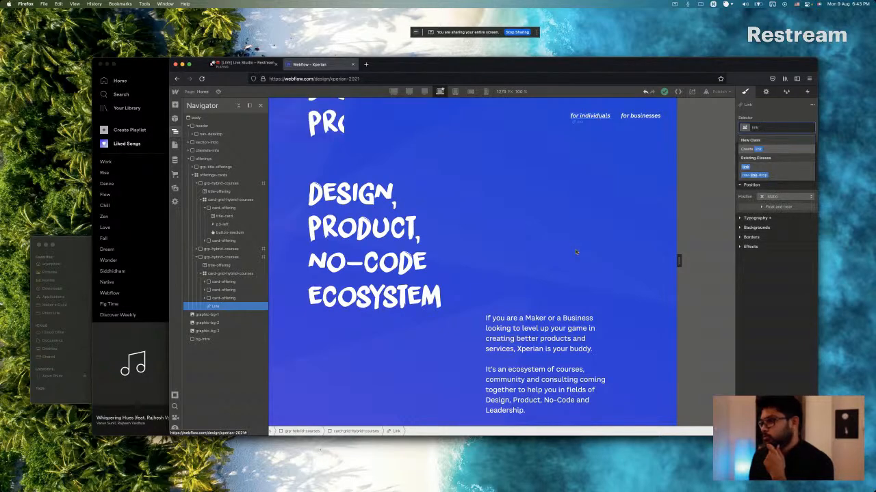
left_click(599, 117)
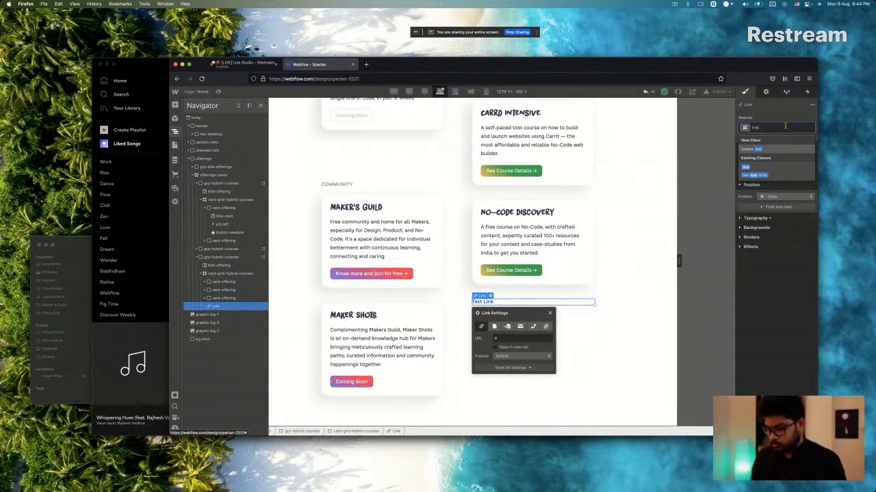
type("-")
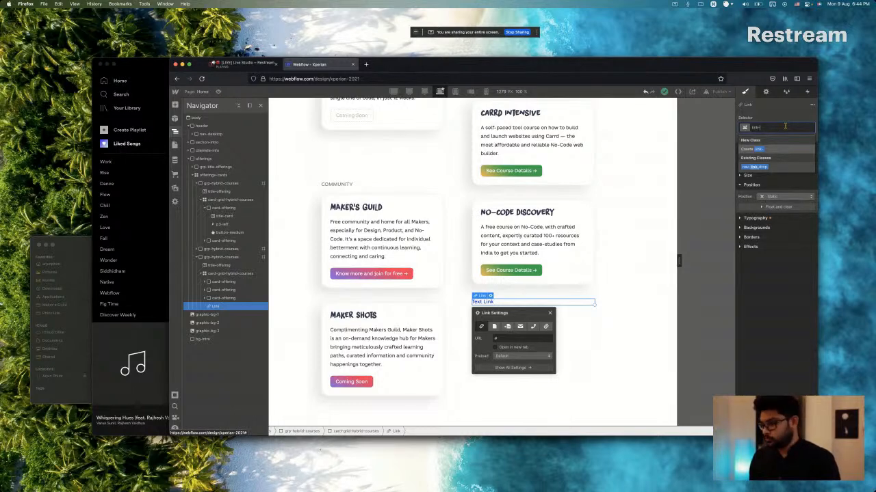
type("defs")
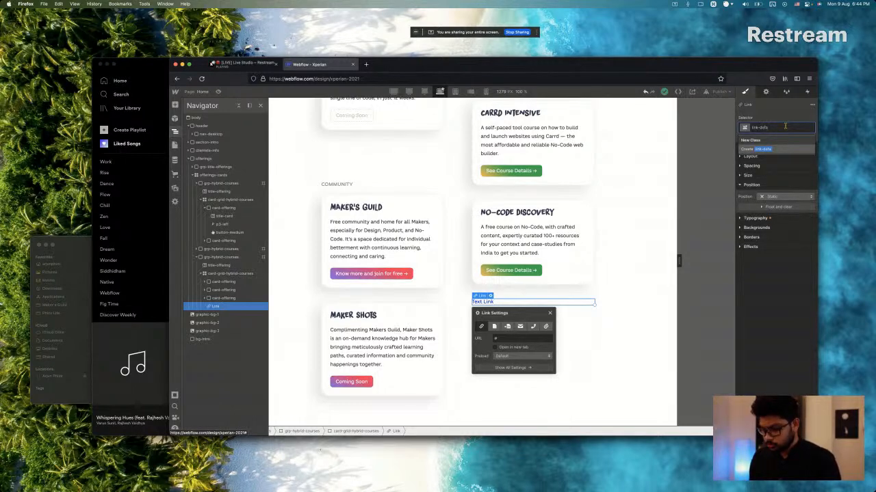
type("ult")
key("Return")
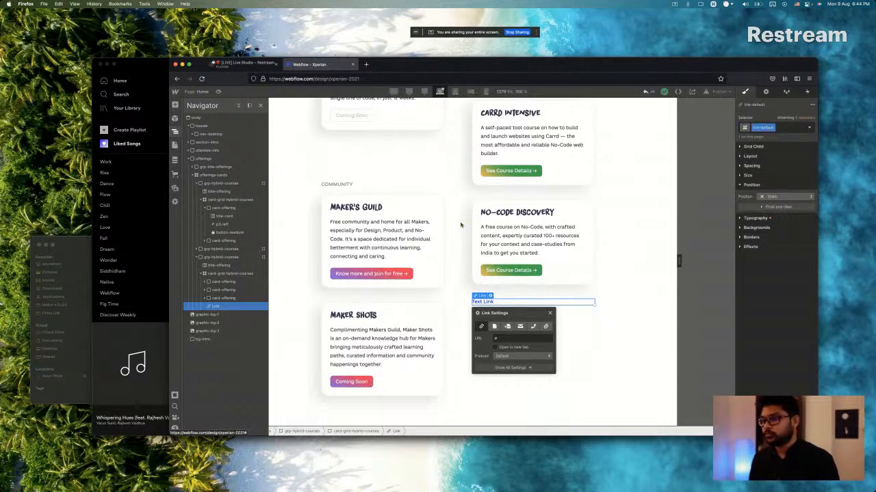
Rename the base class of the "for individuals" navigation link to link-nav.
scroll(468, 218, "up", 15)
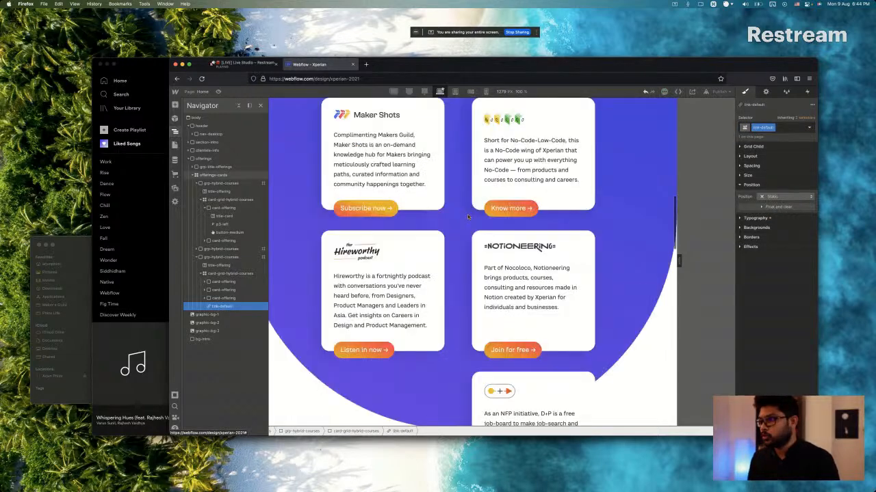
scroll(467, 214, "up", 10)
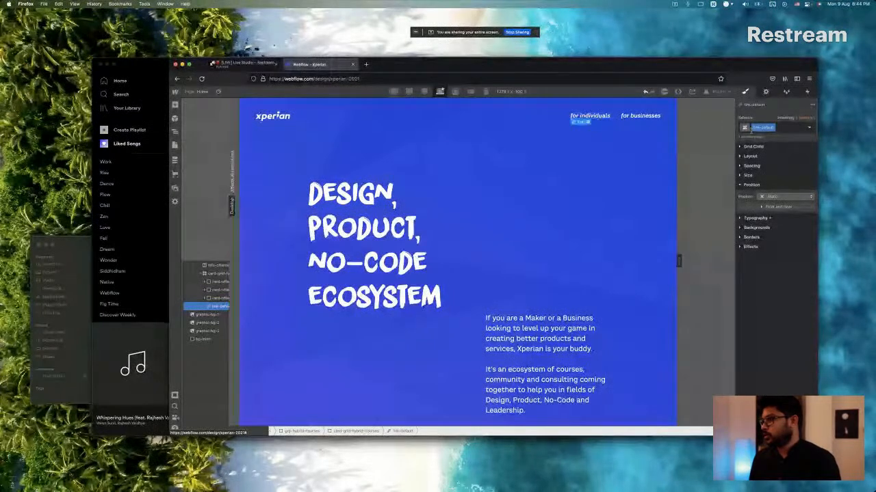
left_click(589, 117)
type("-nav")
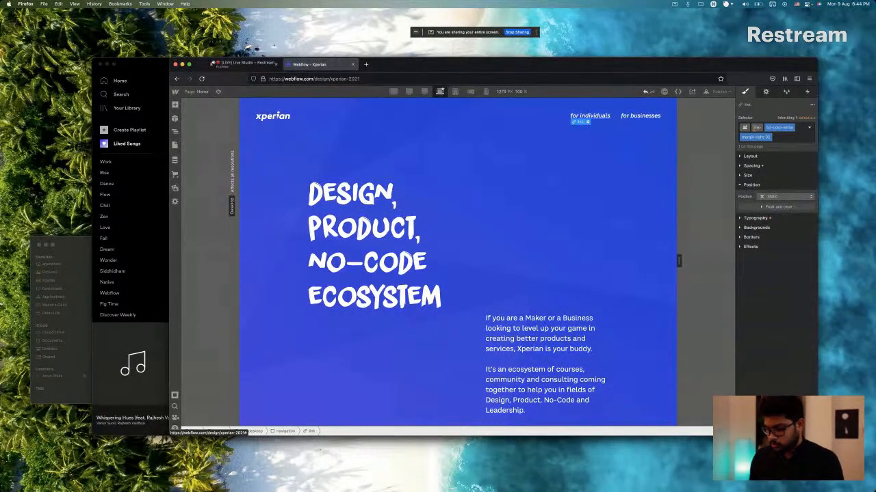
key("Return")
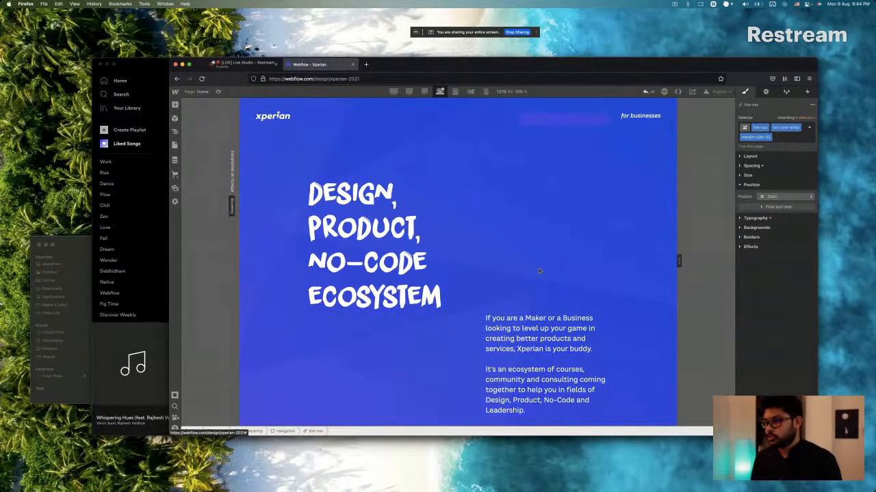
Match the link-default typography to the "See more courses" text in Sketch, setting weight 500 - Medium and italic style.
scroll(538, 269, "down", 15)
scroll(539, 270, "up", 3)
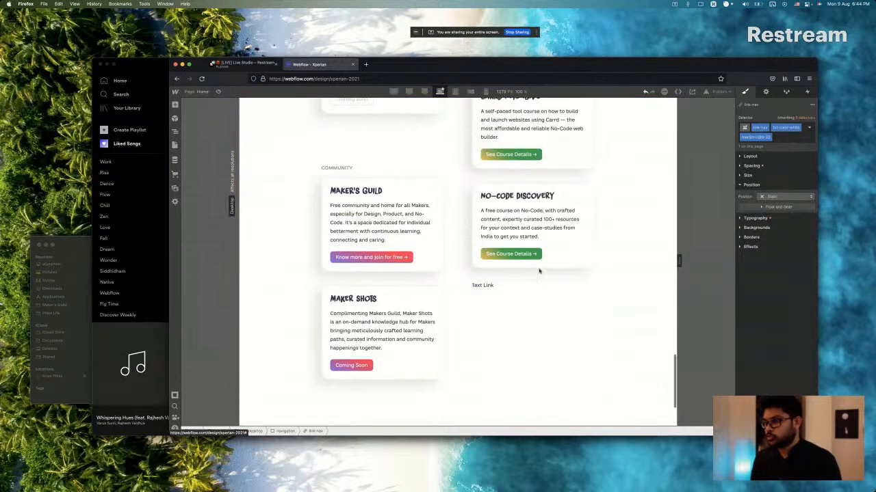
left_click(483, 286)
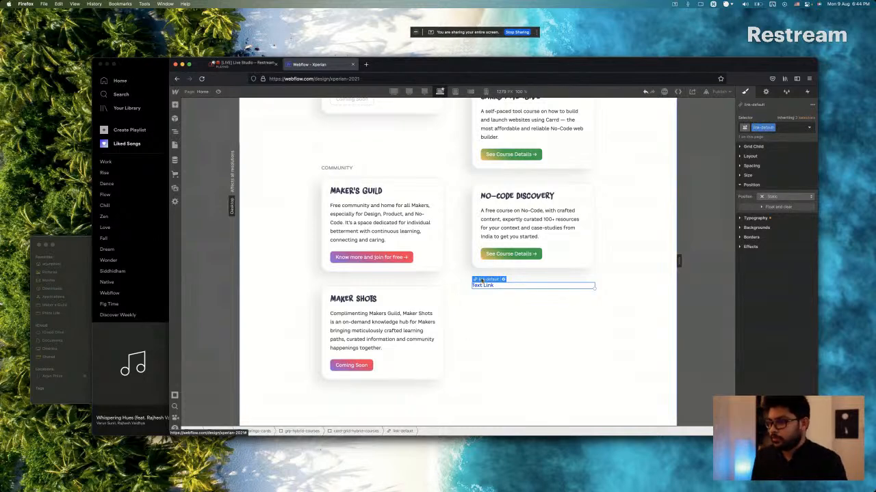
left_click(758, 218)
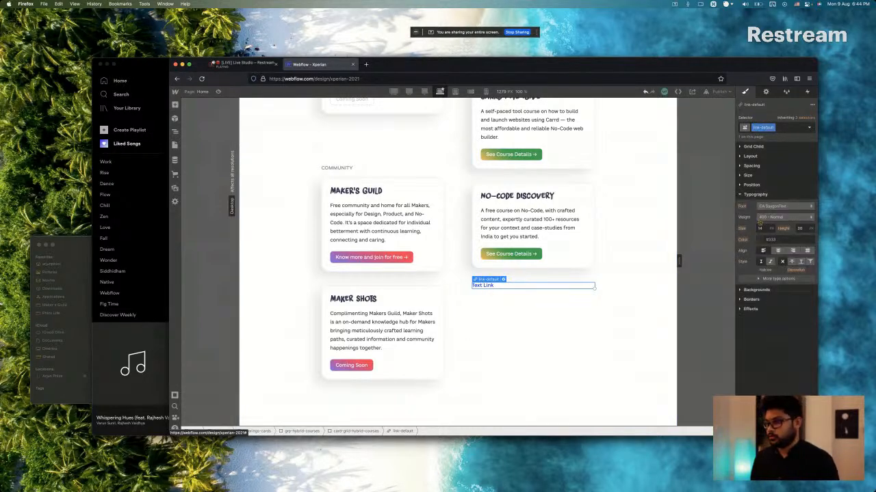
key("super+Tab")
double_click(538, 202)
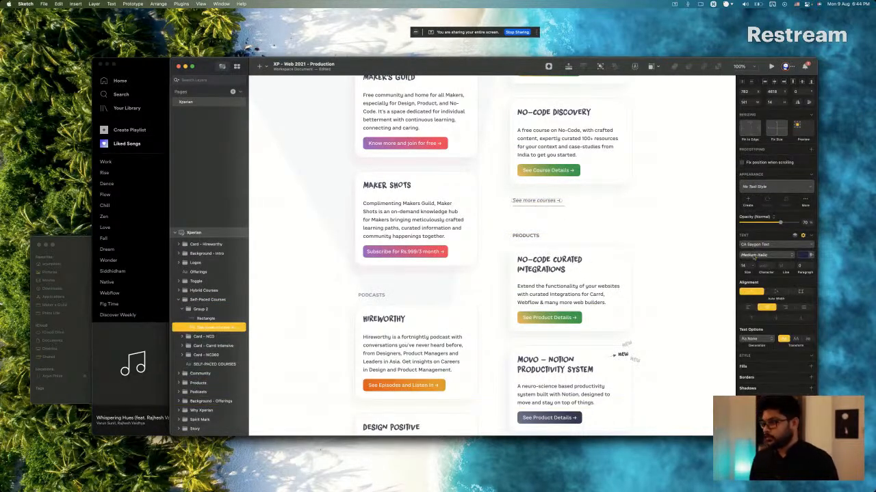
key("super+Tab")
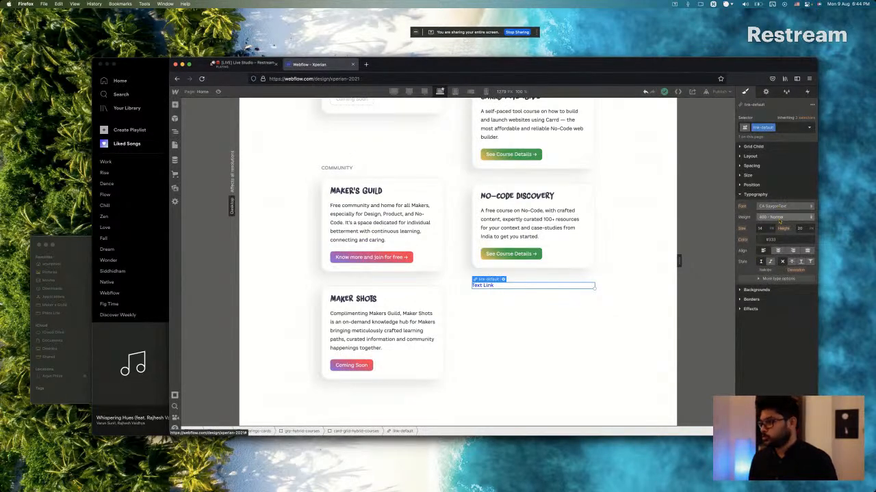
left_click(779, 219)
left_click(773, 226)
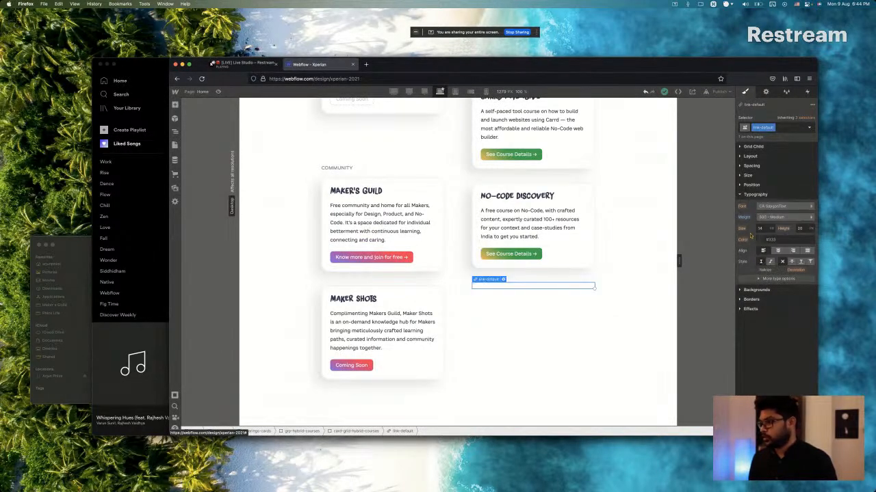
left_click(769, 263)
Check the "See more courses" text color in Sketch and add the combo class txt-color-dark-blue to the Webflow text link.
key("super+Tab")
key("super+Tab")
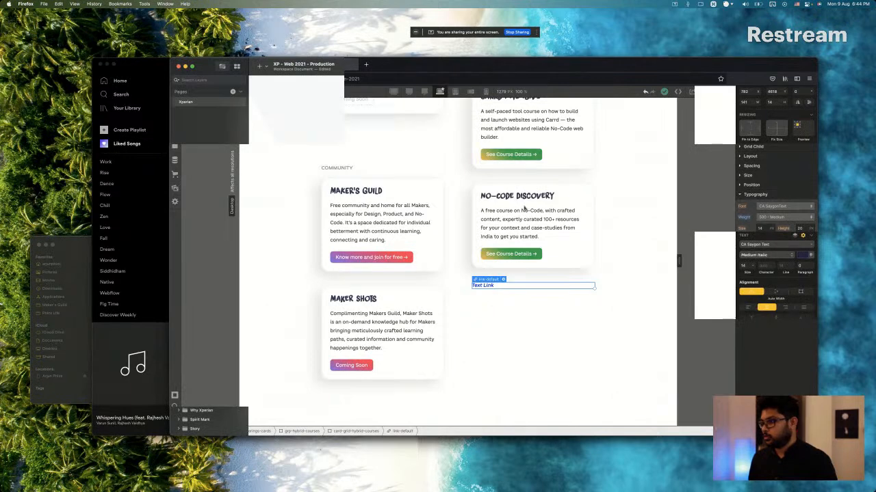
key("super+Tab")
left_click(802, 255)
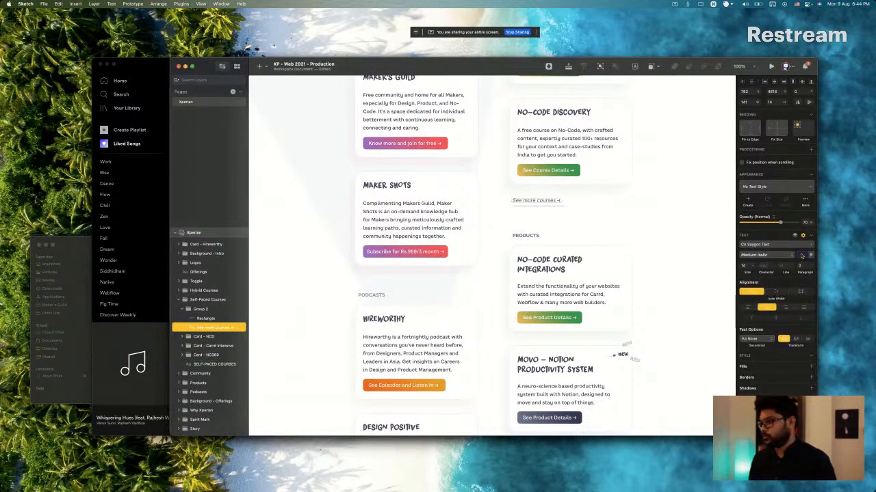
key("super+Tab")
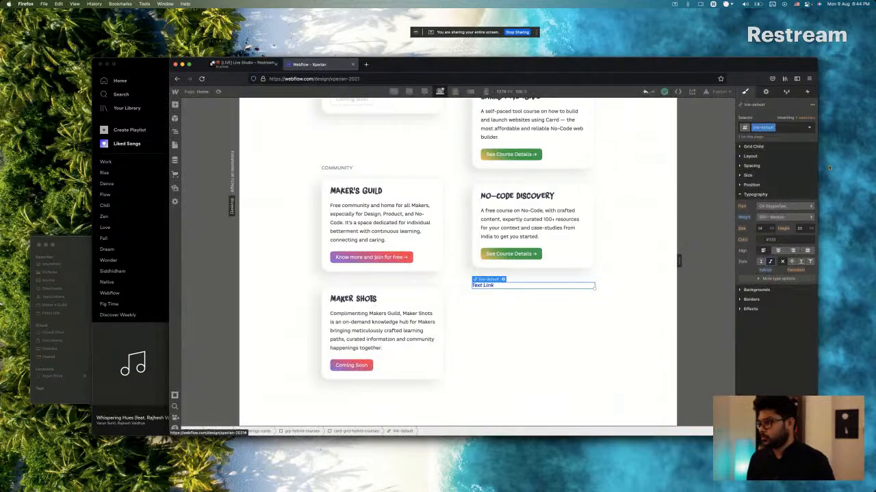
left_click(782, 127)
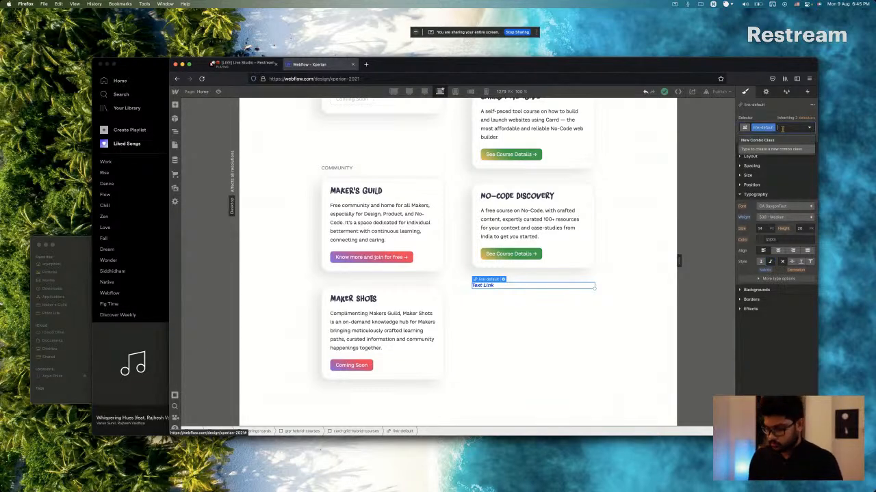
type("txt")
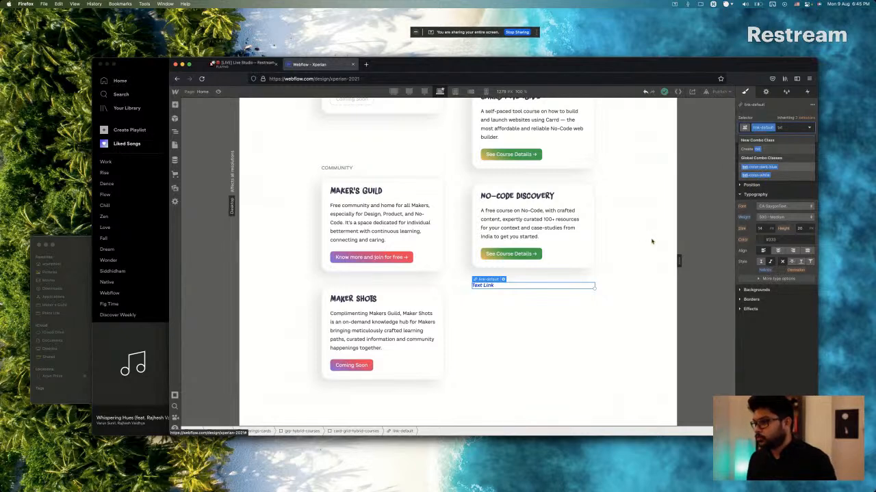
key("Return")
Set the text link's opacity to 70%, following the "See more courses" layer in Sketch.
key("super+Tab")
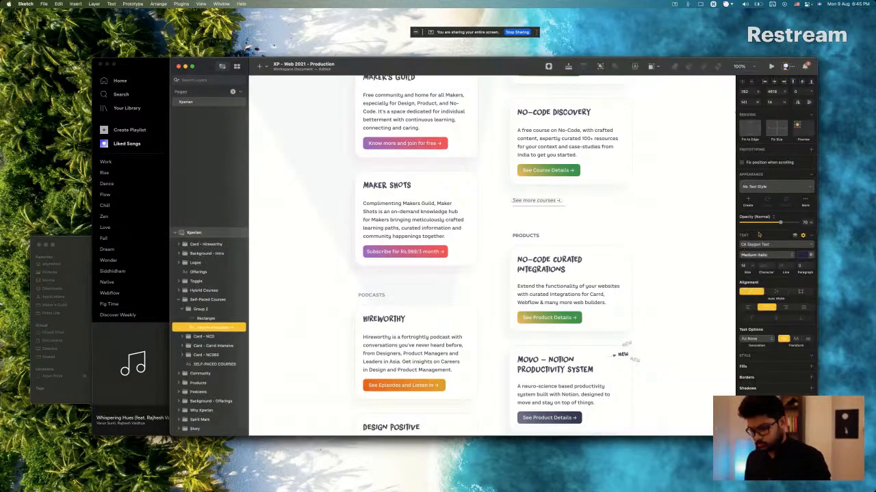
key("super+Tab")
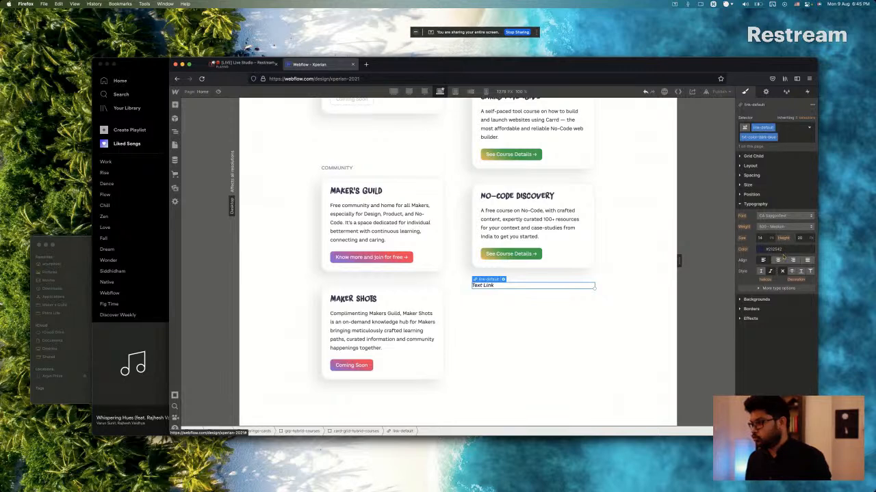
left_click(778, 319)
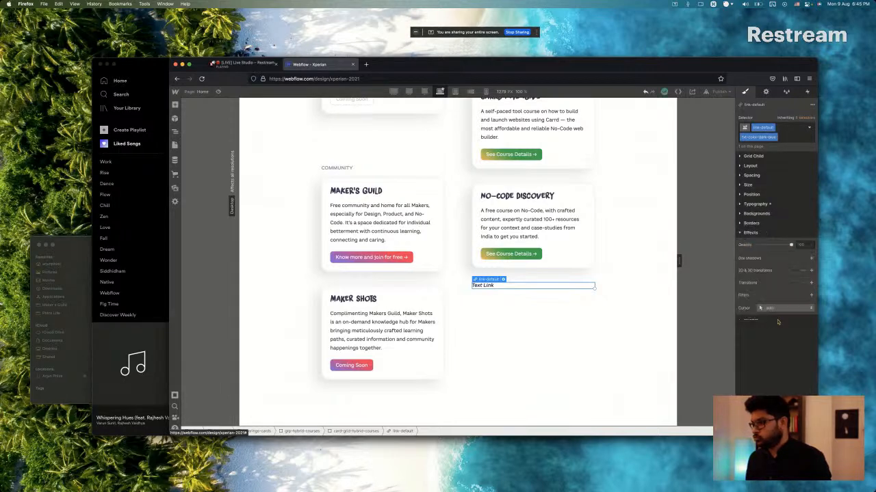
left_click(806, 244)
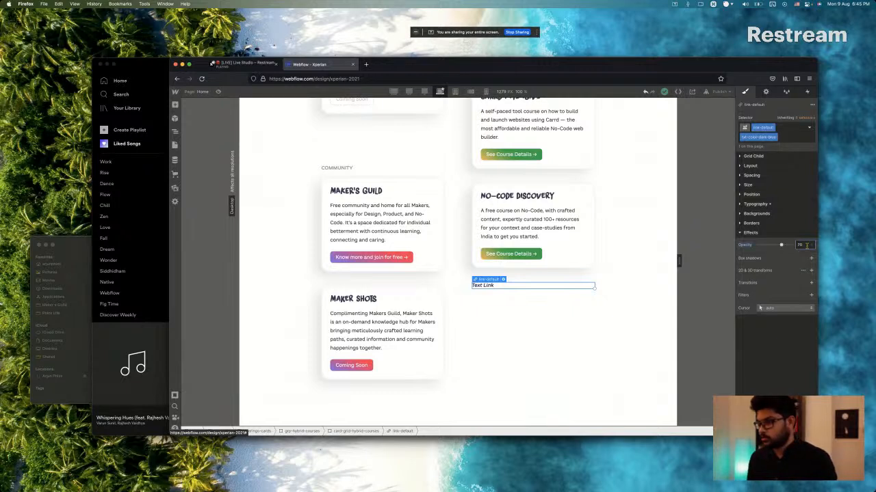
left_click(557, 248)
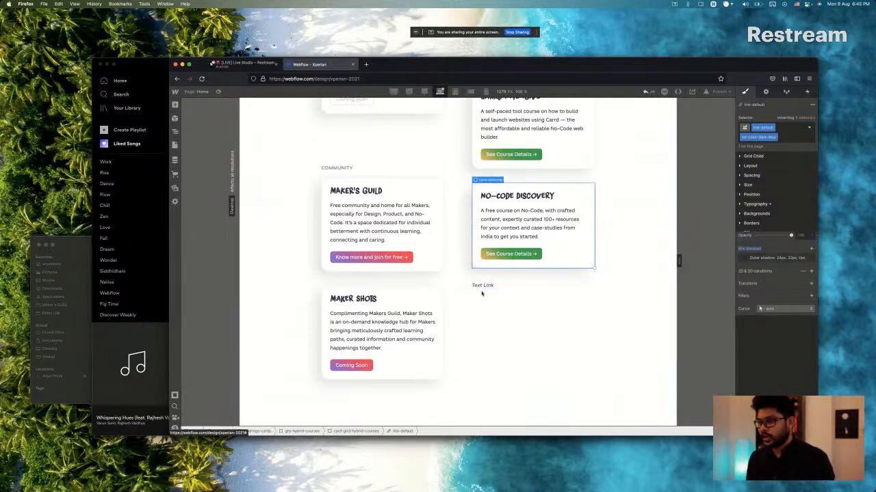
left_click(483, 288)
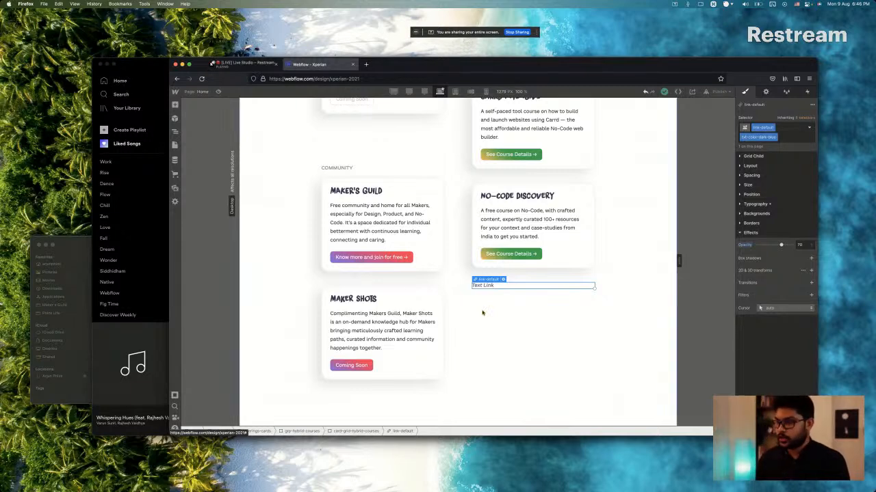
key("super+Tab")
key("super+Tab")
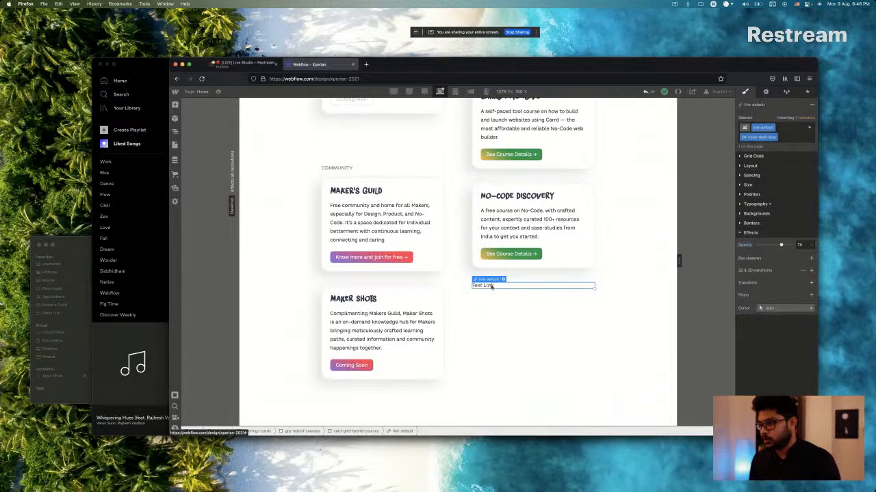
Change the text link's placeholder wording to "See more courses", following the Sketch design.
key("super+Tab")
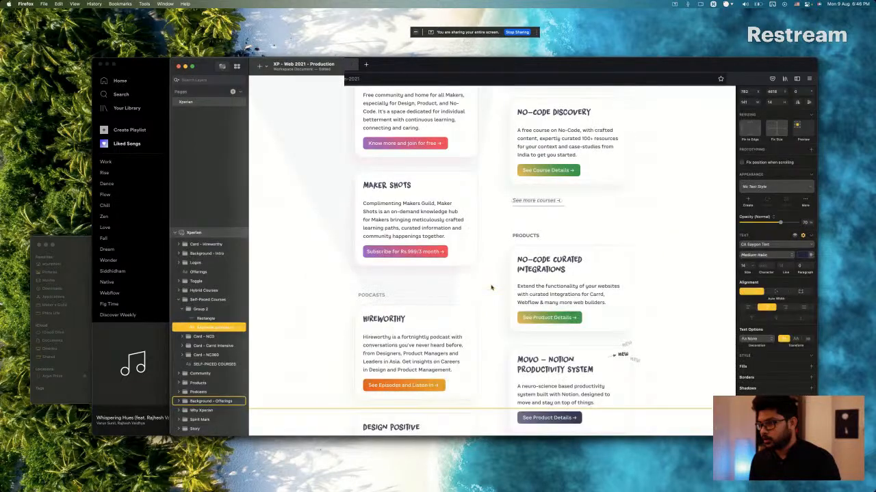
key("super+Tab")
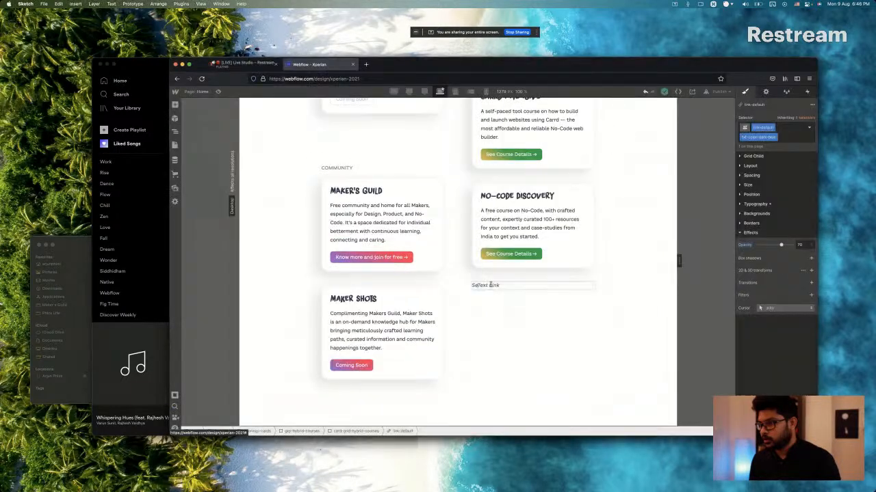
double_click(489, 285)
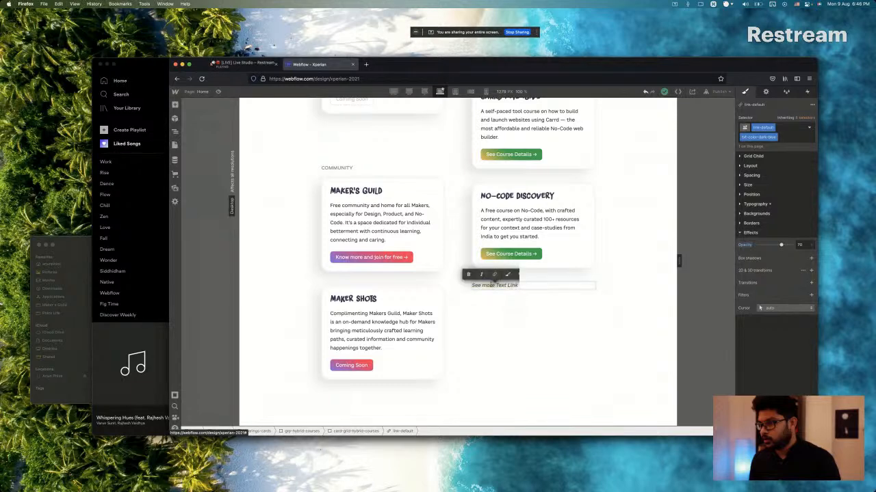
key("Right")
key("alt+shift+Left")
key("alt+shift+Left")
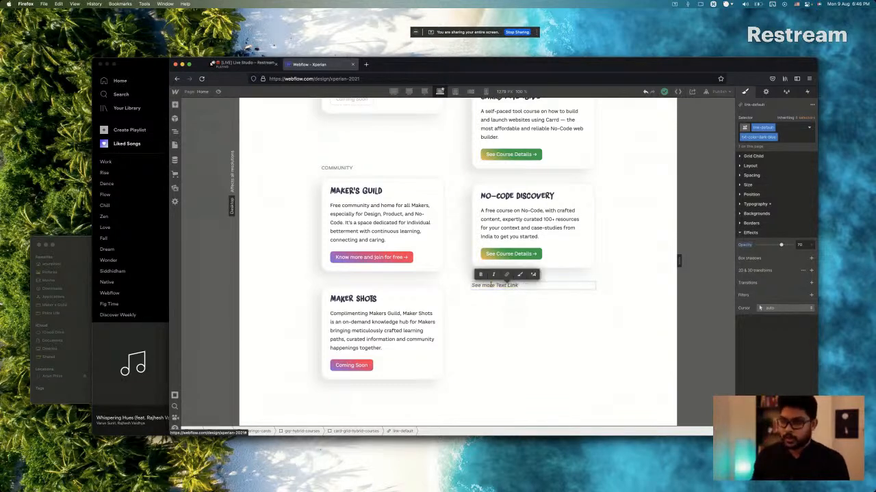
type("courses")
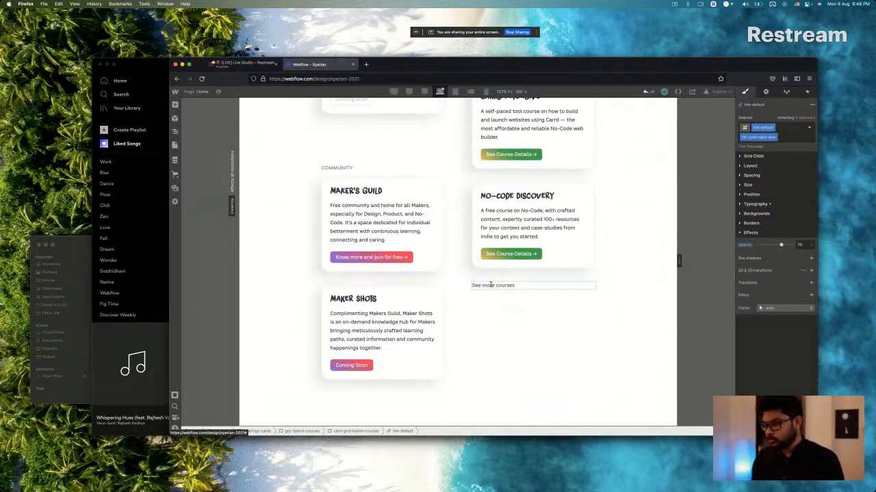
Replace the link's entire text with "See more courses →" copied from the Sketch layer.
key("super+Tab")
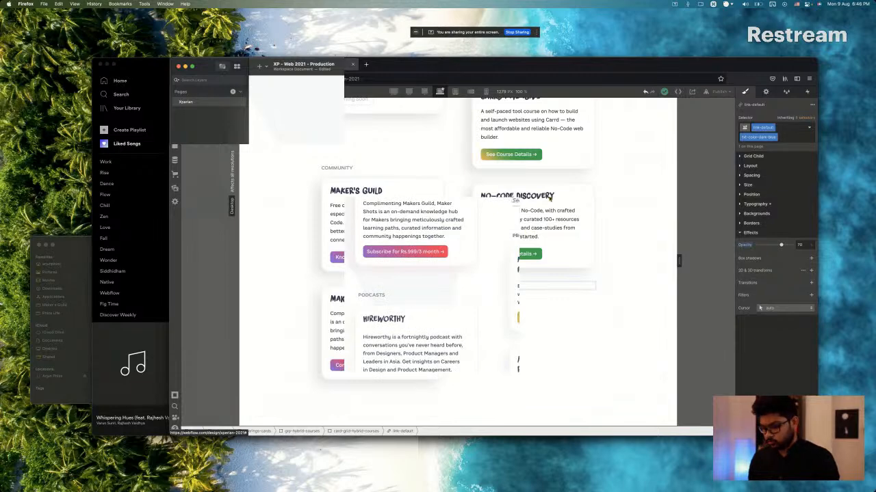
key("super+Tab")
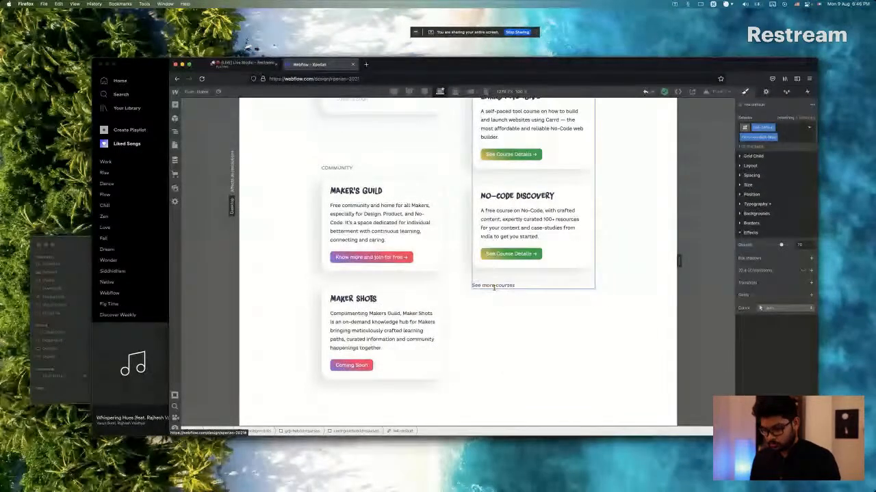
left_click(493, 286)
type("See more courses →")
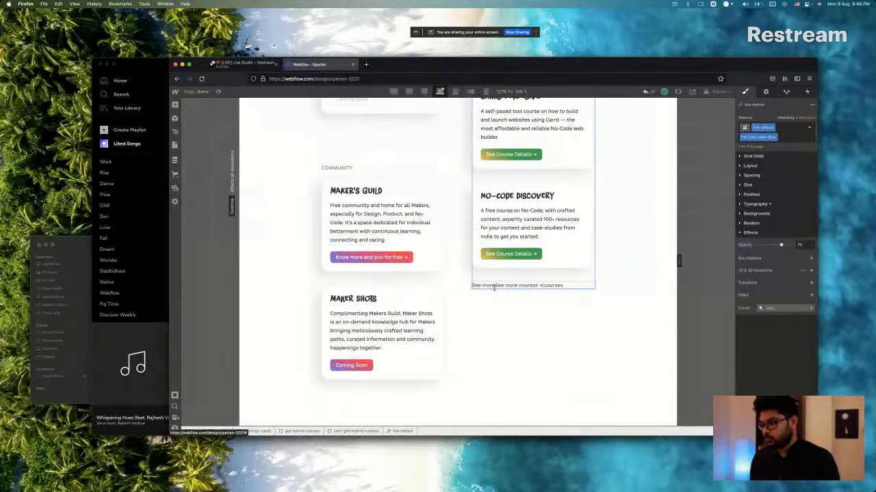
key("super+a")
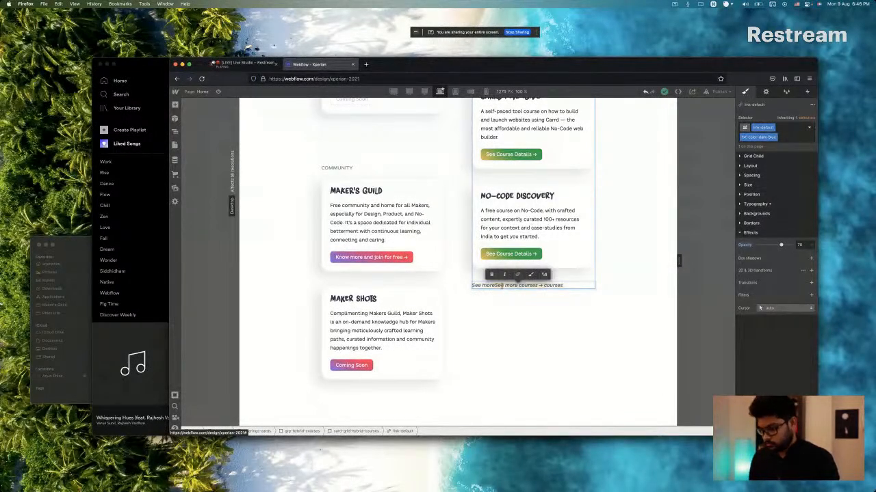
type("See more courses →")
key("Escape")
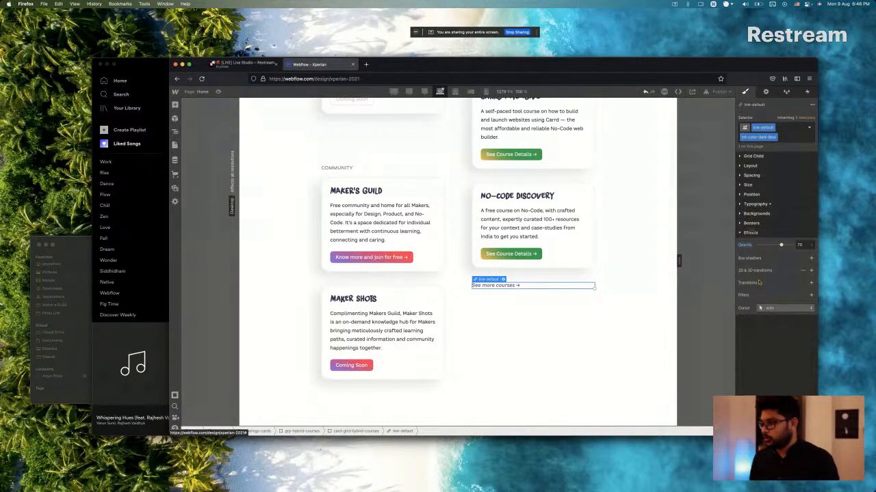
Give the "See more courses →" link a solid 1 px bottom border in the colour copied from Sketch's underline rectangle.
left_click(751, 224)
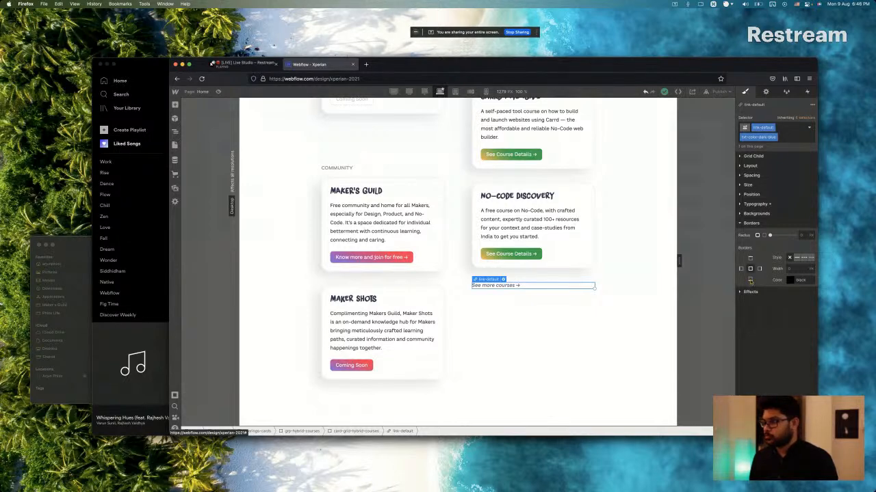
key("super+Tab")
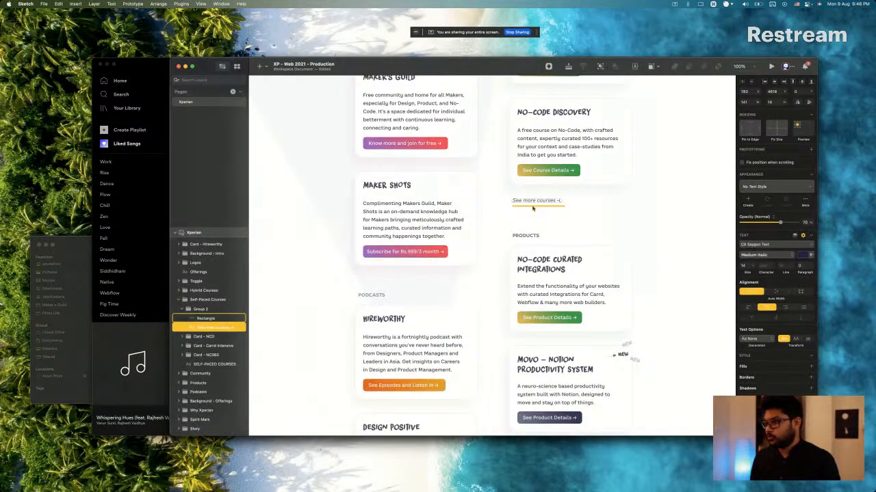
key("super+Tab")
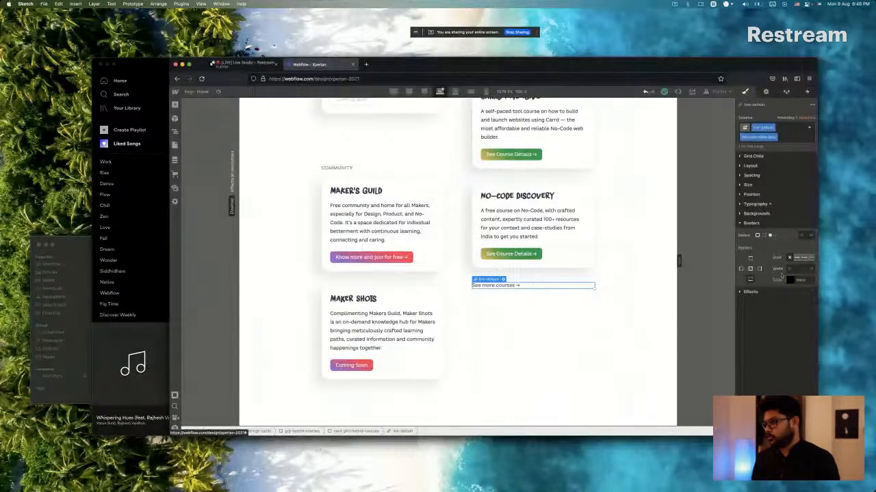
double_click(802, 280)
type("363B54")
key("Return")
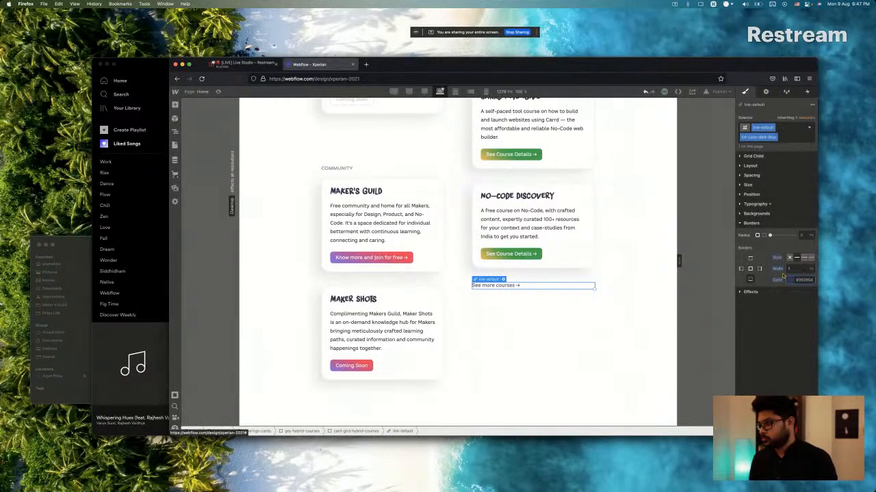
Match the link's bottom border to the Sketch underline, setting its width to 2 px and its colour's alpha to 30.
key("super+Tab")
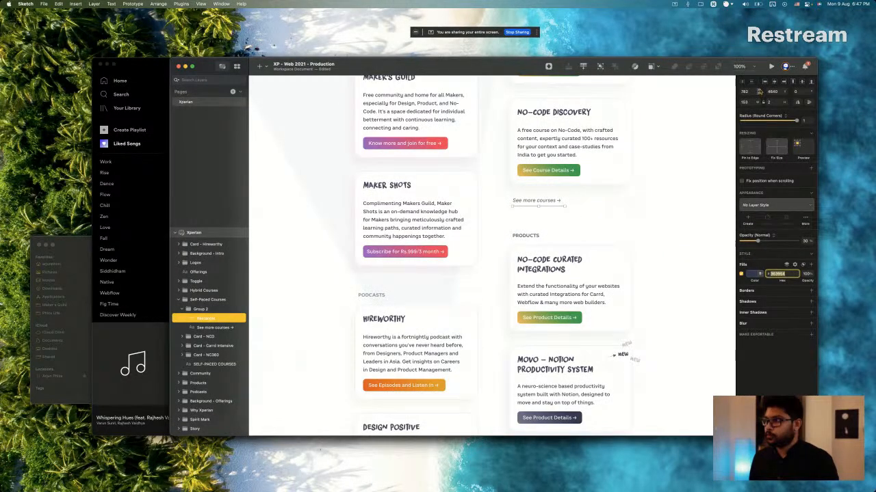
key("super+Tab")
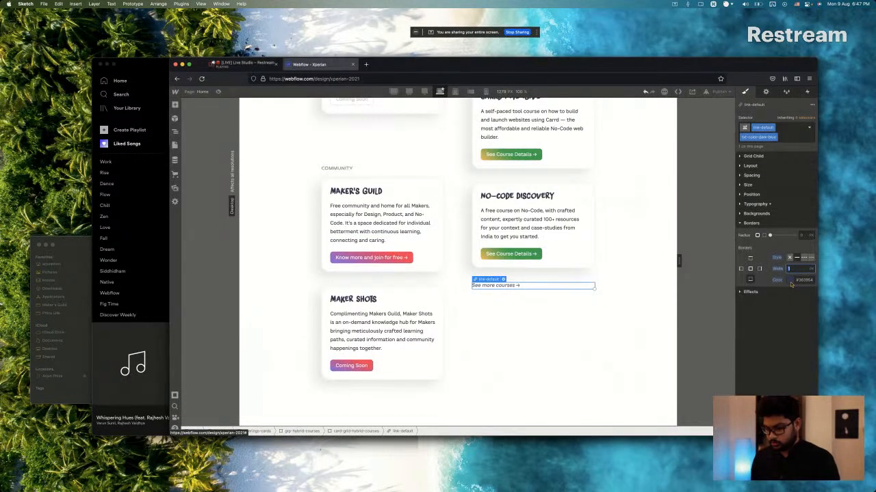
type("2")
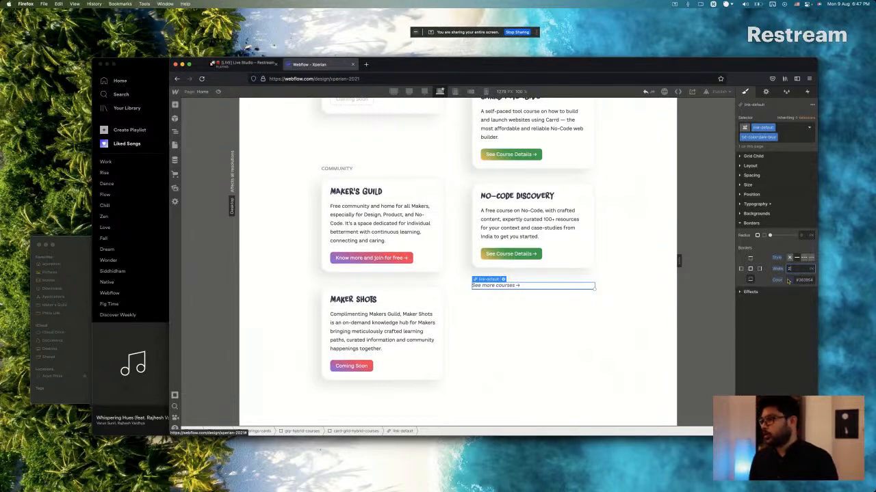
key("super+Tab")
key("super+Tab")
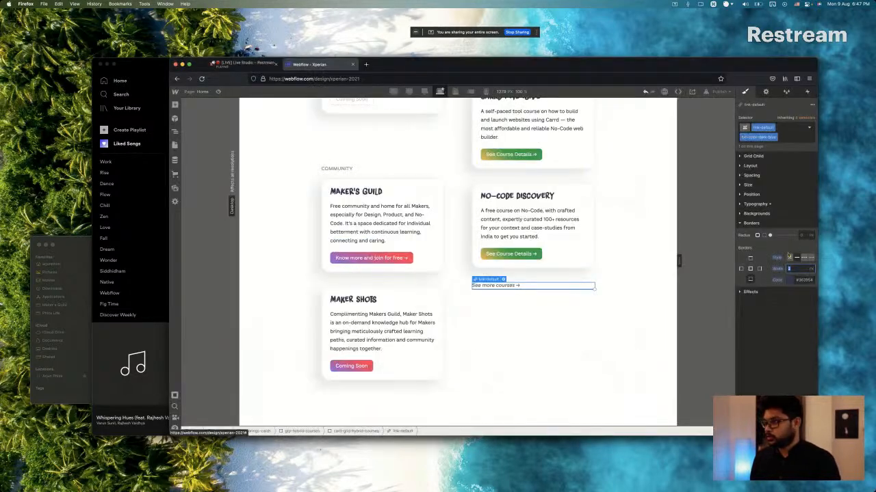
left_click(790, 281)
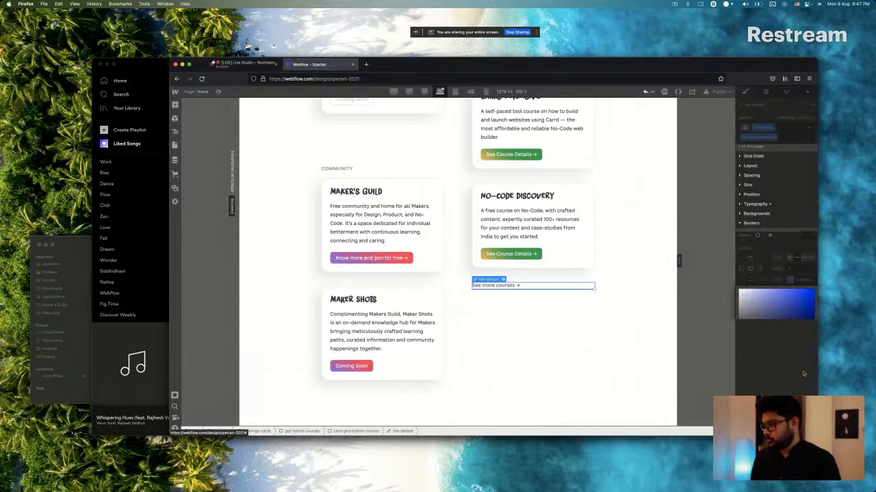
left_click(808, 364)
type("30")
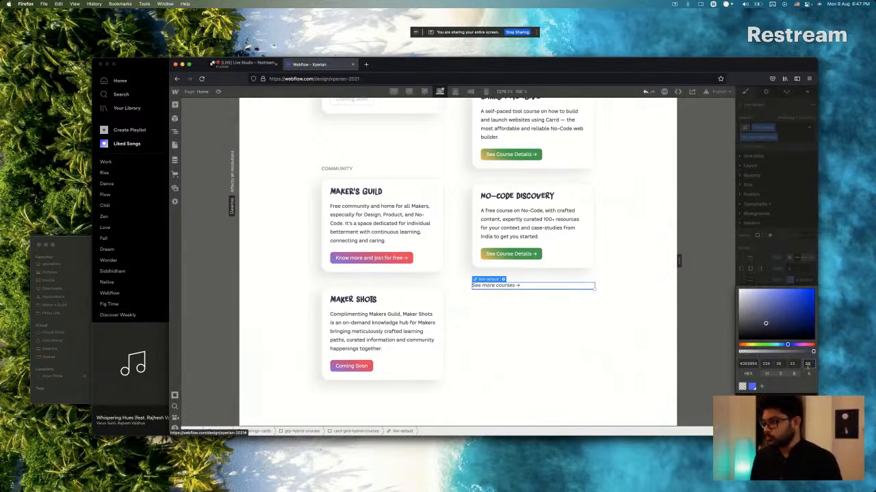
left_click(506, 288)
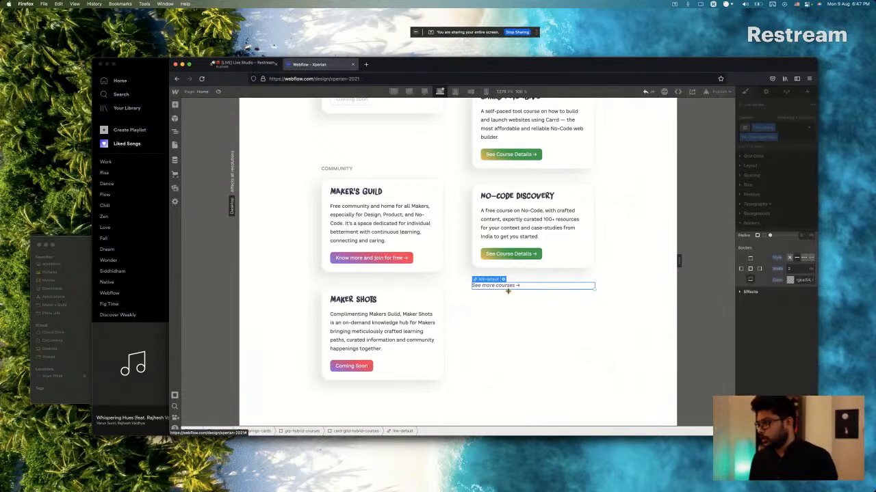
Add bottom padding to the "See more courses →" link, trying 12 px and reducing it to a smaller value.
left_click(752, 175)
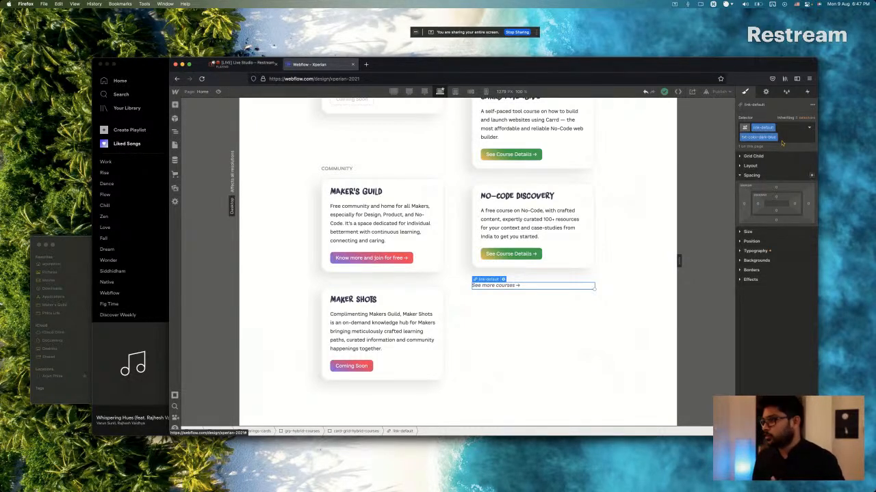
left_click(777, 219)
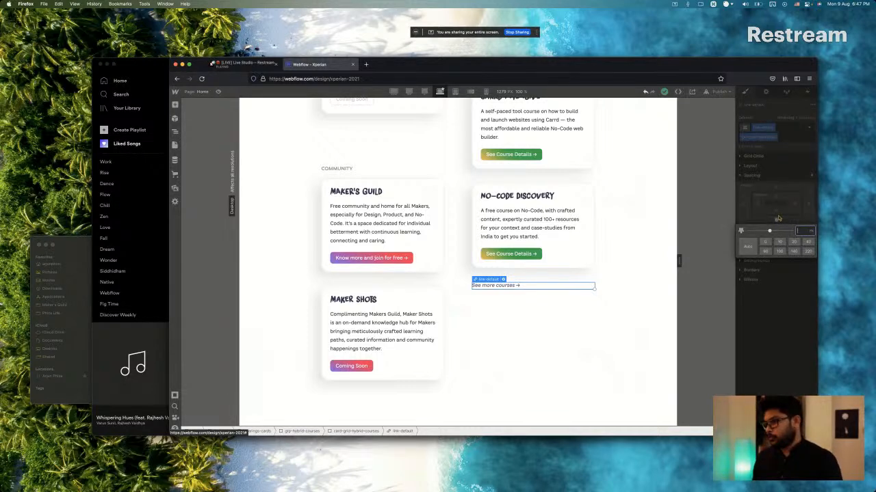
left_click(775, 213)
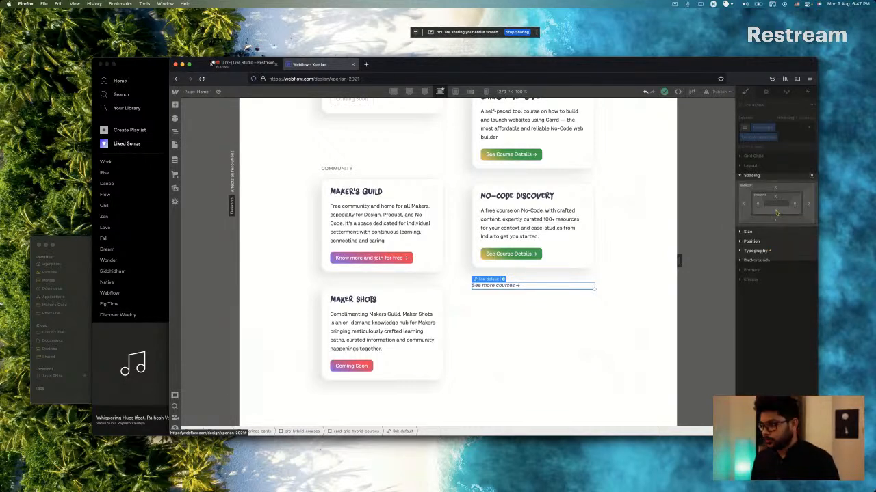
left_click(776, 212)
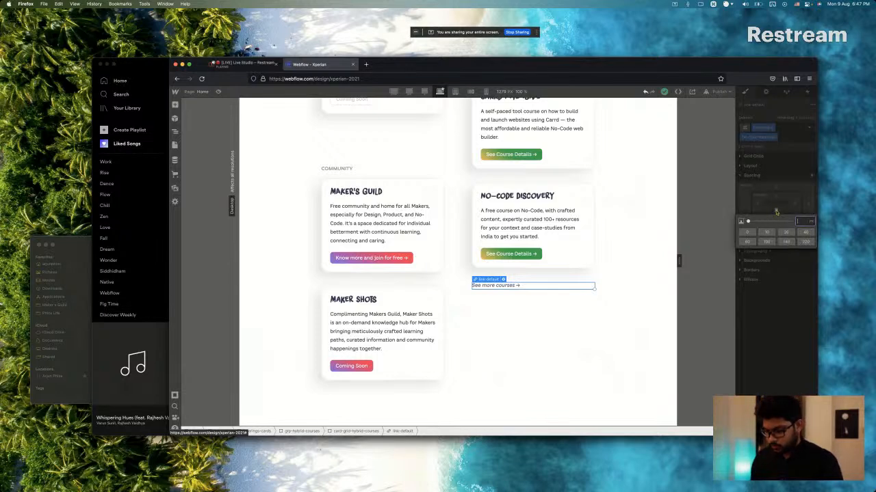
type("12")
key("Return")
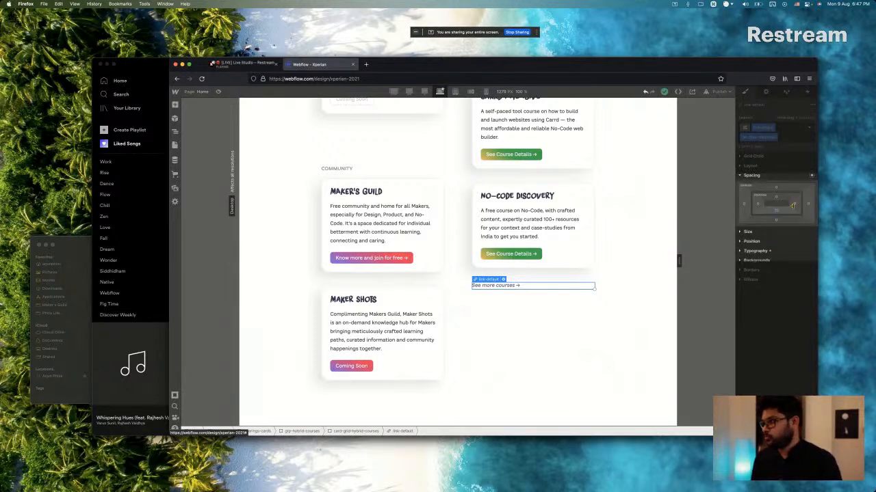
left_click(776, 211)
type("0")
key("Return")
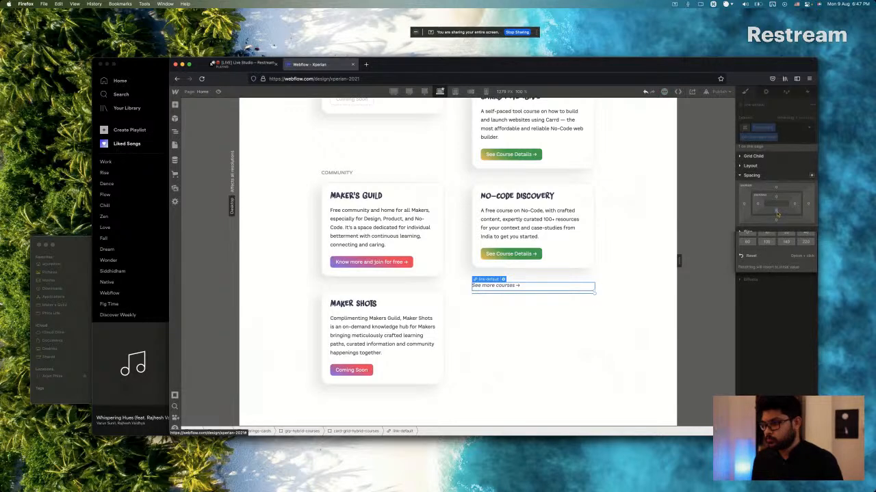
left_click(581, 315)
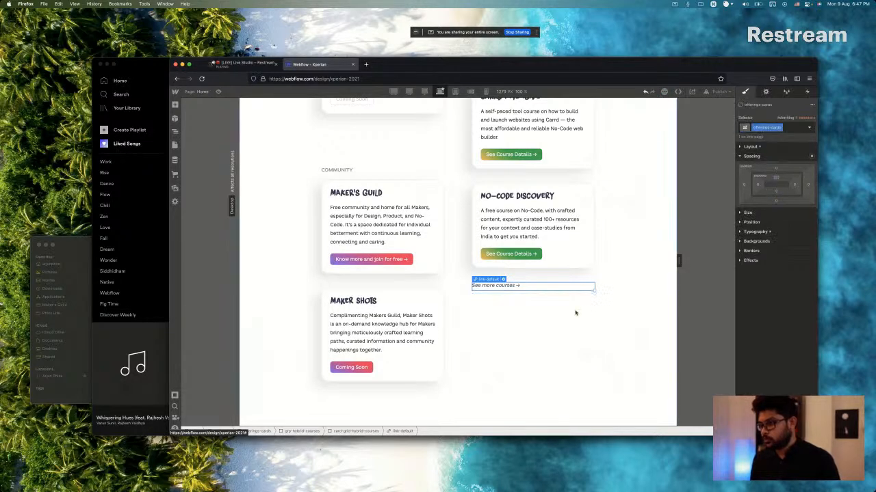
left_click(518, 288)
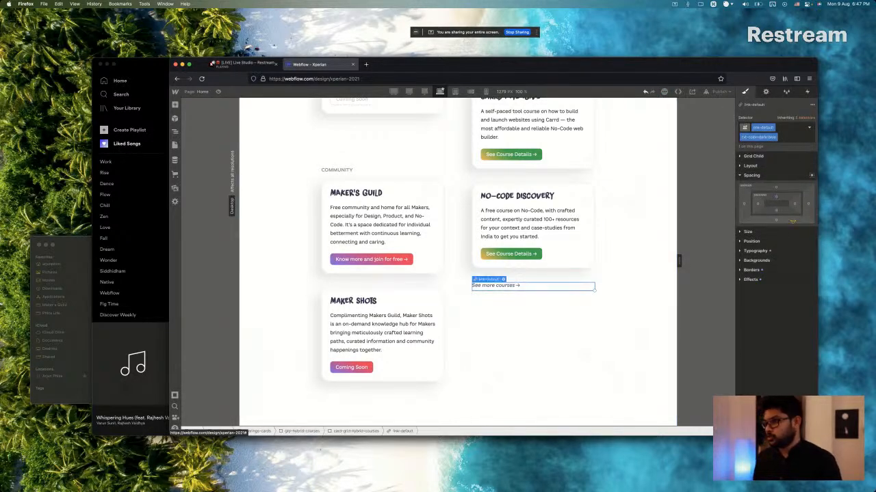
Justify the items of the Self-Paced Courses grid, card-grid-hybrid-courses, to the start.
left_click(528, 277)
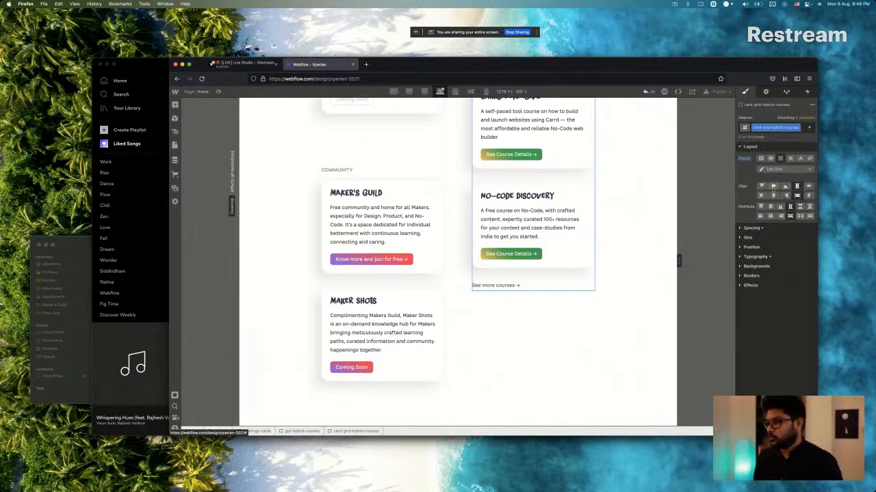
scroll(525, 213, "up", 5)
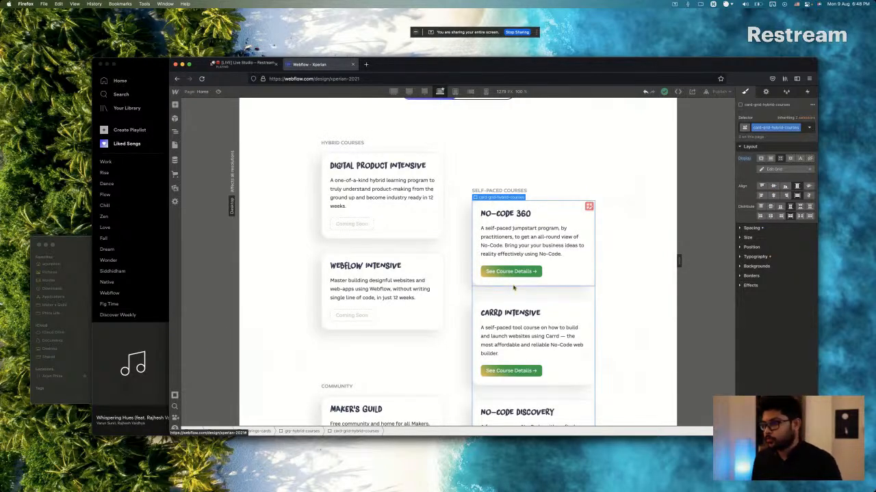
scroll(540, 312, "down", 2)
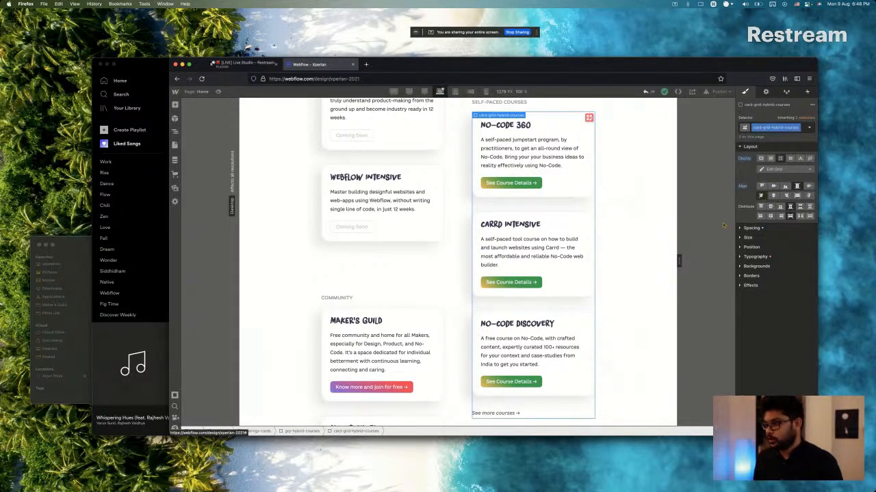
scroll(524, 393, "down", 1)
Align the items of the Self-Paced Courses grid, card-grid-hybrid-courses, to the start.
left_click(506, 350)
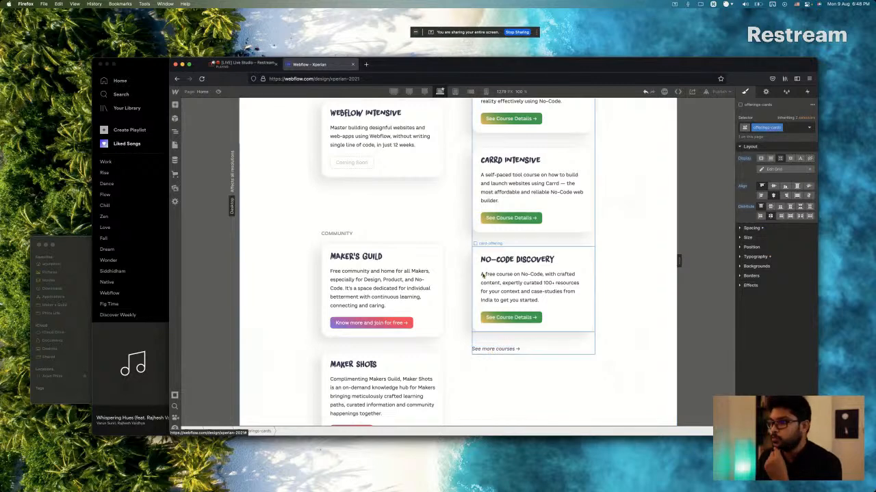
left_click(494, 350)
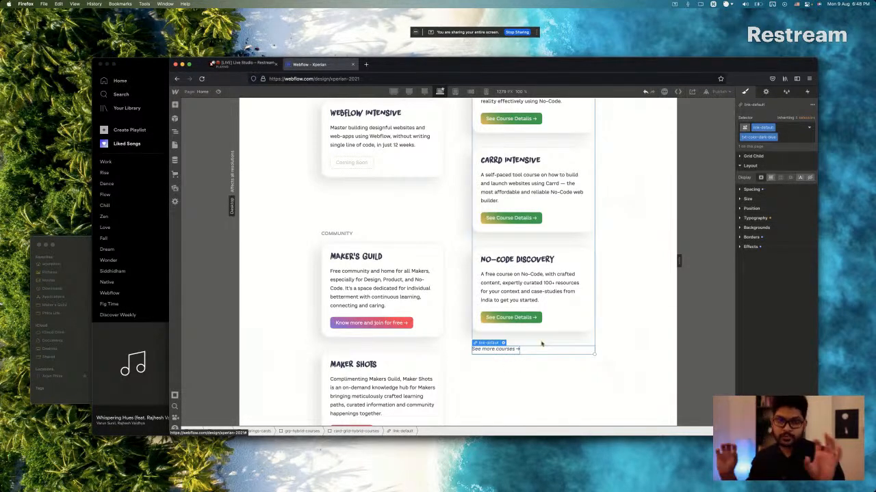
scroll(549, 301, "up", 1)
left_click(543, 280)
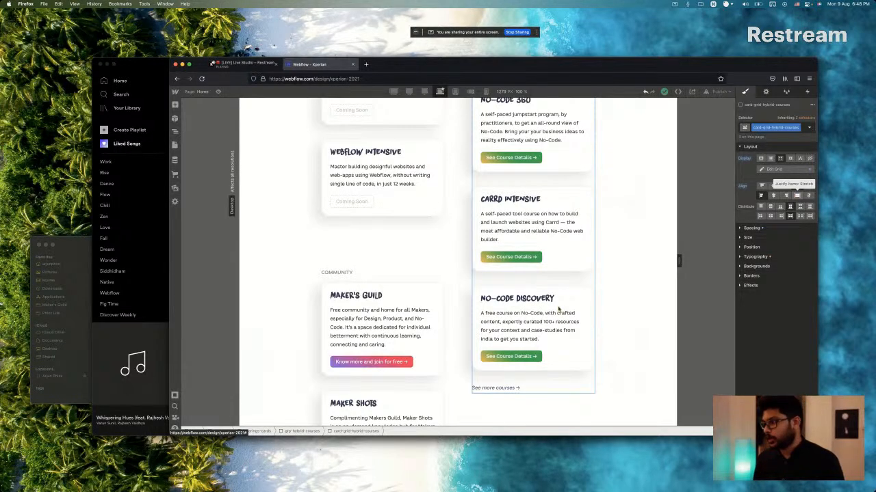
scroll(558, 310, "down", 1)
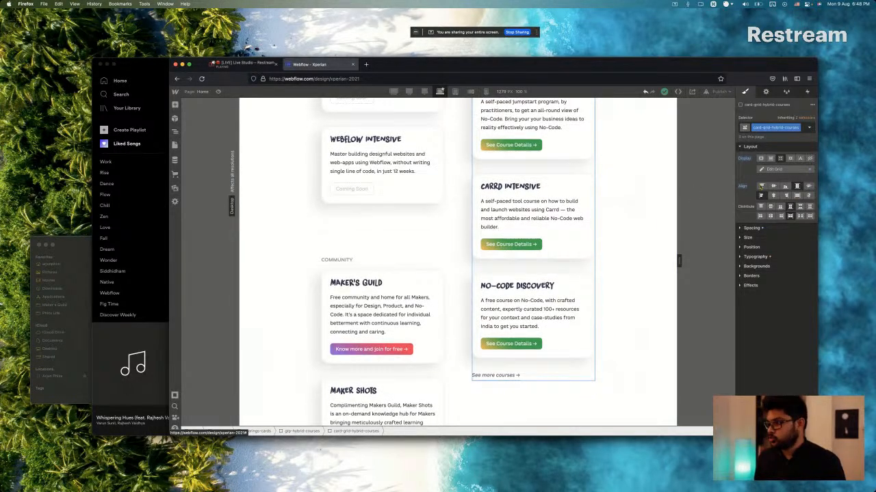
left_click(761, 186)
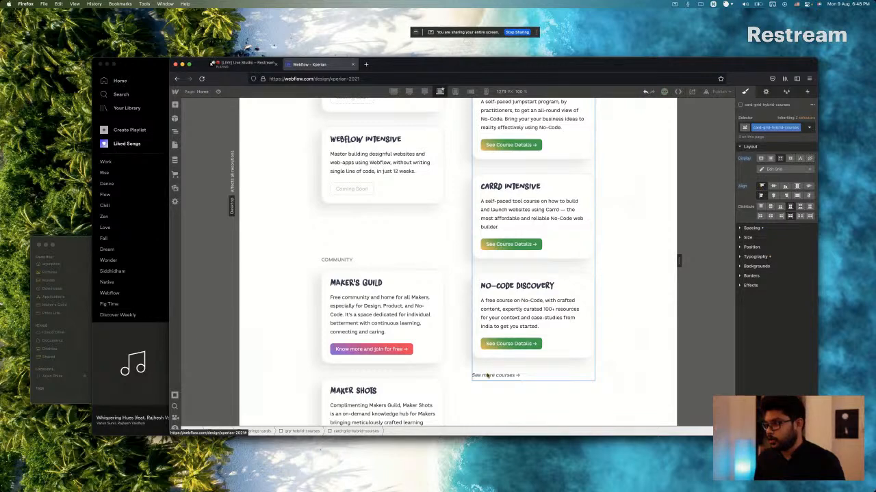
Compare the "See more courses →" link and the Community cards with the Sketch design.
scroll(487, 315, "down", 2)
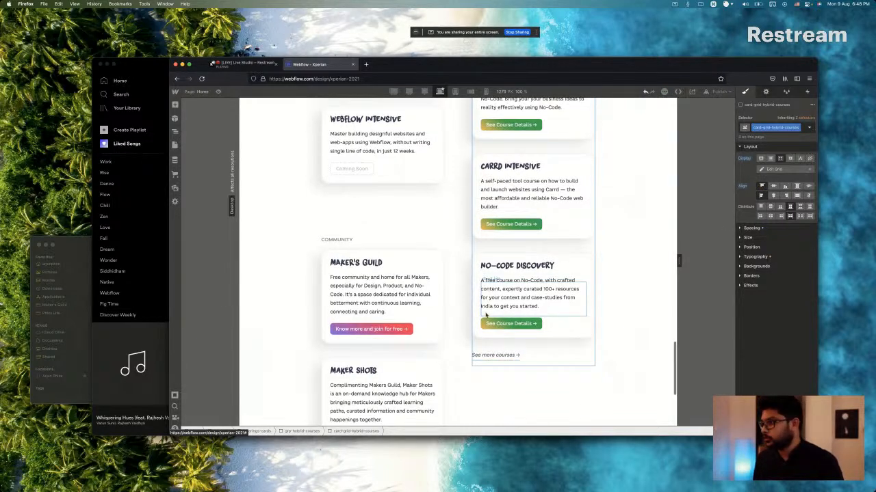
scroll(486, 315, "down", 4)
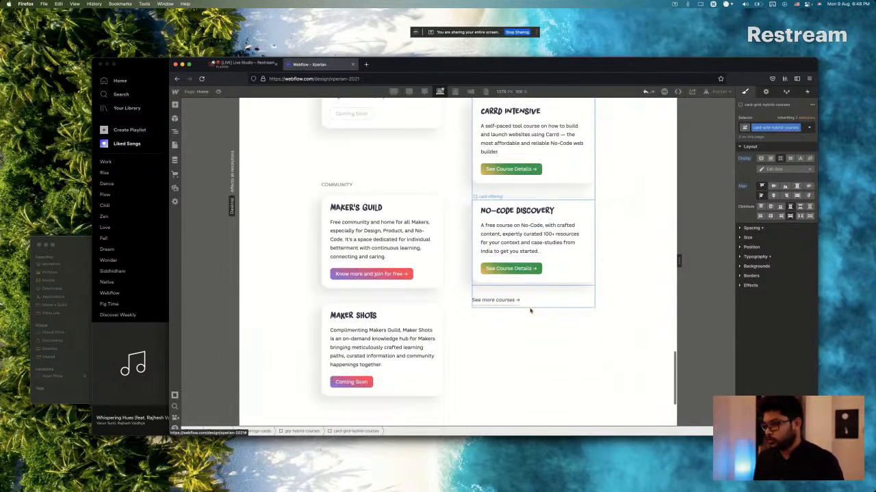
left_click(472, 329)
left_click(513, 306)
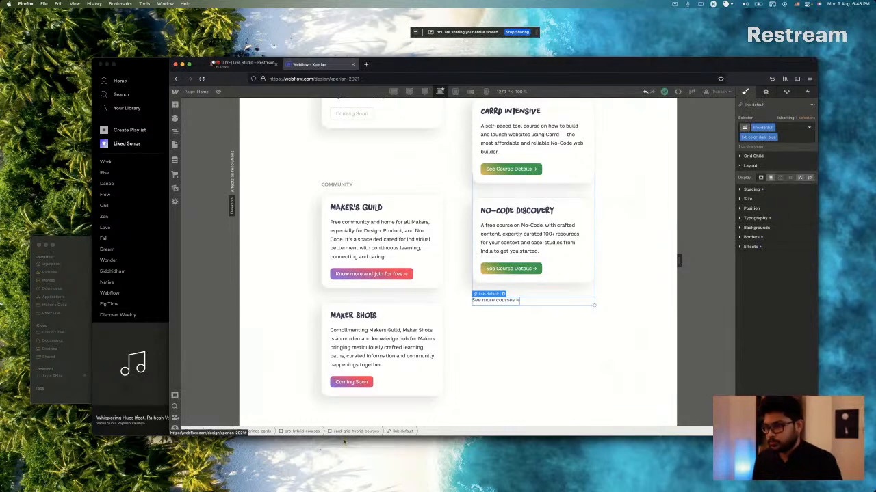
key("super+Tab")
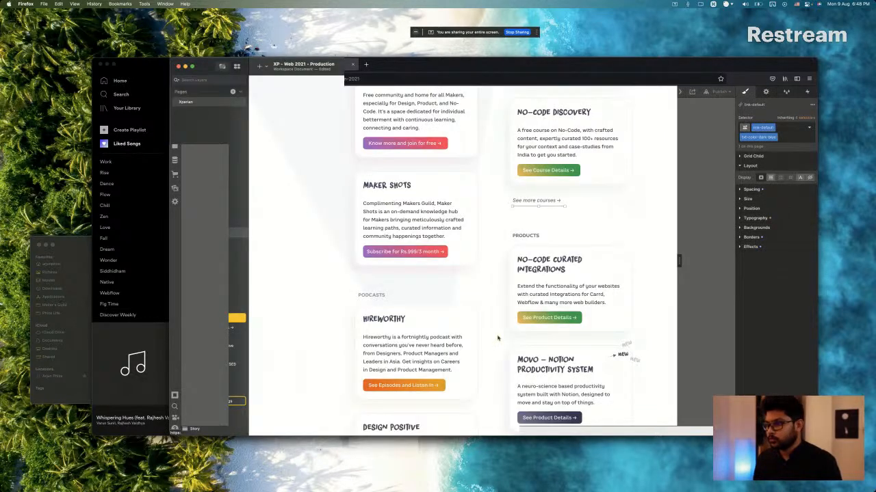
key("super+Tab")
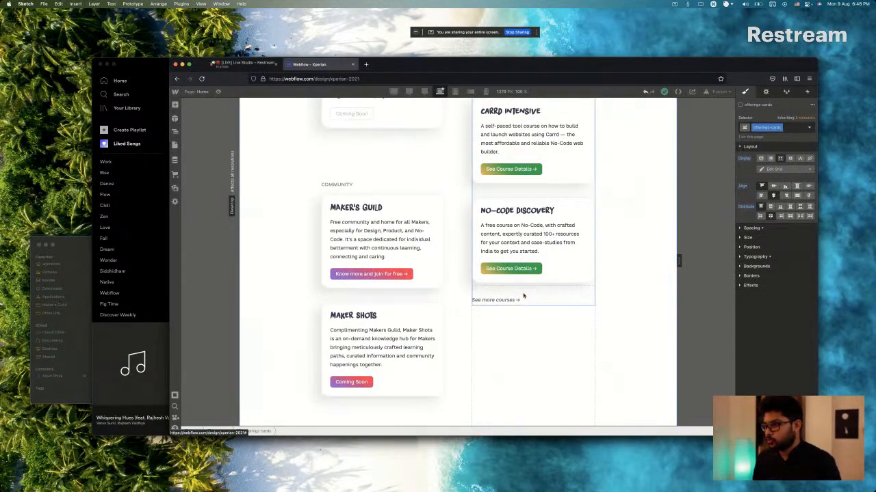
scroll(435, 329, "down", 3)
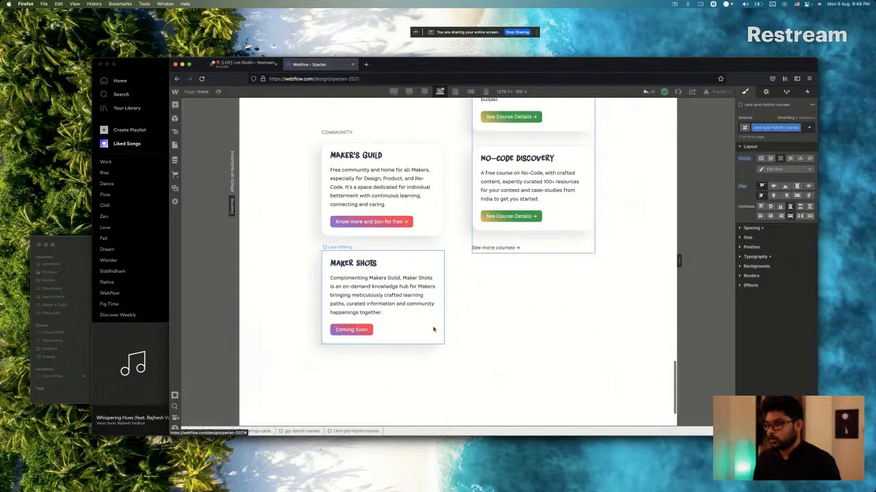
key("super+Tab")
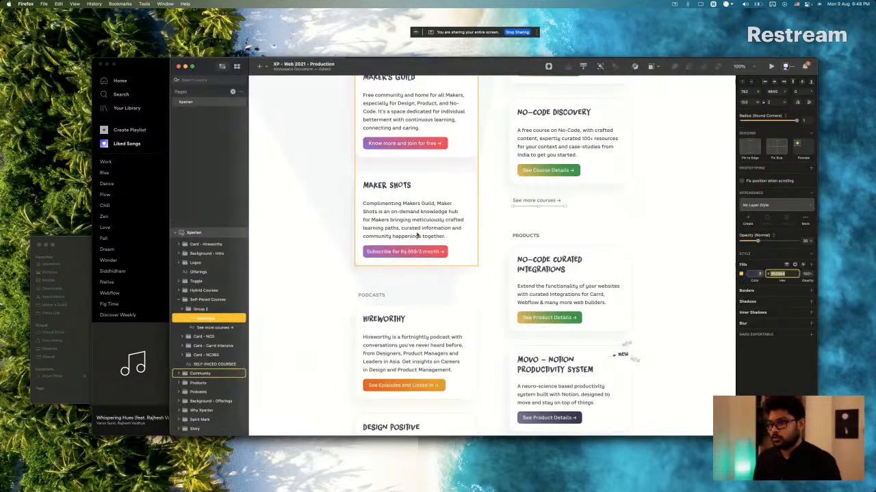
scroll(417, 236, "down", 2)
key("super+Tab")
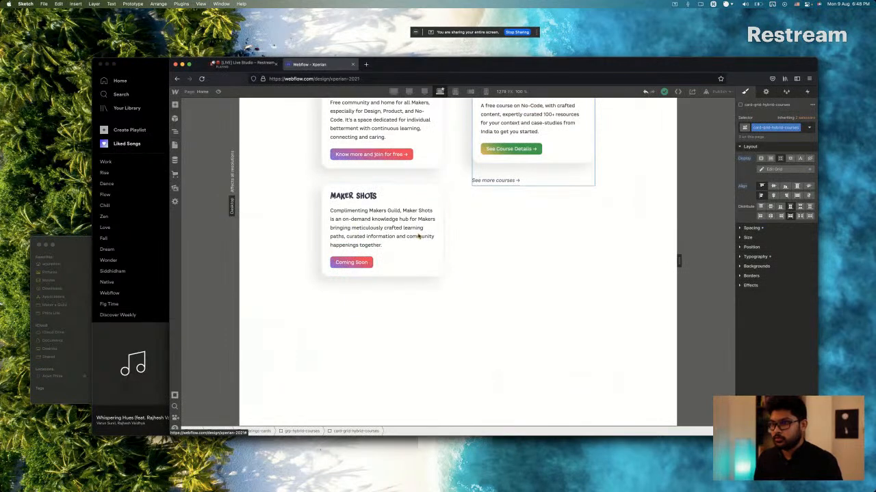
key("super+Tab")
scroll(396, 204, "up", 3)
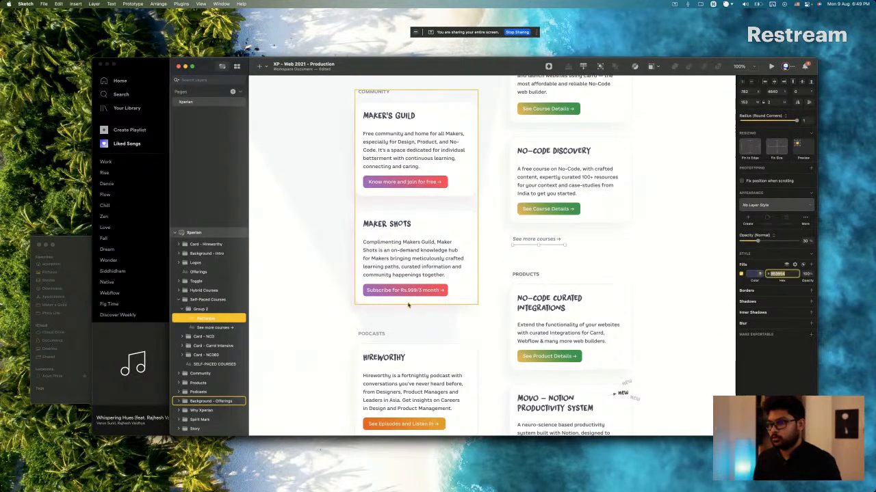
Replace the Maker Shots button text with "Subscribe for Rs.999/3 month →", copied from the Sketch design.
key("super+Tab")
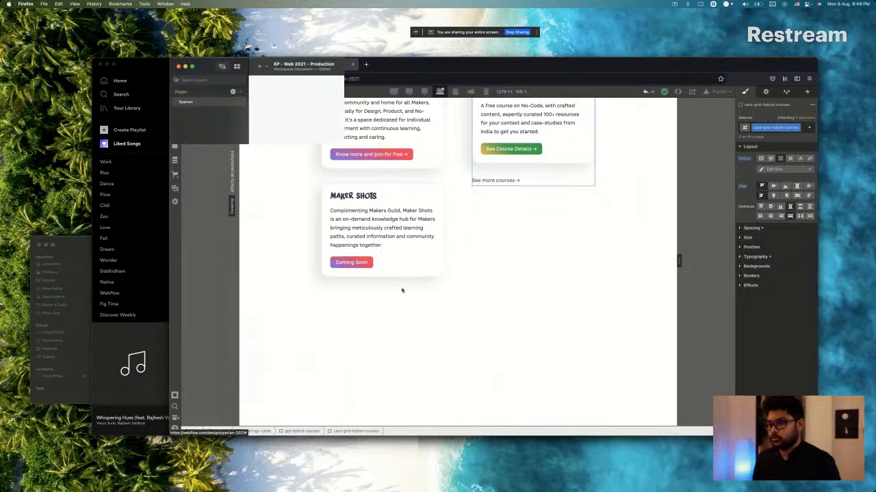
key("super+Tab")
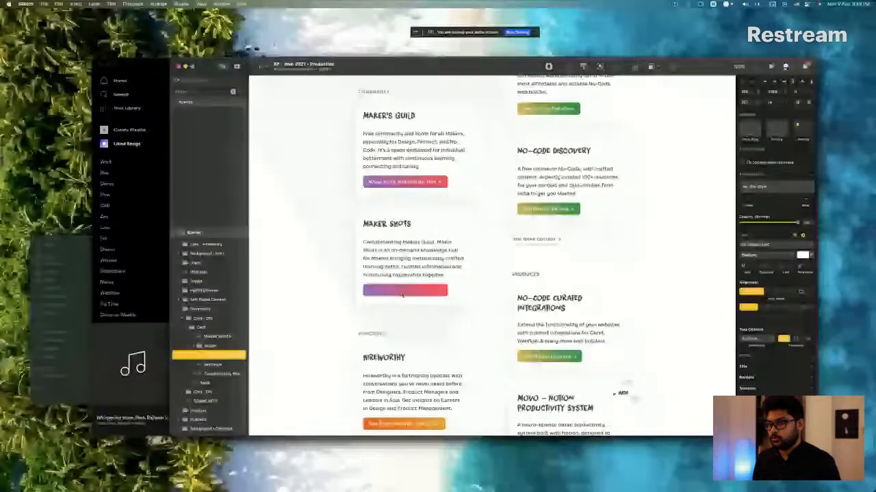
key("super+Tab")
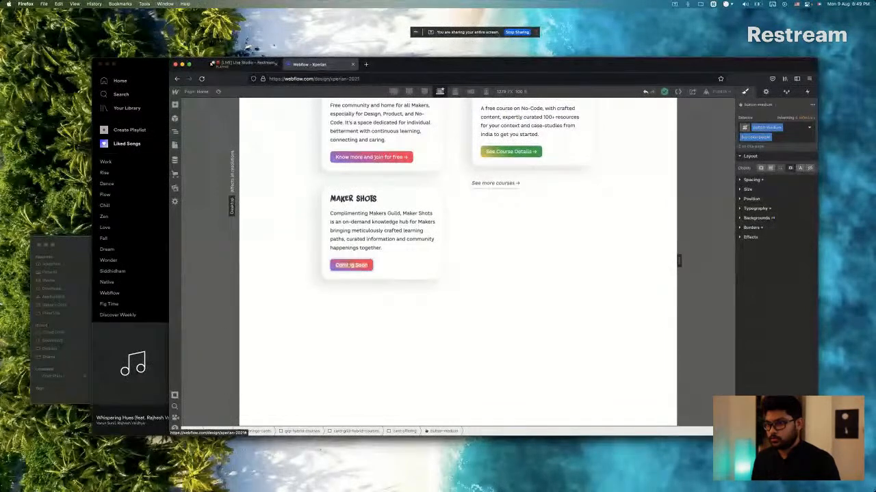
type("Subscribe for Rs.999/3 month →")
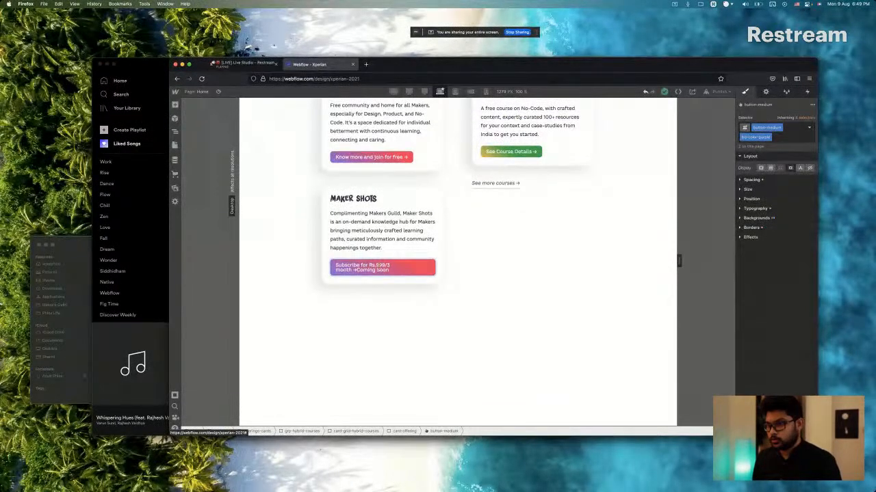
key("shift+Right")
key("shift+Right")
key("shift+Right")
key("shift+Right")
key("shift+Right")
key("shift+Right")
key("shift+Right")
key("shift+Right")
key("shift+Right")
key("shift+Right")
key("shift+Right")
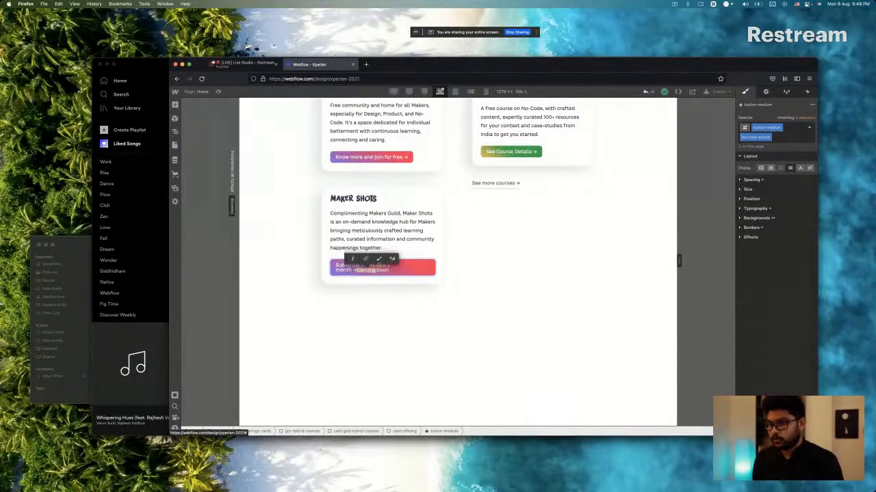
key("BackSpace")
key("Escape")
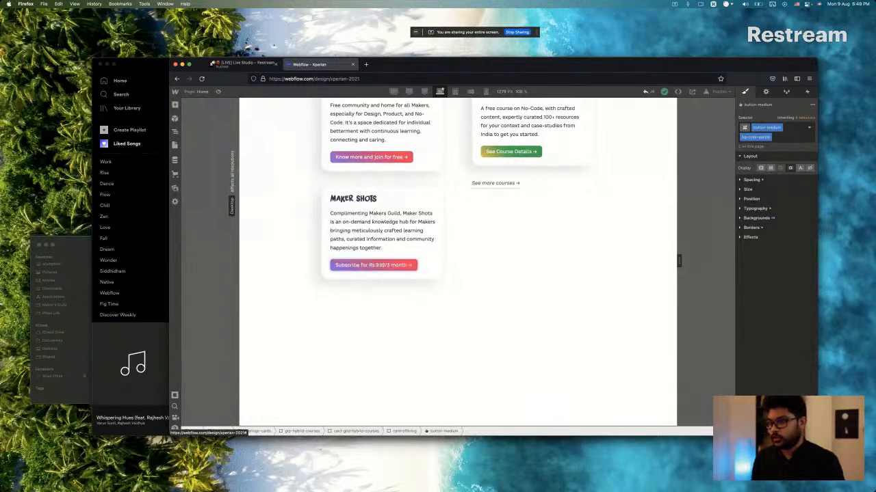
left_click(475, 241)
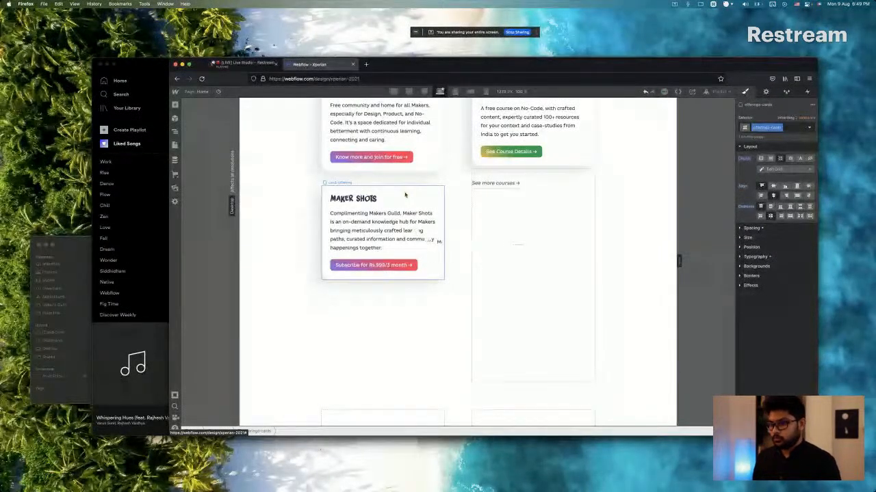
Check the Products section in Sketch and duplicate the Self-Paced Courses group, grp-hybrid-courses, in Webflow as its base.
key("super+Tab")
scroll(409, 222, "down", 3)
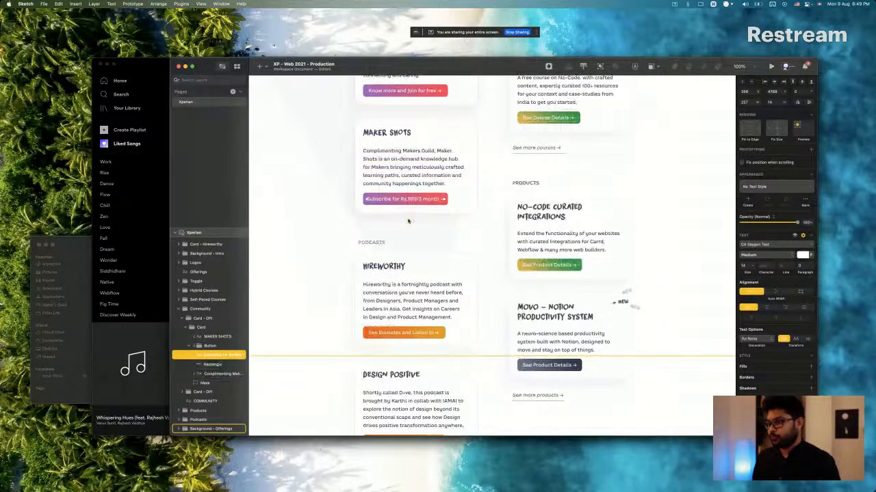
scroll(408, 221, "down", 2)
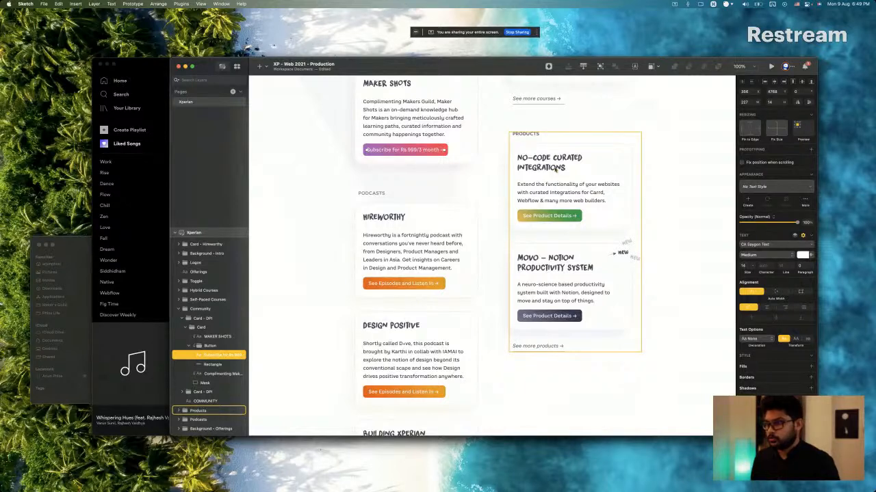
key("super+Tab")
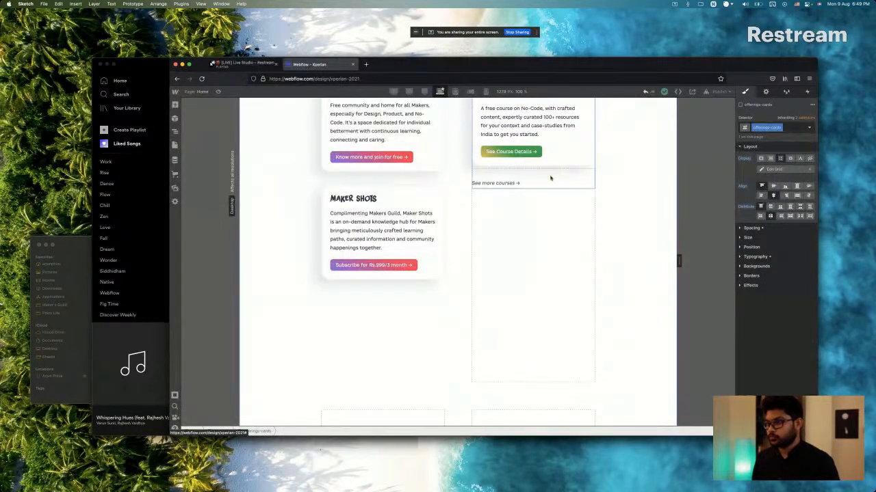
scroll(550, 178, "up", 8)
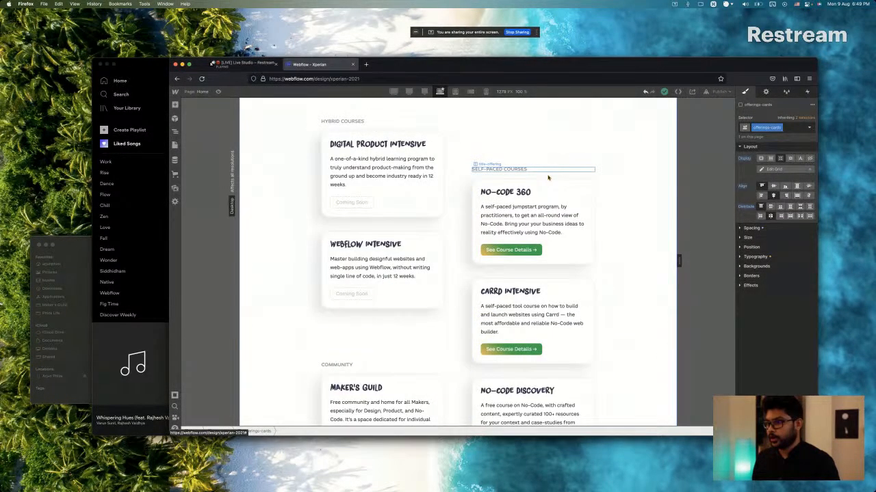
left_click(547, 178)
scroll(547, 177, "down", 2)
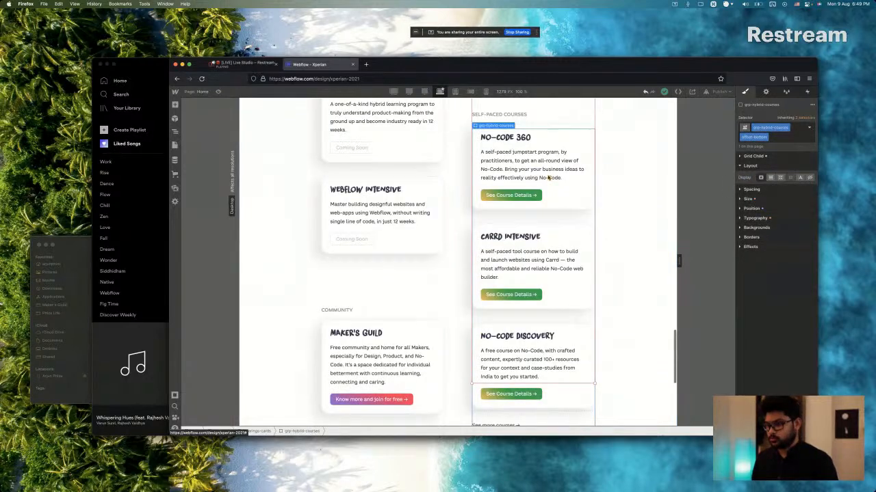
scroll(547, 178, "down", 7)
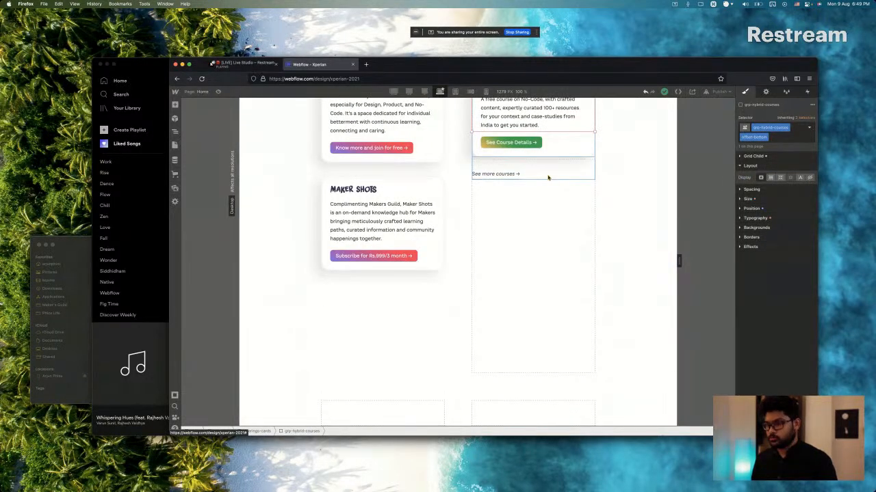
key("super+v")
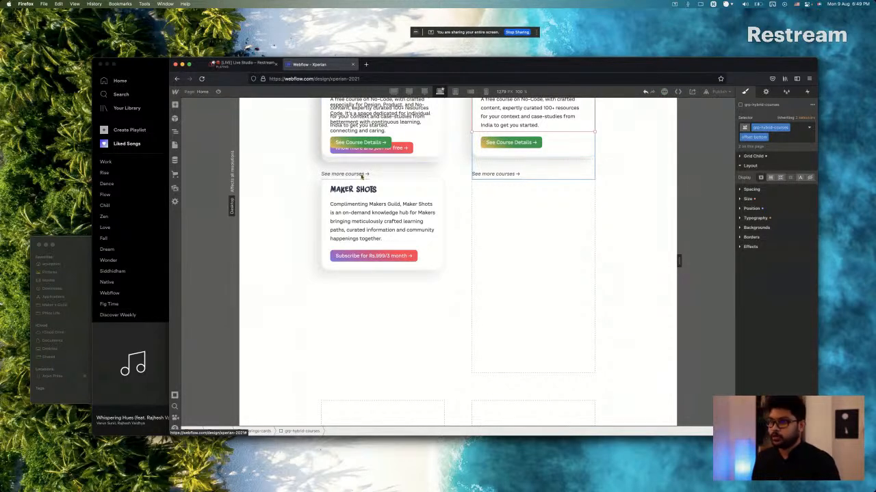
Show the page's element tree and collapse the Community and selected Self-Paced Courses groups within offerings-cards.
scroll(362, 177, "up", 6)
scroll(362, 177, "up", 2)
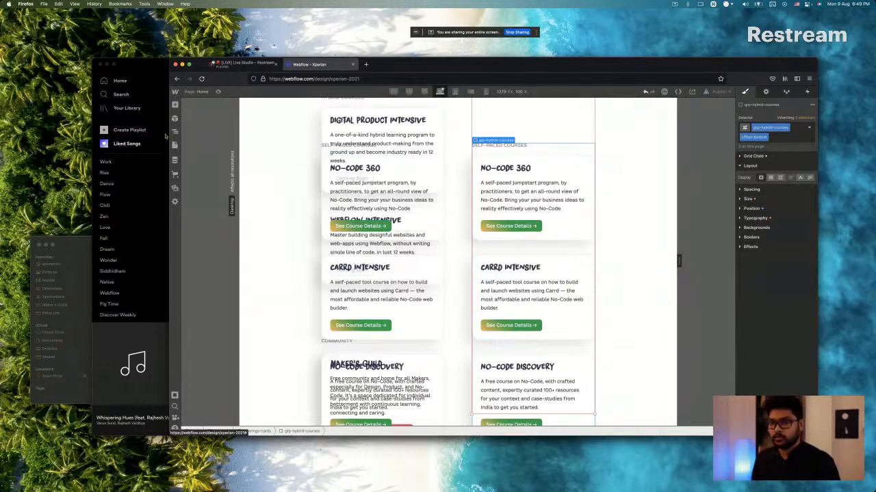
key("z")
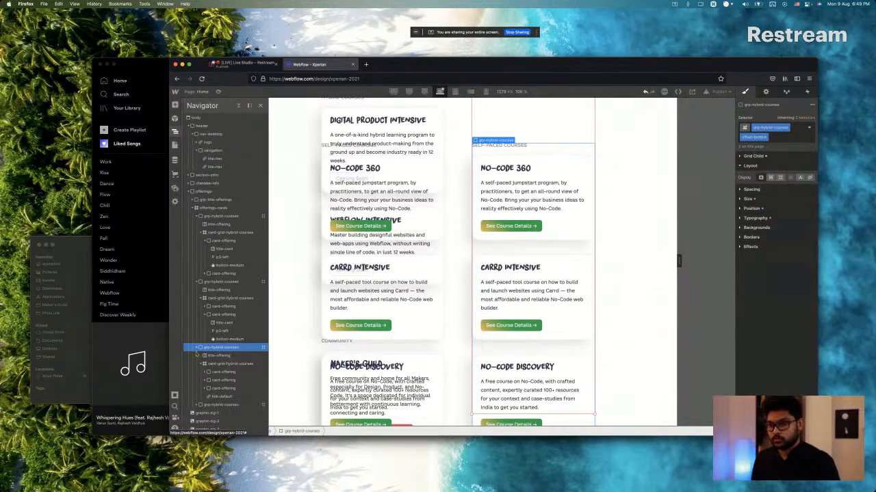
left_click(196, 348)
left_click(196, 282)
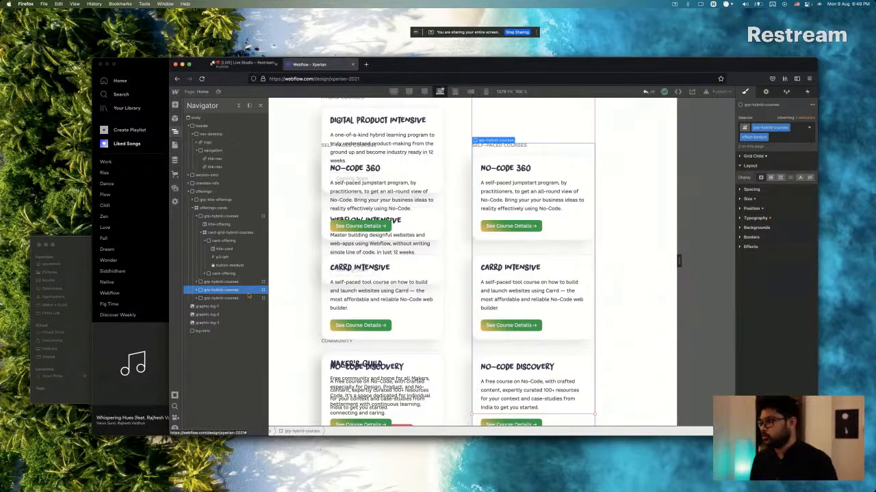
Try placing the second-column Self-Paced Courses group at column 2, row 3 of the offerings-cards grid.
left_click(751, 166)
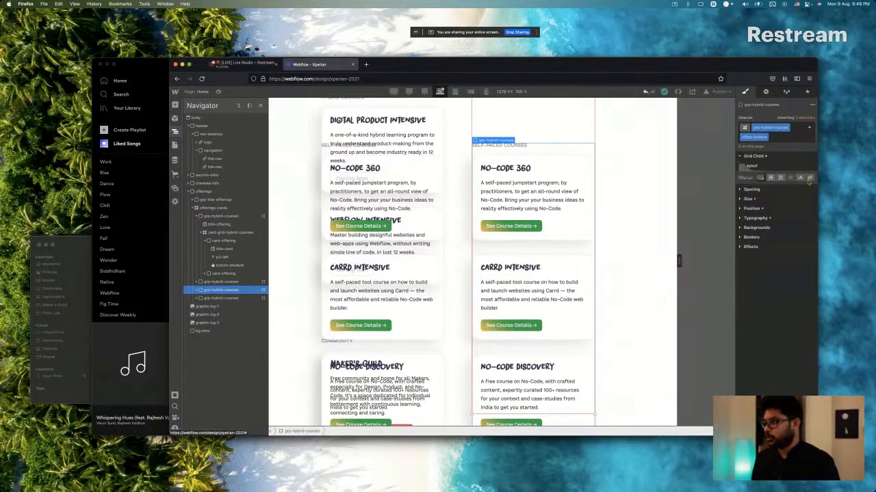
left_click(753, 156)
scroll(435, 272, "down", 5)
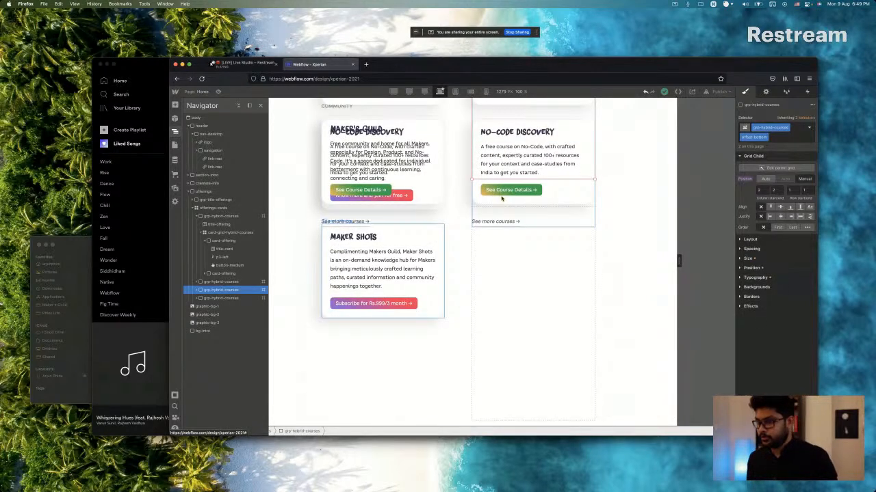
left_click(761, 190)
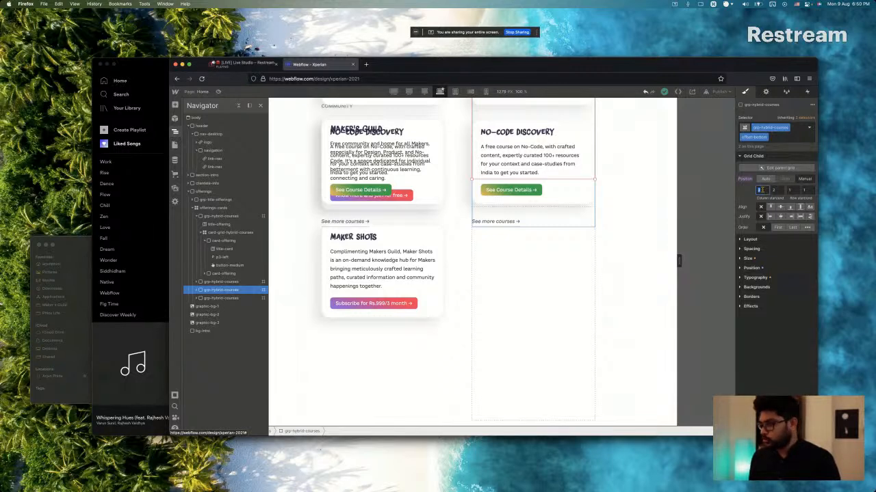
type("2")
left_click(790, 190)
type("3")
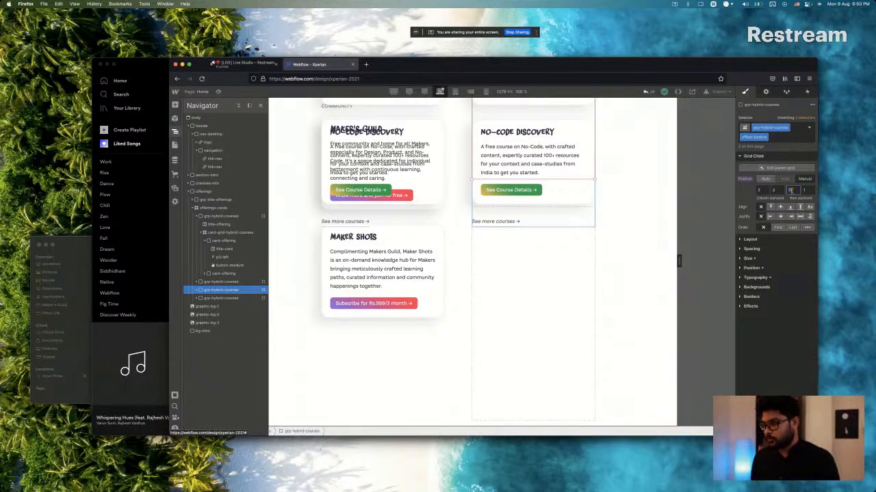
key("Tab")
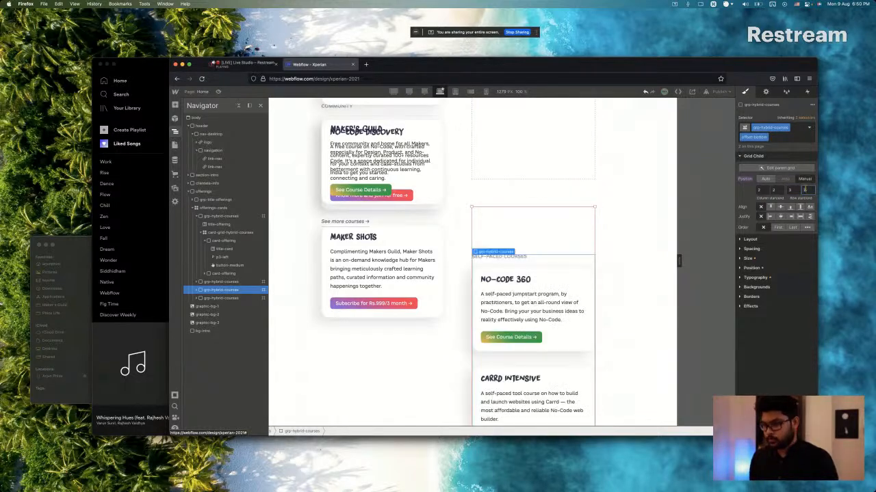
Check the Offerings grid layout and undo the Self-Paced Courses group's move to row 3.
scroll(530, 222, "down", 3)
scroll(530, 221, "up", 12)
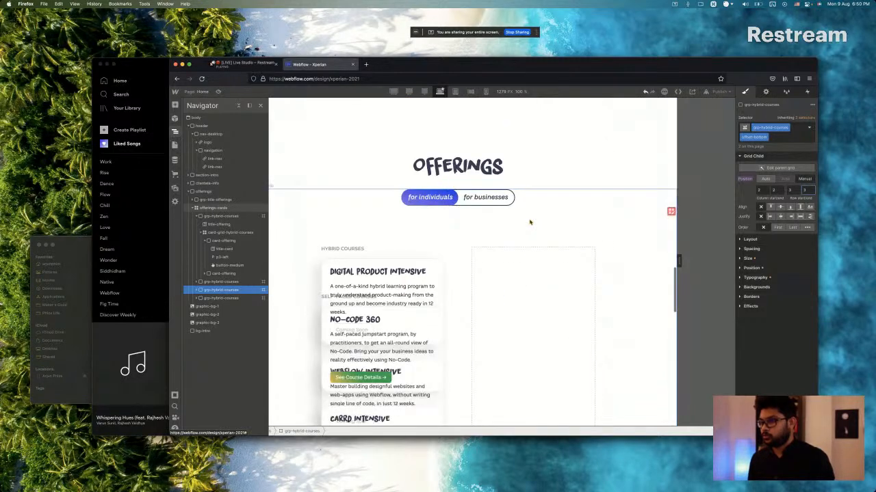
scroll(529, 222, "down", 4)
scroll(529, 222, "down", 4)
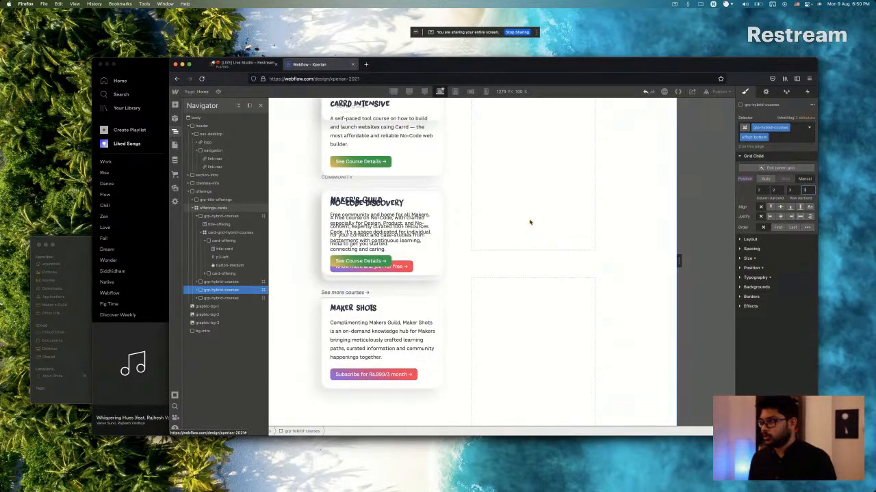
key("super+z")
key("super+z")
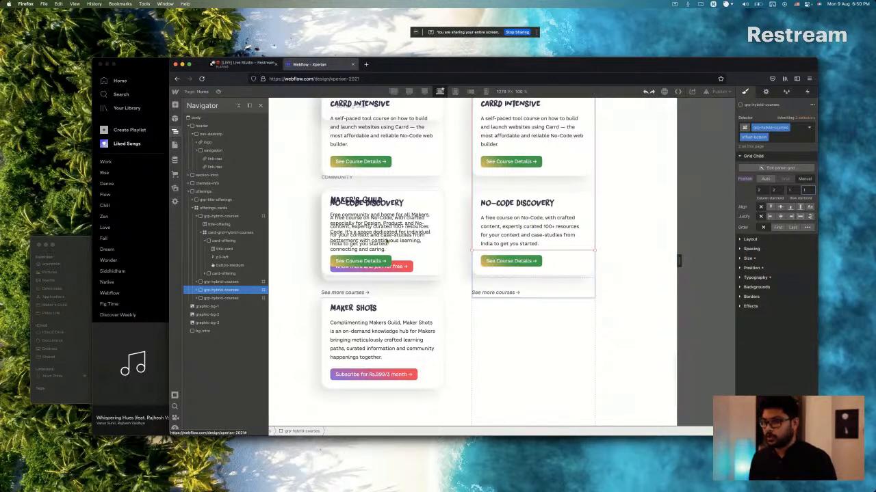
Select the Community group in offerings-cards and move it to row 3 of the grid, keeping it in column 1.
left_click(215, 282)
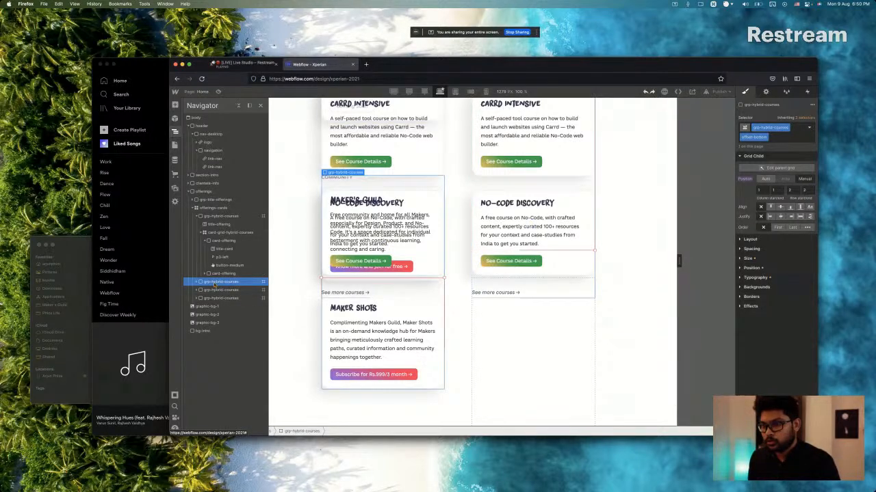
scroll(384, 323, "down", 3)
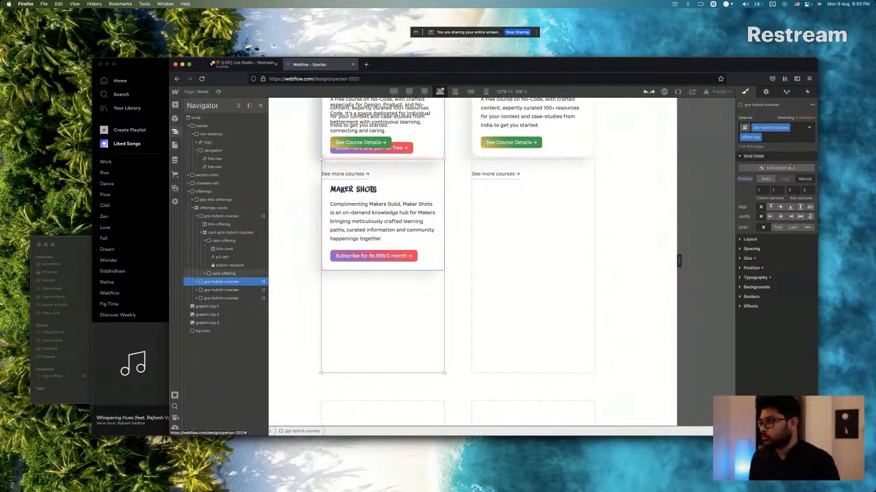
left_click(795, 189)
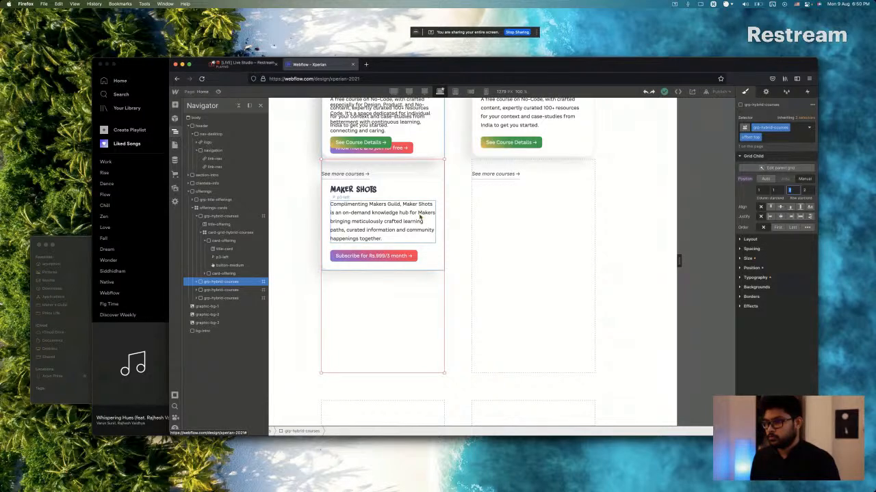
scroll(420, 219, "up", 3)
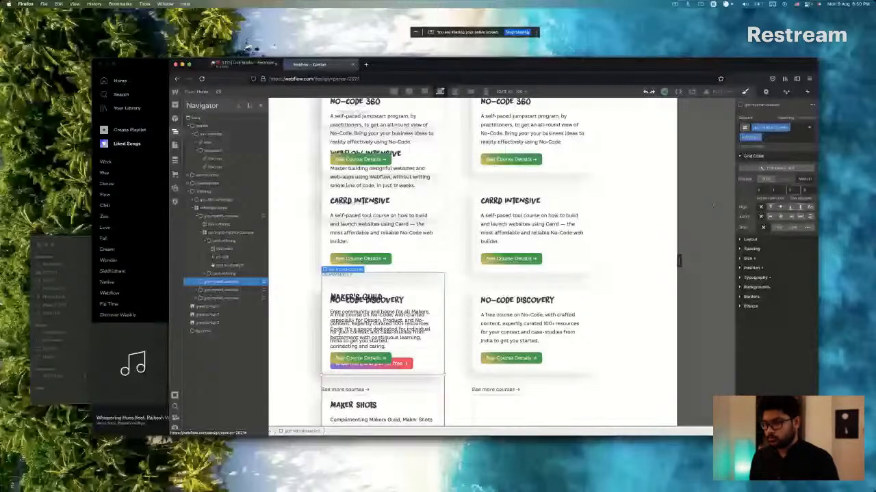
key("super+z")
scroll(401, 241, "up", 3)
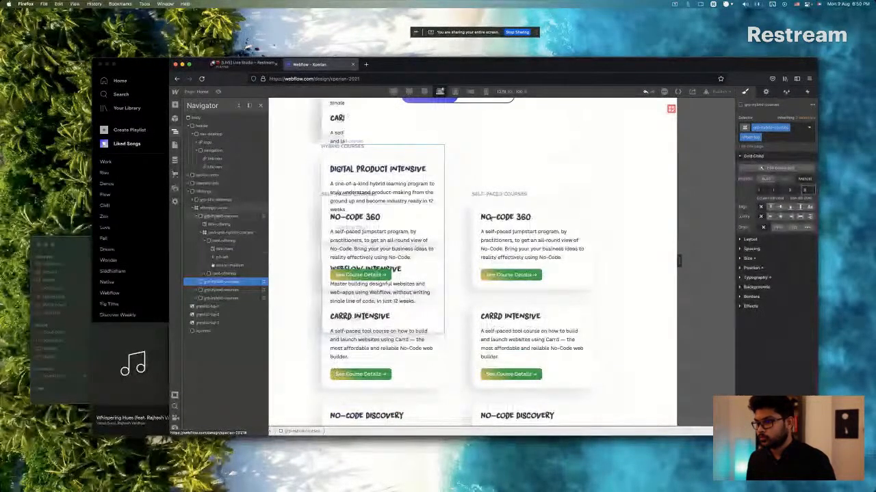
scroll(465, 215, "down", 6)
scroll(479, 217, "up", 5)
scroll(489, 217, "up", 2)
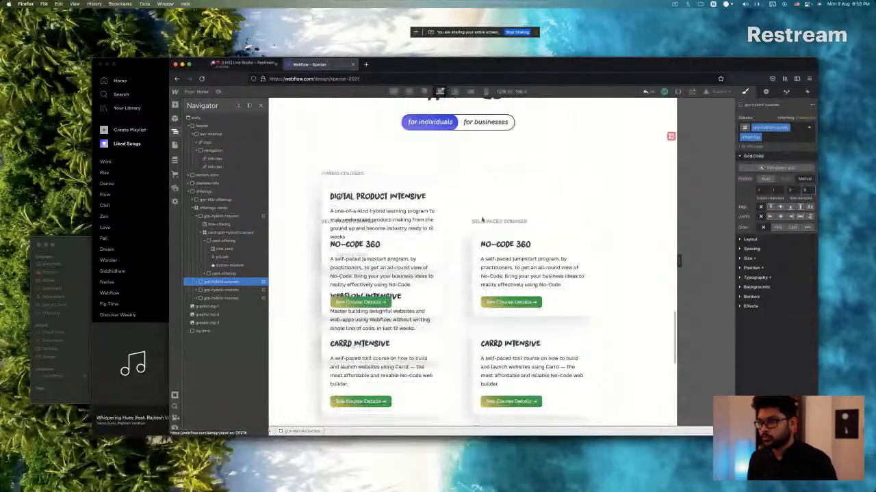
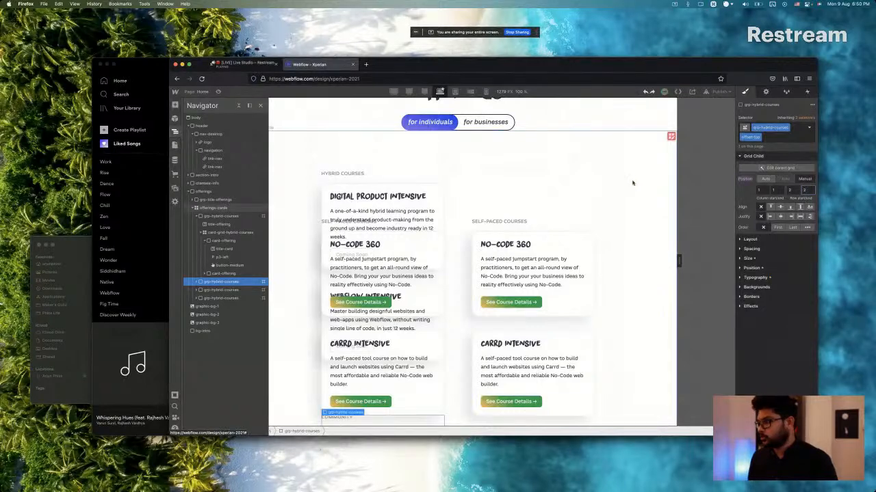
Select the overlapping Self-Paced Courses group with the offset-bottom class and place it at column 2, row 3 of the offerings-cards grid.
left_click(326, 227)
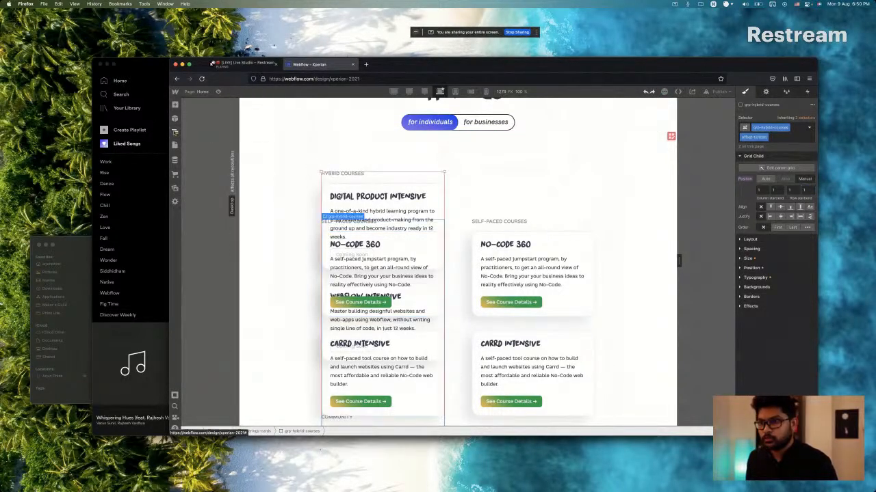
left_click(175, 132)
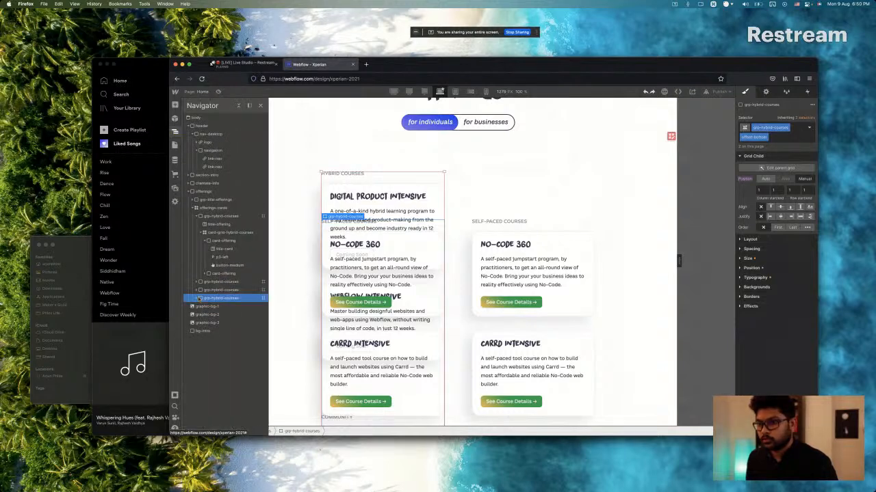
left_click(761, 190)
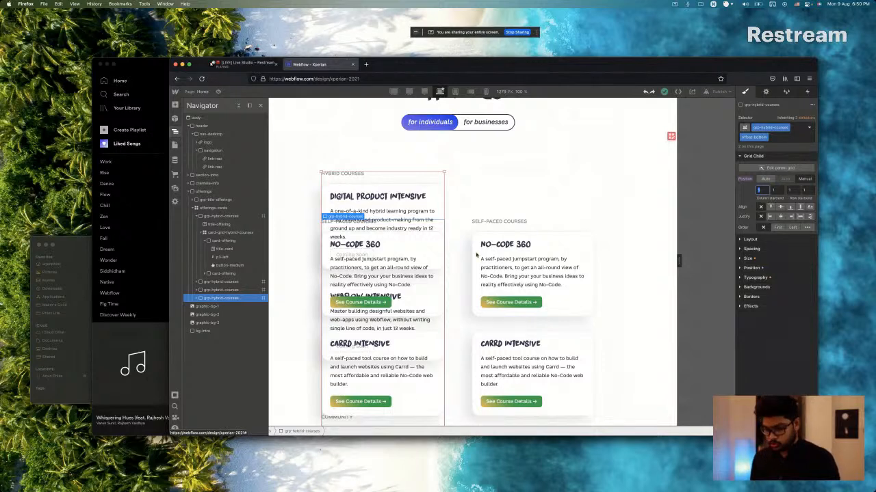
key("Tab")
type("2")
key("Tab")
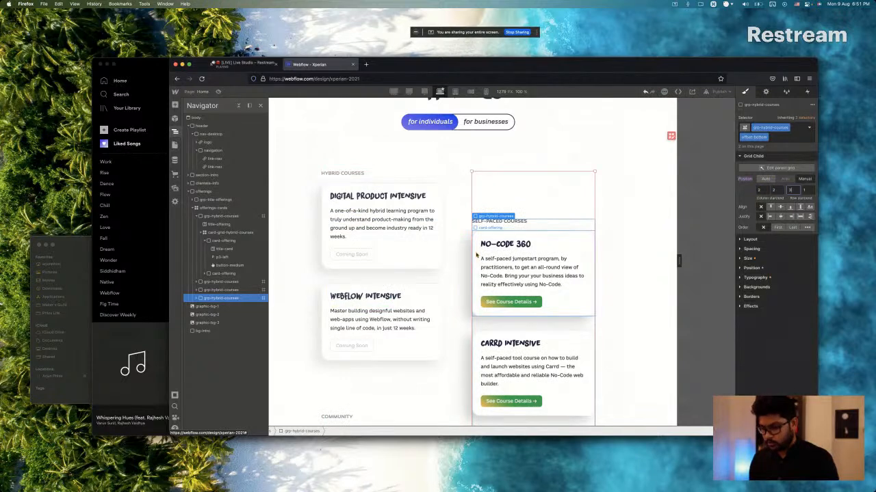
key("Tab")
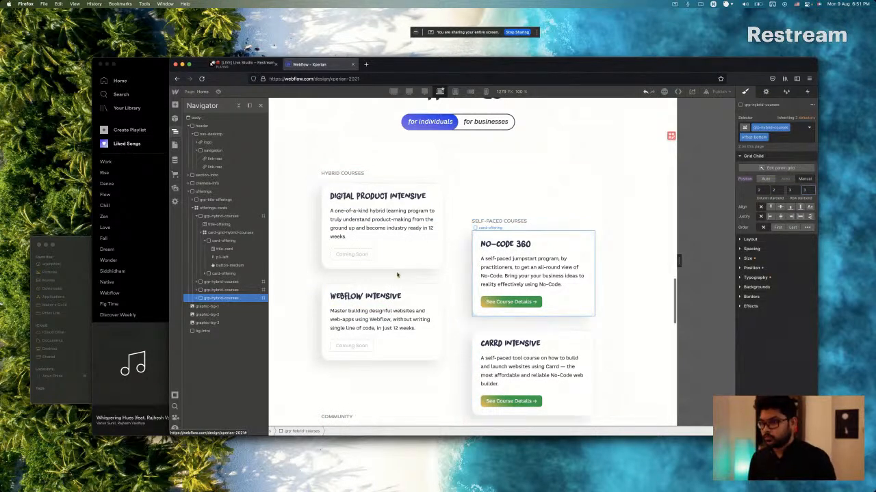
Check the Offerings grid layout and move the lower Self-Paced Courses group to row 2, keeping it in column 2.
scroll(442, 284, "down", 2)
scroll(442, 284, "down", 5)
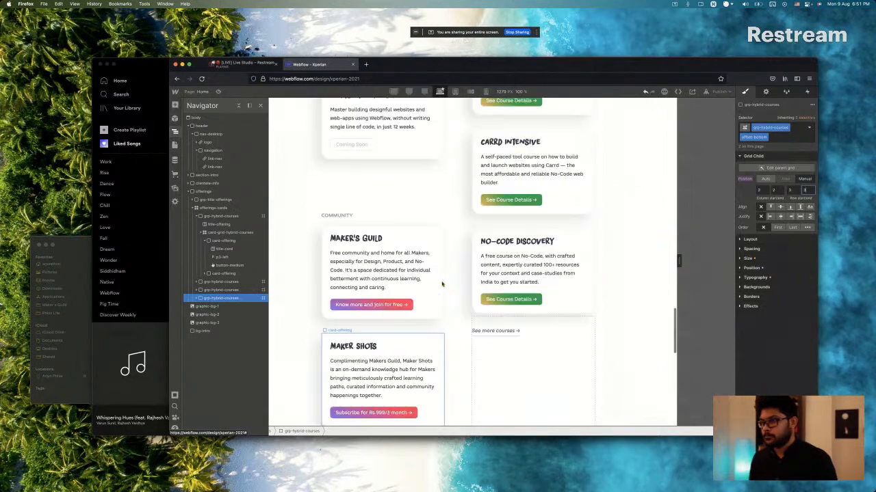
scroll(442, 284, "up", 4)
scroll(442, 284, "down", 4)
scroll(442, 284, "up", 2)
scroll(442, 284, "up", 5)
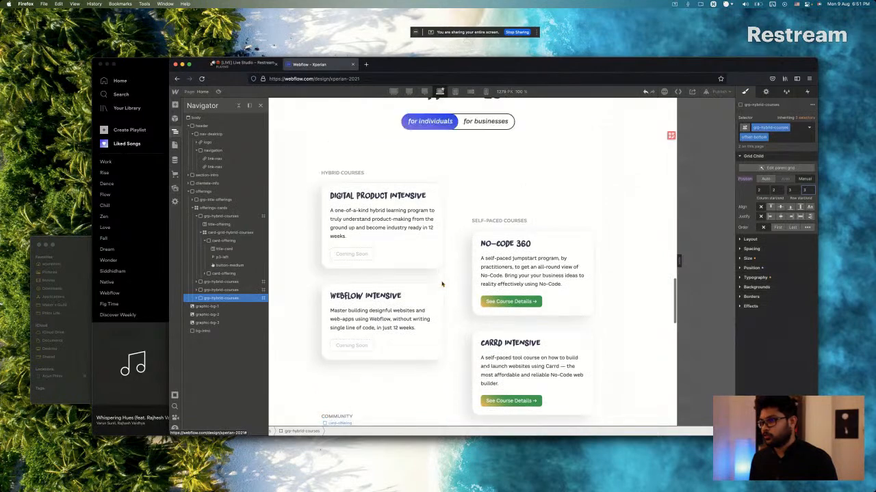
scroll(520, 301, "down", 3)
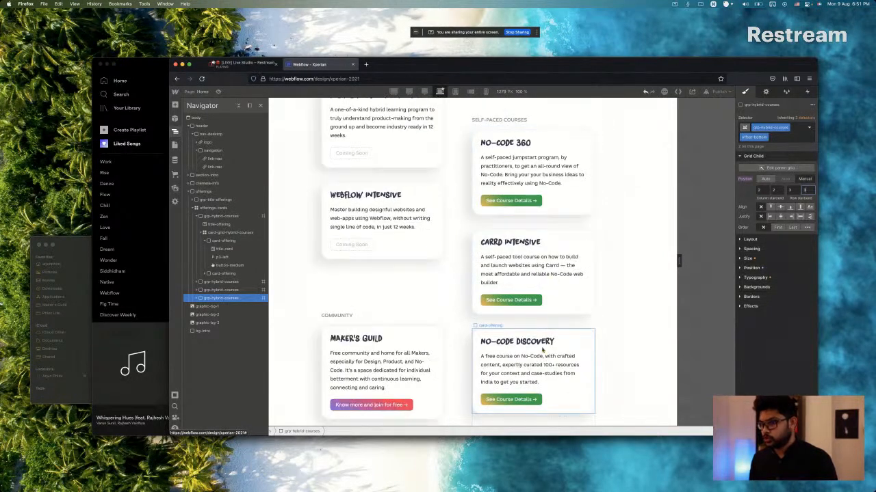
scroll(541, 351, "down", 4)
scroll(542, 350, "down", 10)
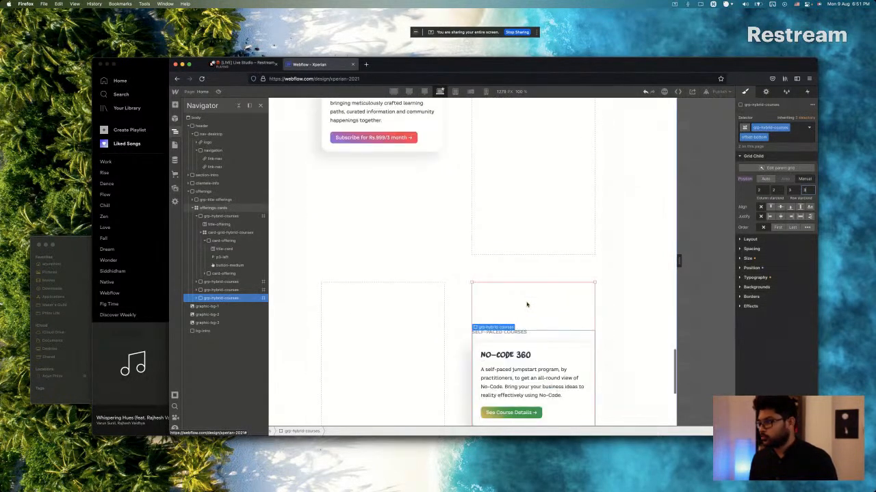
left_click(792, 193)
type("2")
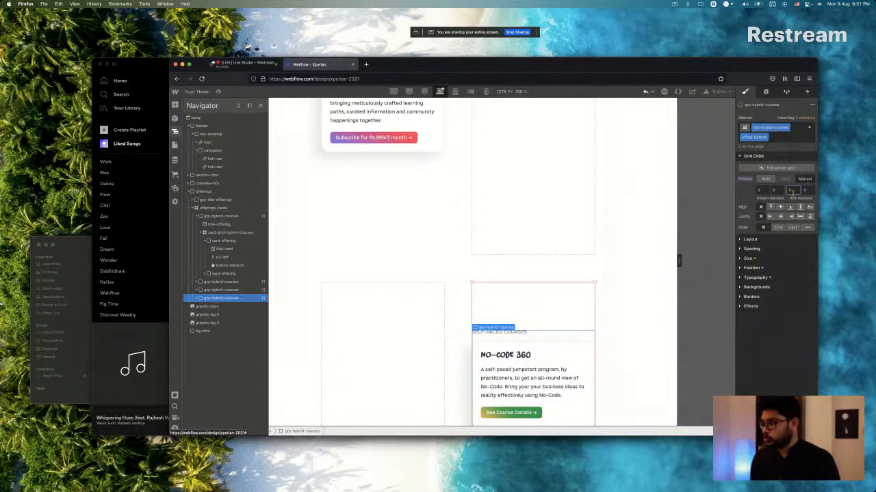
key("Tab")
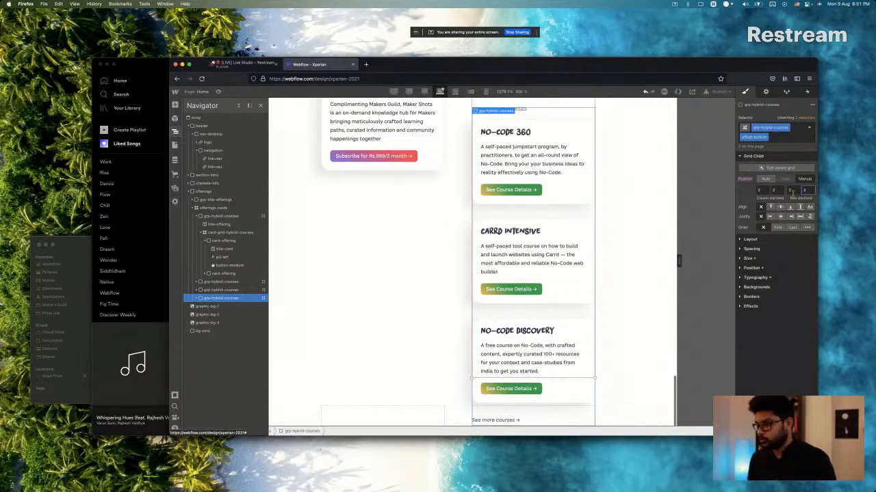
Try removing the offset-bottom combo class from the lower Self-Paced Courses group and reapply it.
scroll(645, 233, "down", 1)
scroll(516, 220, "up", 5)
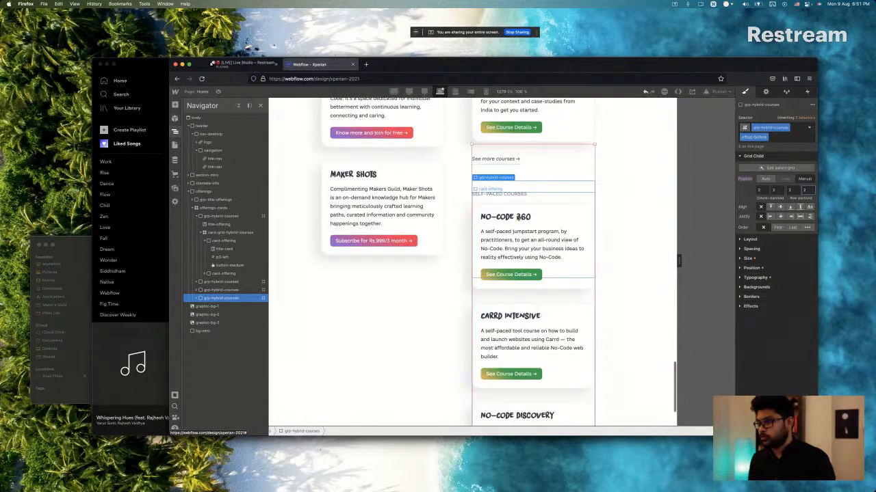
scroll(528, 278, "up", 3)
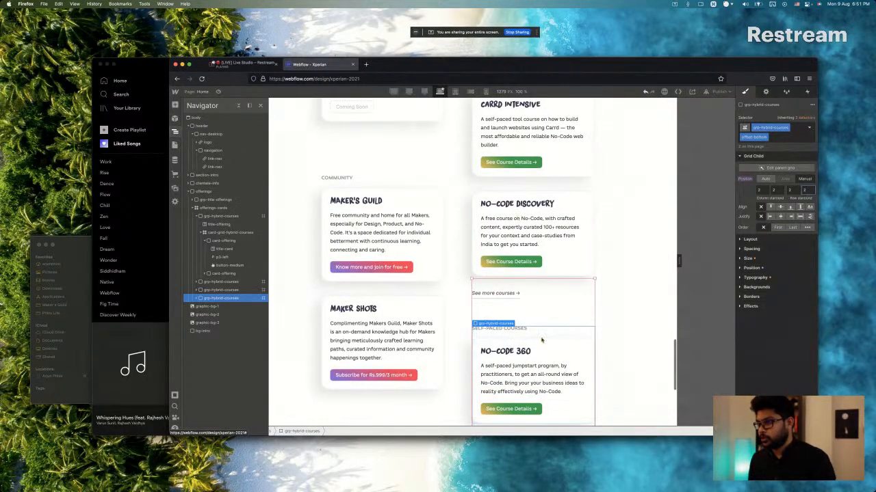
left_click(794, 137)
key("BackSpace")
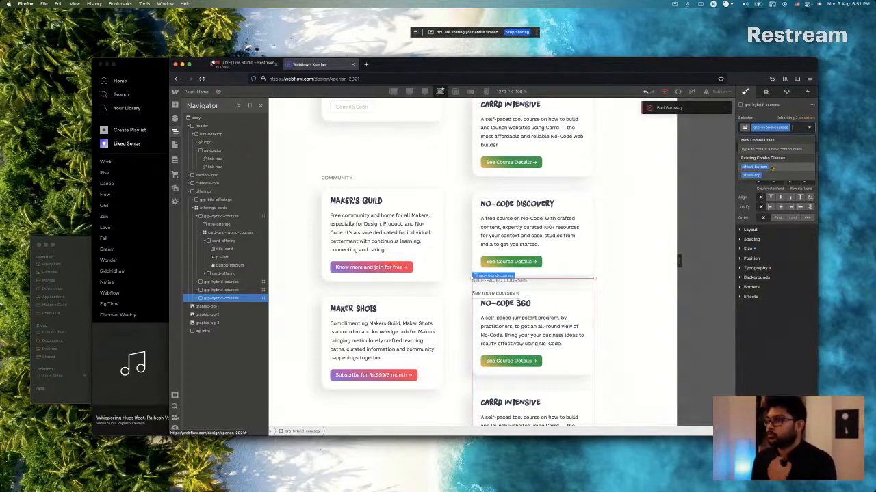
left_click(771, 167)
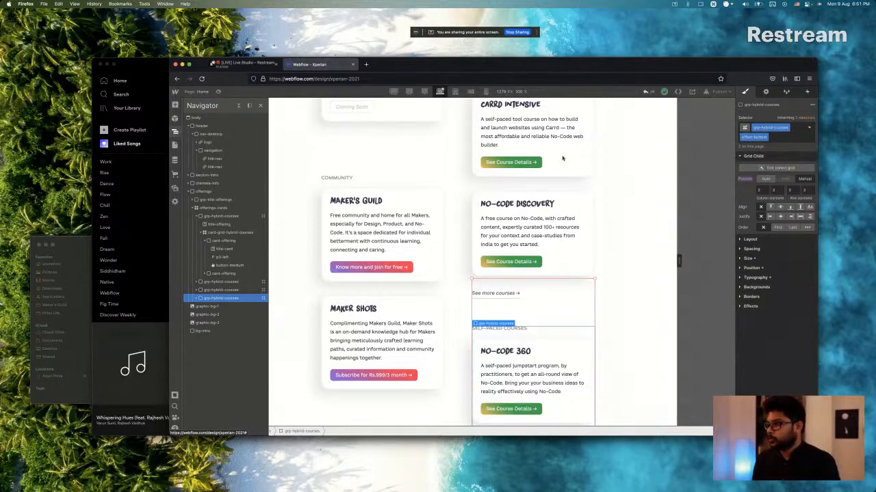
scroll(562, 159, "up", 1)
scroll(508, 194, "down", 5)
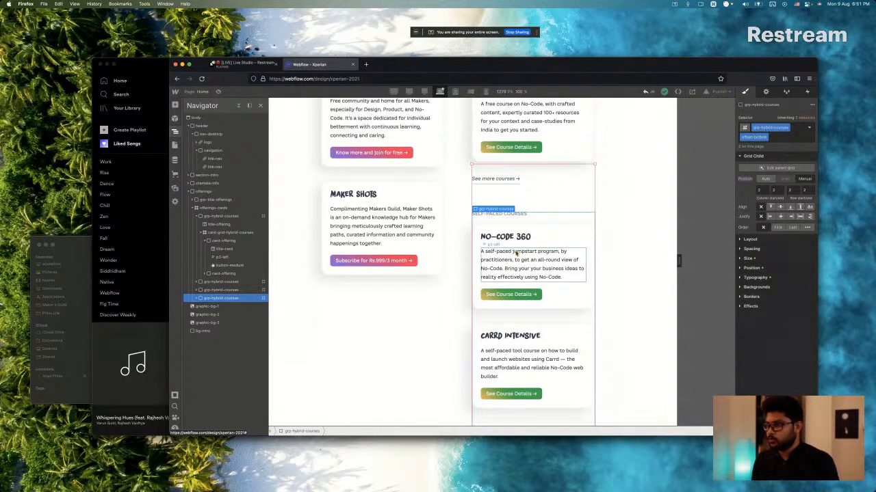
Consult the Products section in the Sketch design and retitle the lower Self-Paced Courses group in Webflow as PRODUCTS.
key("super+Tab")
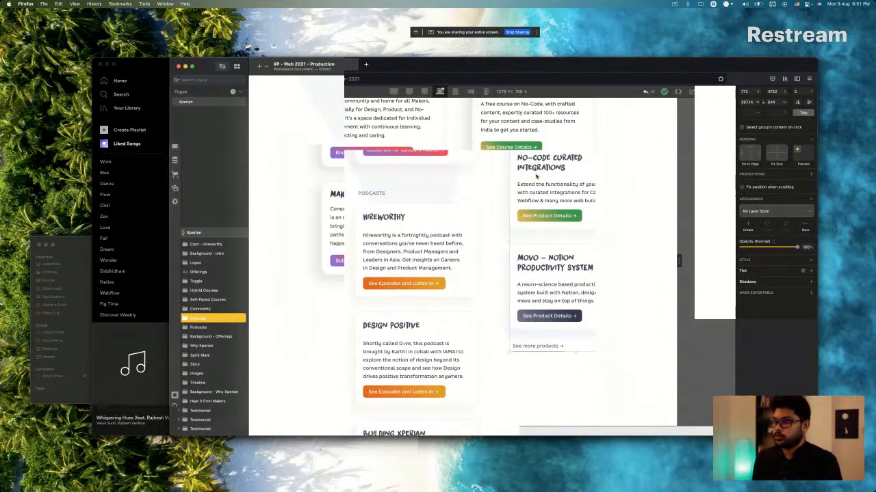
key("super+Tab")
left_click(503, 216)
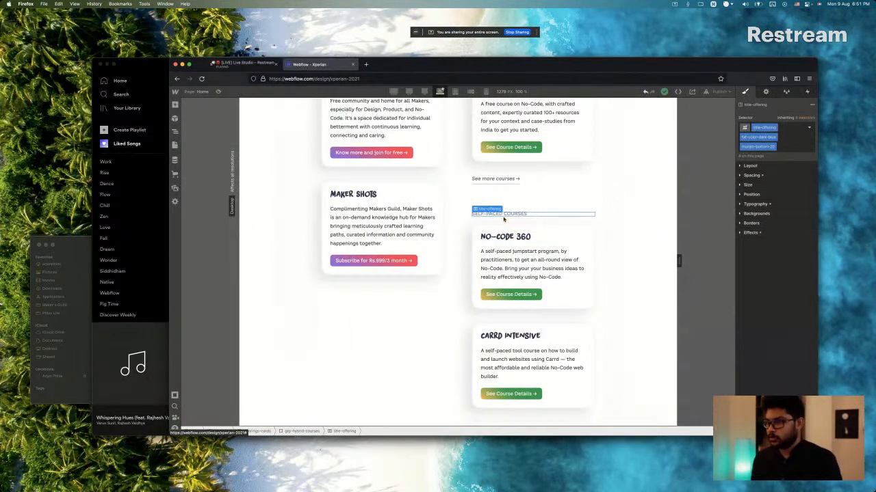
double_click(503, 215)
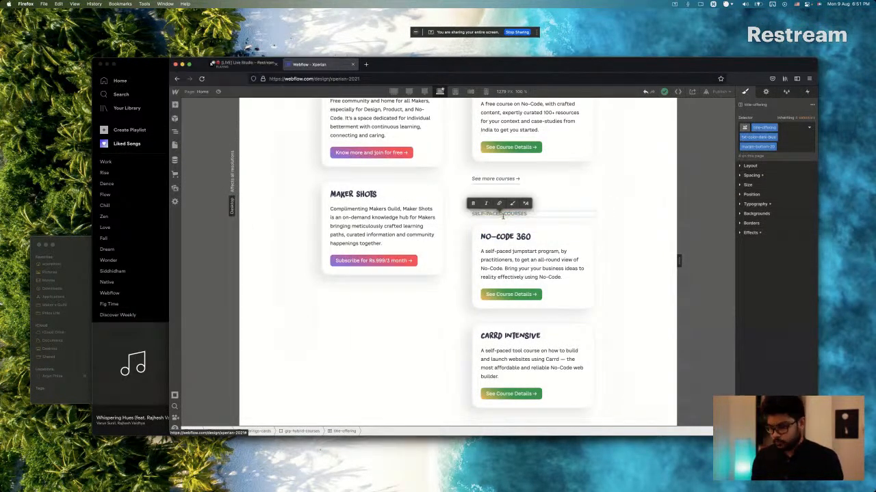
type("PRODUCTS")
key("alt+shift+Right")
key("BackSpace")
Copy the "No-Code Curated Integrations" title from Sketch and paste it into the first Products card's title in Webflow.
left_click(513, 241)
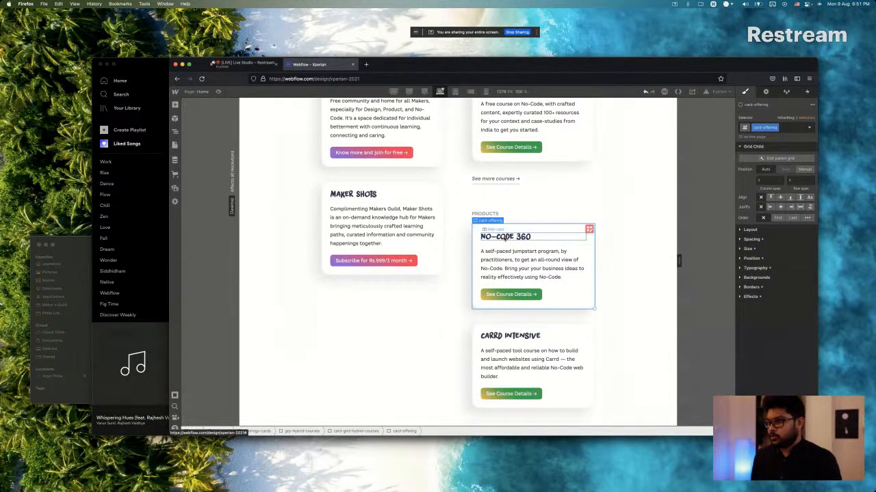
key("super+Tab")
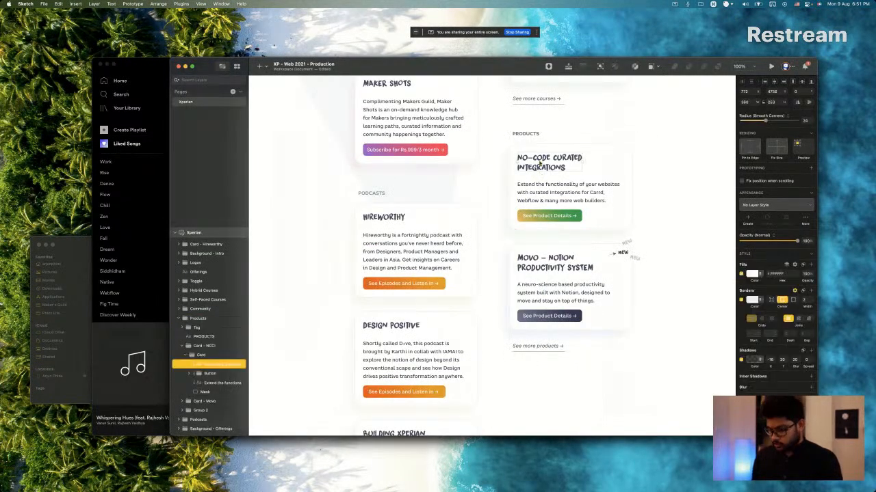
key("super+Tab")
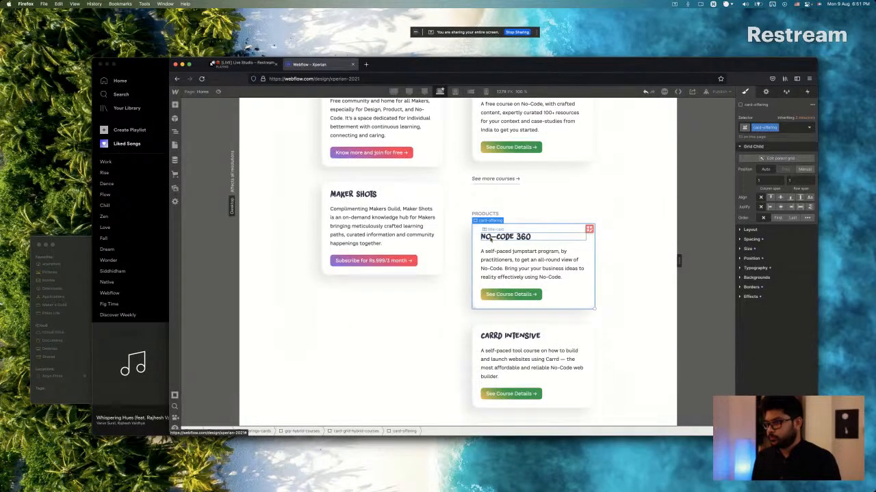
double_click(497, 238)
type("NO-CODE CURATED INTEGRATIONS")
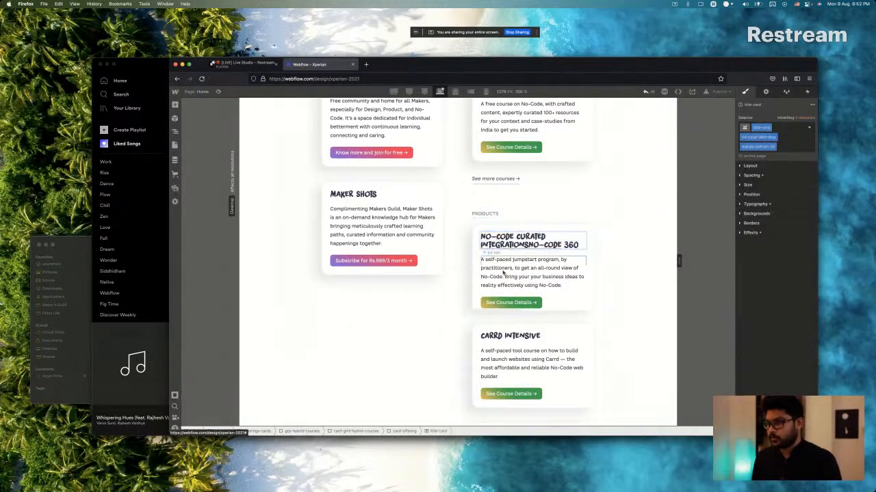
Clear the first Products card's combined title text and replace it with only "No-Code Curated Integrations".
left_click(503, 273)
double_click(510, 242)
left_click(509, 240)
key("super+shift+Left")
key("BackSpace")
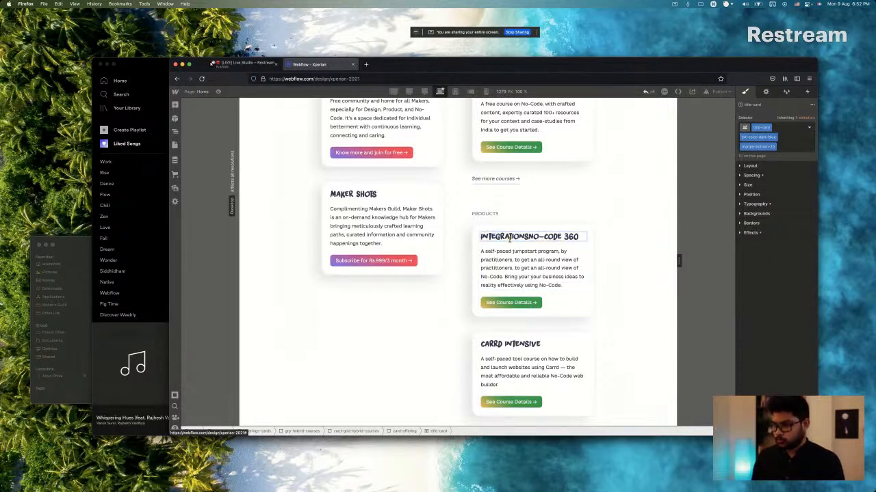
key("shift+Right")
key("shift+Right")
key("shift+Right")
key("shift+Right")
key("shift+Right")
key("shift+Right")
key("shift+Right")
key("shift+Right")
key("shift+Right")
key("shift+Right")
key("shift+Right")
key("shift+Right")
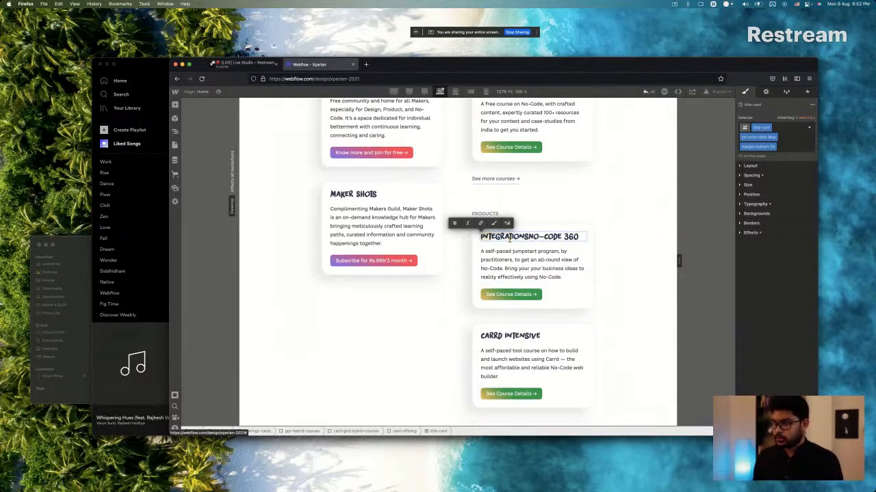
key("shift+Right")
key("shift+Right")
key("shift+Right")
key("shift+Right")
key("shift+Right")
key("shift+Right")
key("shift+Right")
key("shift+Right")
key("shift+Right")
key("shift+Right")
key("shift+Right")
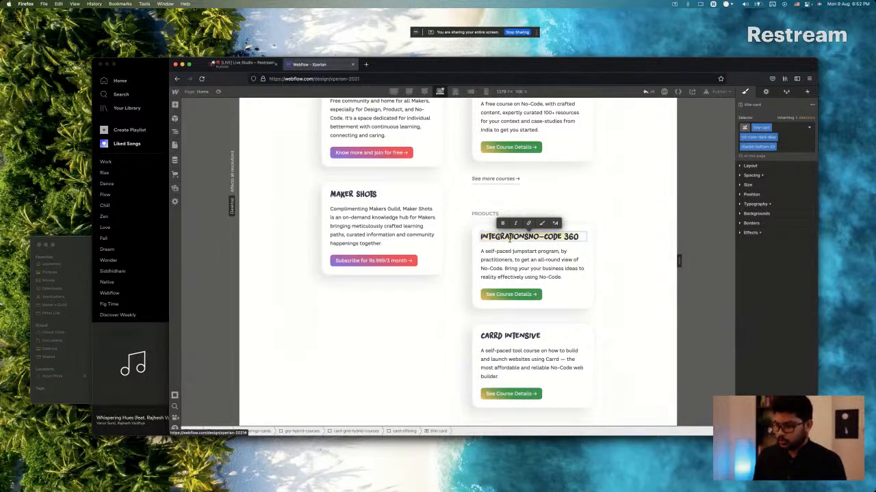
key("BackSpace")
type("NO-CODE CURATED INTEGRATIONS")
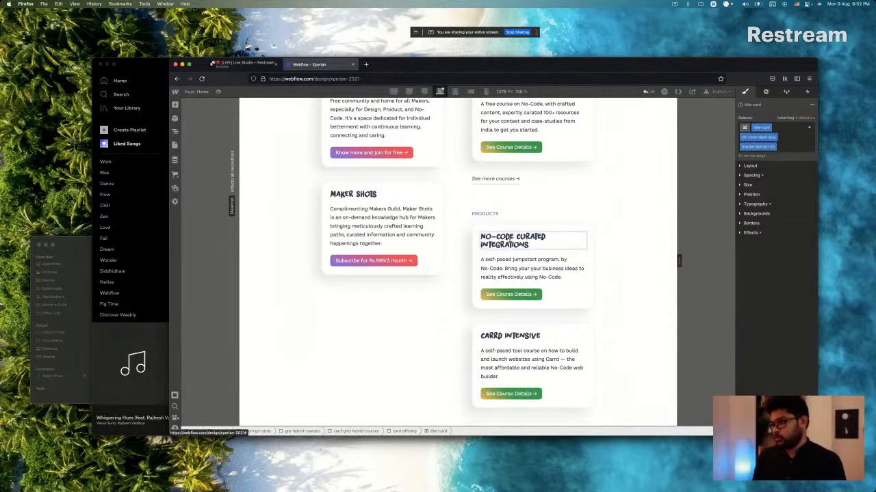
Replace the first Products card's description with the Sketch text beginning "Extend the functionality of your websites with curated Integrations for Carrd".
key("super+Tab")
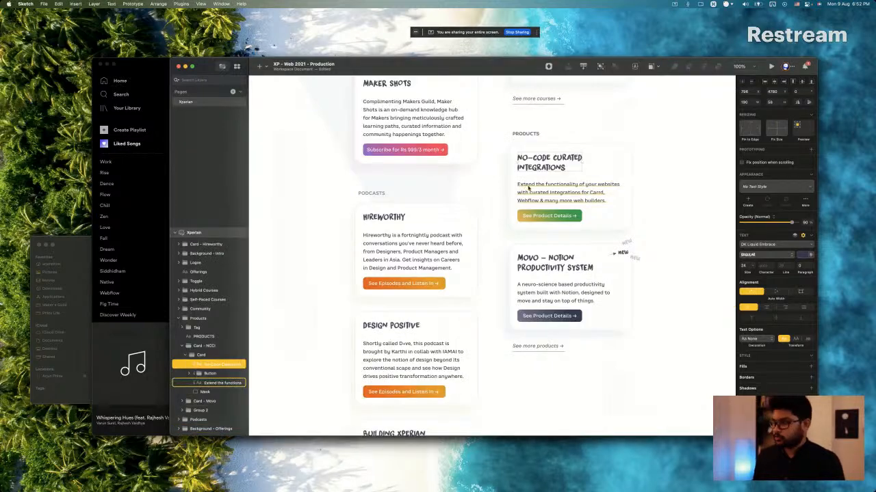
left_click(528, 188)
key("super+Tab")
double_click(514, 268)
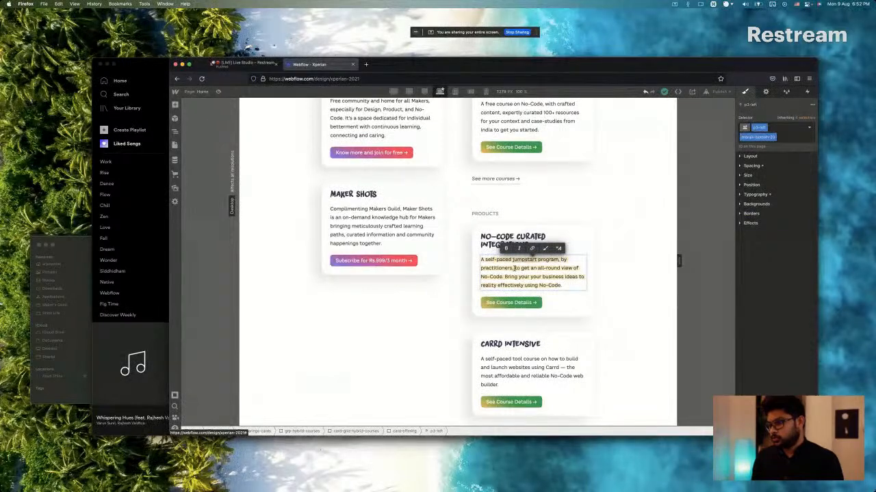
key("ctrl+a")
key("BackSpace")
type("Extend the functionality of your websites with curated Integrations for Carrd, Webflow & many more web builders.")
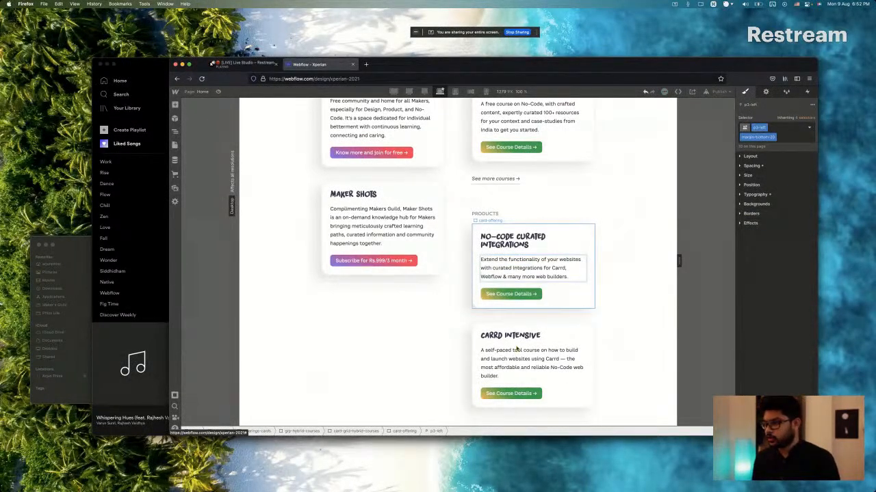
Replace the Carrd Intensive title in the second Products card with "Movo – Notion Productivity System" copied from Sketch.
key("super+Tab")
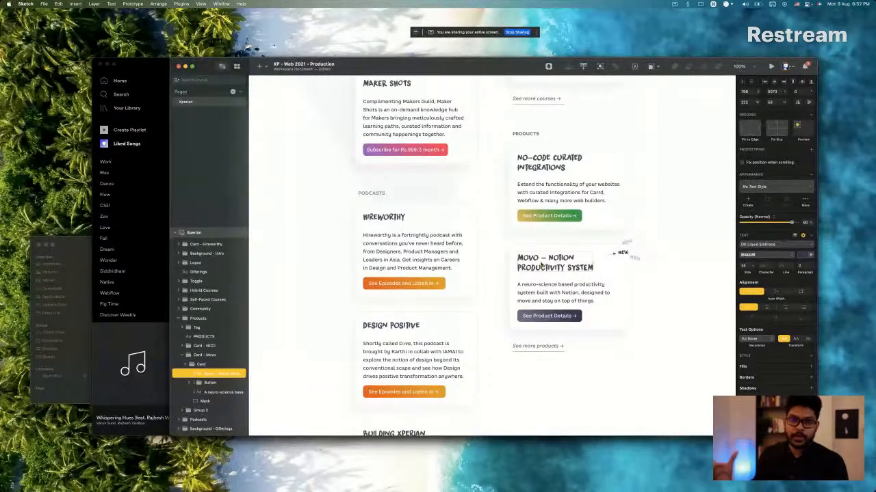
key("super+Tab")
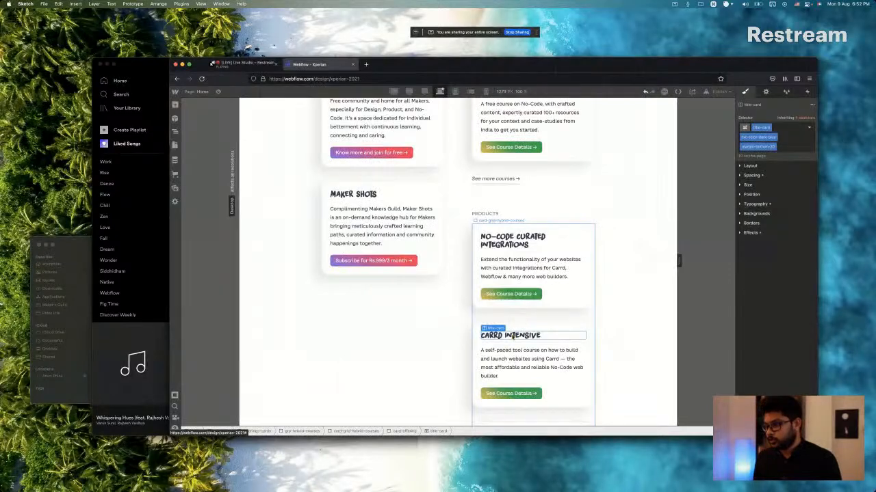
left_click(510, 335)
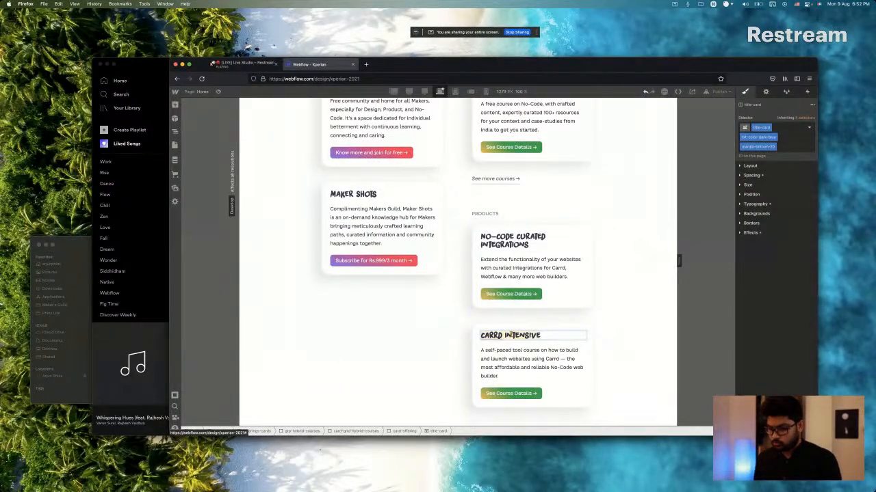
type("MOVO — NOTION PRODUCTIVITY SYSTEM")
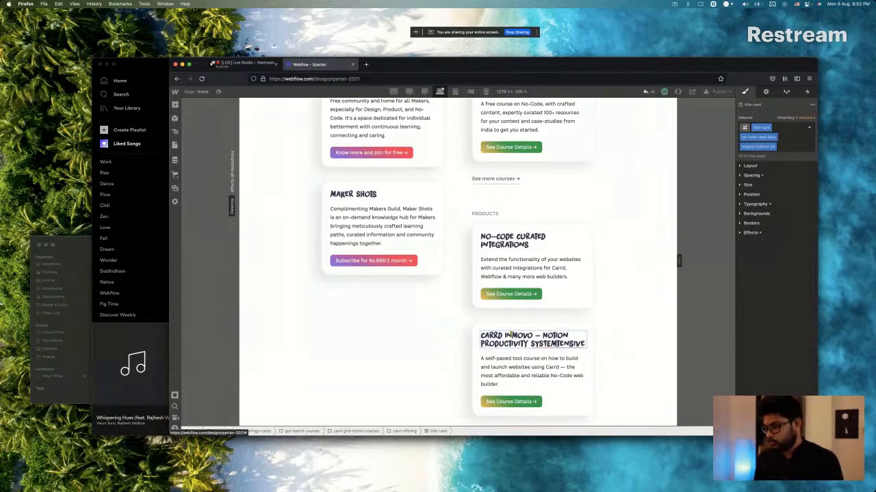
key("super+z")
key("super+a")
key("BackSpace")
type("MOVO — NOTION PRODUCTIVITY SYSTEM")
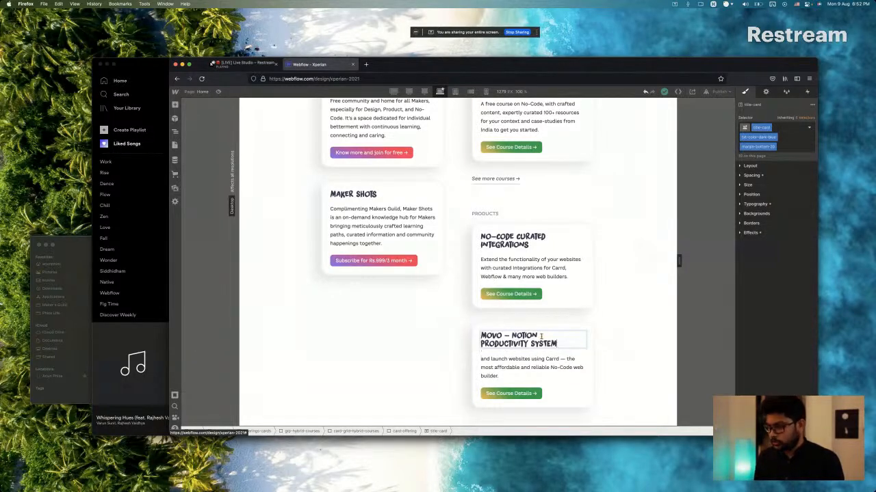
Compare the first Products card title with the Sketch design and remove its txt-color-dark-blue and margin-bottom-20 combo classes, leaving only title-card.
left_click(506, 363)
left_click(512, 238)
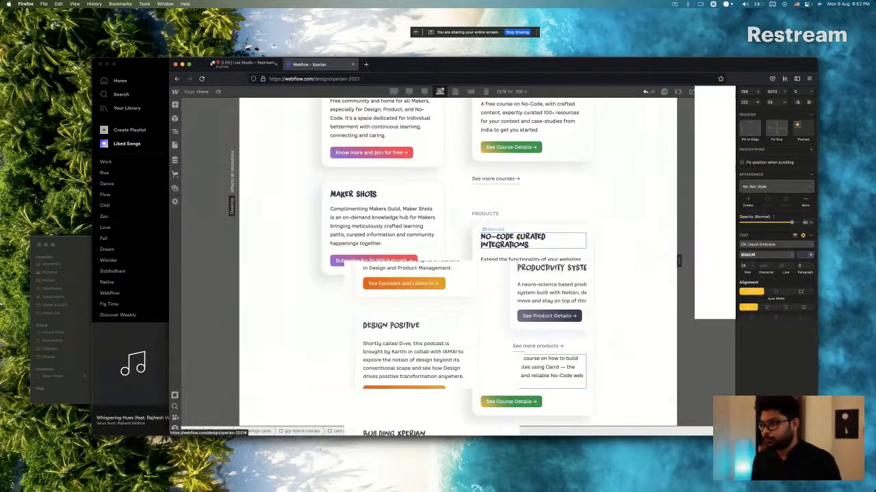
key("super+Tab")
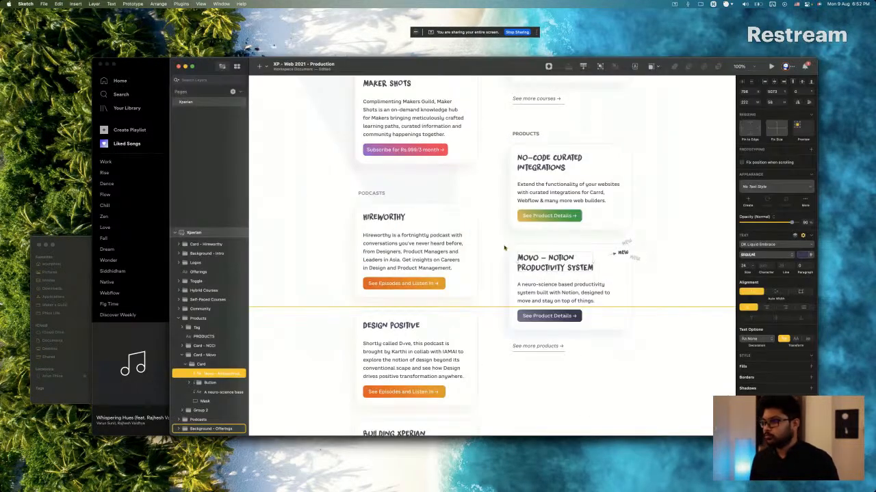
key("super+Tab")
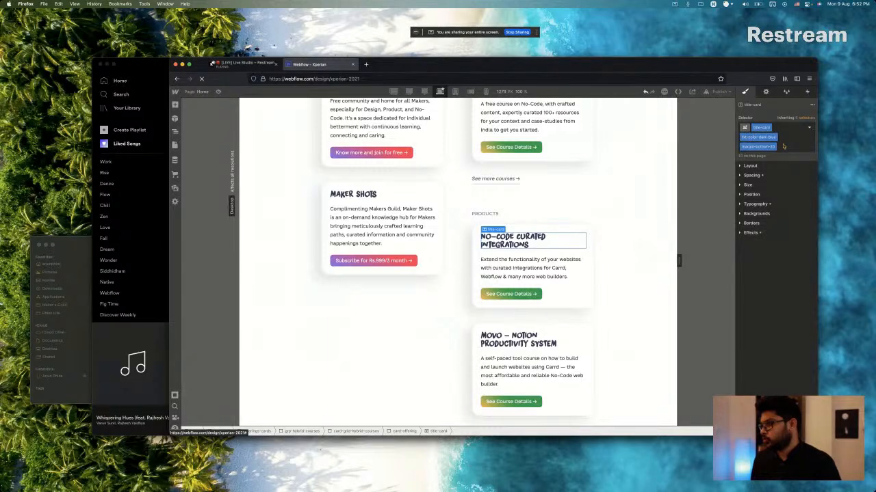
left_click(783, 147)
key("BackSpace")
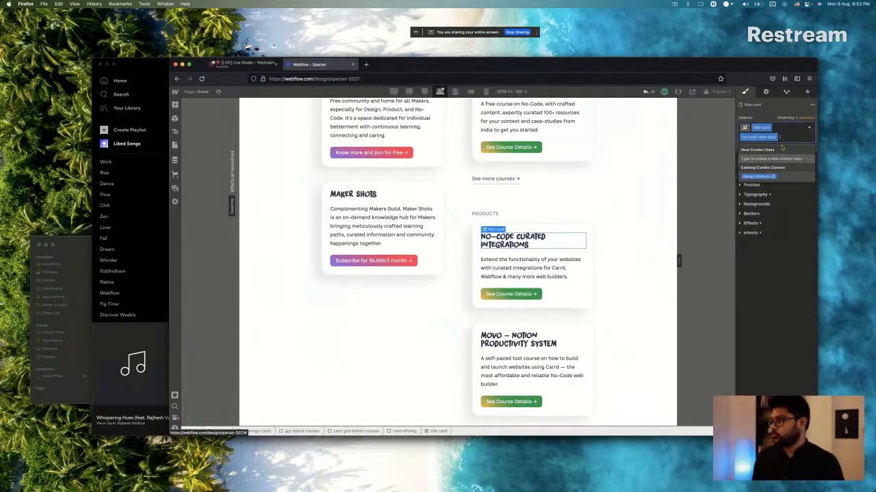
key("BackSpace")
left_click(765, 261)
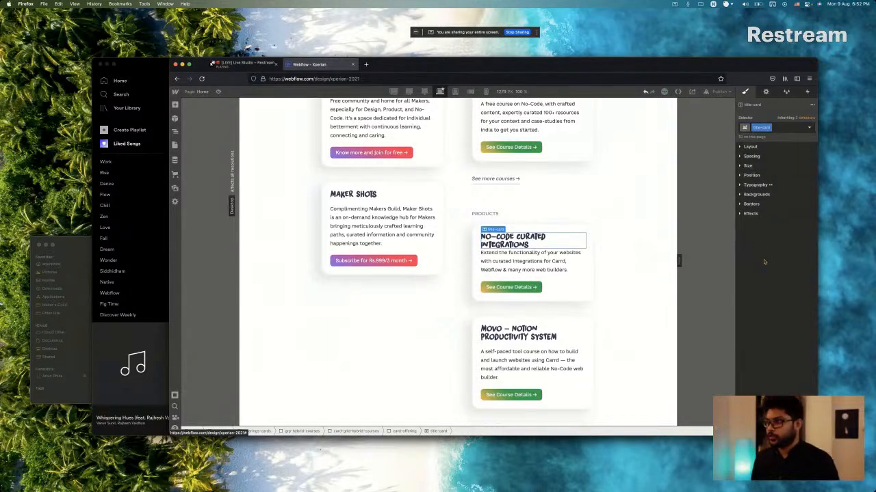
Set the line height of the title-card class to 140%.
left_click(756, 184)
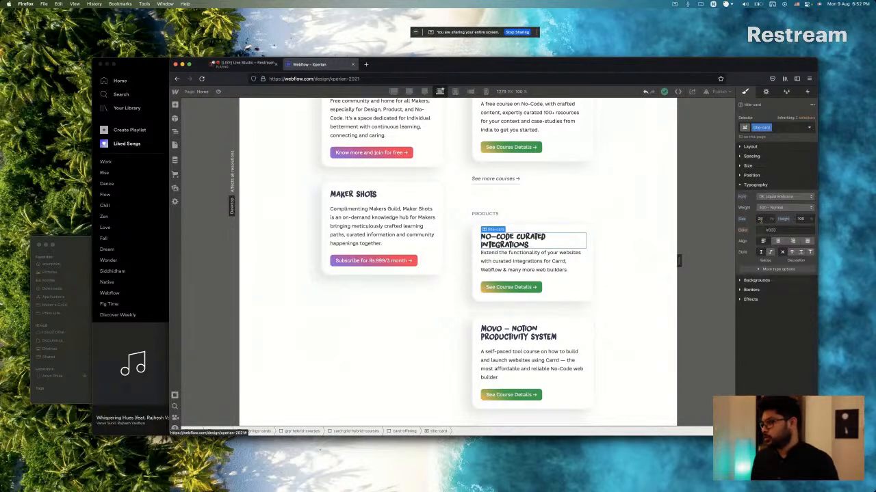
left_click(800, 219)
type("1")
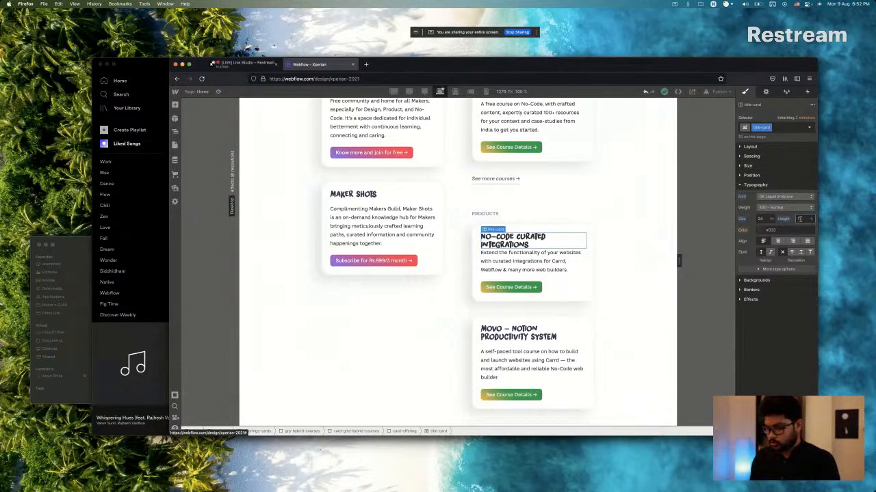
key("Return")
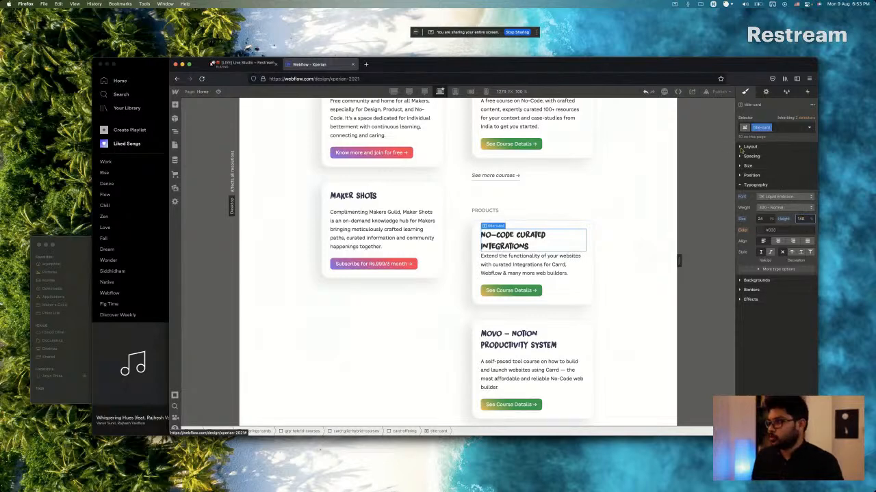
Reapply the txt-color-dark-blue and margin-bottom-20 combo classes to the "No-Code Curated Integrations" title.
left_click(796, 127)
left_click(772, 167)
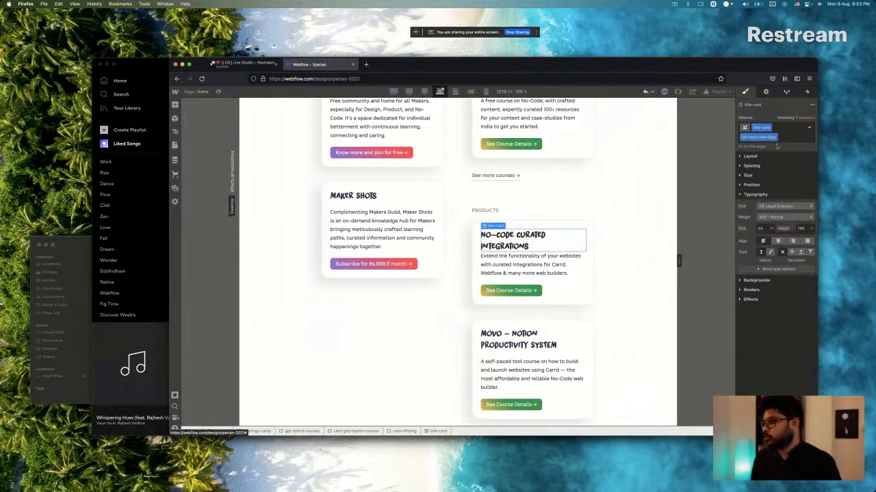
left_click(782, 137)
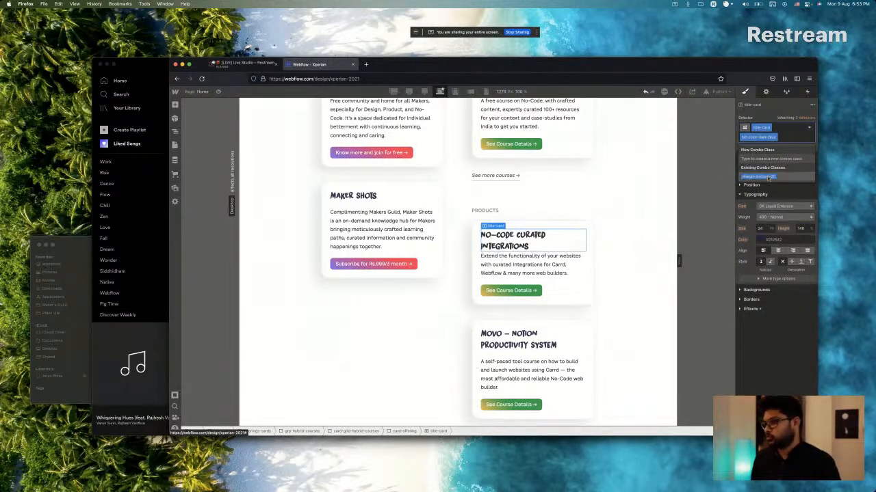
left_click(772, 176)
Replace the Movo card's description with the Sketch text beginning "A neuro-science based productivity system built with Notion".
left_click(505, 338)
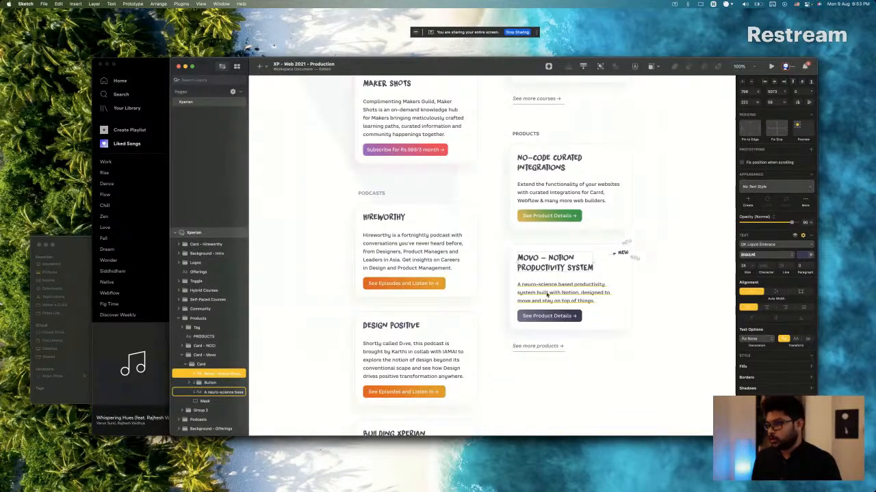
key("super+Tab")
key("super+Tab")
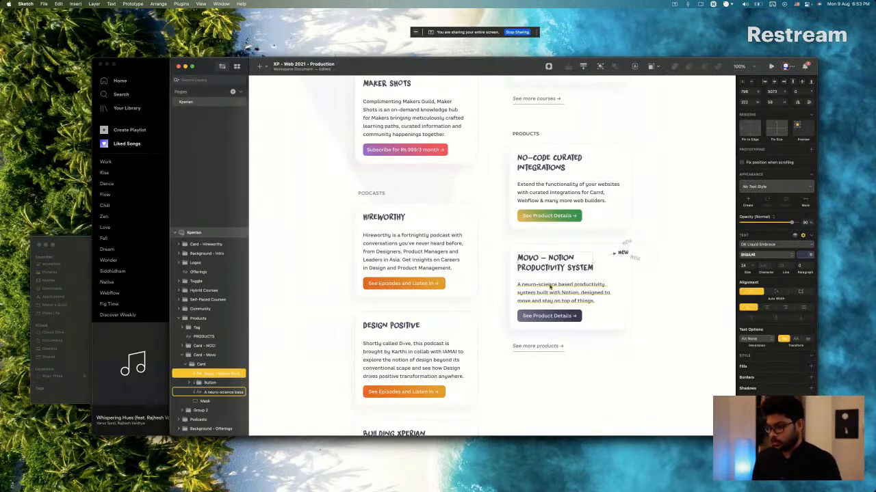
double_click(549, 286)
key("super+c")
key("super+Tab")
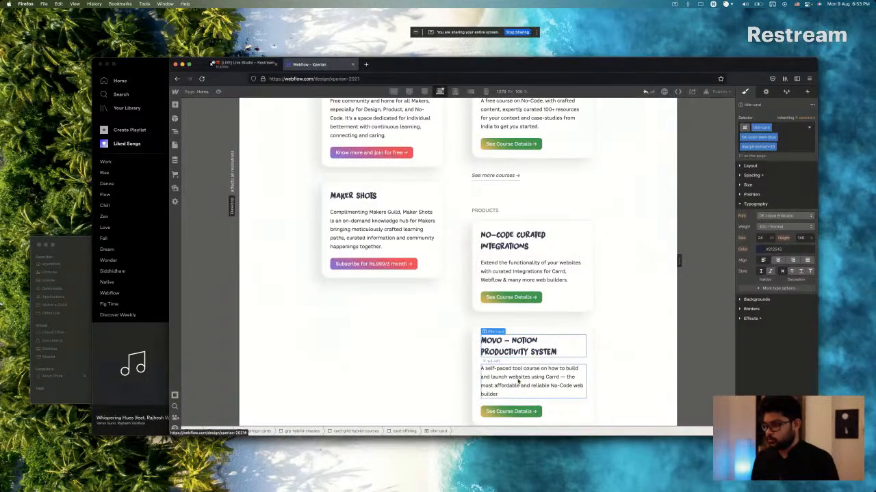
double_click(517, 382)
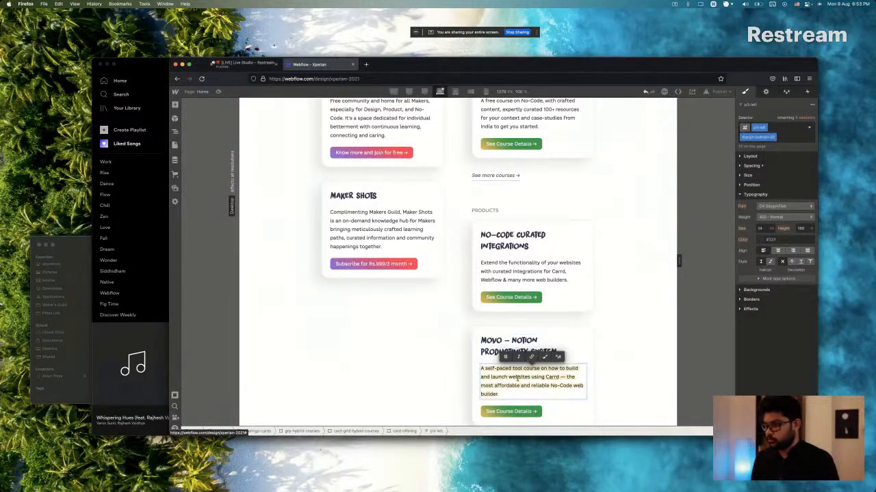
key("super+v")
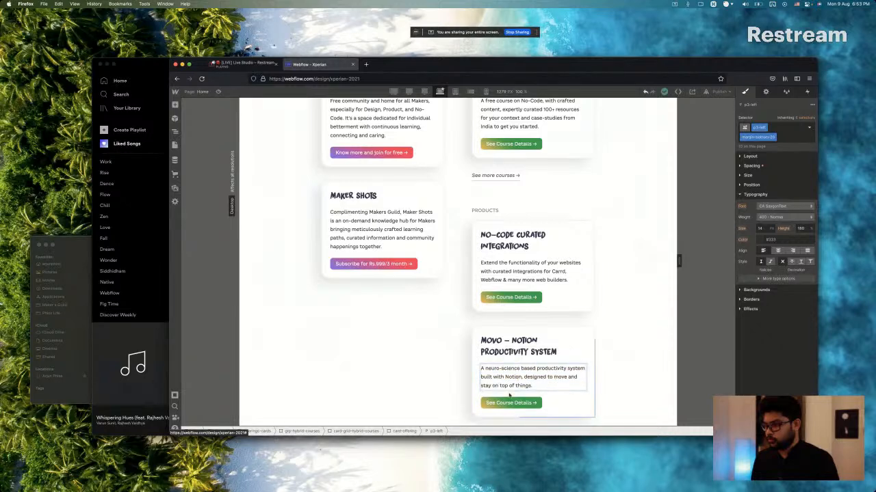
Change the Movo card's button label to "See Product Details →", matching the Sketch design.
key("super+Tab")
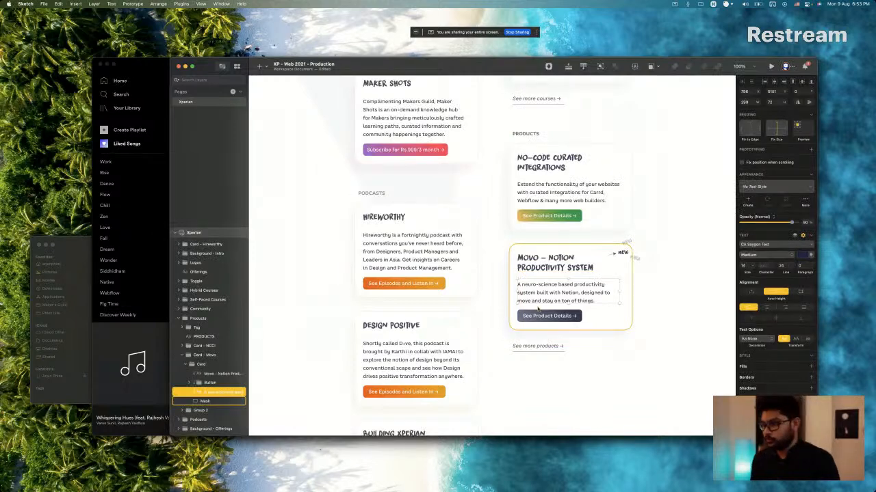
key("super+Tab")
key("super+Tab")
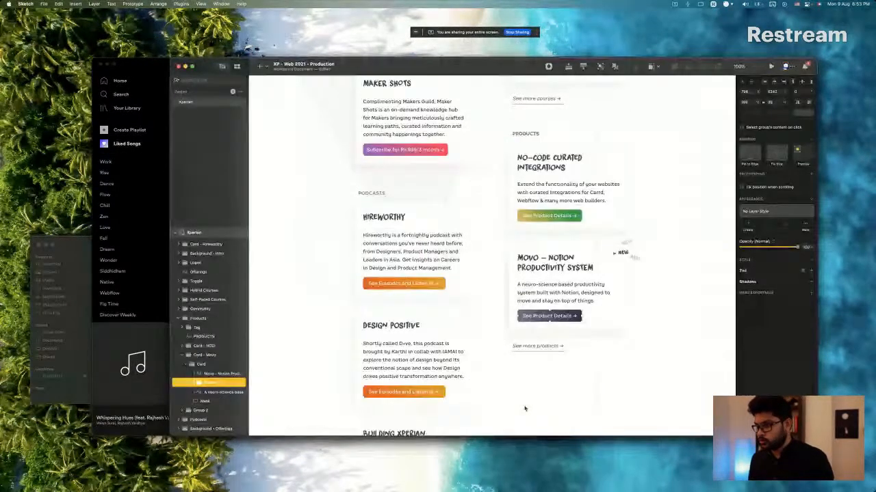
key("super+Tab")
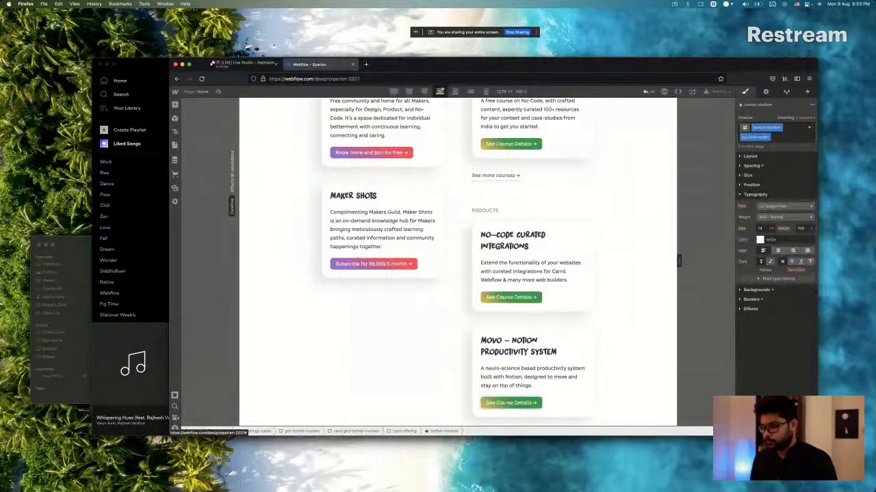
double_click(510, 403)
type("Product")
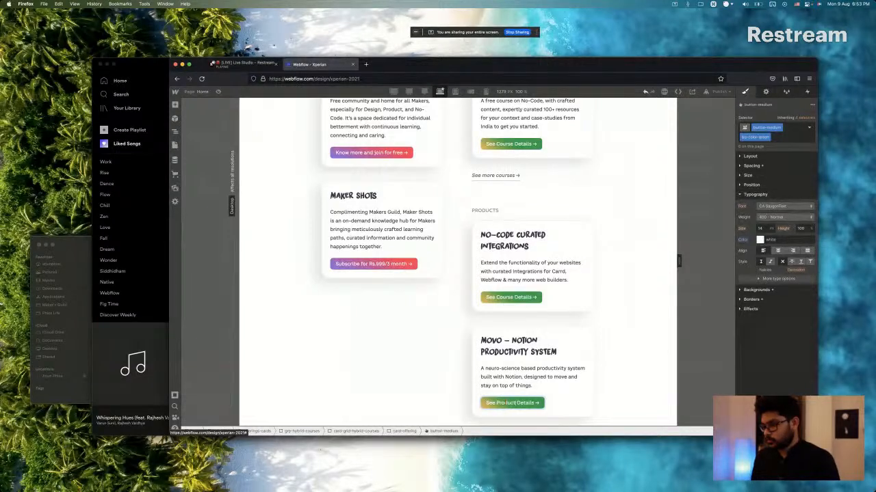
key("Escape")
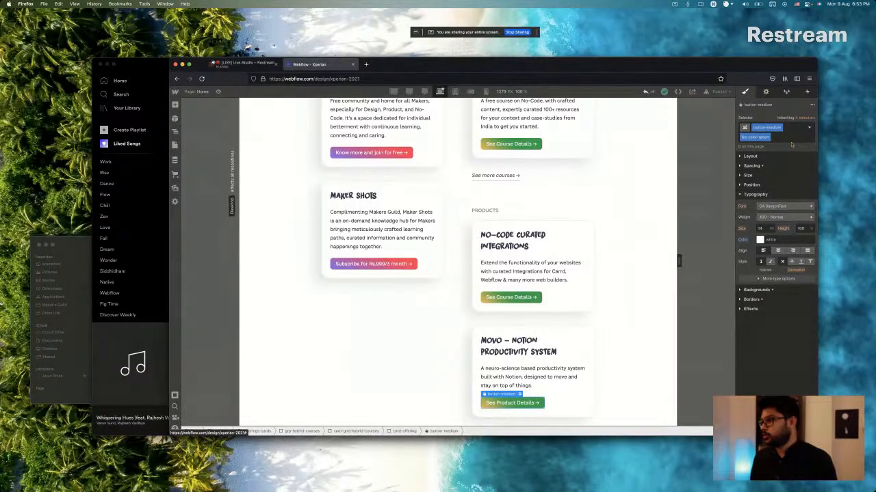
Replace the green background combo class on the Movo card's button with a new combo class named bg-color-grey.
left_click(788, 135)
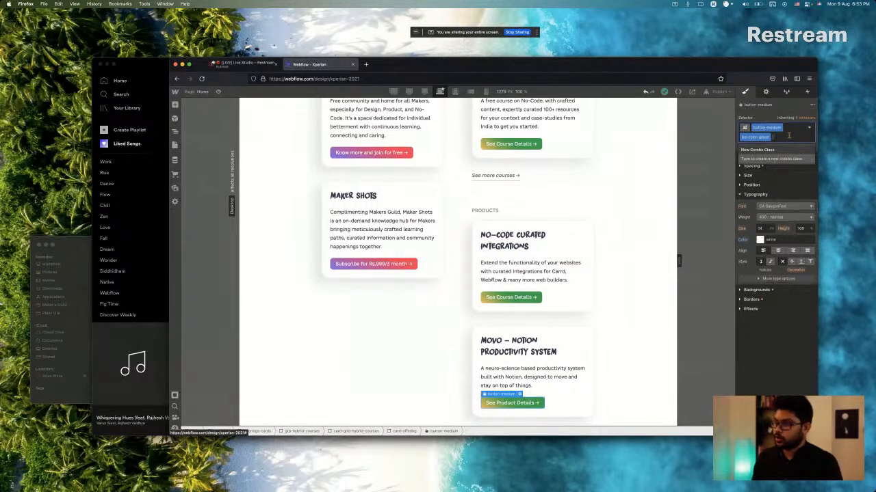
key("BackSpace")
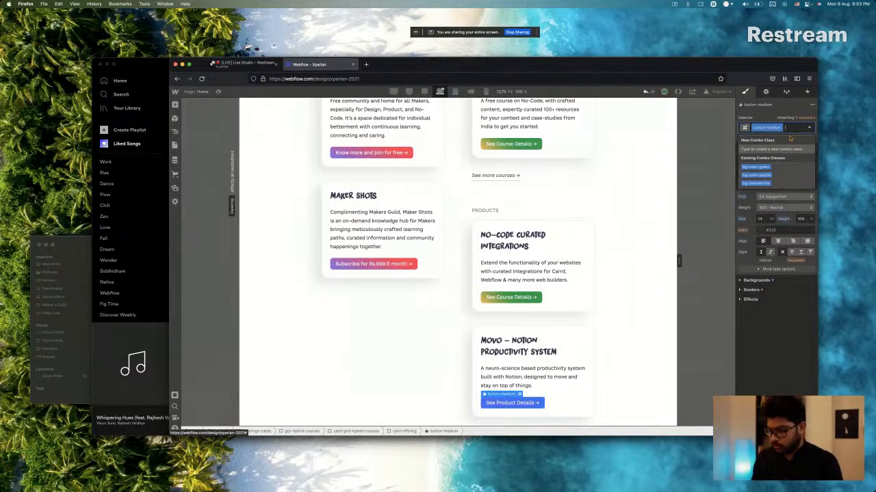
type("b")
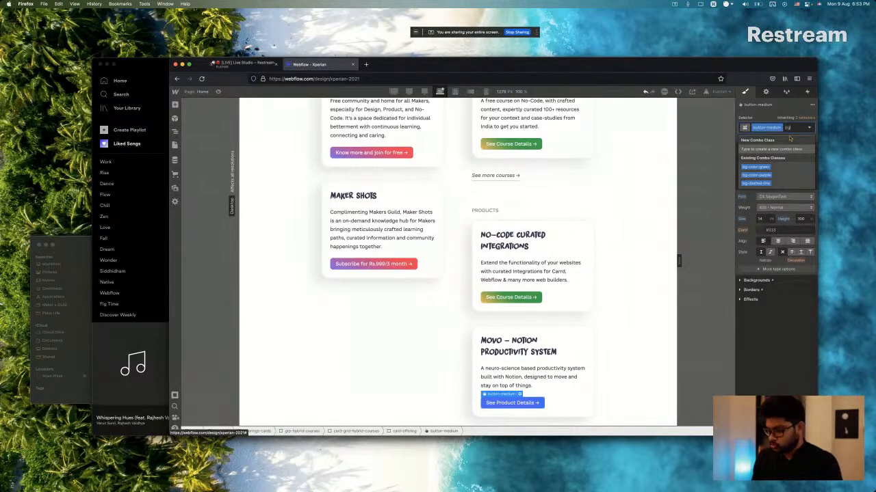
type("g-col")
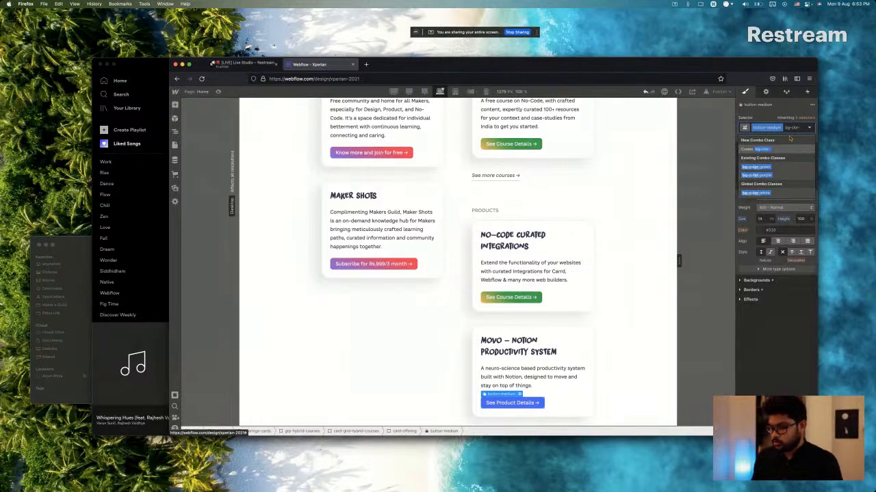
type("or-grey")
key("Return")
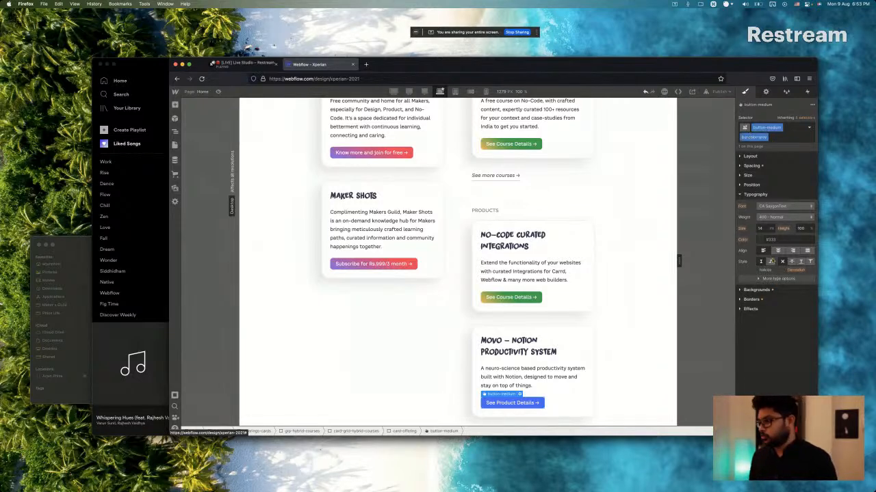
Add a linear gradient background to the Movo card's button.
left_click(756, 290)
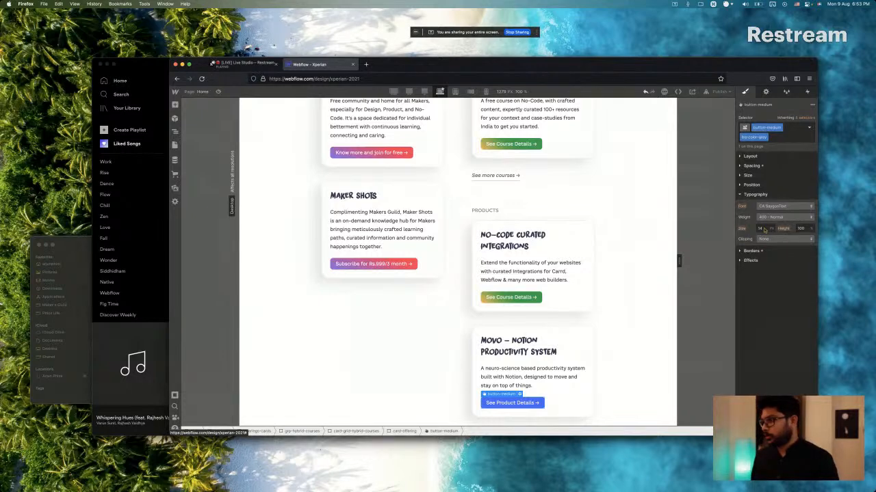
left_click(759, 229)
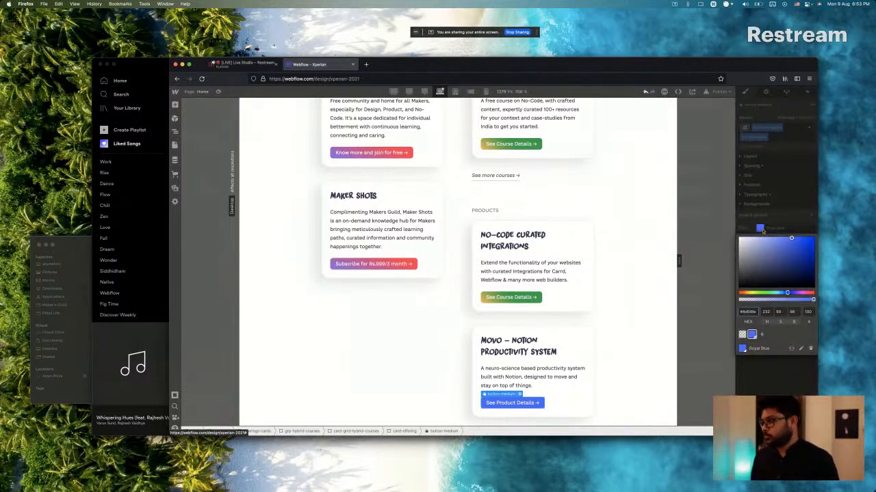
left_click(794, 214)
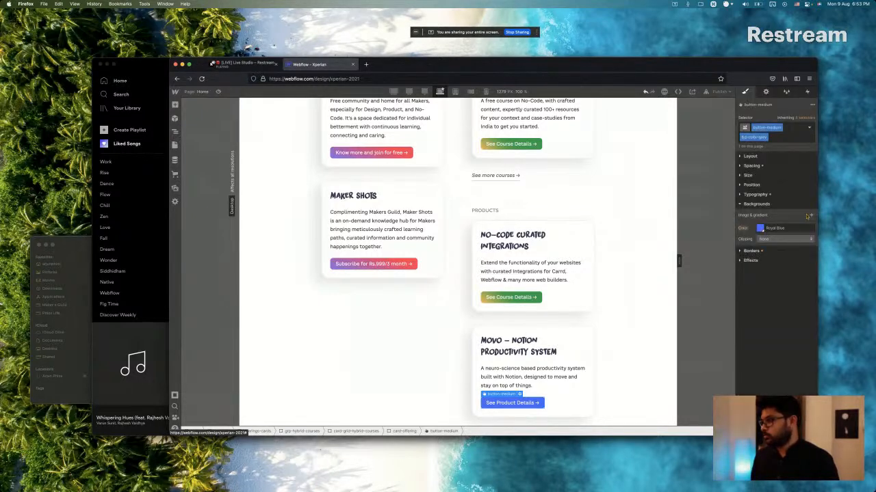
left_click(811, 215)
left_click(777, 237)
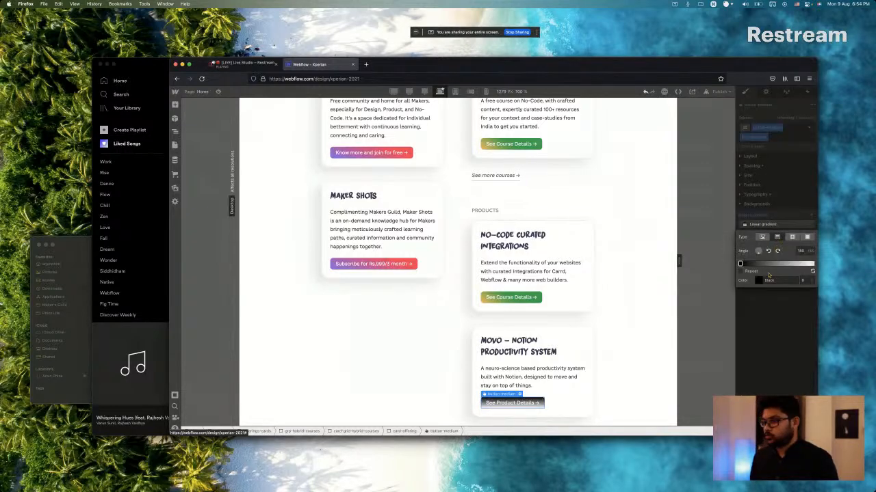
Copy the starting colour of the Movo button's gradient in Sketch and apply it to the first gradient stop in Webflow.
key("super+Tab")
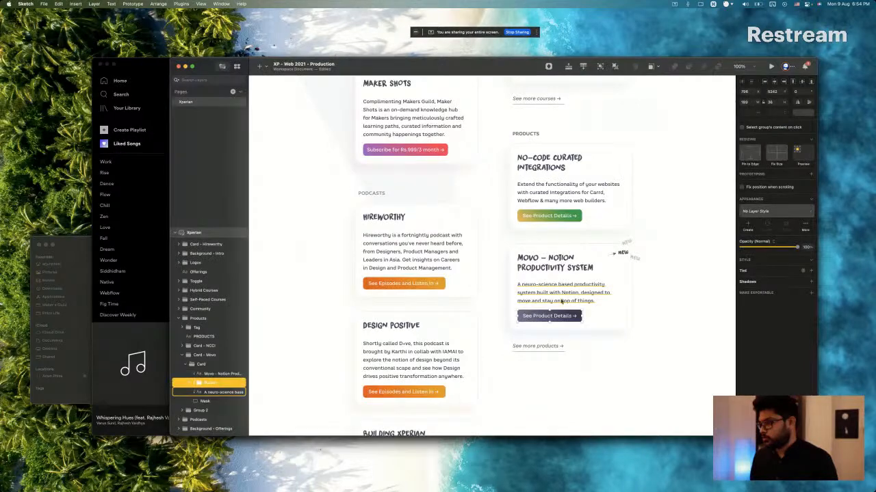
double_click(562, 314)
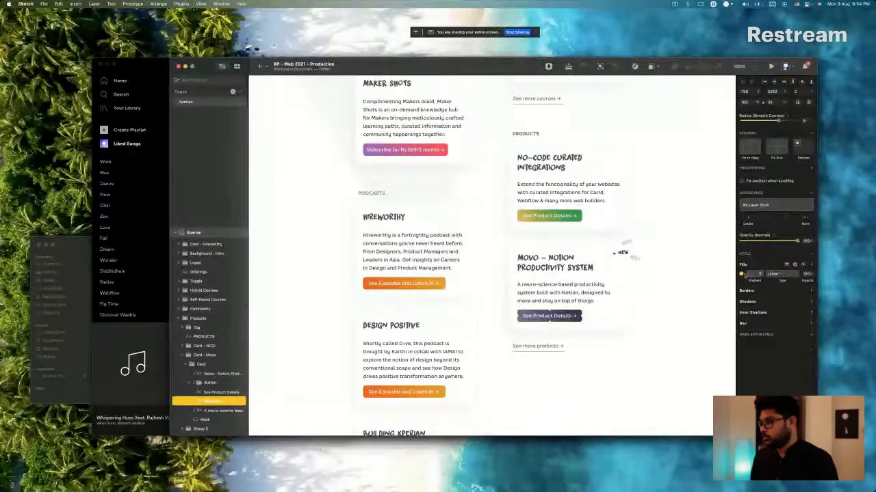
left_click(751, 274)
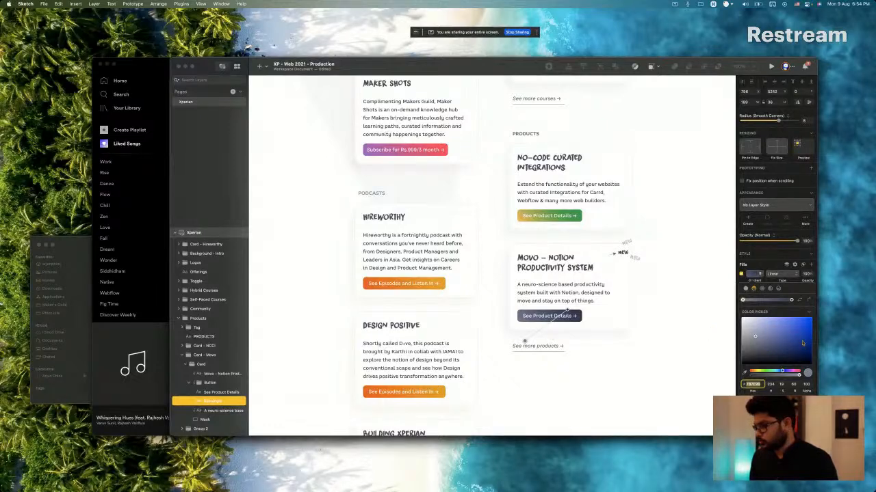
key("super+Tab")
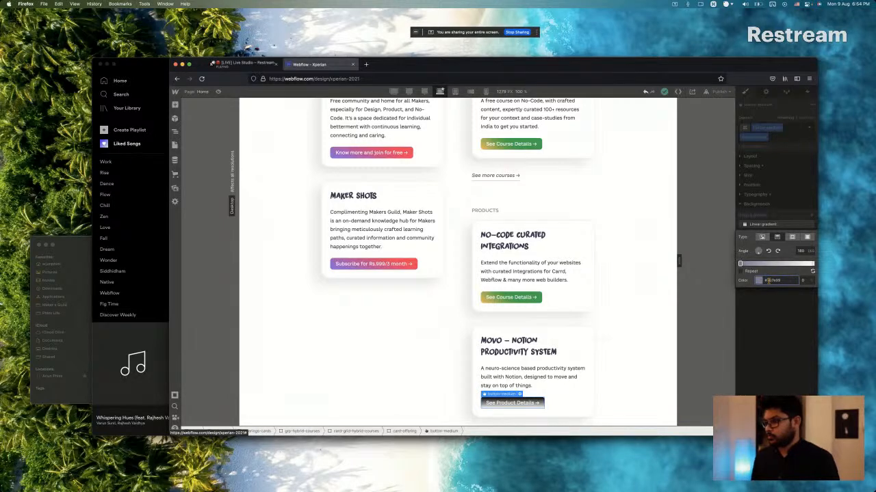
Copy the Movo button's end gradient colour from Sketch and set the last gradient stop in Webflow to #373a54.
key("super+Tab")
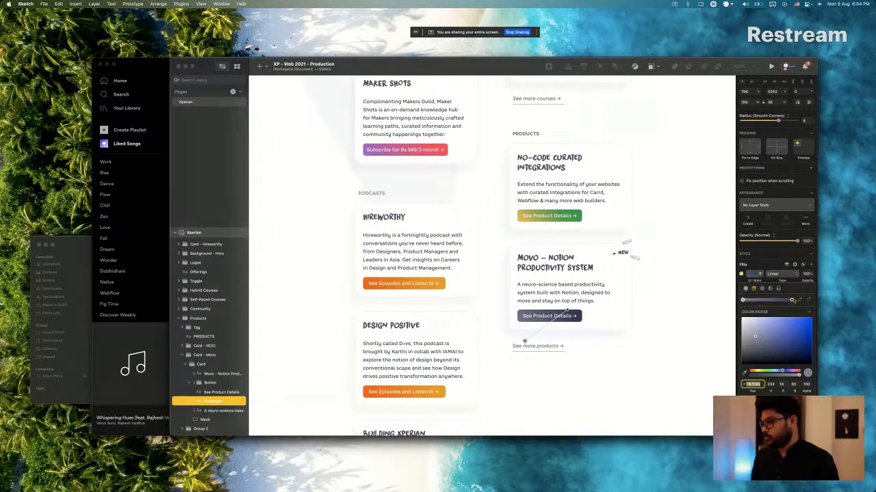
key("super+Tab")
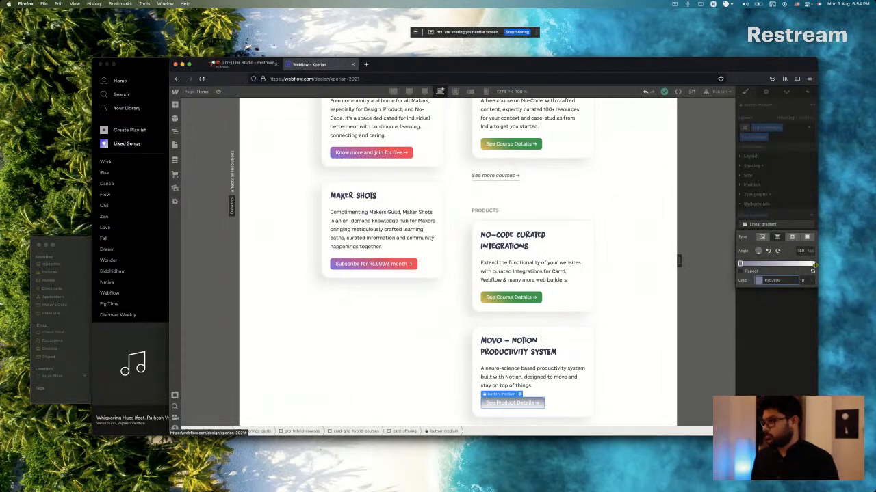
left_click(813, 264)
left_click(776, 281)
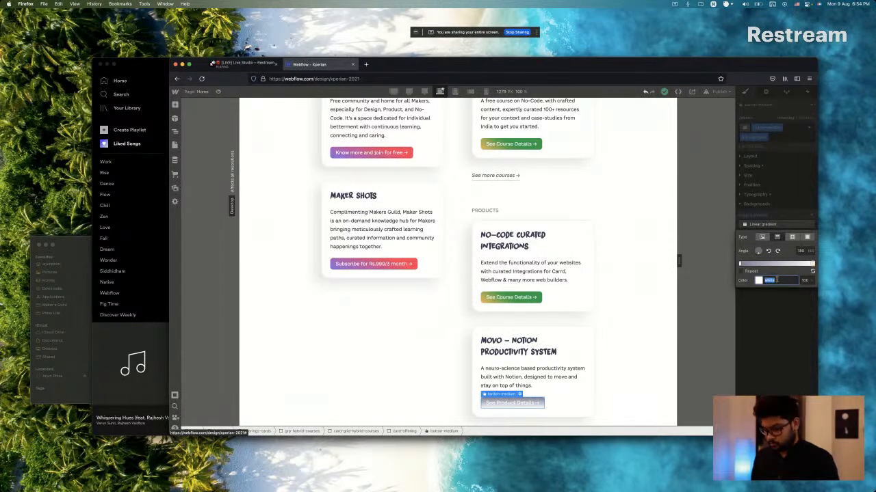
type("#373a54")
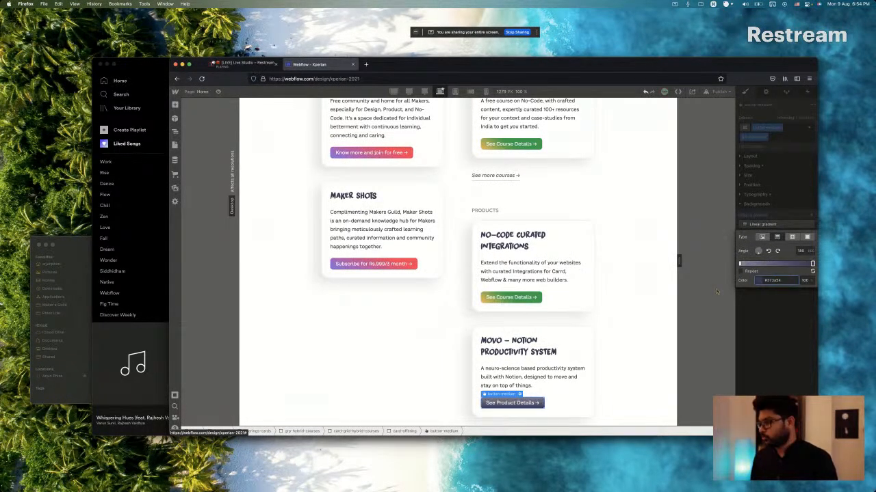
Set the angle of the Movo button's linear gradient to 24 degrees.
left_click(760, 251)
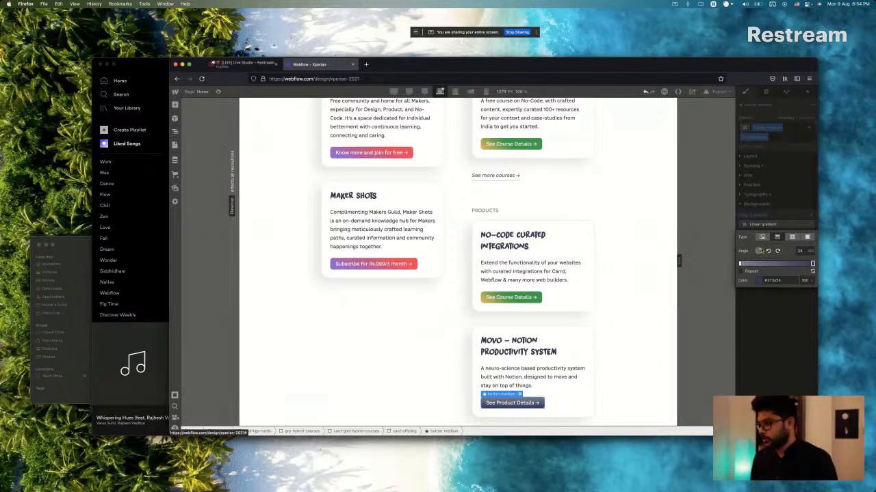
left_click(799, 251)
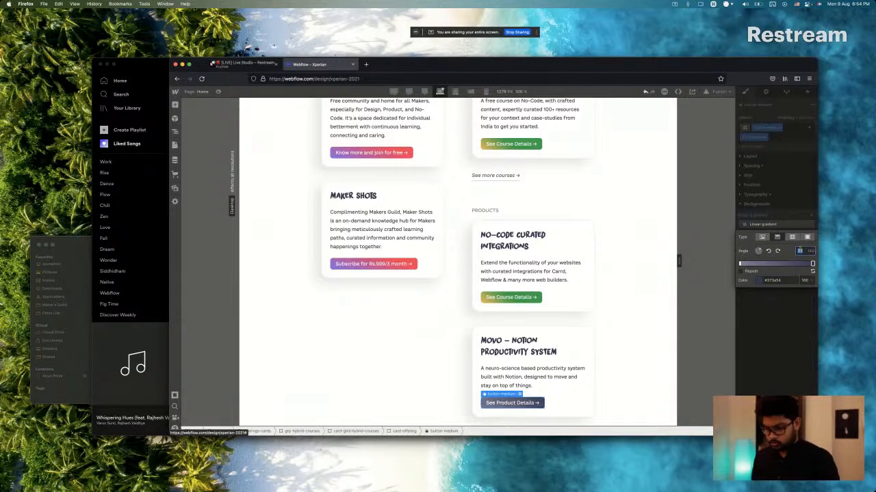
type("24")
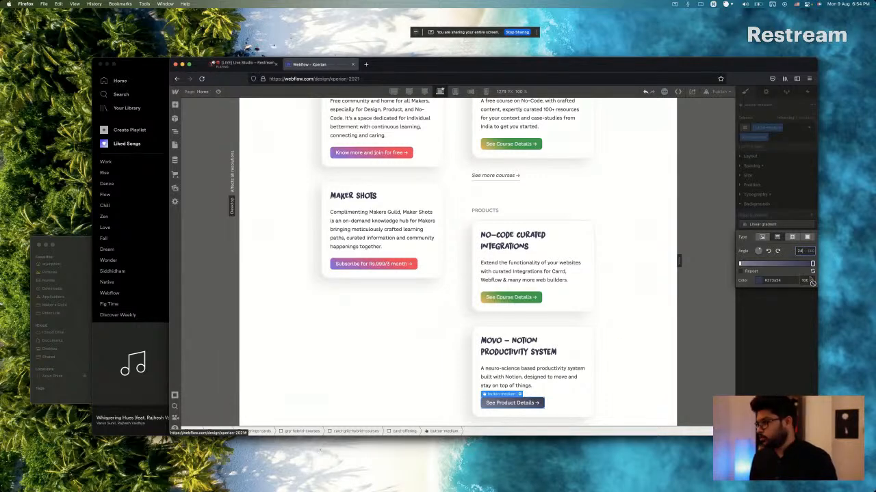
Move the dark end stop of the Movo button's gradient inward to about 84% and close the gradient settings.
left_click(812, 263)
left_click_drag(812, 264, 800, 264)
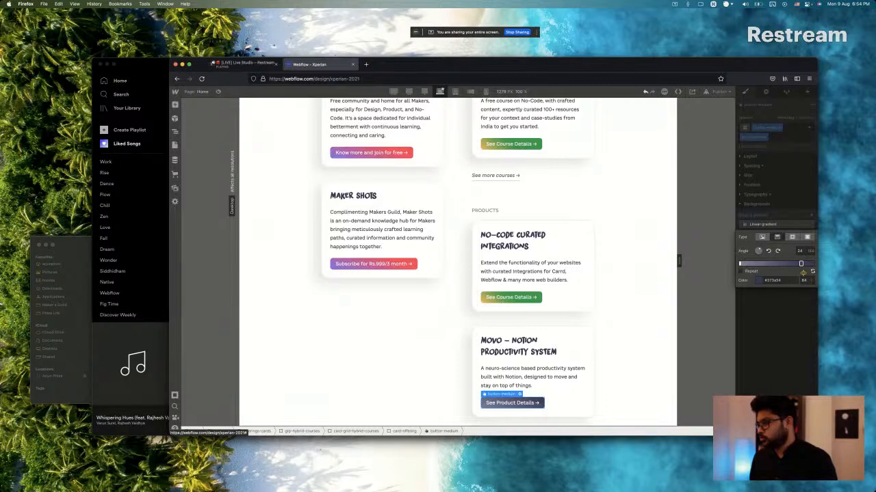
key("Return")
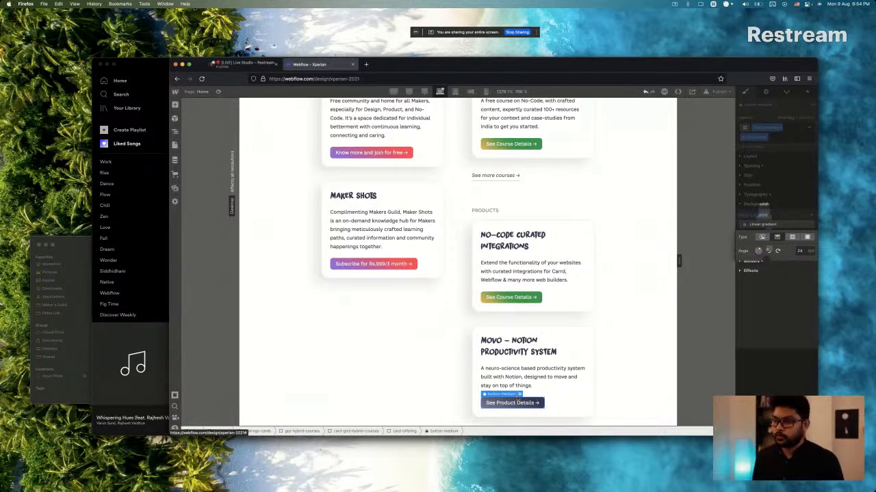
left_click(762, 208)
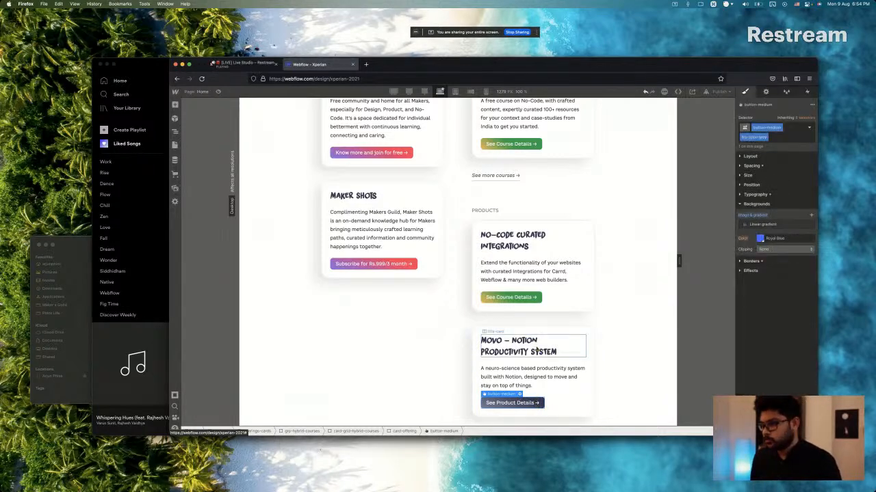
Compare the Movo card's button with the Sketch design and set its background colour to transparent.
key("super+Tab")
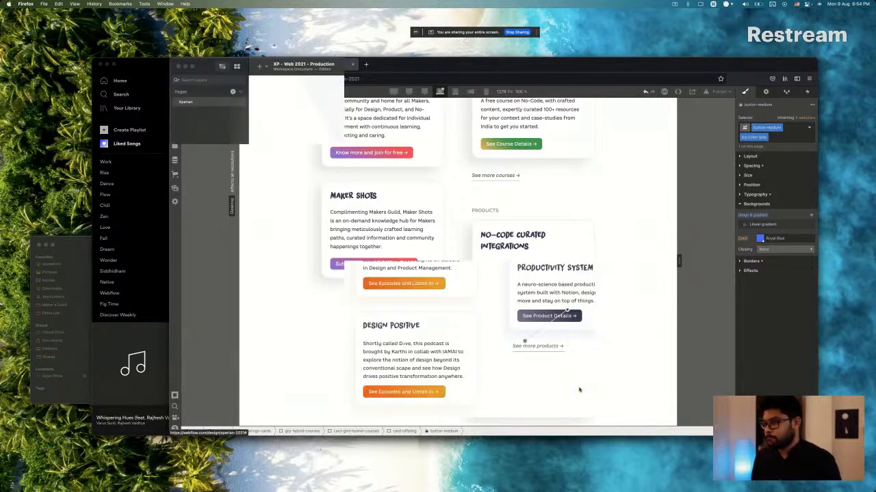
key("super+Tab")
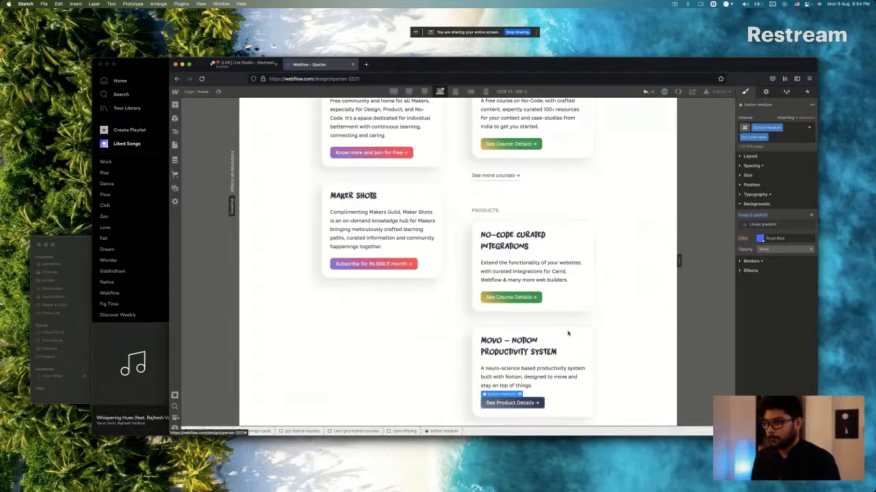
left_click(566, 342)
scroll(567, 342, "down", 2)
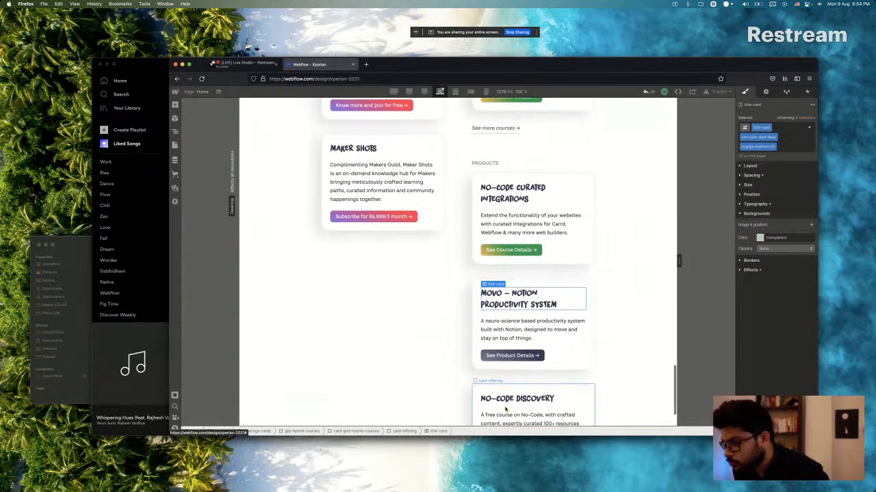
left_click(511, 355)
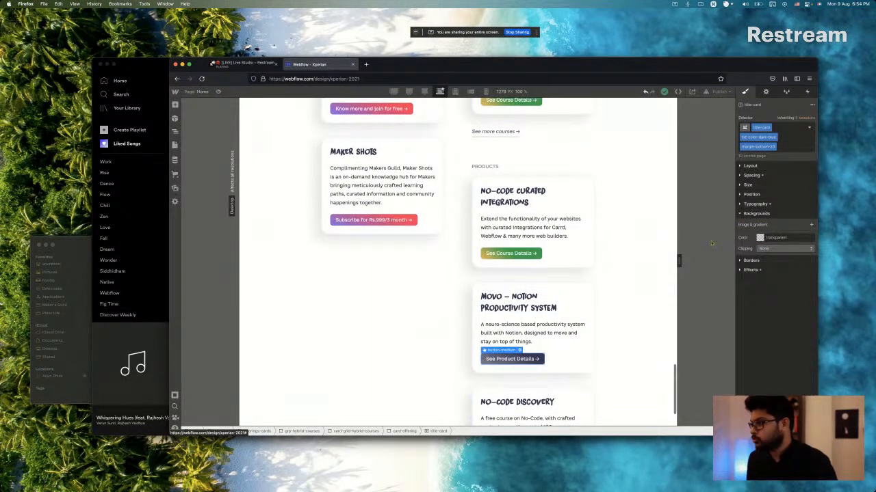
left_click(761, 239)
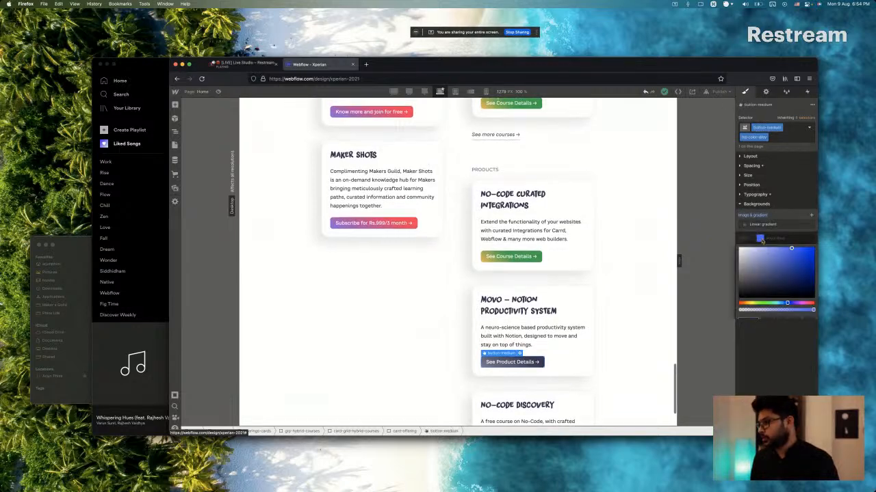
left_click(743, 345)
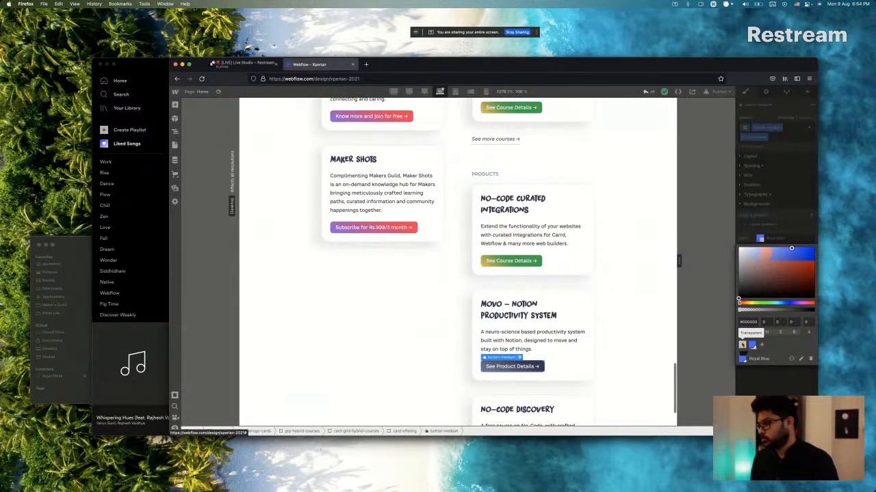
left_click(753, 379)
Set the background colour behind the purple gradient of the Maker Shots card's button to transparent.
scroll(517, 334, "up", 1)
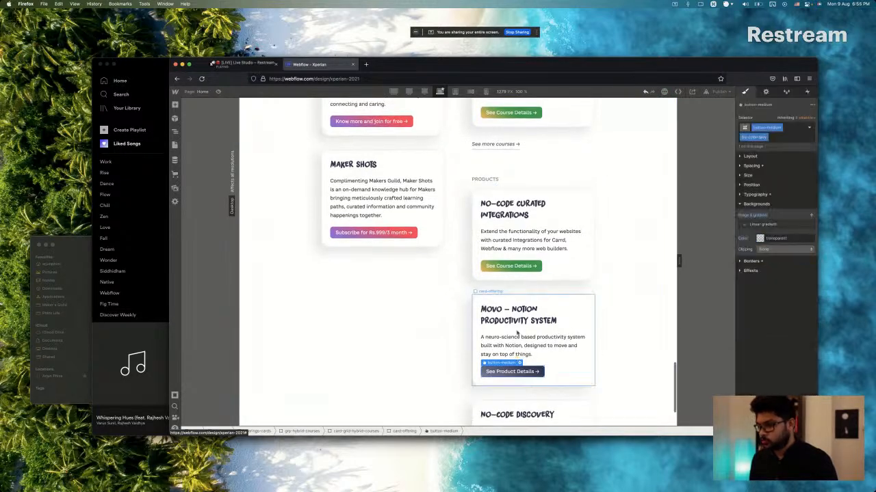
left_click(523, 250)
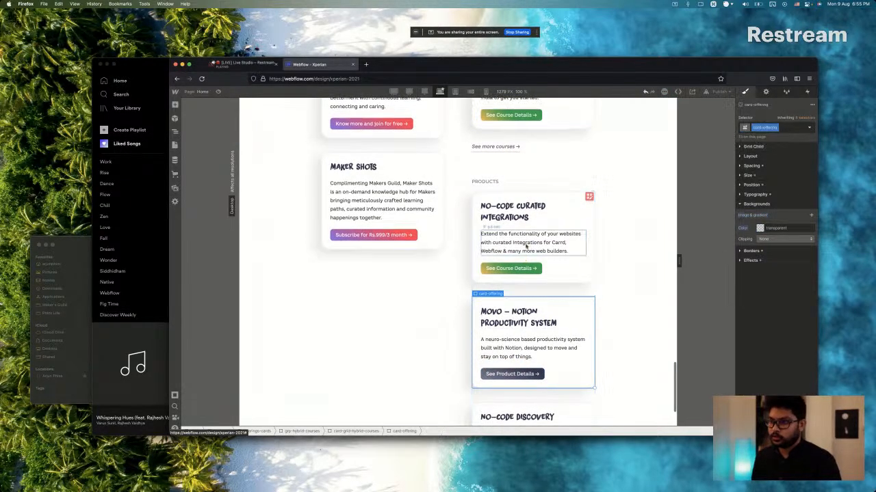
left_click(369, 235)
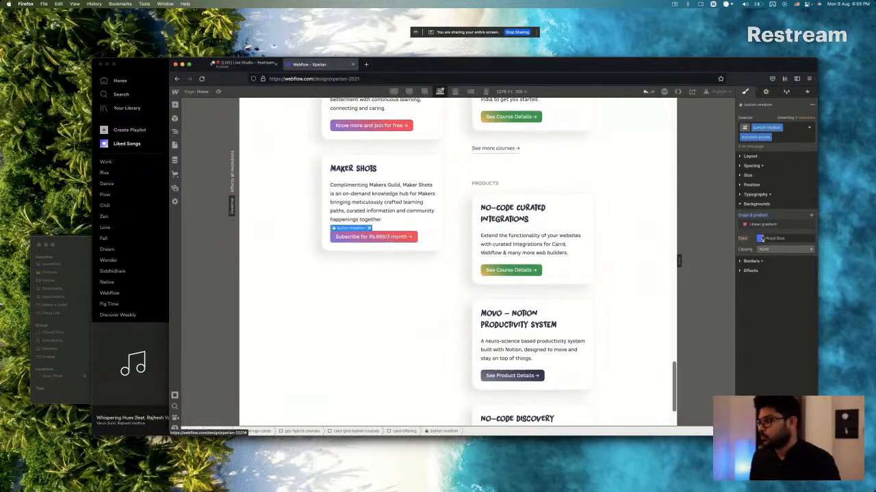
left_click(760, 238)
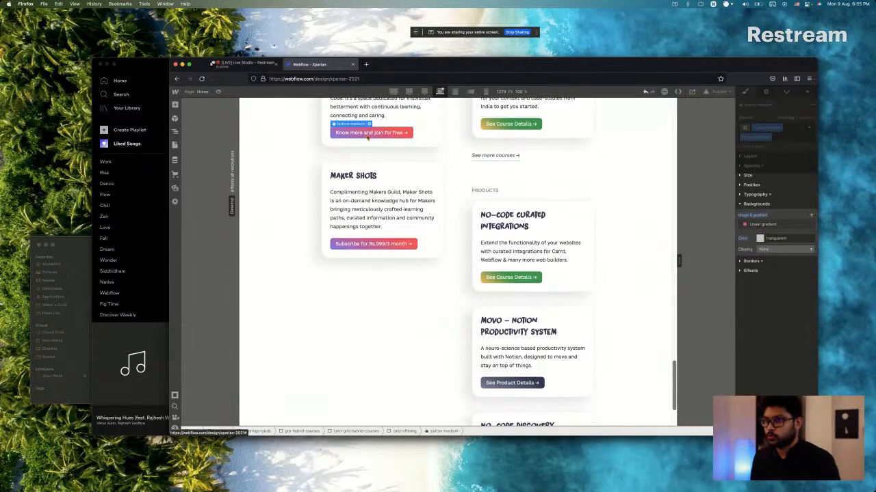
Delete the extra No-Code Discovery card below the Movo card in the Products section.
scroll(383, 225, "down", 2)
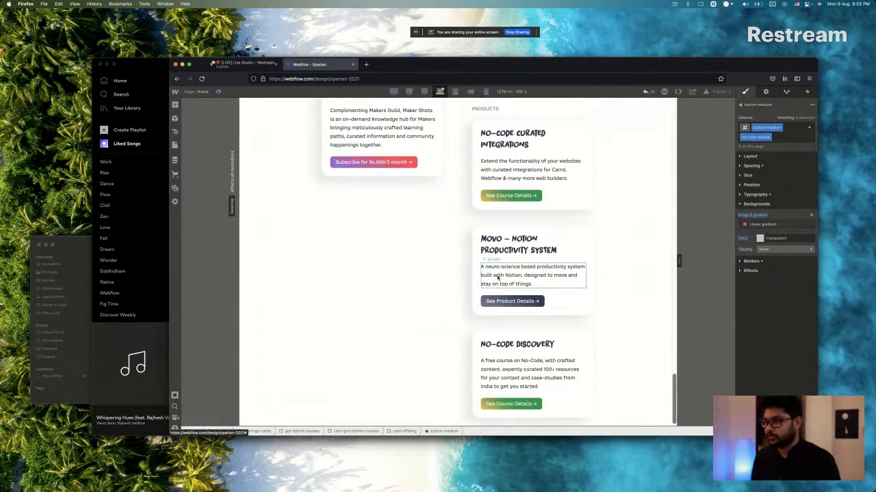
scroll(488, 264, "down", 1)
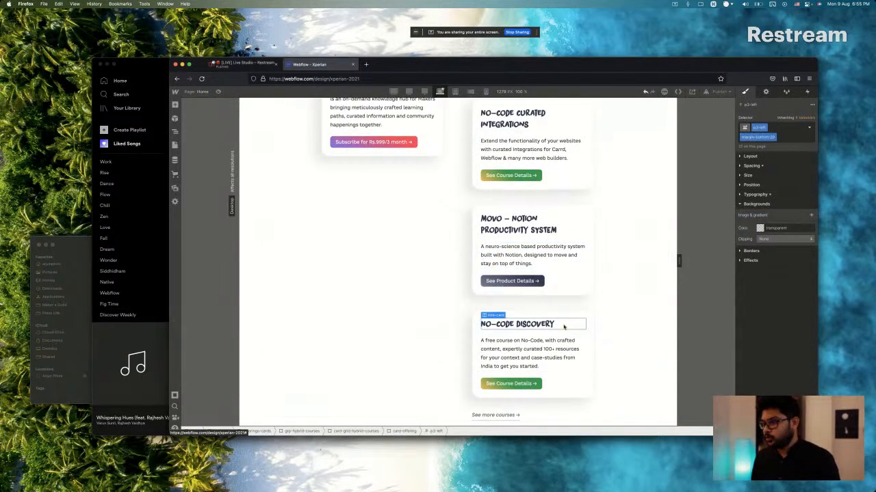
left_click(577, 319)
key("super+Tab")
key("super+Tab")
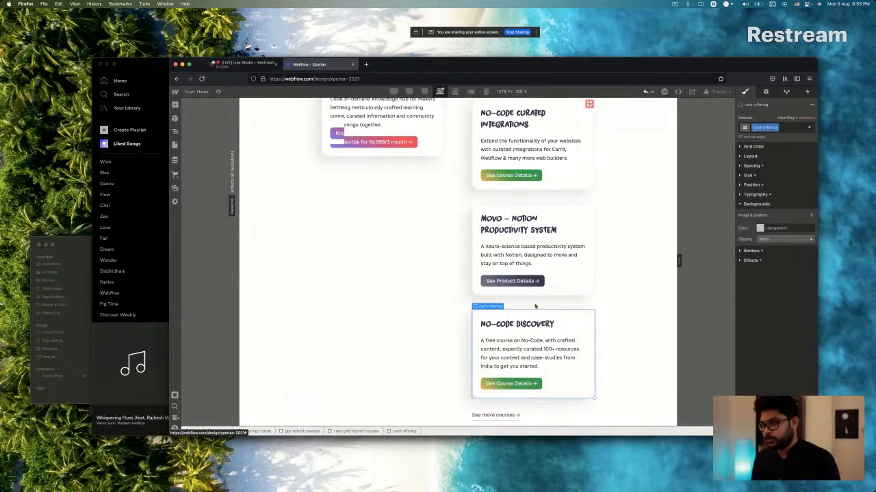
key("Delete")
Change the link text below the Products cards to "See more products →", matching the Sketch design.
key("super+Tab")
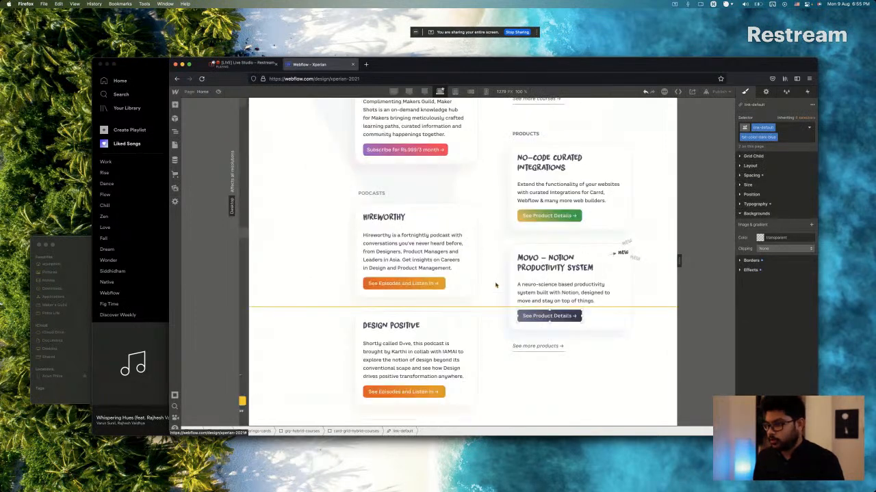
key("super+Tab")
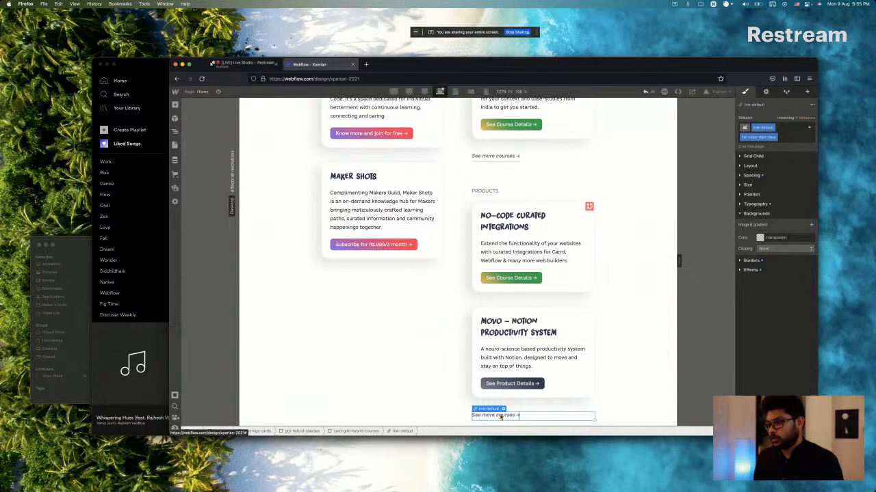
double_click(503, 416)
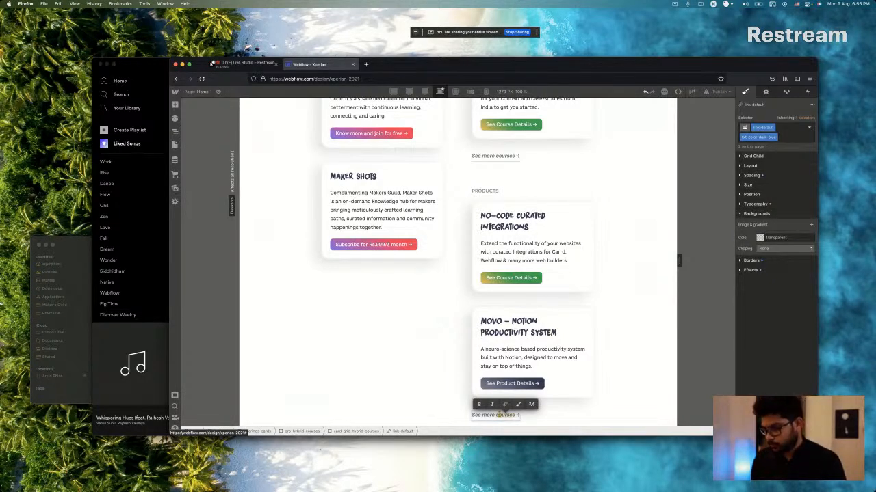
type("products")
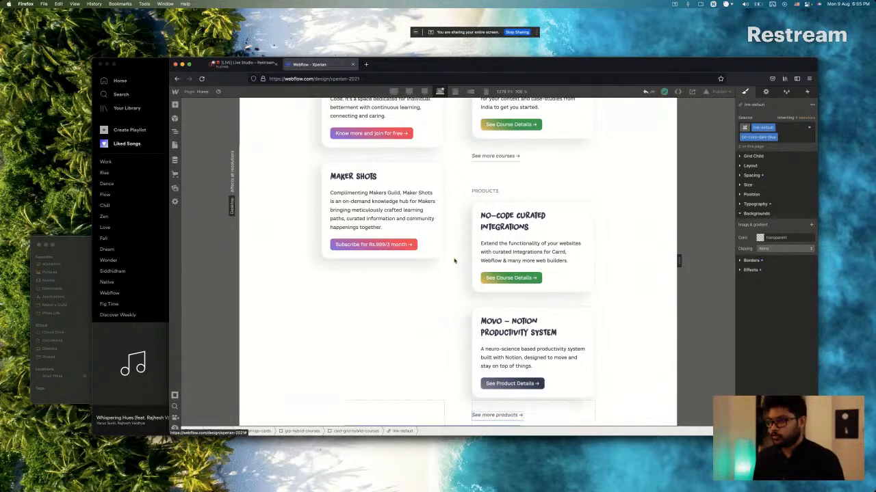
Switch to Sketch and examine the Podcasts section's cards and their placement below Maker Shots.
key("super+Tab")
key("super+Tab")
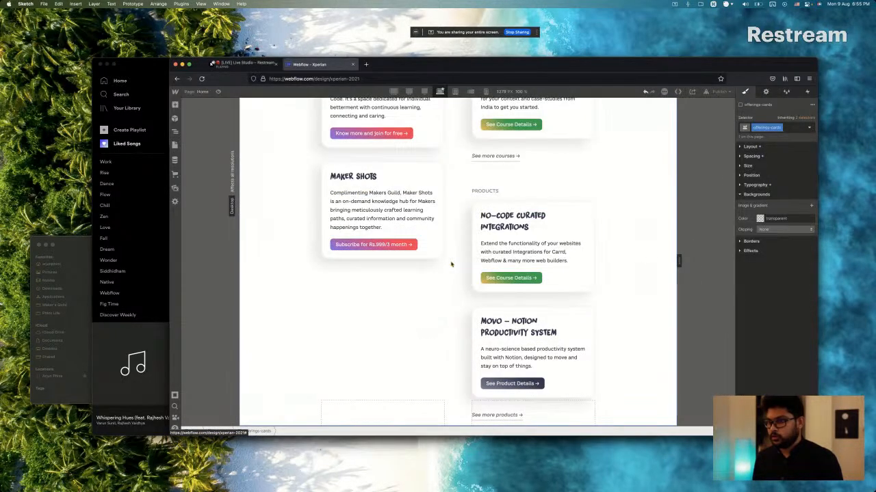
key("super+Tab")
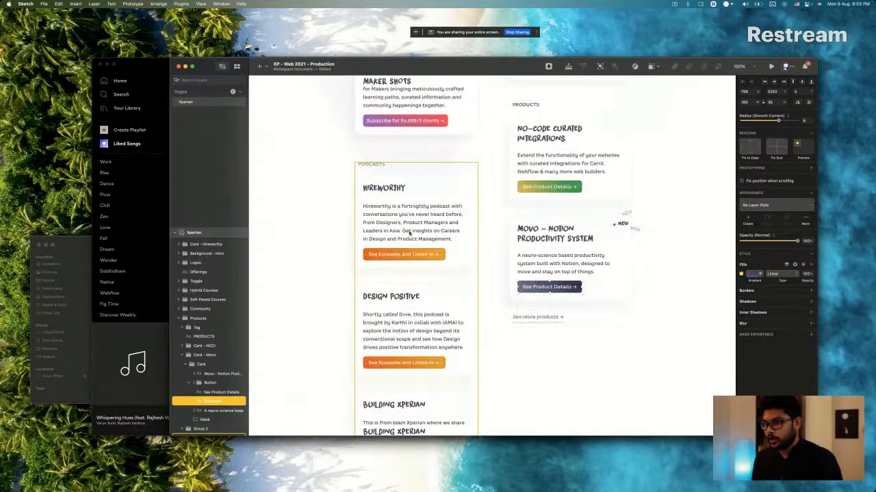
scroll(409, 233, "down", 3)
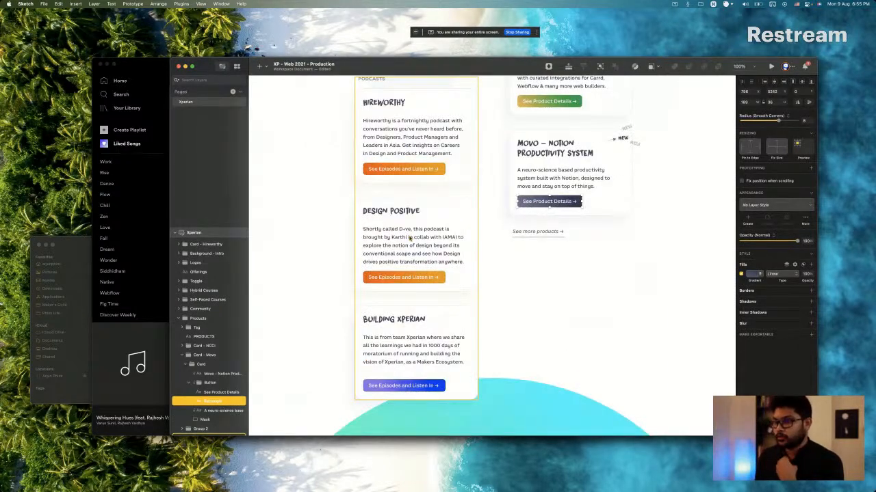
scroll(409, 238, "up", 5)
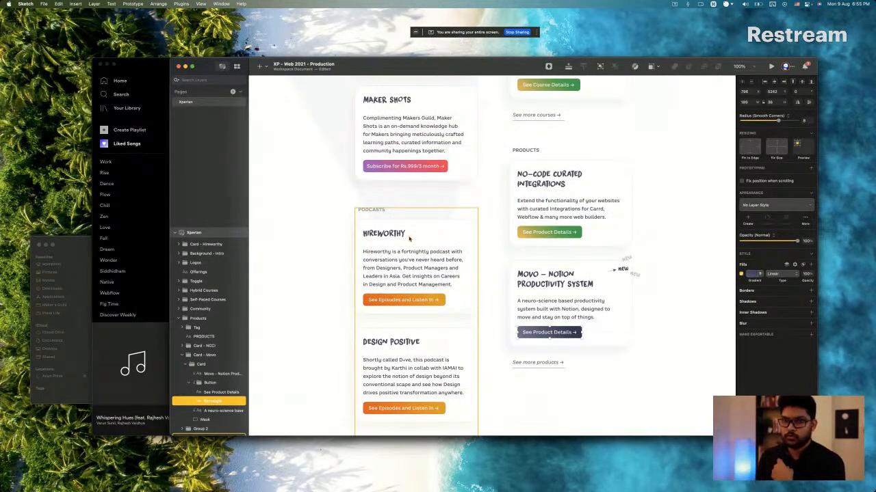
Switch to Webflow and paste a copy of the Community card group into the Offerings cards grid.
scroll(409, 238, "up", 3)
scroll(409, 238, "down", 3)
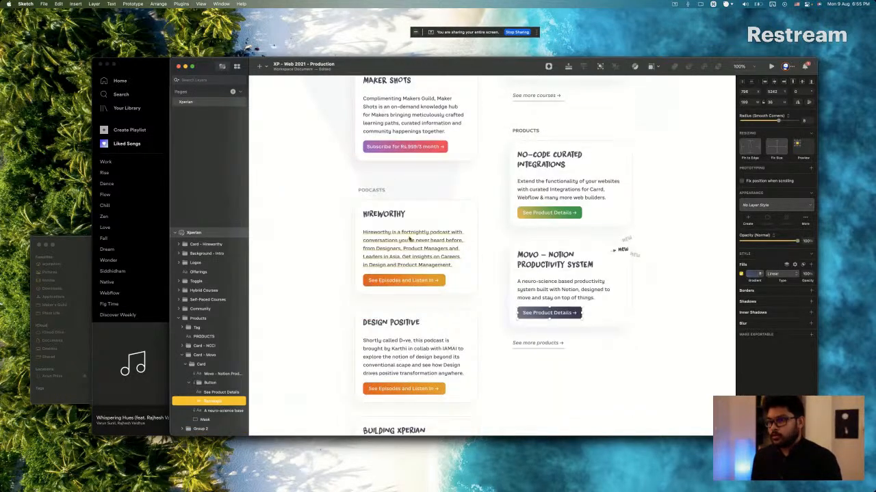
key("super+Tab")
scroll(409, 238, "up", 5)
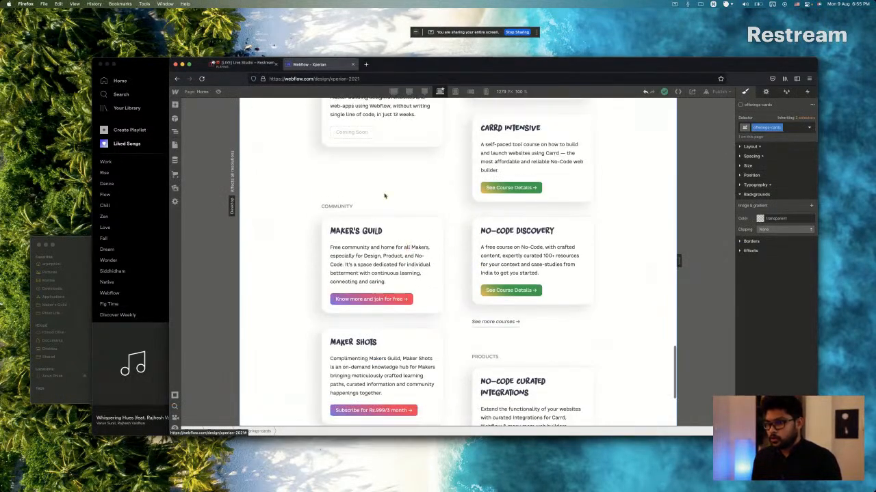
left_click(382, 214)
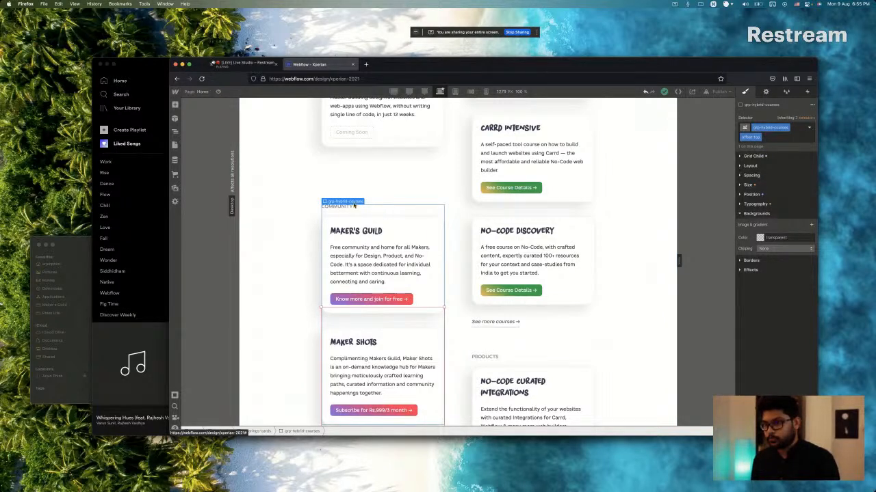
mouse_move(355, 204)
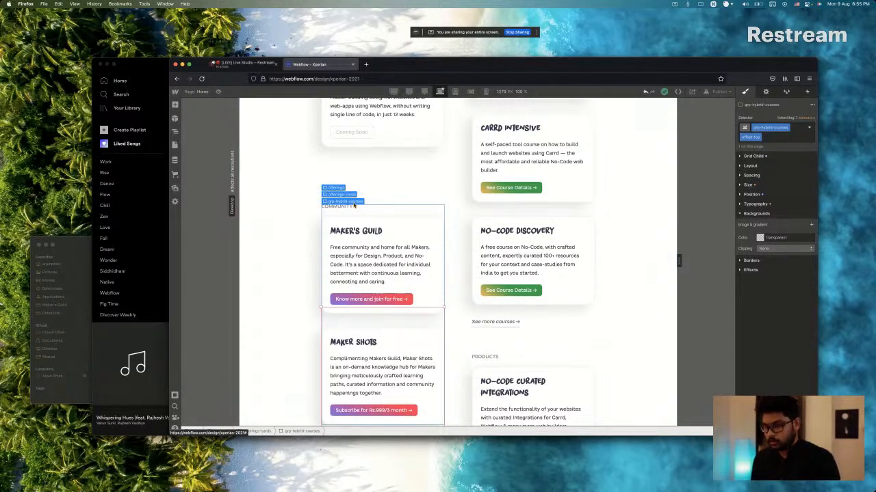
scroll(402, 246, "down", 5)
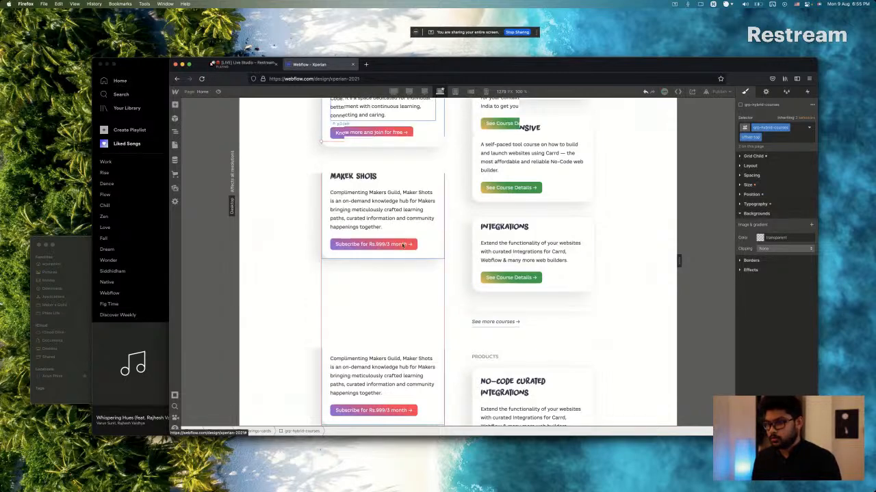
key("super+v")
scroll(402, 246, "up", 3)
scroll(402, 245, "down", 5)
scroll(363, 193, "up", 3)
left_click(364, 192)
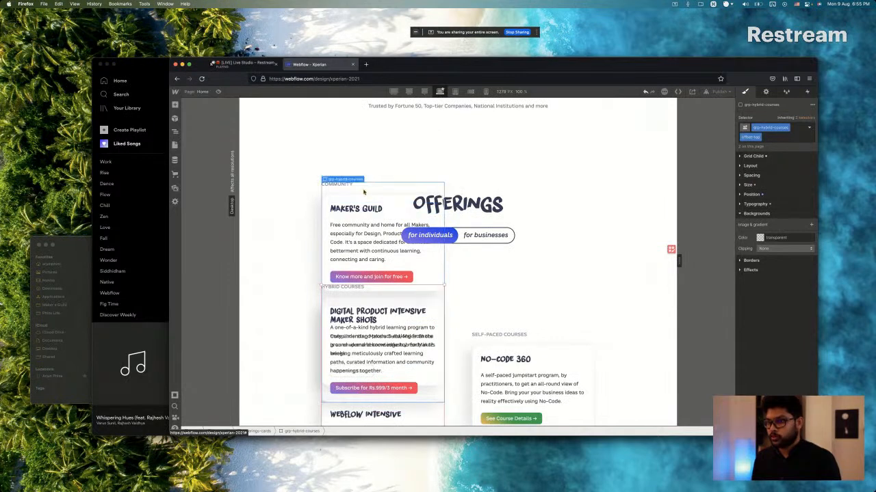
Place the copied Community group manually in grid row 3, setting both its row start and row end to 3.
left_click(752, 157)
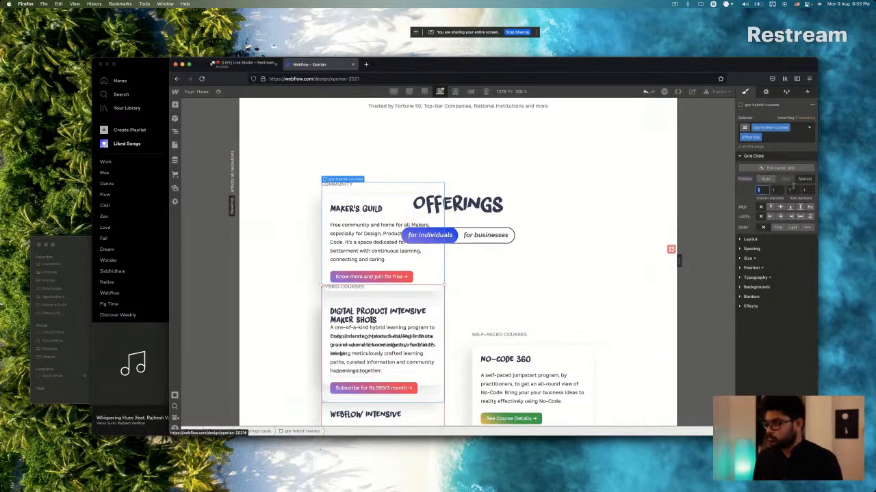
left_click(792, 190)
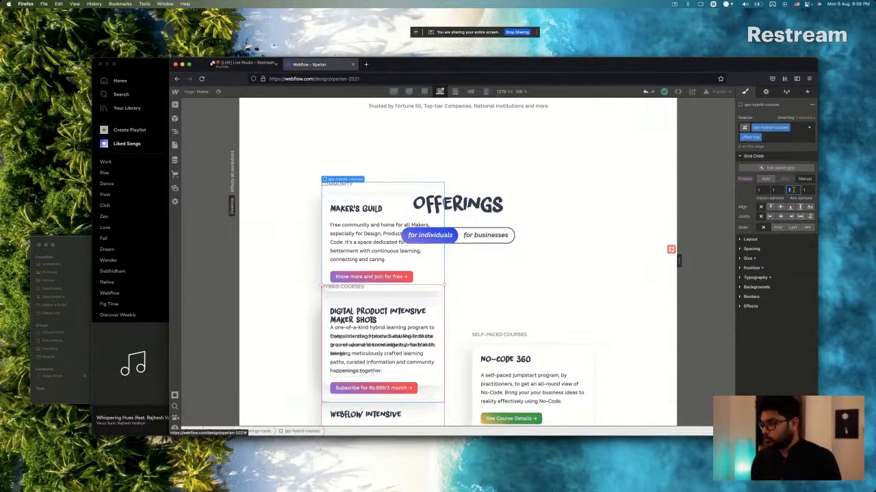
type("3")
key("Tab")
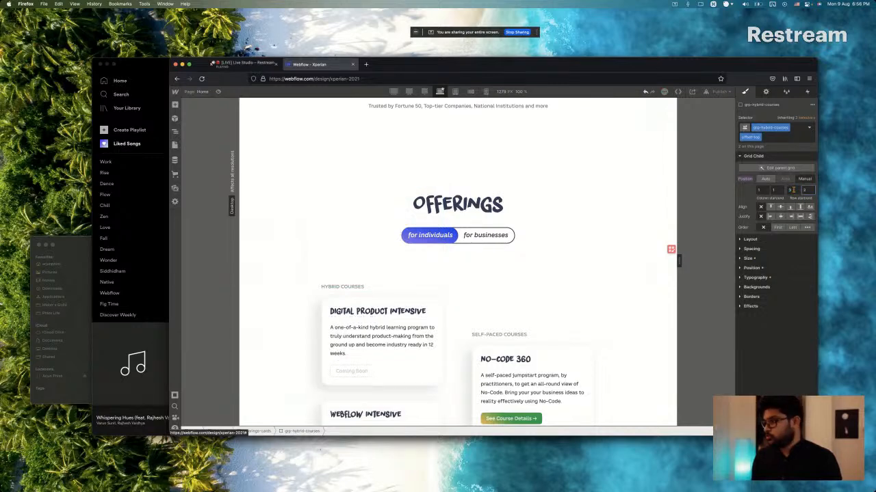
scroll(383, 239, "down", 5)
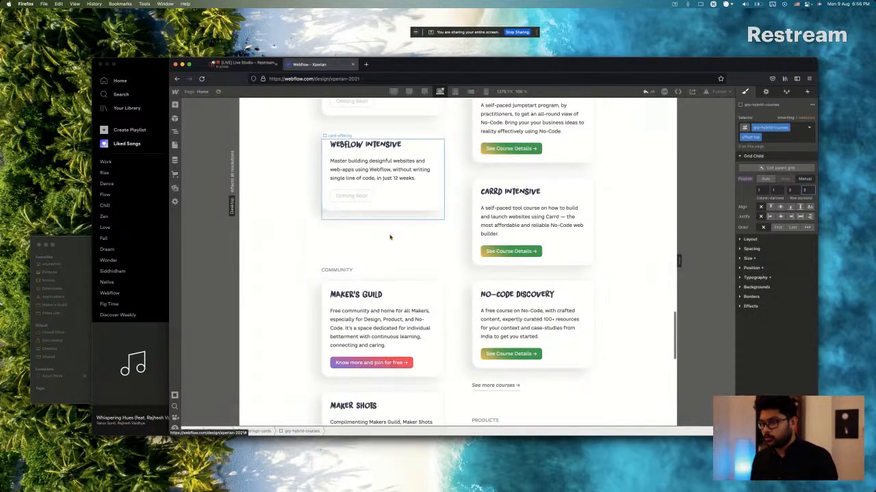
scroll(499, 235, "down", 3)
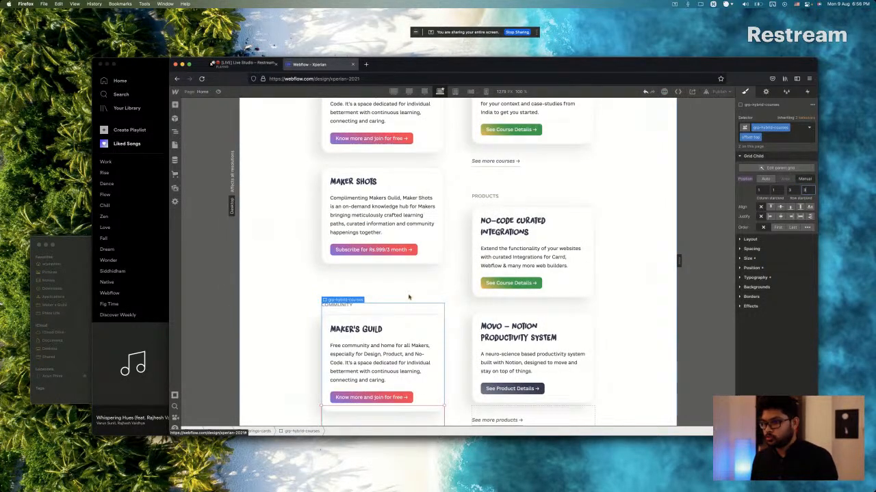
scroll(410, 298, "down", 1)
scroll(404, 254, "down", 2)
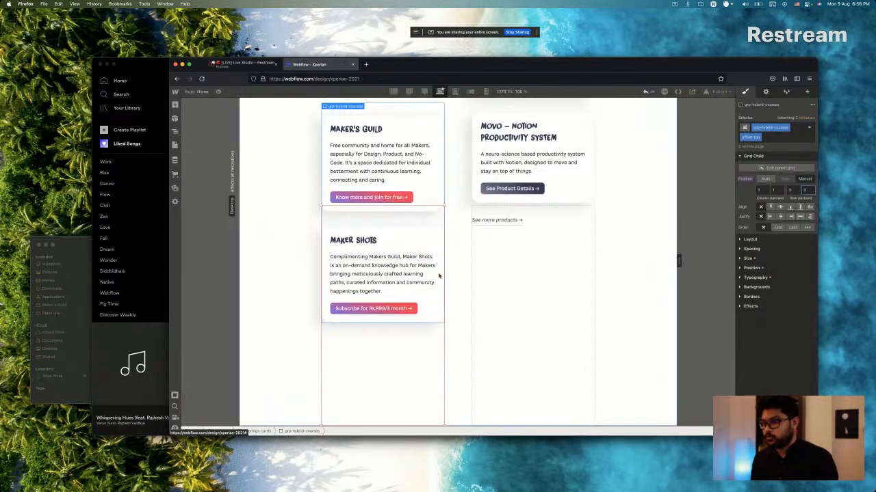
scroll(444, 236, "up", 1)
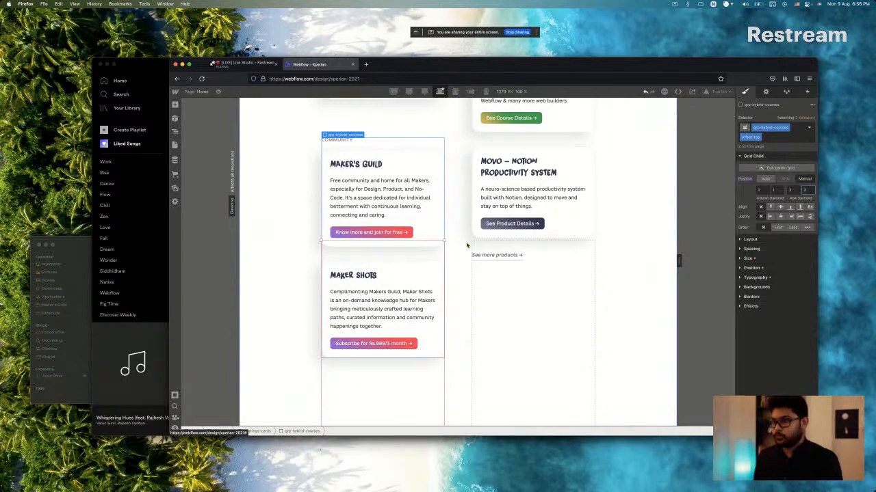
scroll(411, 245, "up", 1)
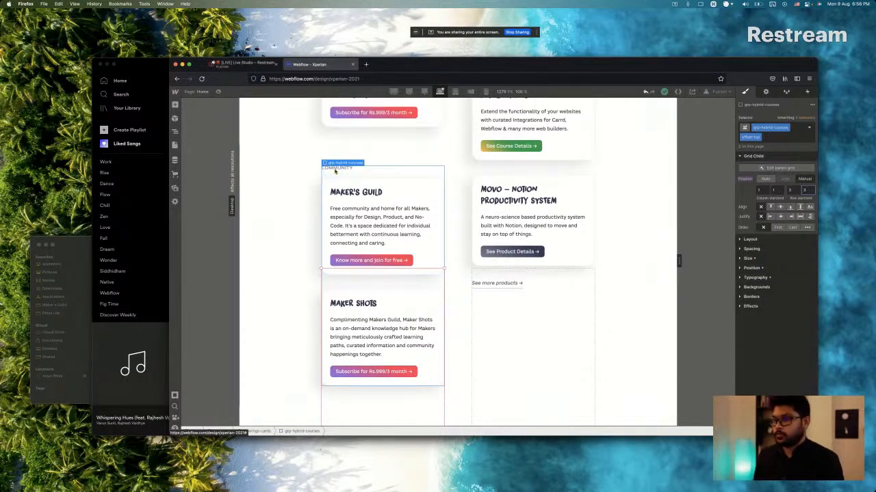
Copy the PODCASTS heading from Sketch and paste it into the copied group's Community heading in Webflow.
key("super+Tab")
left_click(369, 192)
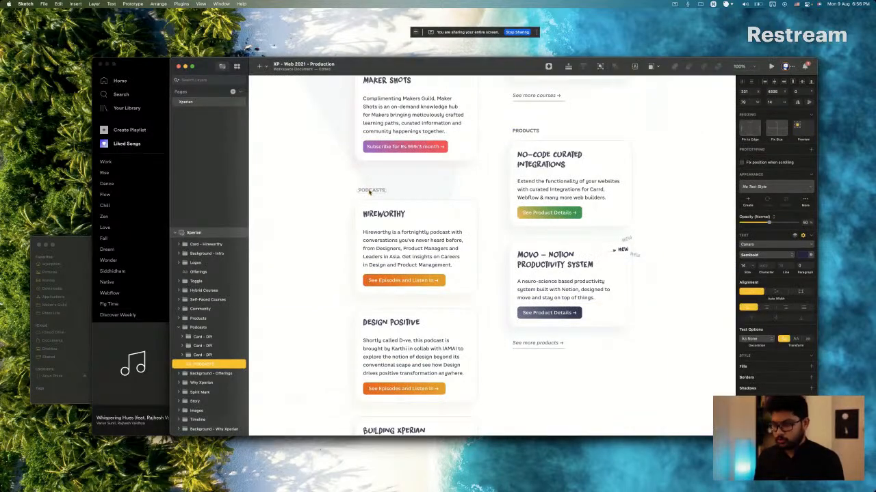
key("super+Tab")
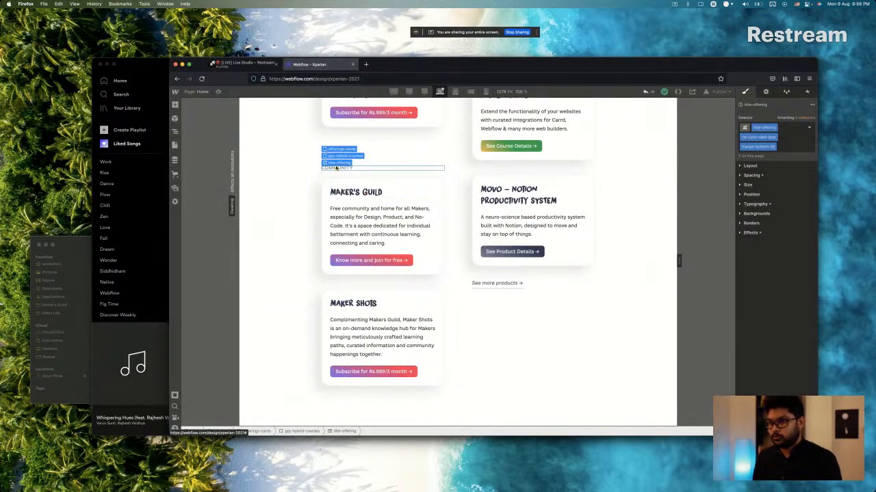
double_click(336, 168)
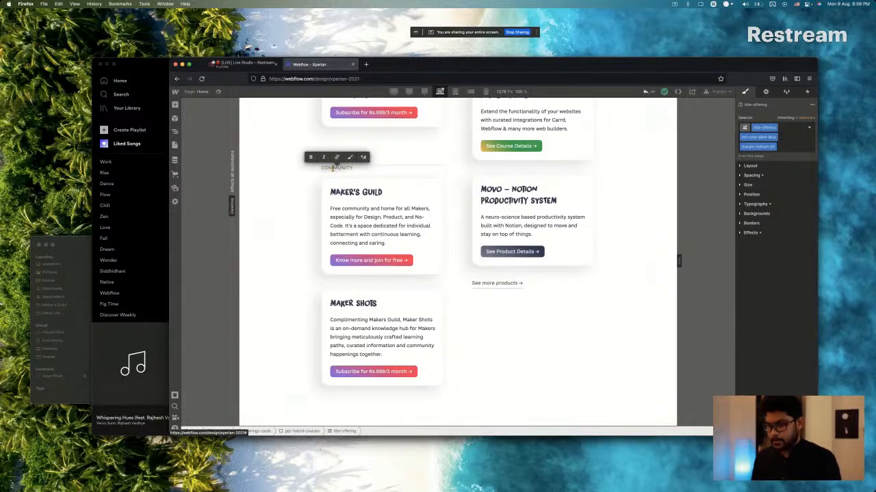
type("PODCASTS")
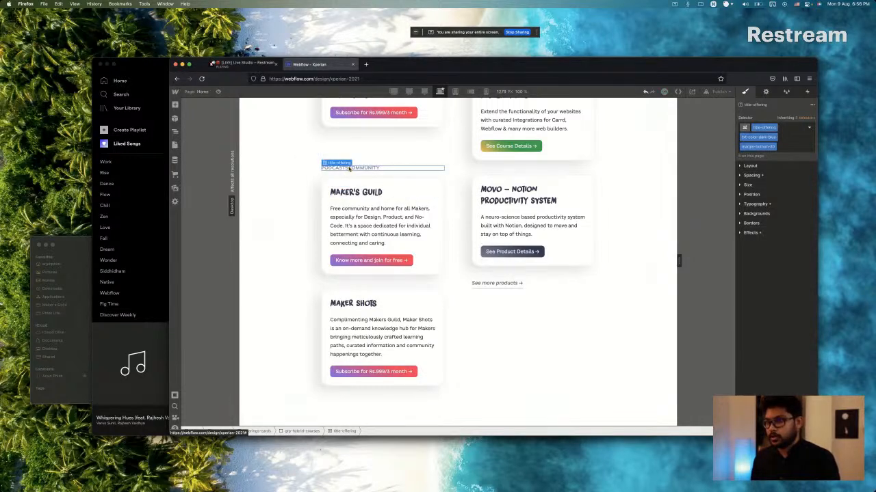
double_click(371, 169)
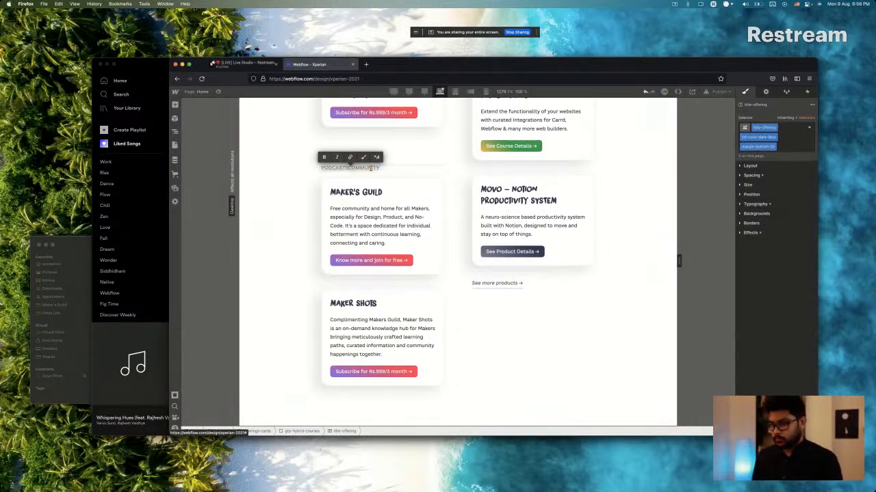
key("Escape")
type("PODCASTS")
key("super+a")
key("BackSpace")
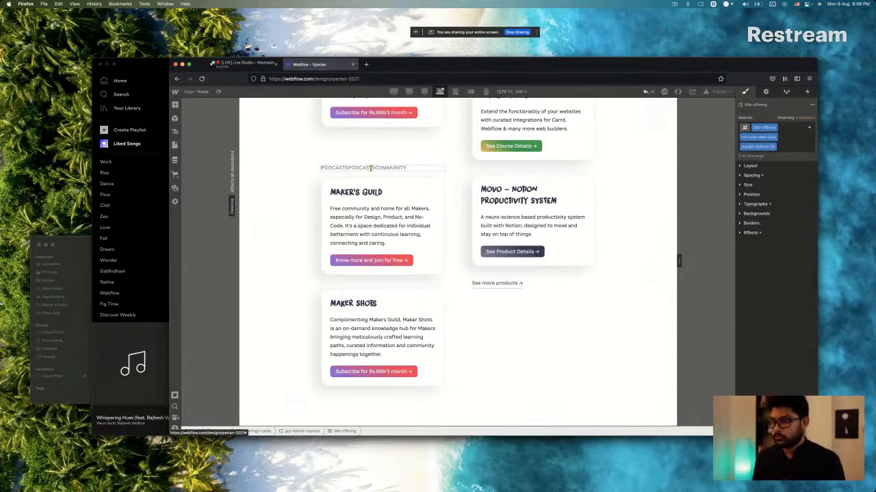
double_click(371, 169)
key("Escape")
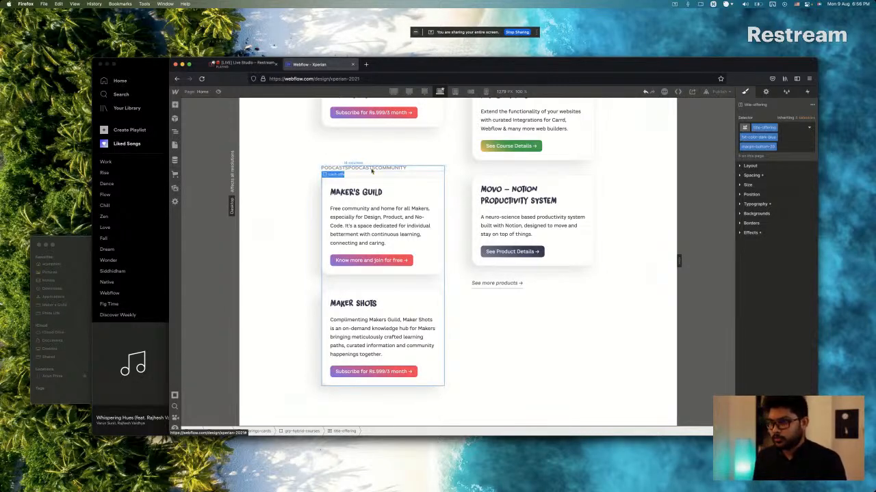
Replace the copied group's entire heading text with "PODCASTS".
double_click(371, 169)
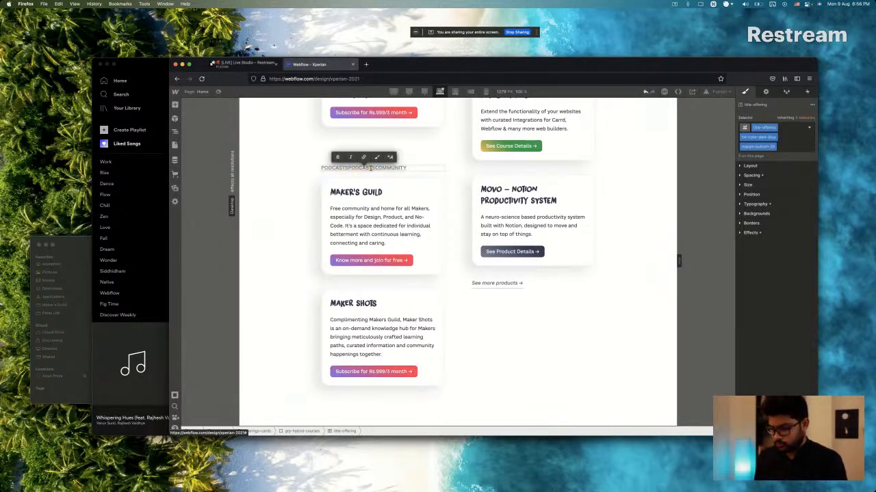
key("Left")
key("super+a")
key("BackSpace")
type("PODCASTS")
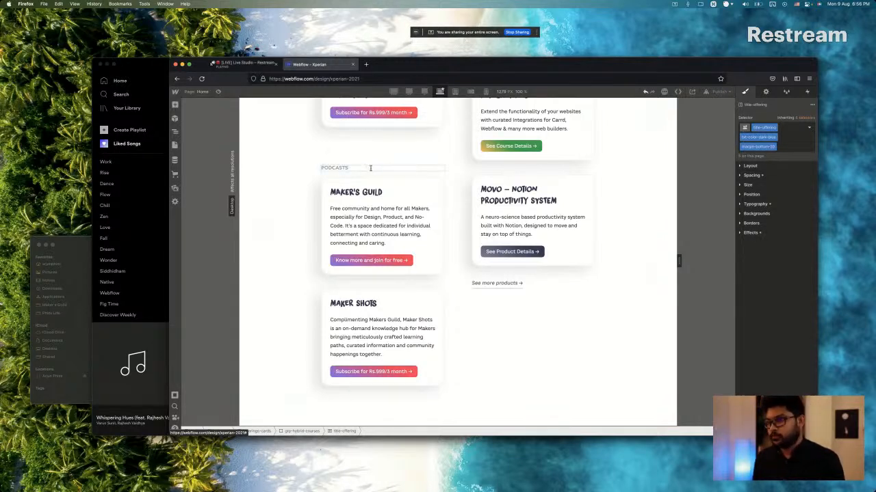
Copy the first podcast title from Sketch and replace the Maker's Guild title in the Podcasts group with "Hireworthy".
key("super+Tab")
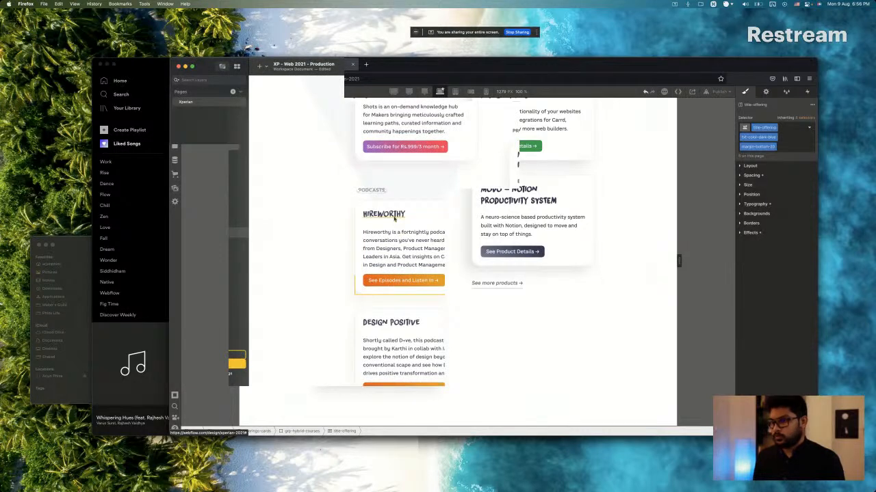
key("super+Tab")
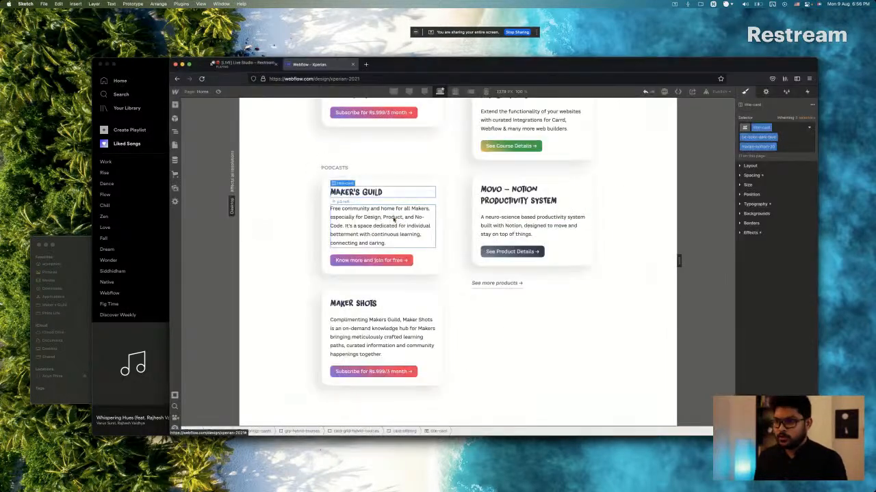
double_click(356, 191)
key("Escape")
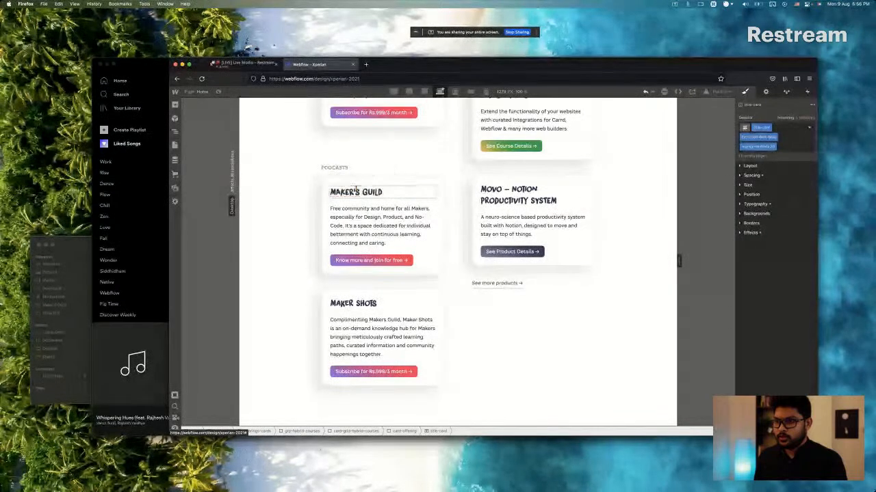
double_click(356, 191)
key("Escape")
double_click(356, 191)
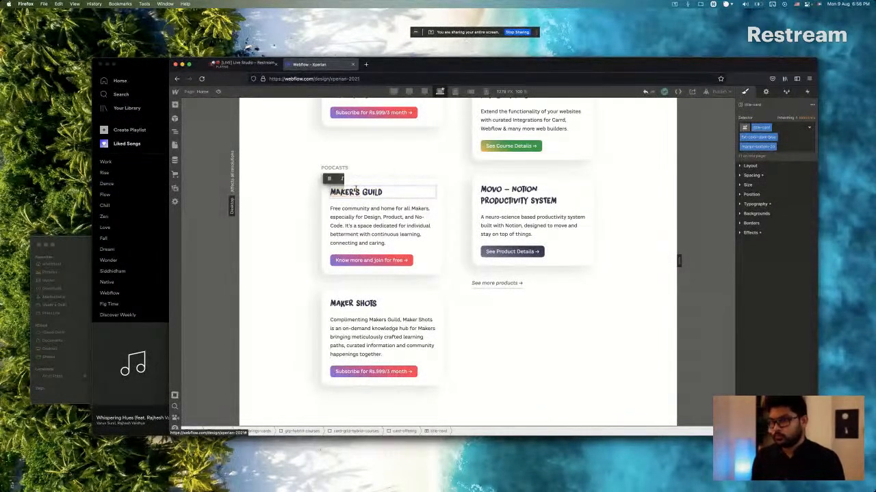
key("super+a")
type("HIREWORTHY")
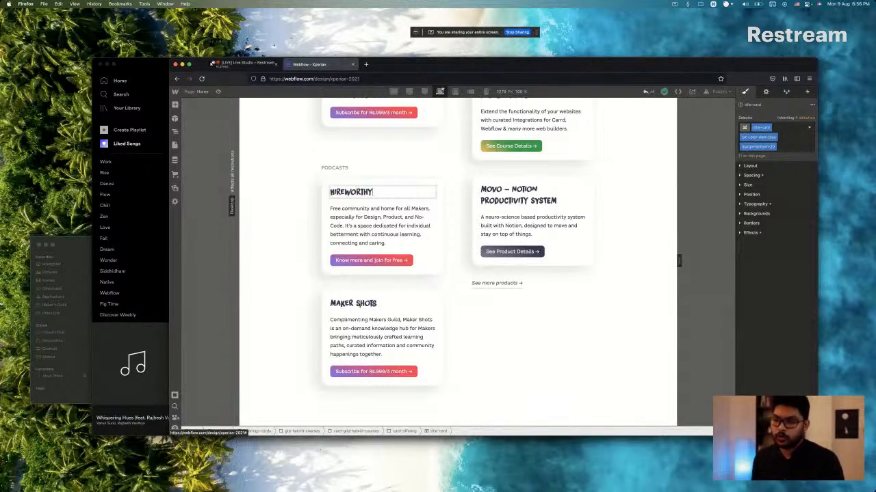
Copy the second podcast title from Sketch and replace the Maker Shots title in Webflow's Podcasts group with "Design Positive".
left_click(358, 306)
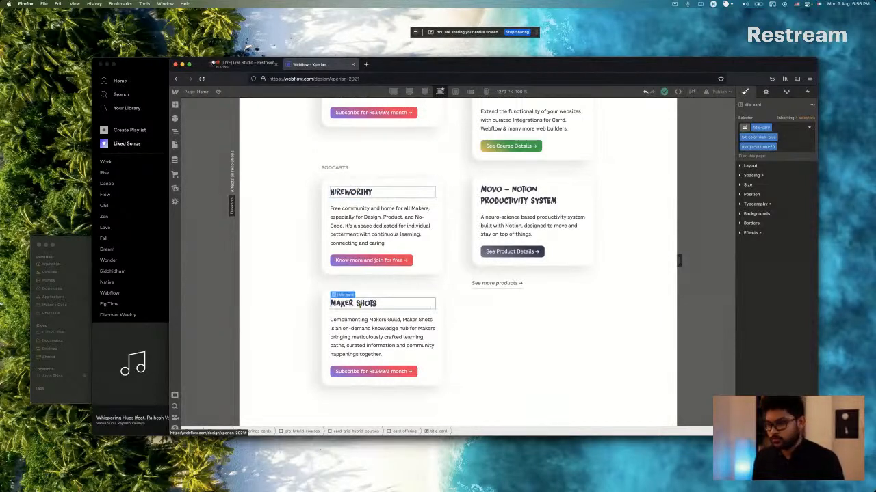
key("super+Tab")
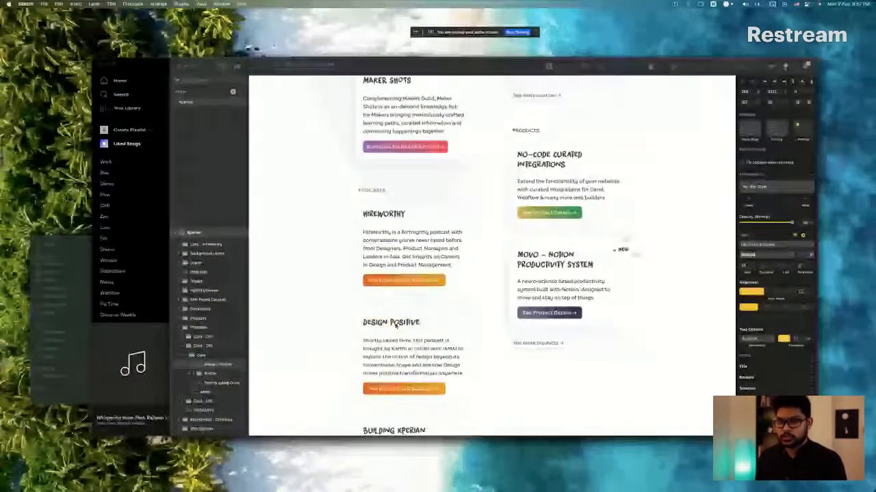
key("super+Tab")
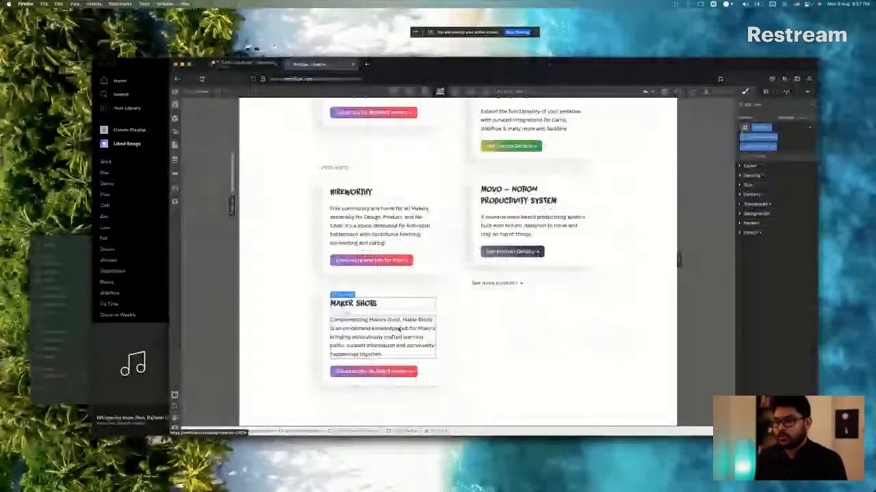
key("super+Tab")
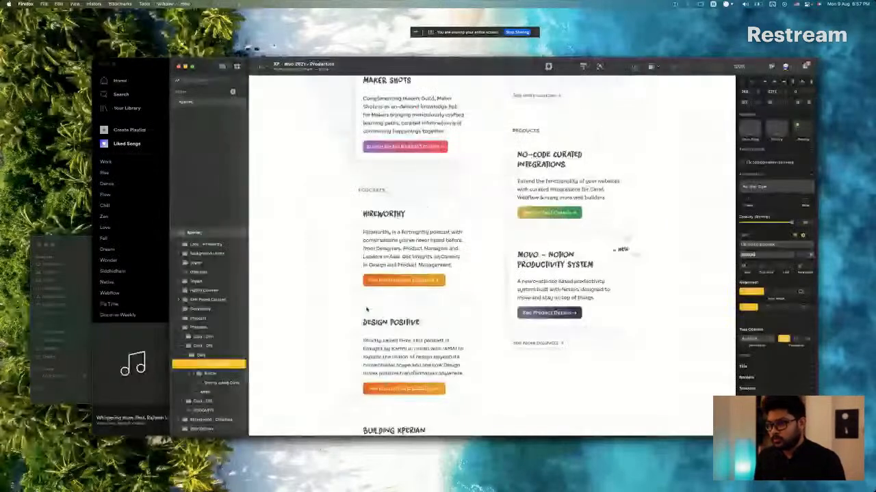
key("super+Tab")
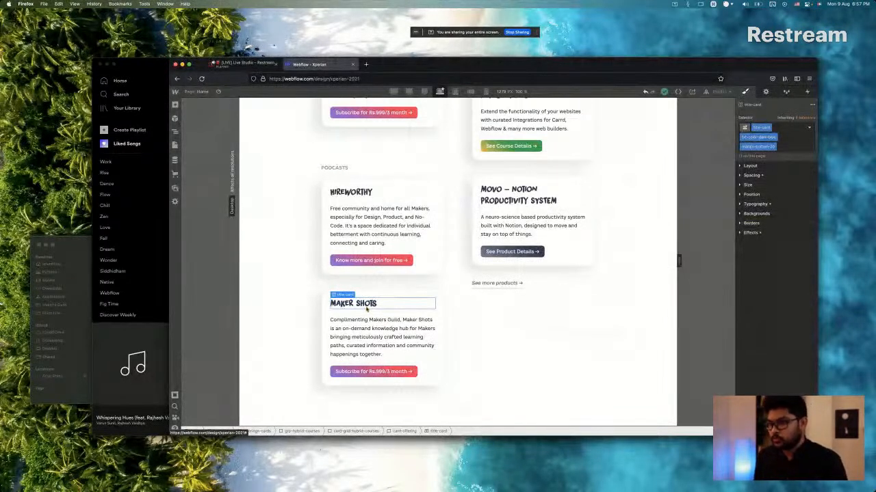
double_click(366, 306)
key("super+a")
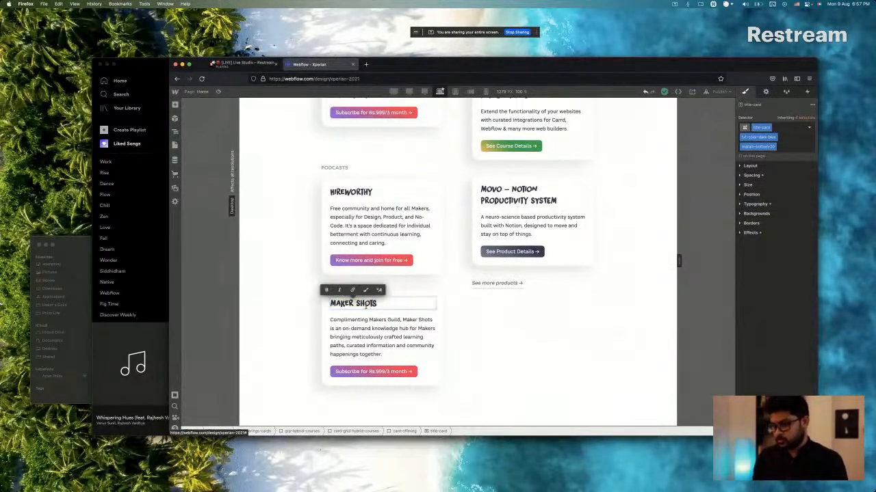
key("alt+shift+Right")
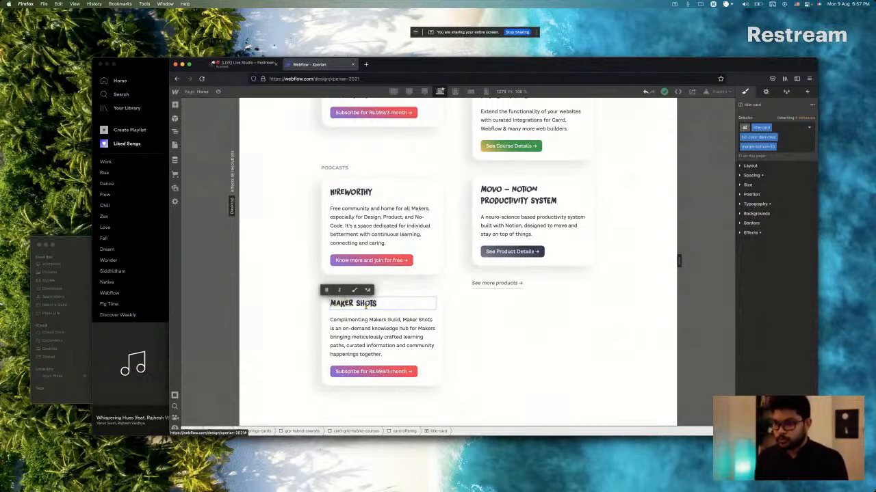
key("BackSpace")
type("DESIGN POSITIVE")
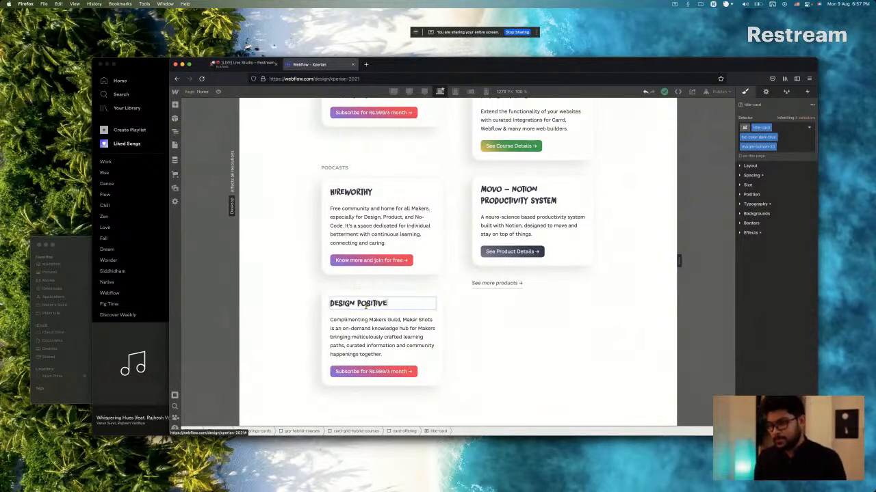
Copy the Hireworthy description from Sketch and replace the Hireworthy card's whole paragraph in Webflow with it.
key("super+Tab")
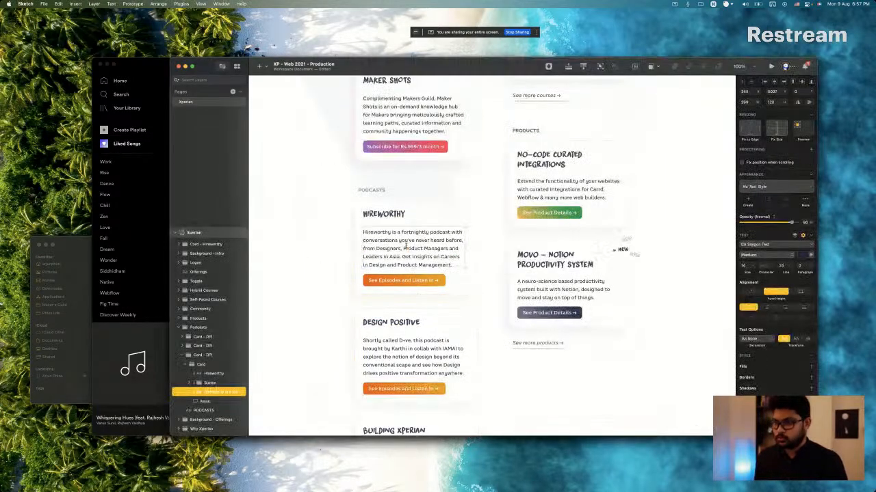
key("super+Tab")
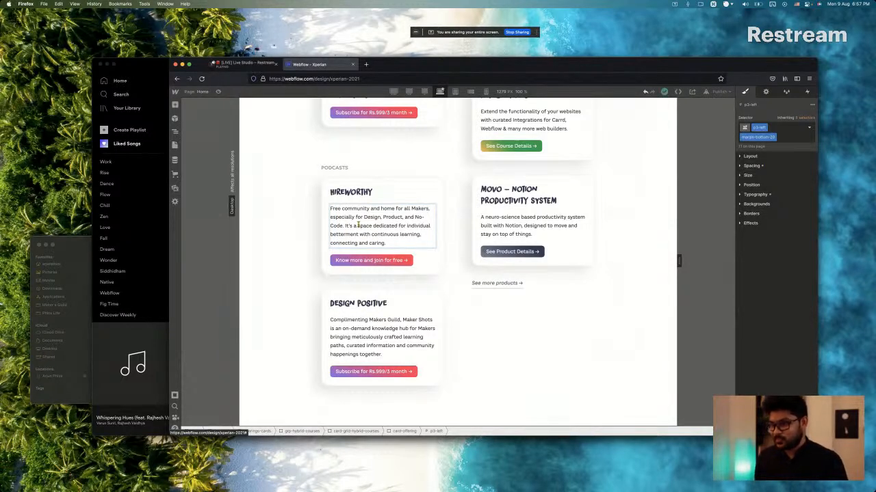
key("Down")
key("shift+Up")
key("shift+Up")
key("shift+Up")
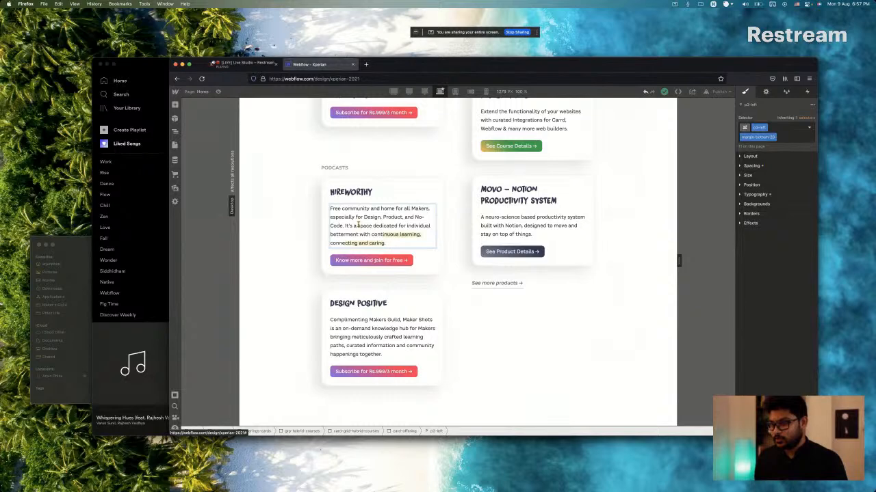
key("Right")
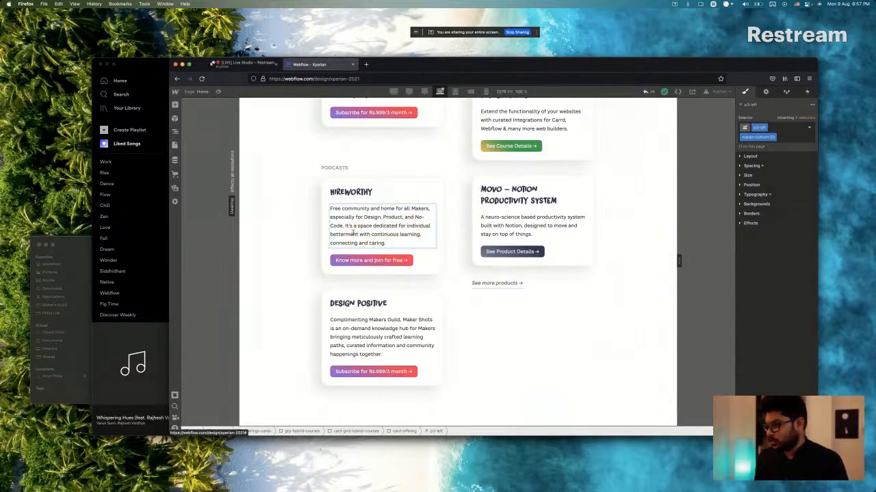
double_click(353, 233)
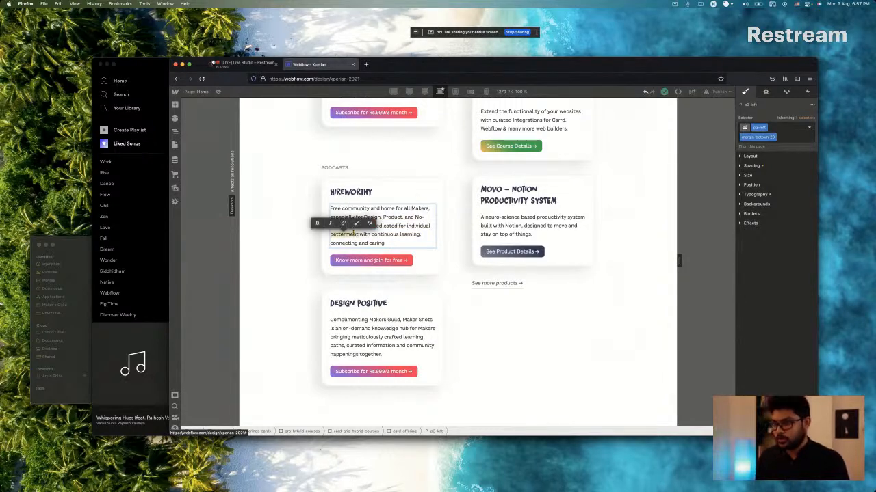
triple_click(353, 233)
key("BackSpace")
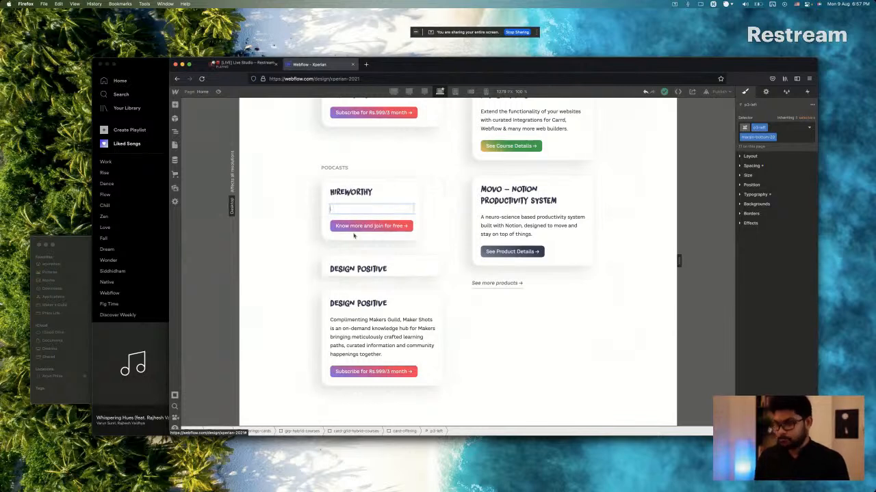
type("Hireworthy is a fortnightly podcast with conversations you've never heard before, from Designers, Product Managers and Leaders in Asia. Get insights on Careers in Design and Product Management.")
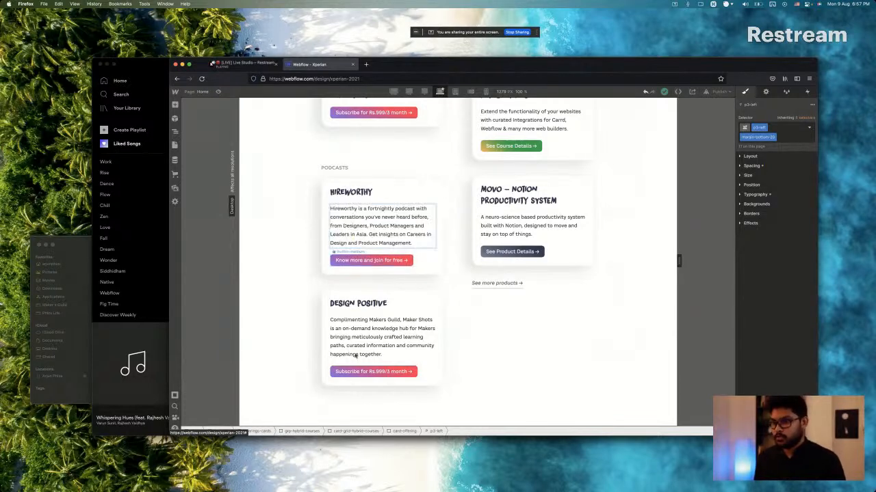
Check the Hireworthy card's button in Sketch and remove the bg-color-purple combo class from the matching button in Webflow.
key("super+Tab")
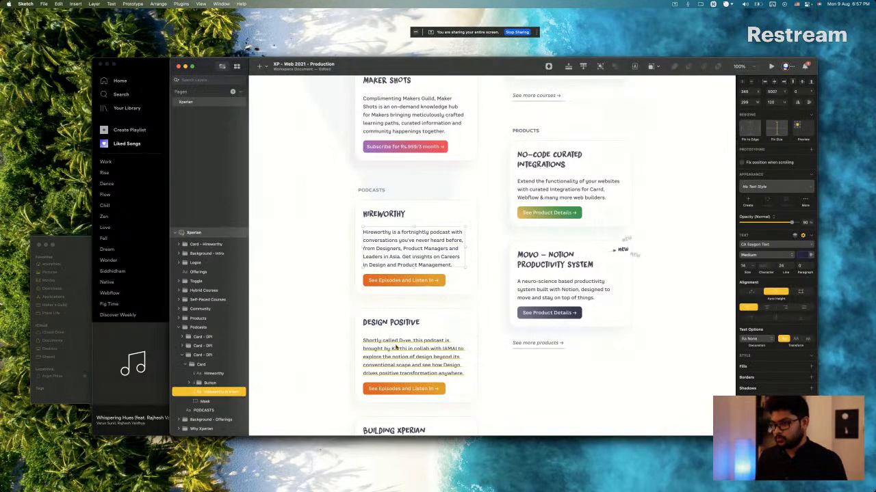
left_click(424, 280)
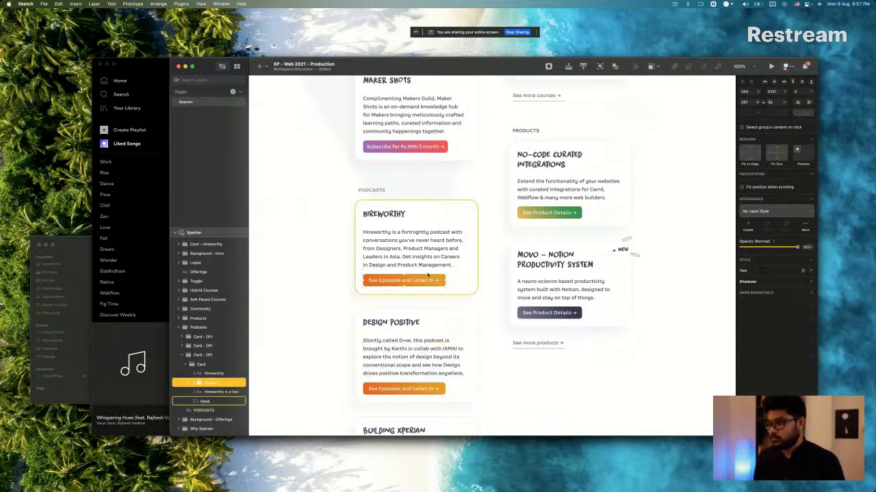
scroll(428, 275, "up", 5)
scroll(429, 267, "down", 6)
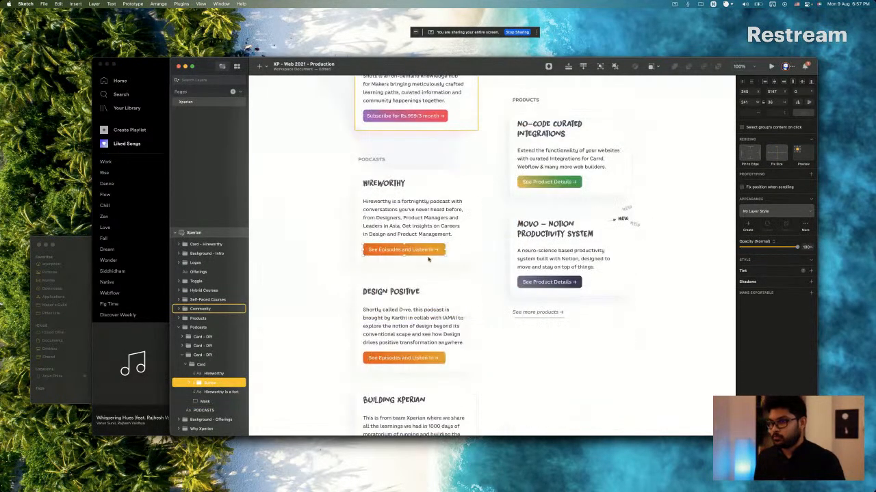
key("super+Tab")
key("super+Tab")
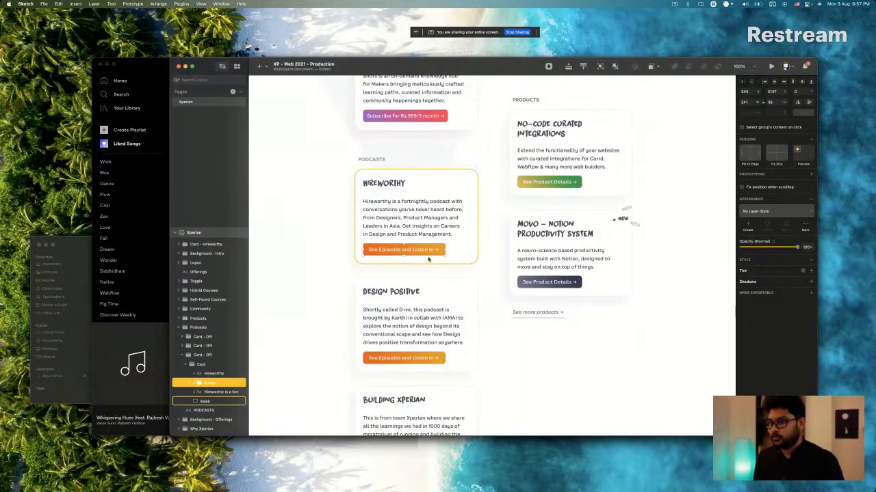
key("super+Tab")
left_click(408, 260)
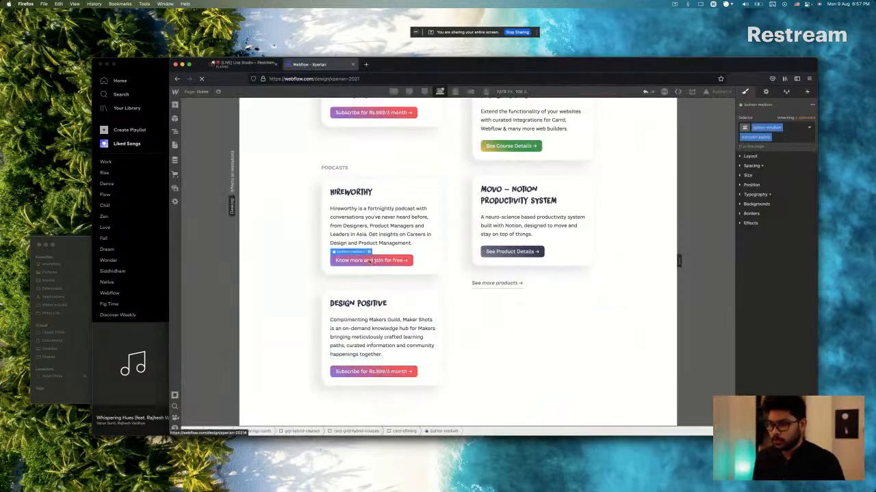
left_click(775, 137)
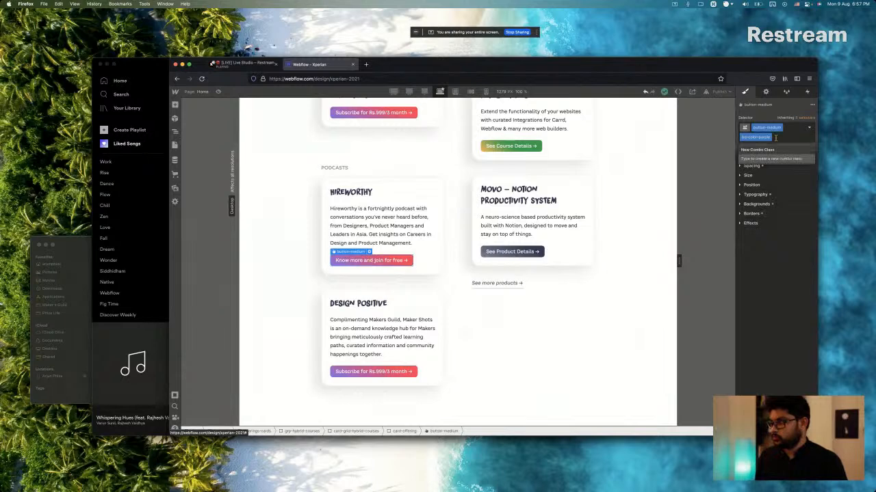
key("BackSpace")
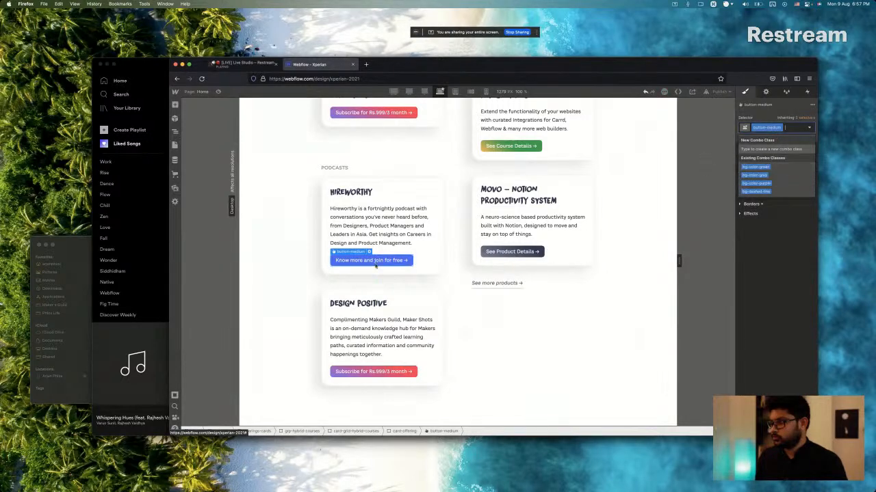
type("bg")
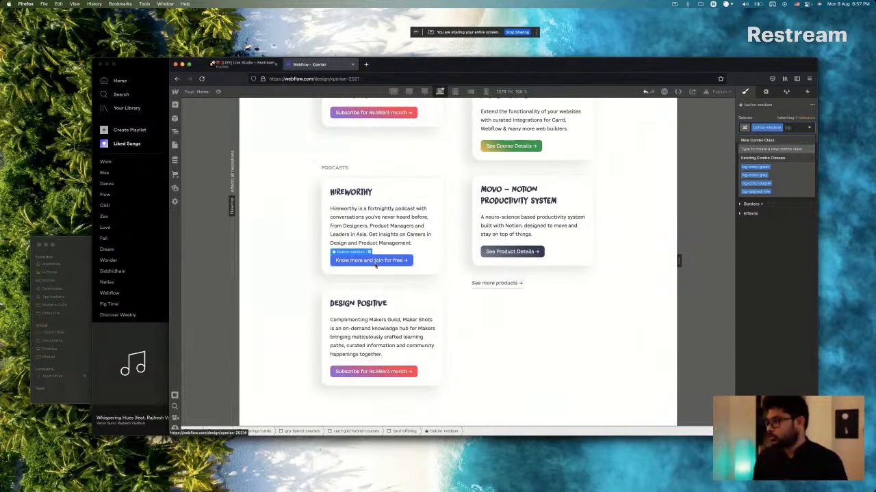
type("-")
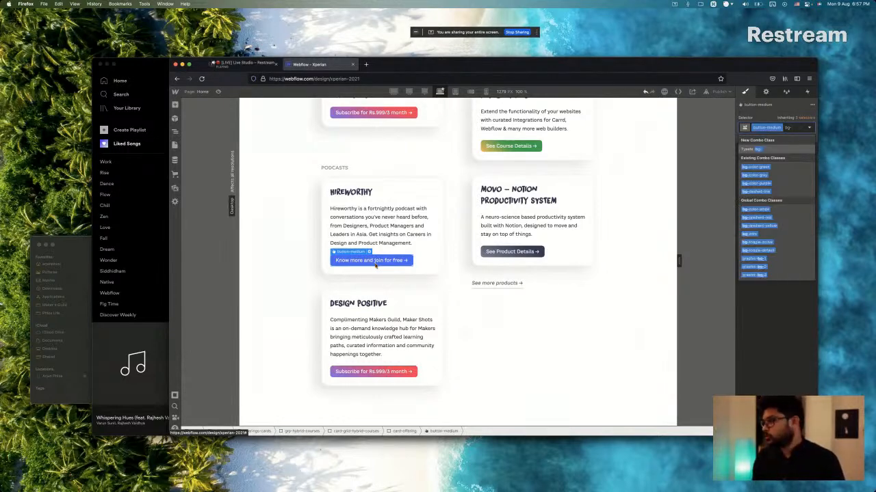
type("gradient")
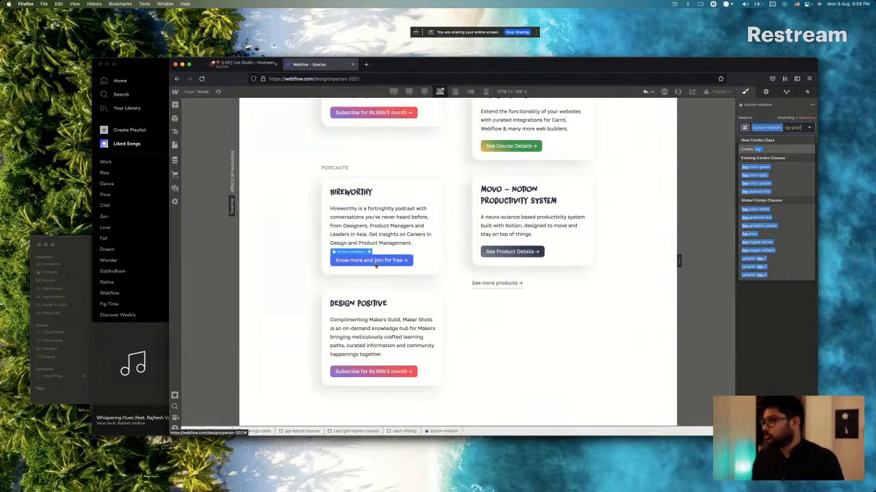
key("alt+shift+Left")
key("alt+shift+Left")
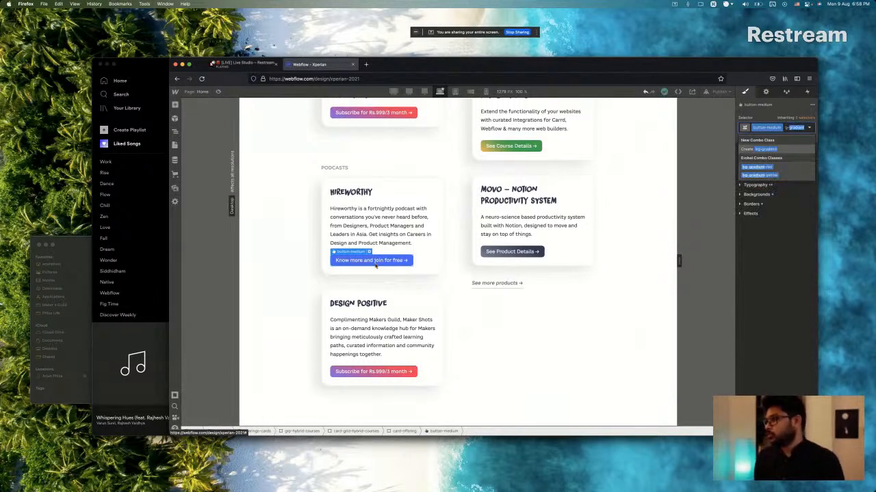
key("BackSpace")
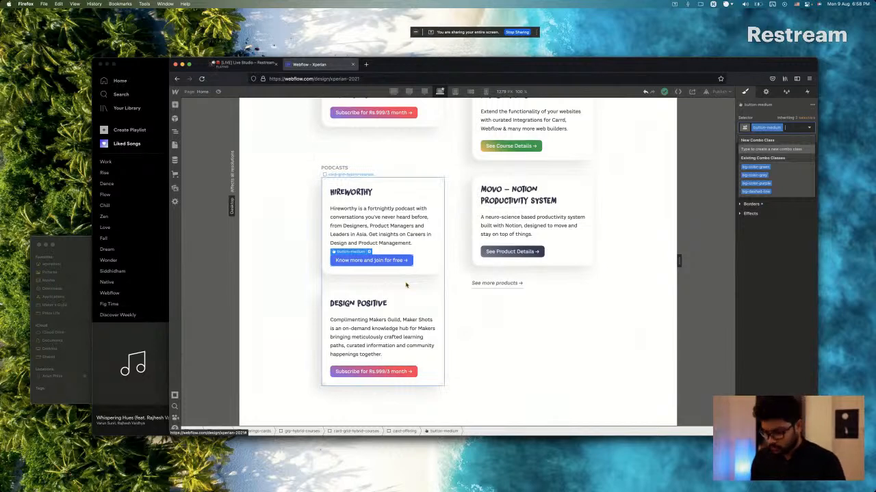
Add the existing bg-gradient-yellow class to the Hireworthy card's button.
type("bg")
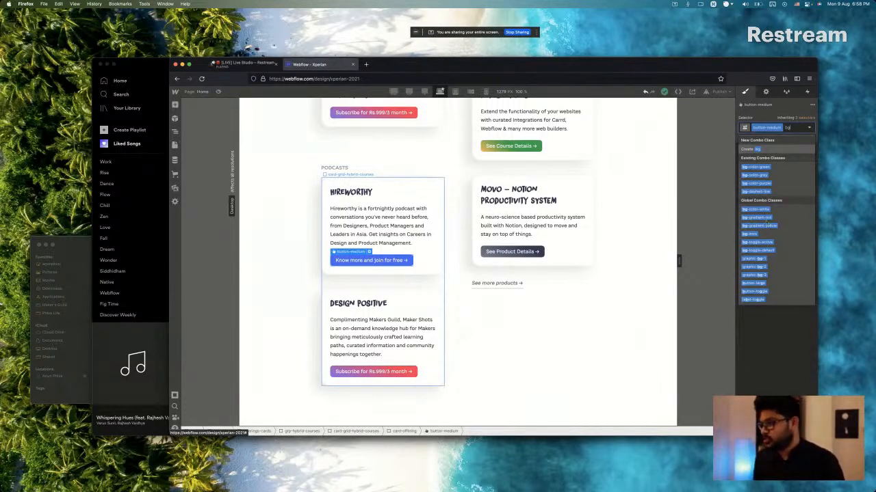
left_click(761, 226)
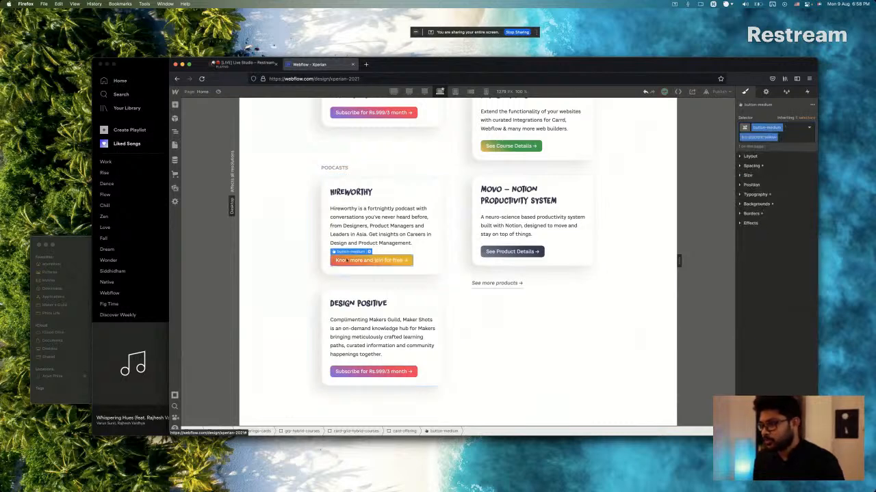
Examine the classes on the Maker Shots feature card button, the Digital Product Intensive button and the No-Code 360 button.
scroll(349, 260, "up", 10)
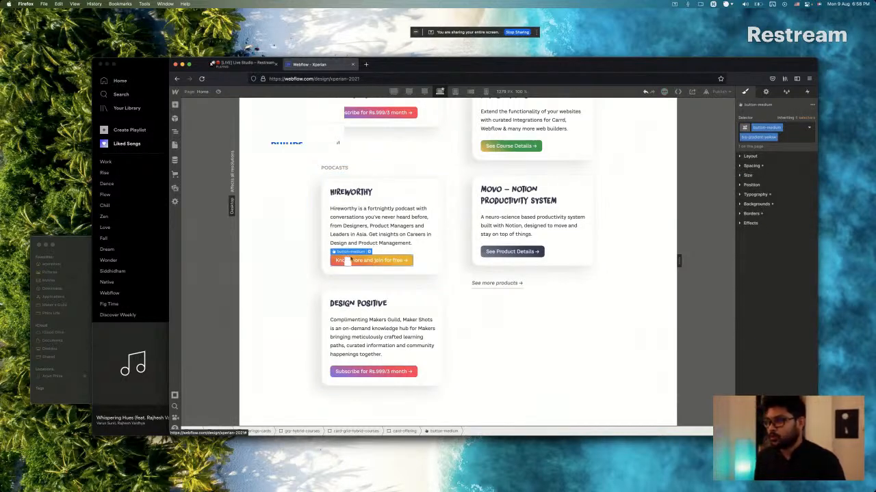
scroll(351, 258, "up", 3)
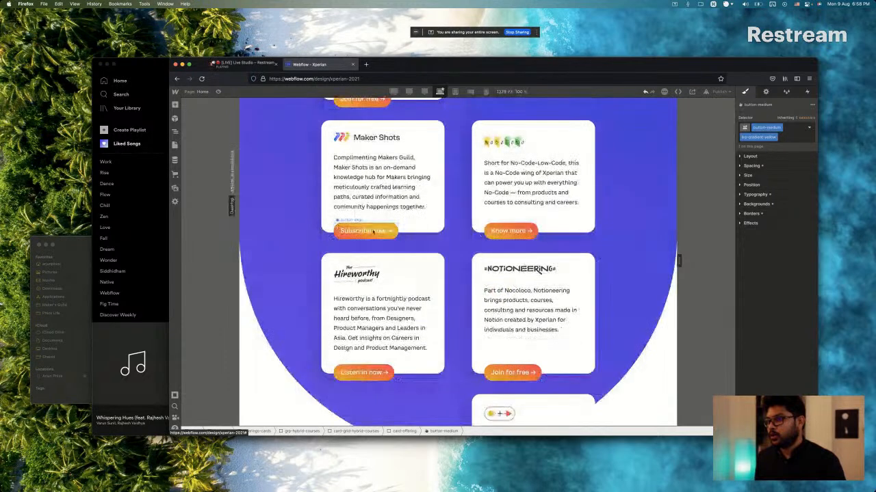
left_click(386, 236)
scroll(385, 239, "down", 15)
scroll(385, 238, "down", 3)
scroll(385, 239, "up", 1)
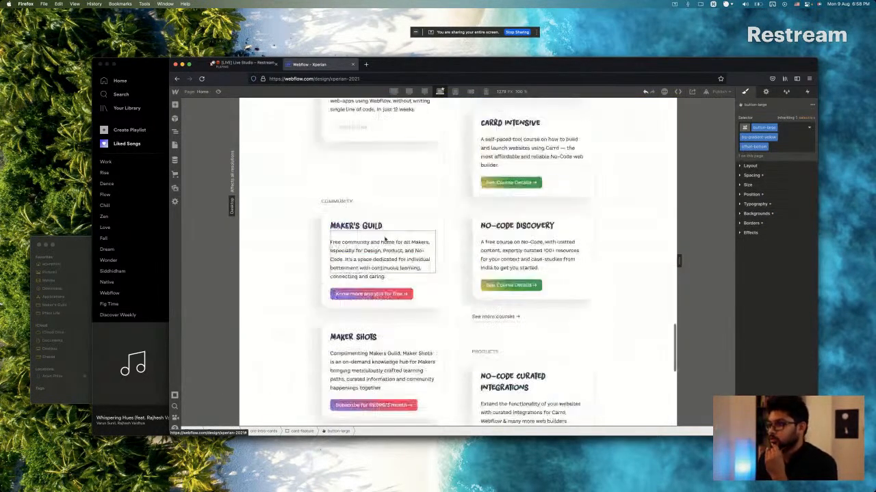
scroll(385, 238, "up", 4)
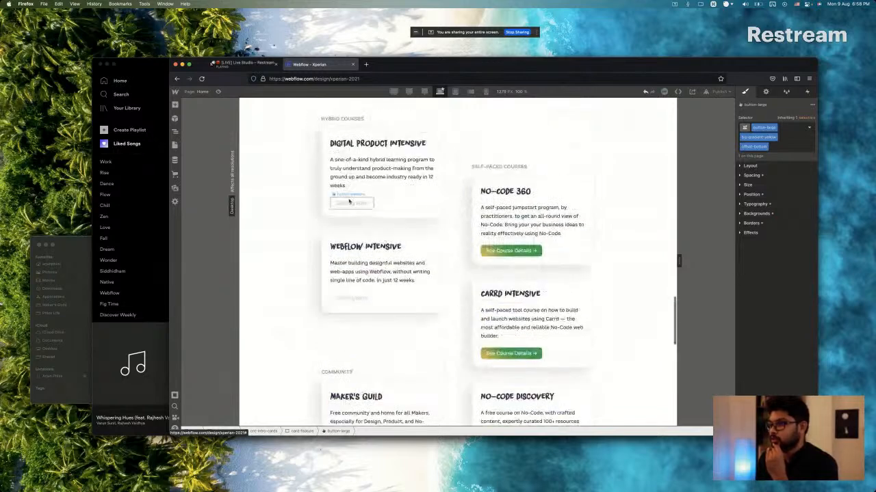
left_click(349, 203)
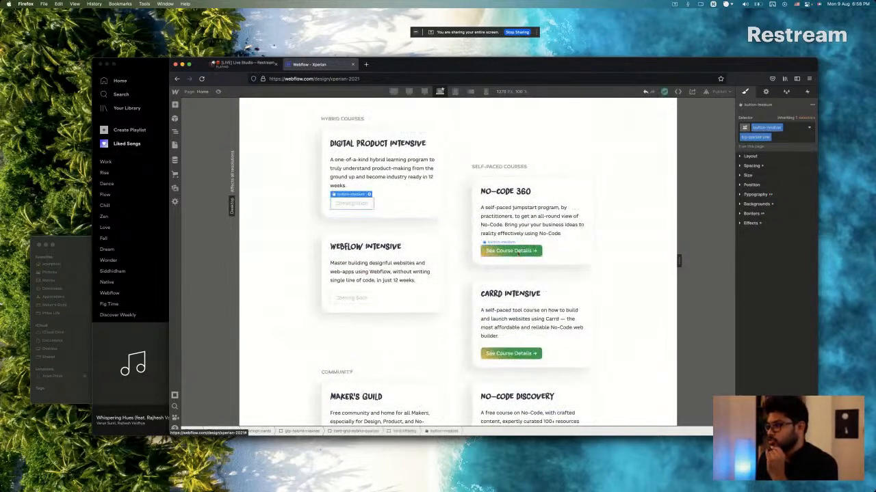
left_click(520, 251)
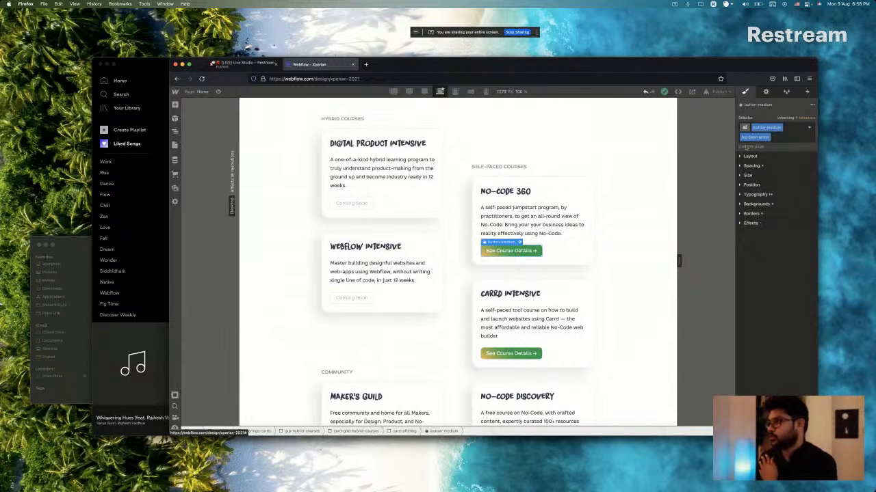
Rename the No-Code 360 button's green combo class to bg-gradient-green.
left_click(751, 138)
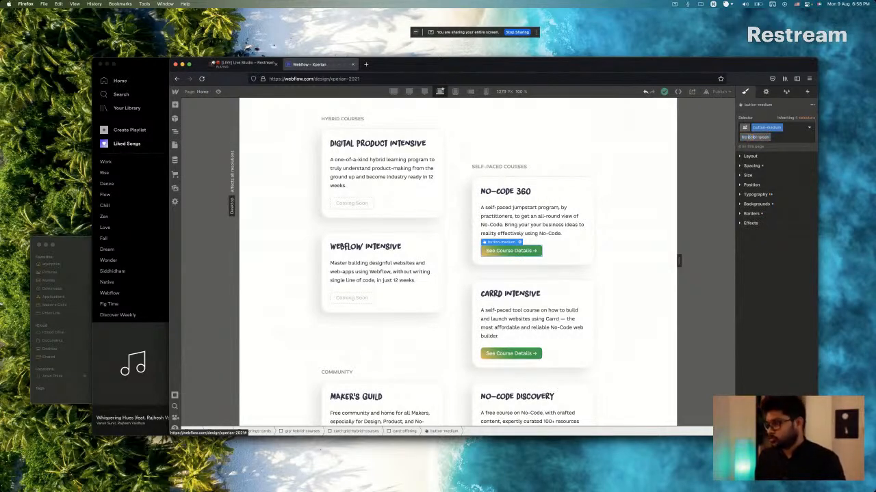
left_click(751, 137)
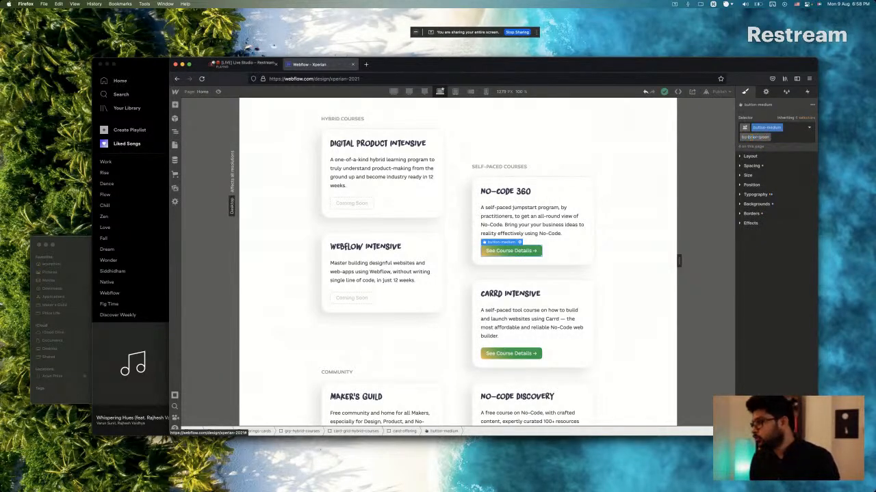
type("g-g")
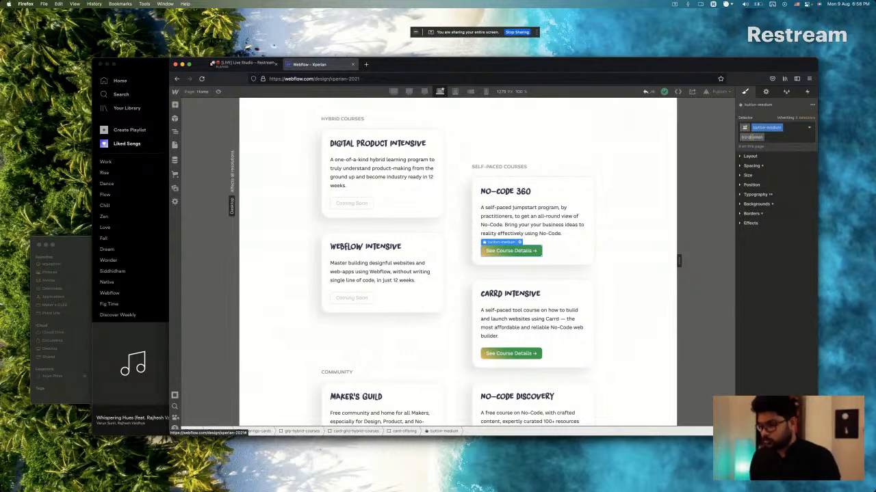
type("radient-green")
key("Return")
Rename the purple combo class on the Maker's Guild card's button to bg-gradient-purple.
scroll(497, 244, "down", 3)
left_click(398, 244)
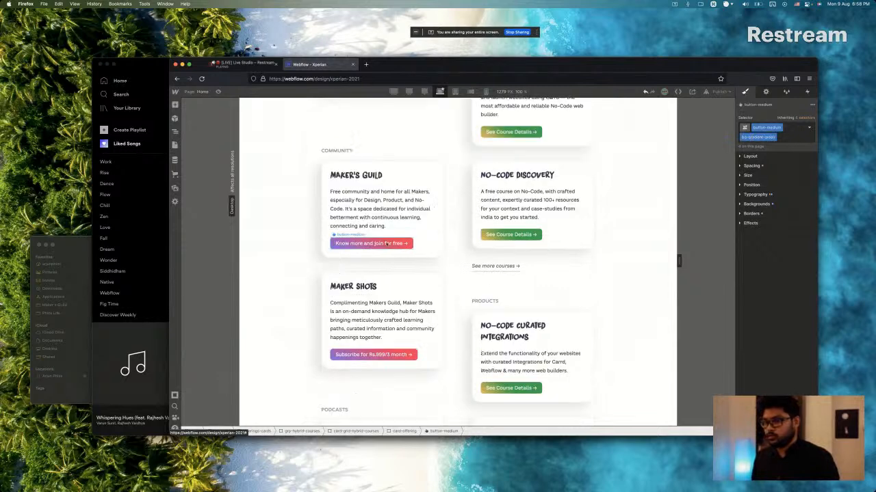
double_click(756, 138)
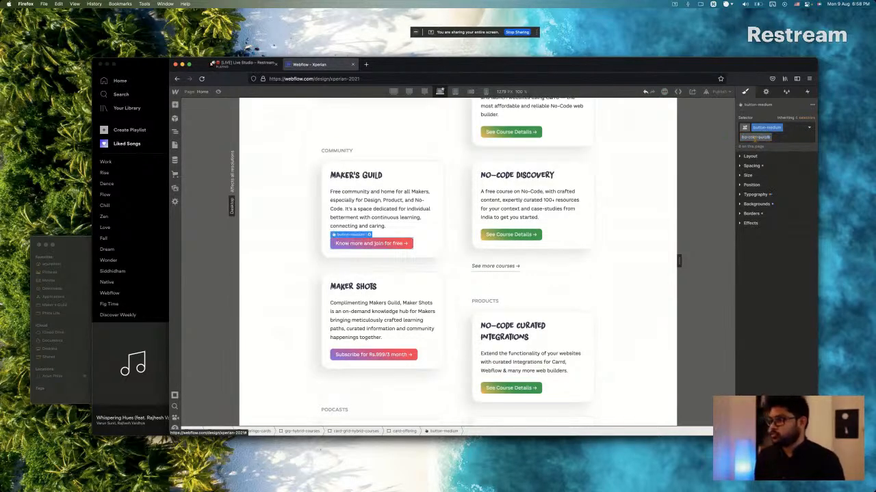
key("alt+shift+Right")
key("BackSpace")
type("gradient-pur")
key("Return")
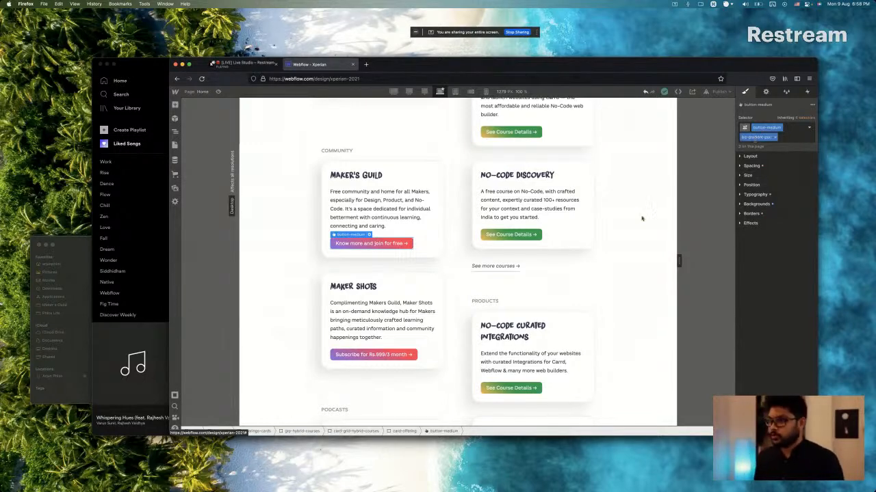
Rename the grey combo class on the MOVO card's See Product Details button to bg-gradient-grey.
scroll(461, 290, "down", 8)
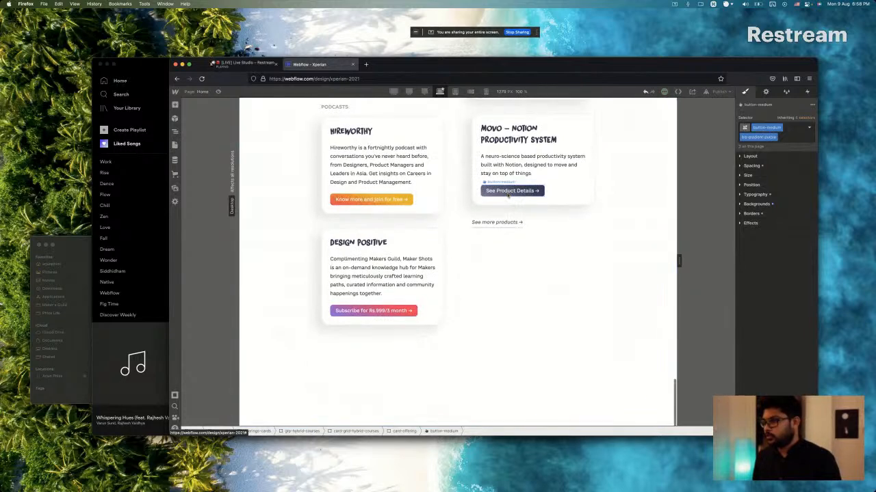
left_click(508, 192)
double_click(751, 137)
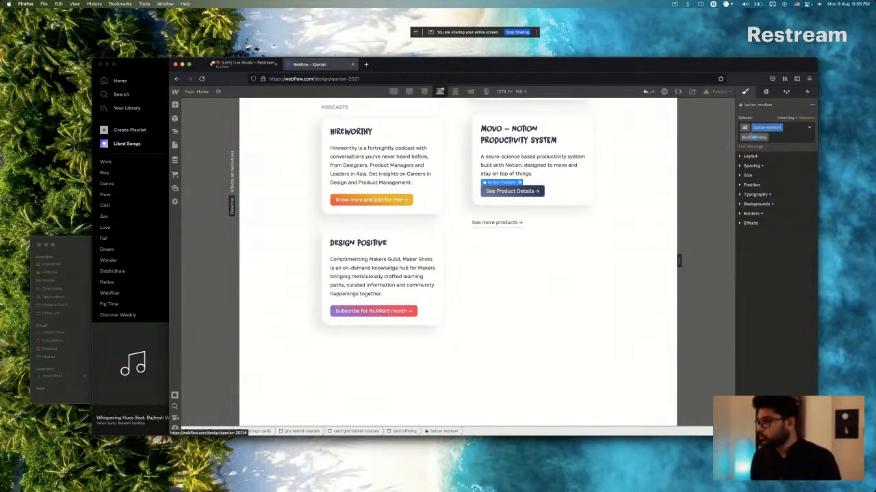
type("gradient")
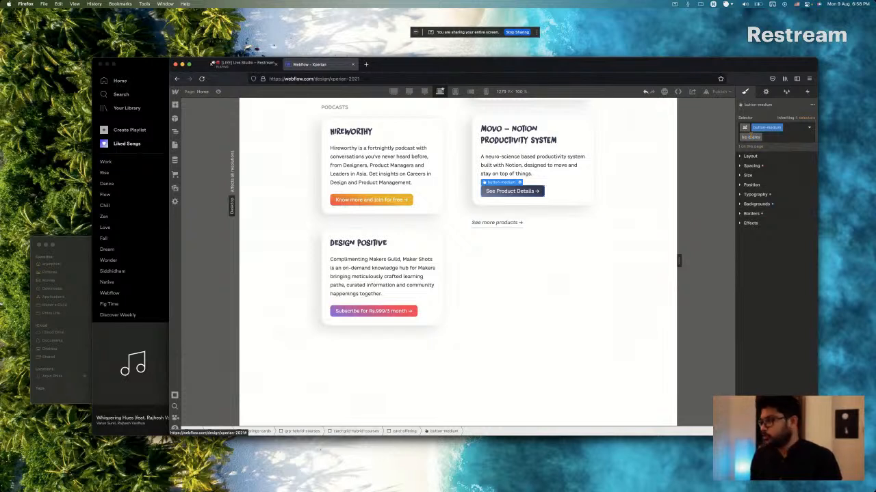
key("Return")
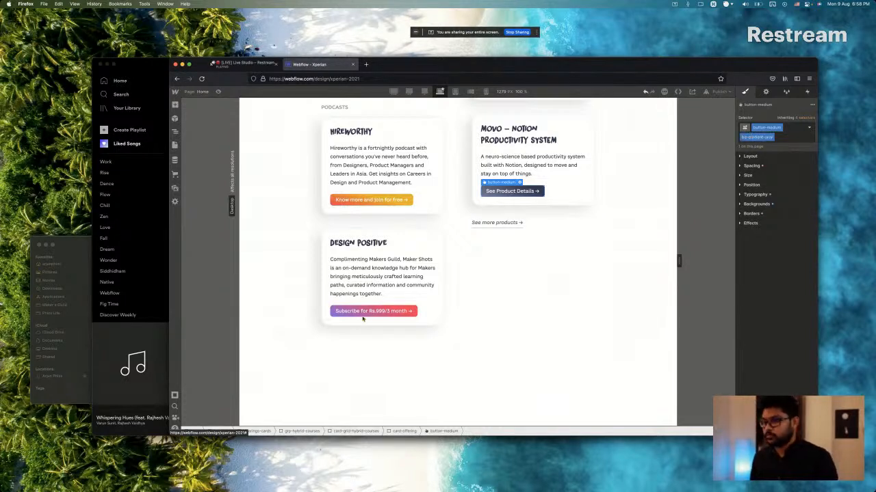
Copy the Hireworthy button label from Sketch and replace the Hireworthy button's text in Webflow with "See Episodes and Listen In →".
left_click(370, 203)
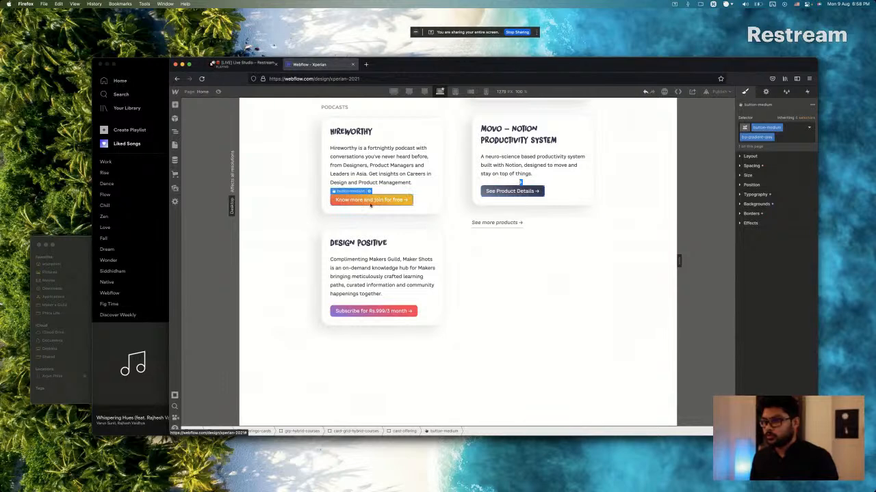
key("super+Tab")
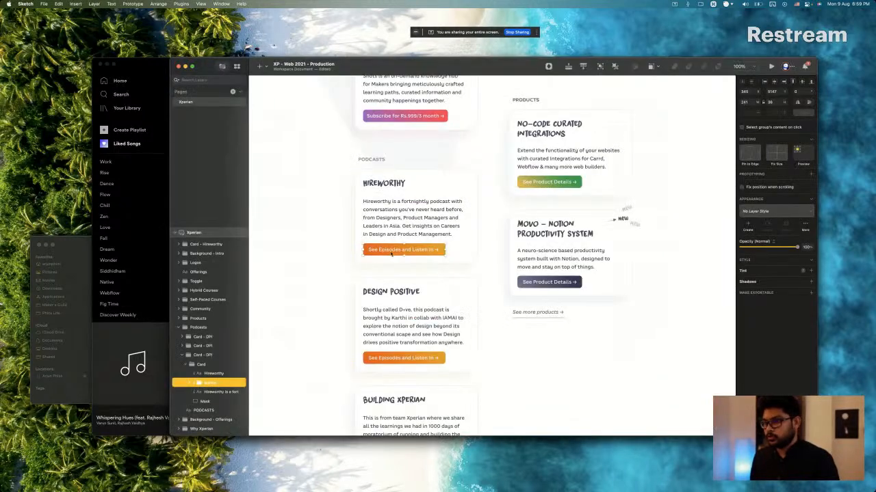
key("super+Tab")
key("super+Tab")
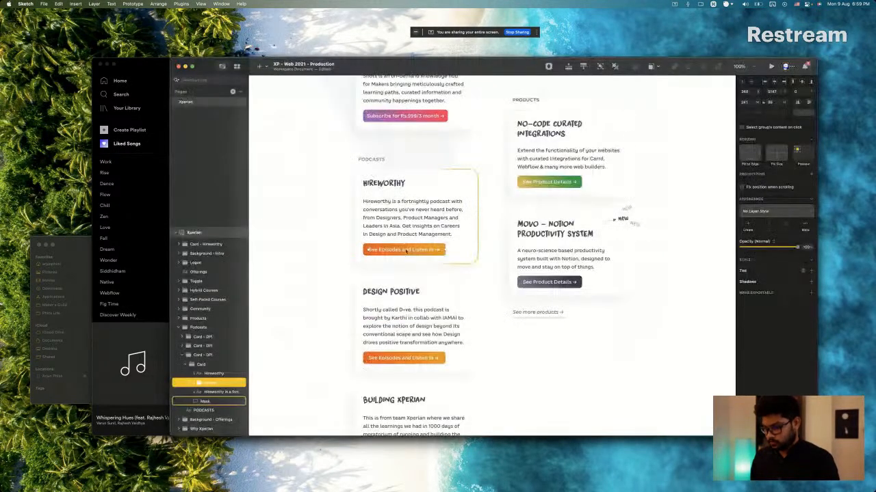
double_click(405, 250)
key("super+Tab")
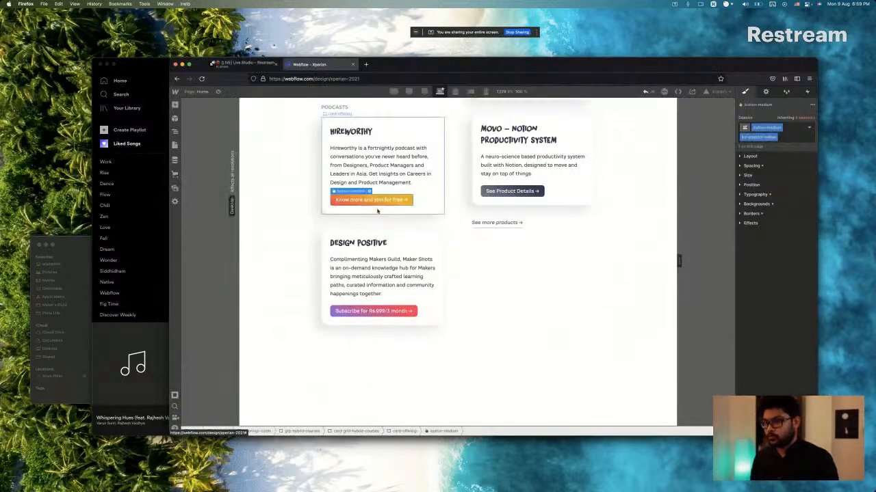
double_click(373, 200)
type("See Episodes | Listen in →")
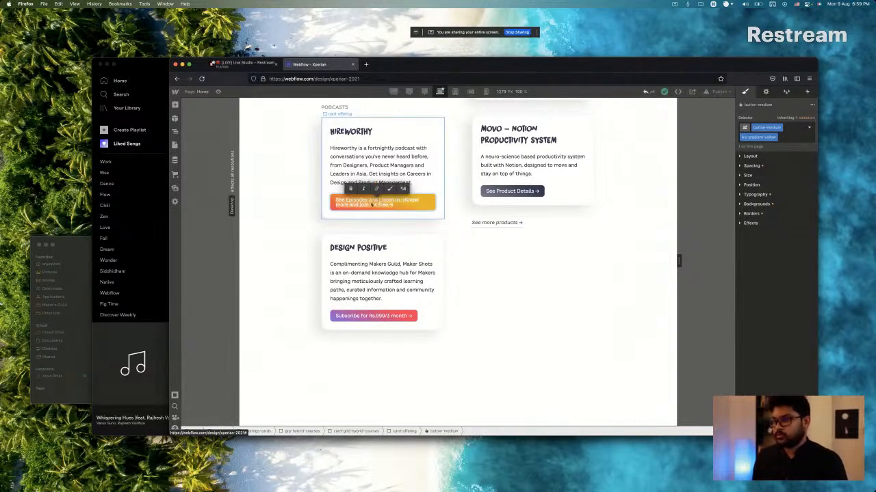
key("BackSpace")
type("See Episodes and Listen In →")
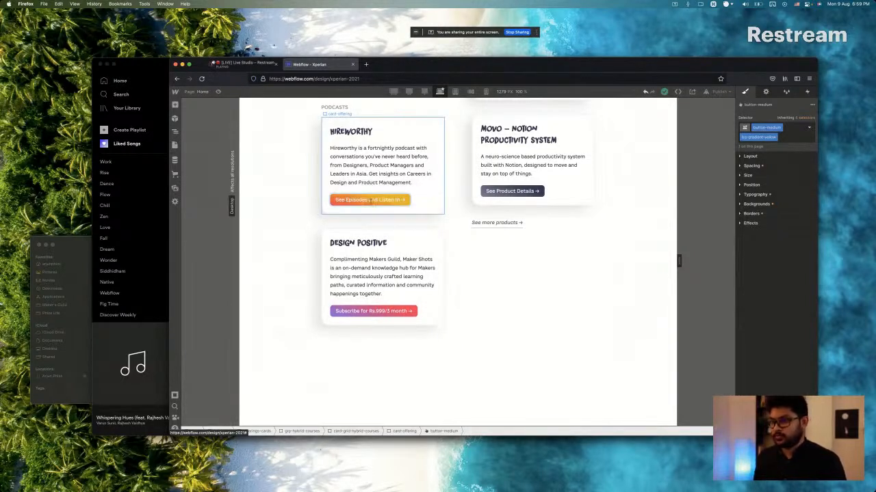
Copy the Design Positive description from Sketch and replace the Design Positive card's whole paragraph in Webflow with it.
left_click(364, 278)
key("super+Tab")
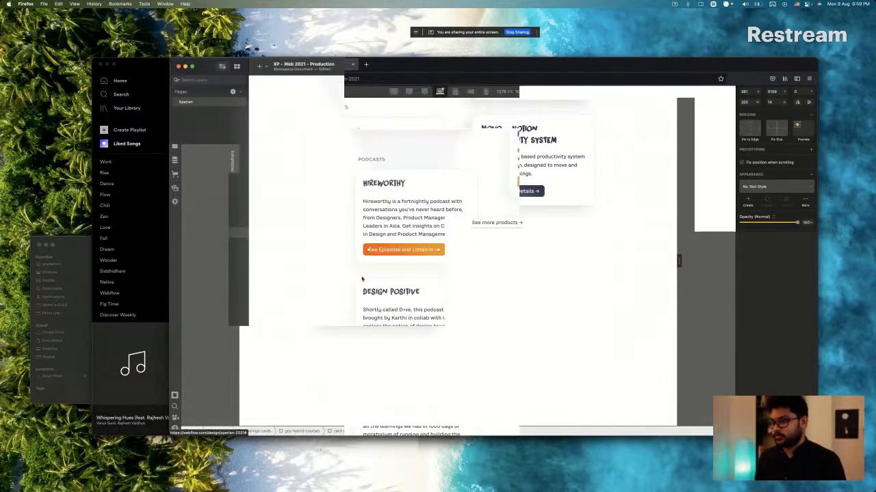
key("super+Tab")
key("super+Tab")
double_click(384, 233, "super")
key("super+c")
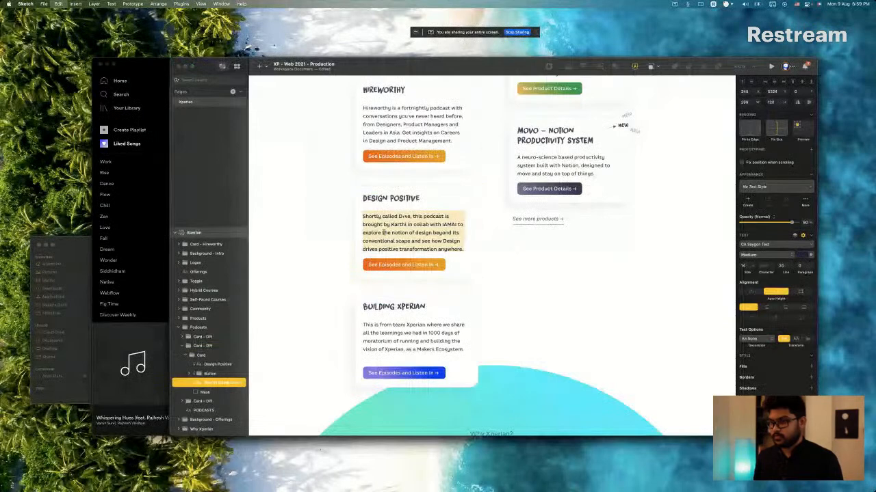
key("super+Tab")
double_click(378, 287)
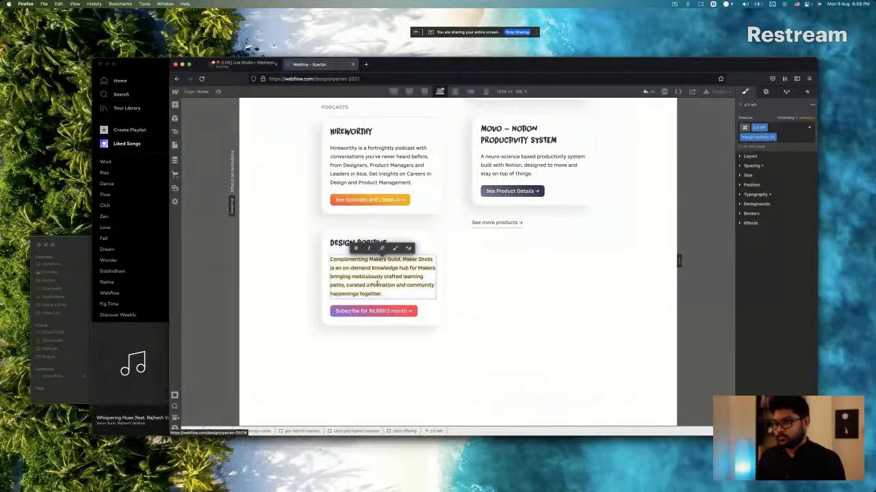
key("super+v")
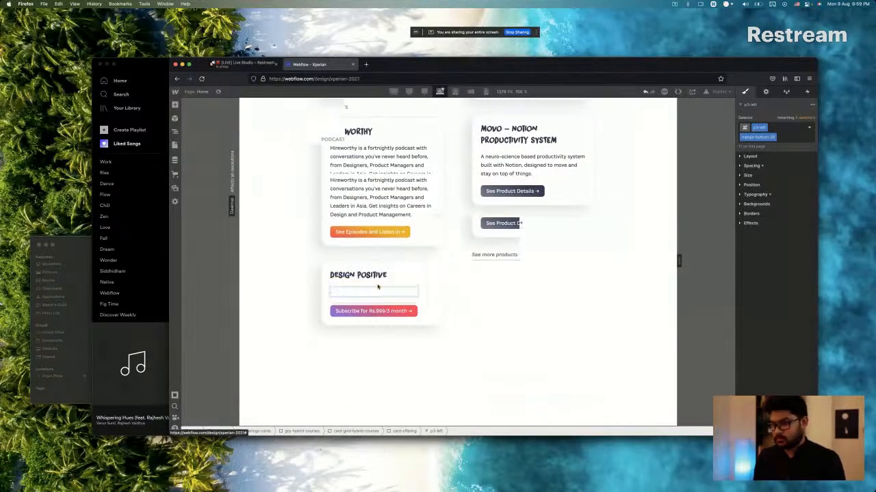
key("super+a")
Check the Design Positive button's label in Sketch and replace the matching button's text in Webflow with "See Episodes and Listen In →".
key("super+Tab")
double_click(383, 267)
key("Escape")
key("super+Tab")
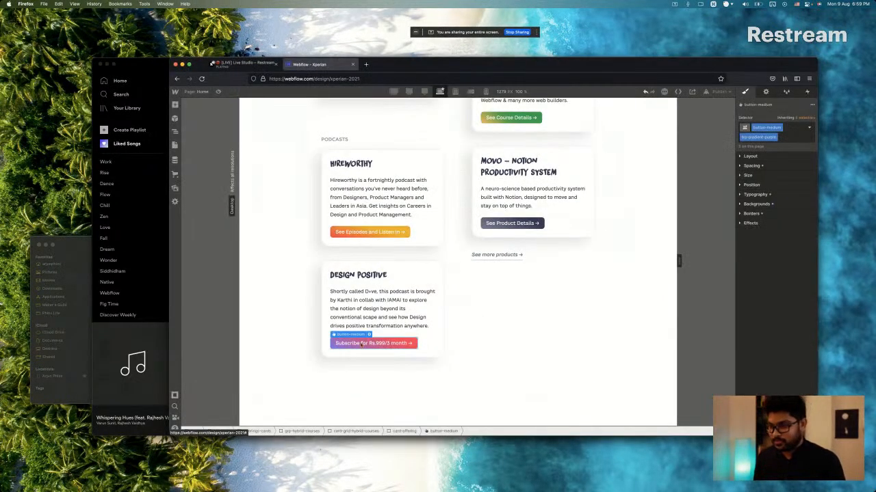
double_click(361, 344)
left_click(361, 344)
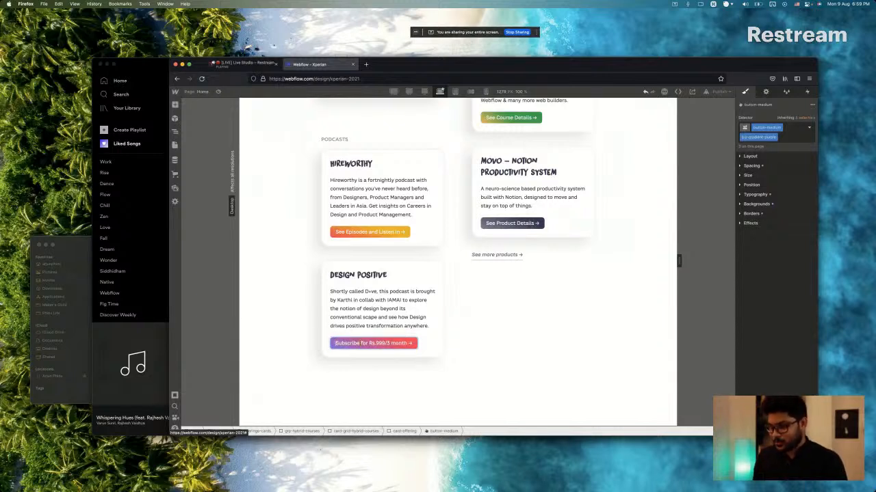
key("super+a")
key("BackSpace")
key("super+v")
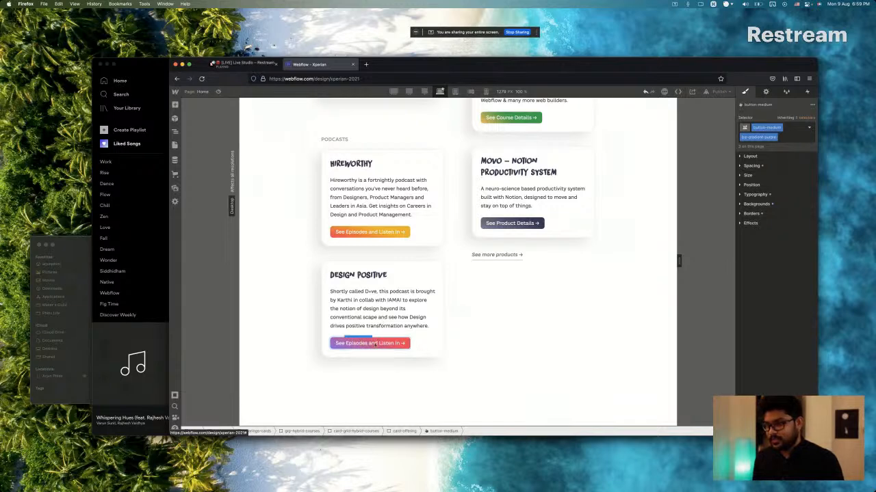
Check the Design Positive button's fill in Sketch and swap the Webflow button's bg-gradient-purple class for the existing bg-gradient-yellow.
key("super+Tab")
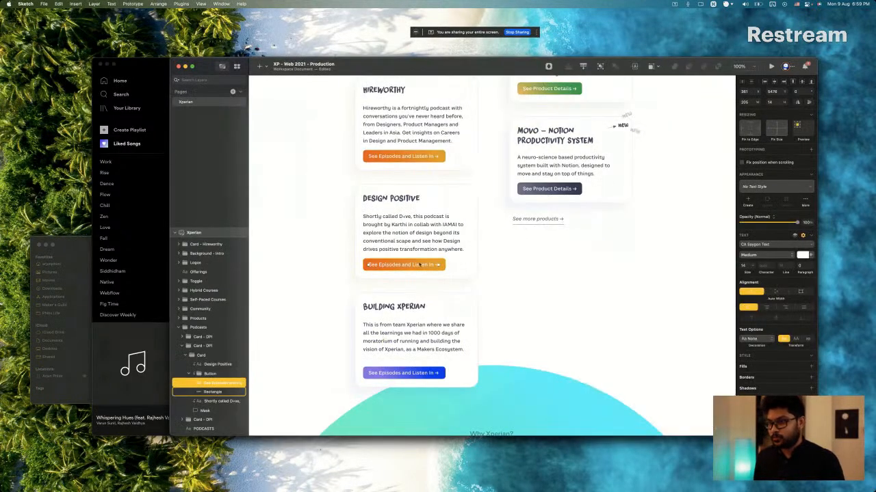
left_click(420, 265)
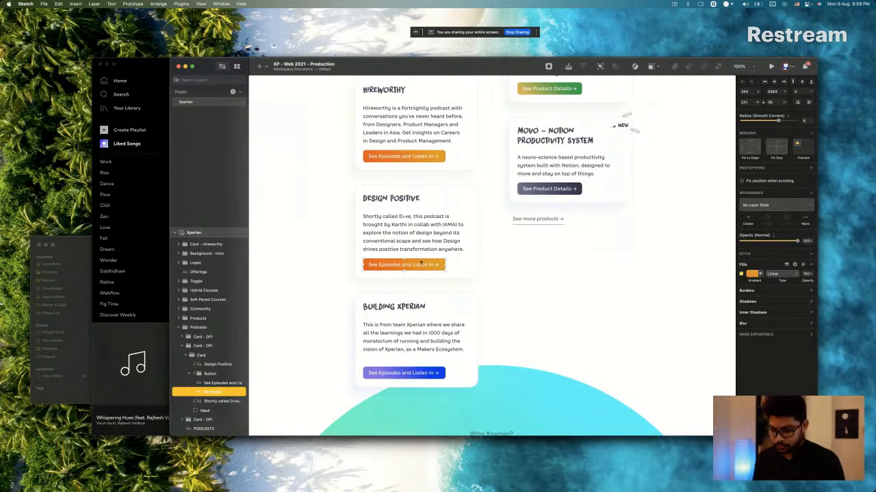
key("super+Tab")
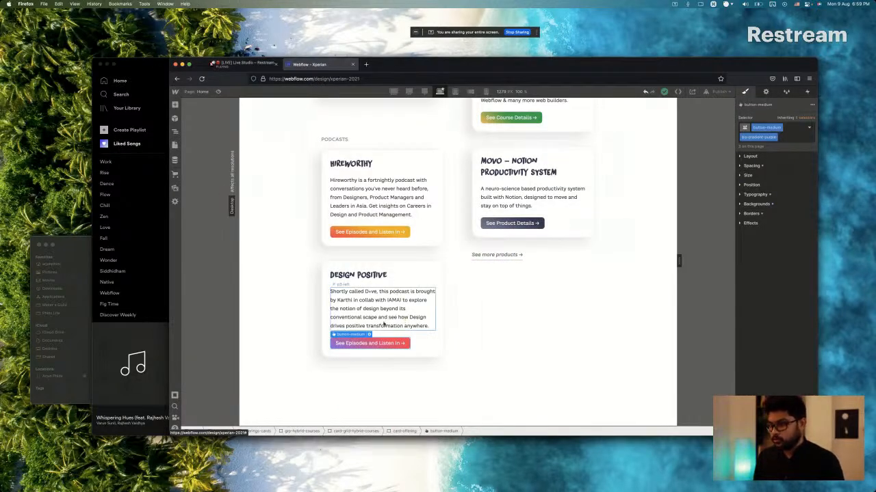
left_click(788, 140)
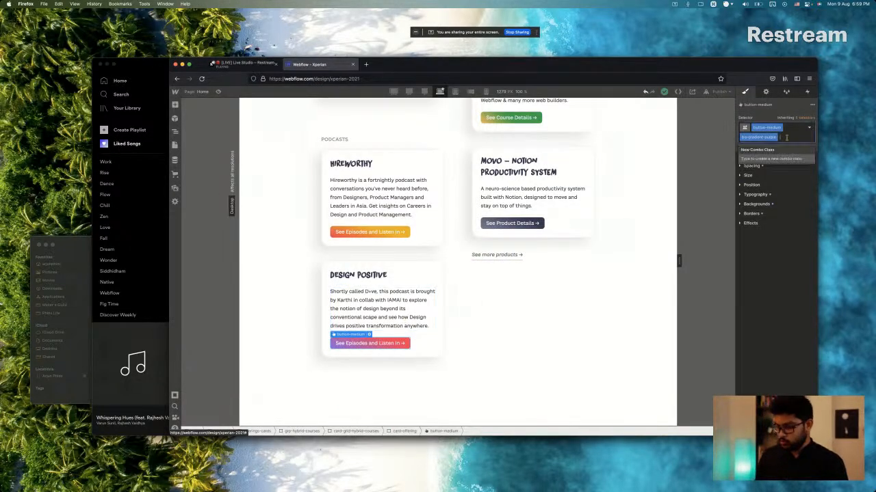
key("BackSpace")
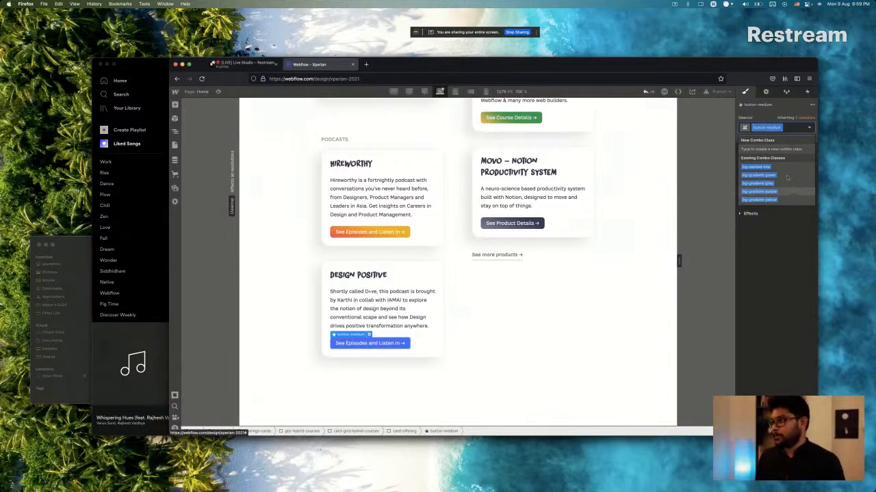
left_click(785, 200)
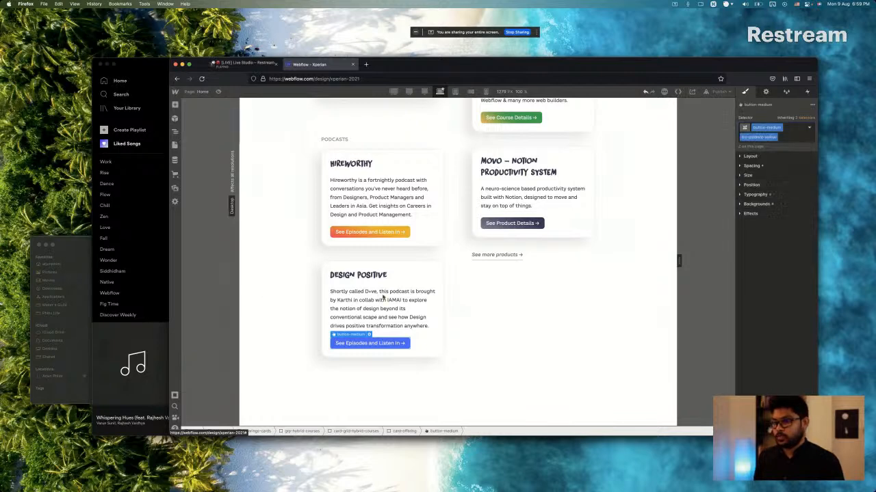
Compare the Podcasts cards with Sketch and duplicate the Design Positive card below itself in Webflow.
key("super+Tab")
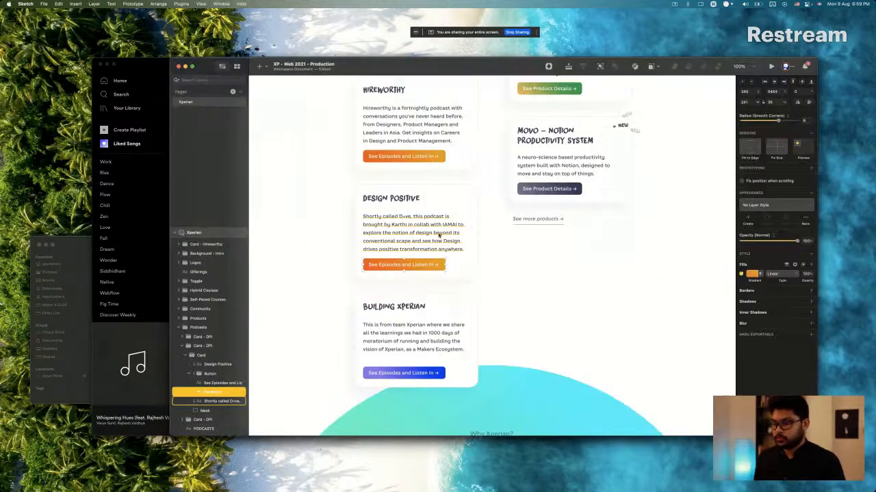
key("super+Tab")
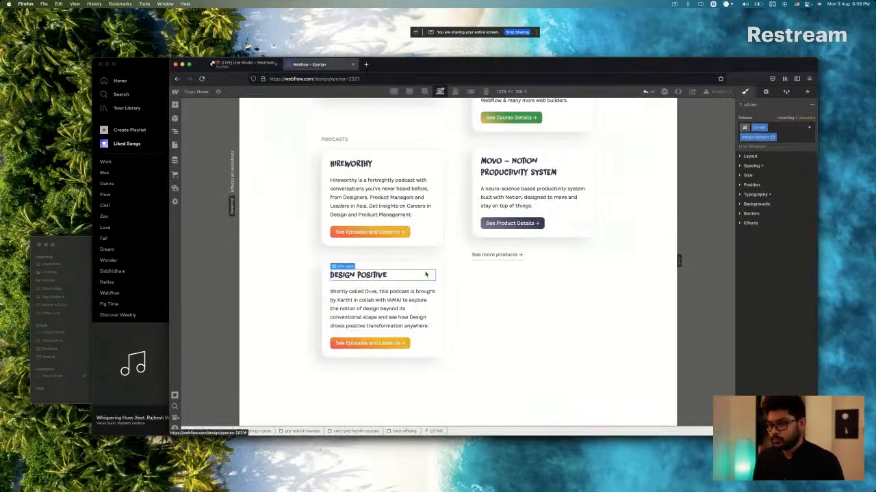
left_click(426, 269)
key("super+c")
key("super+v")
Copy the Building Xperian title from Sketch and replace the duplicated Design Positive card's whole title in Webflow with it.
left_click(347, 304)
key("super+Tab")
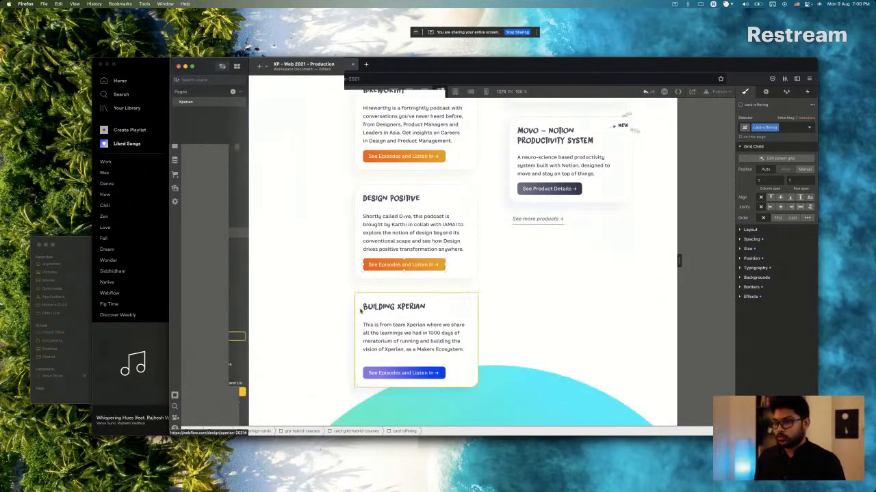
key("super+Tab")
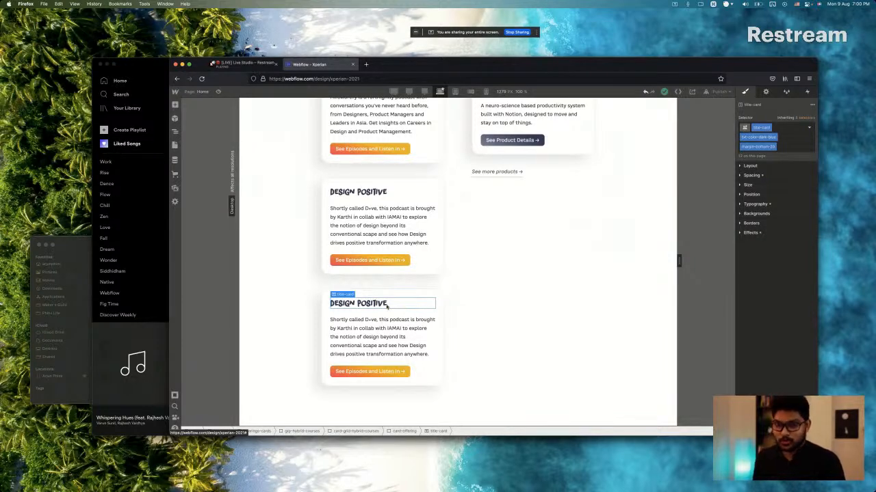
key("super+Tab")
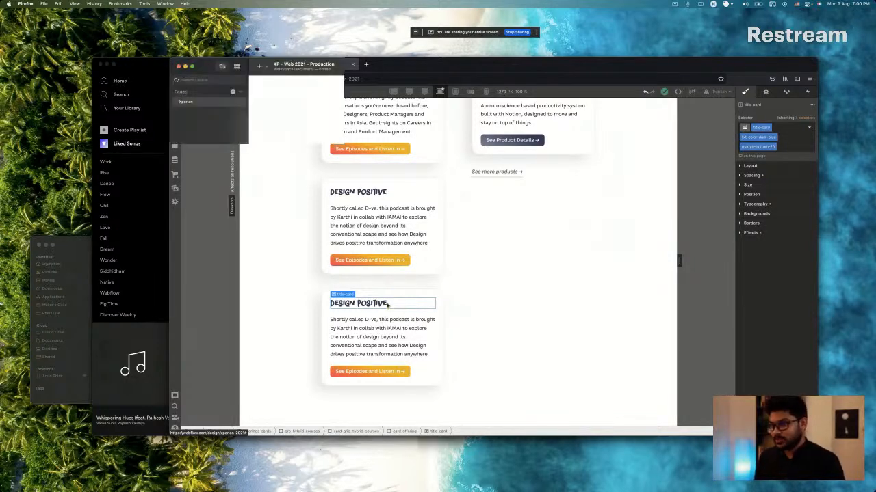
left_click(387, 307)
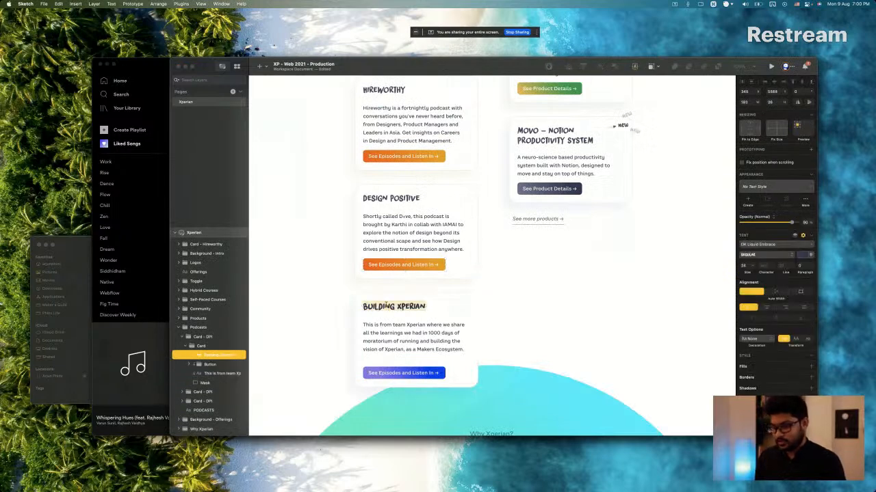
key("super+Tab")
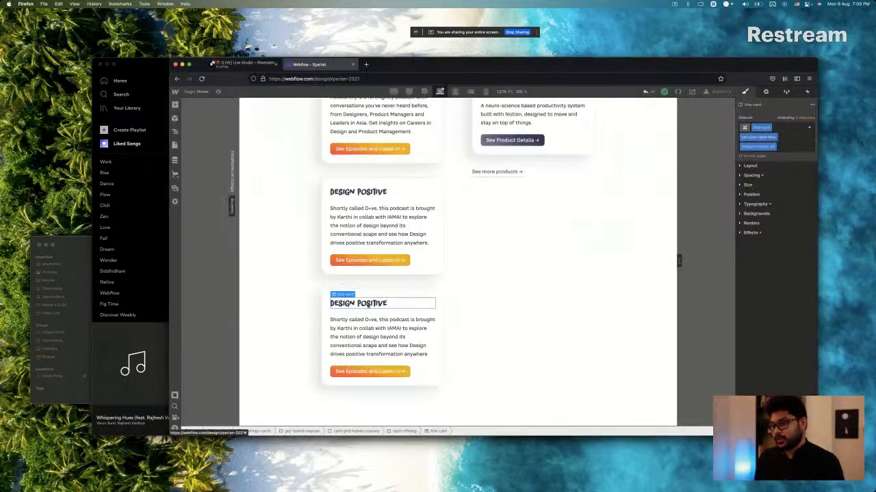
key("super+v")
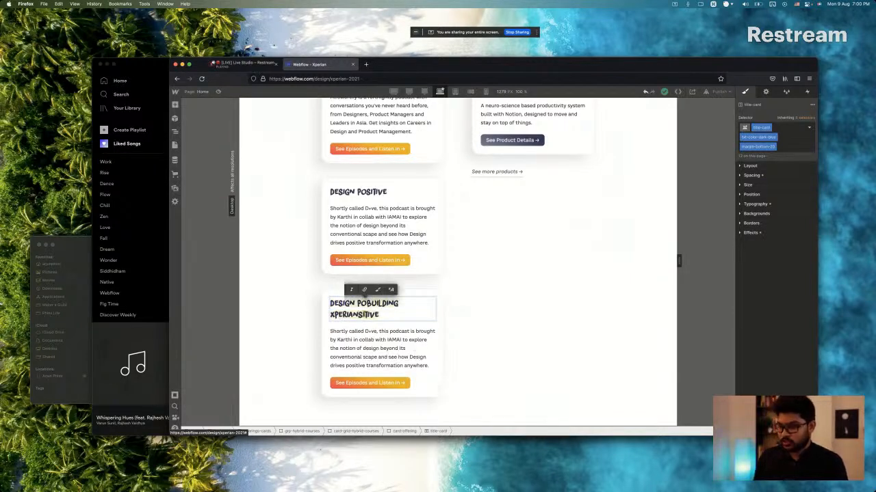
key("super+a")
key("BackSpace")
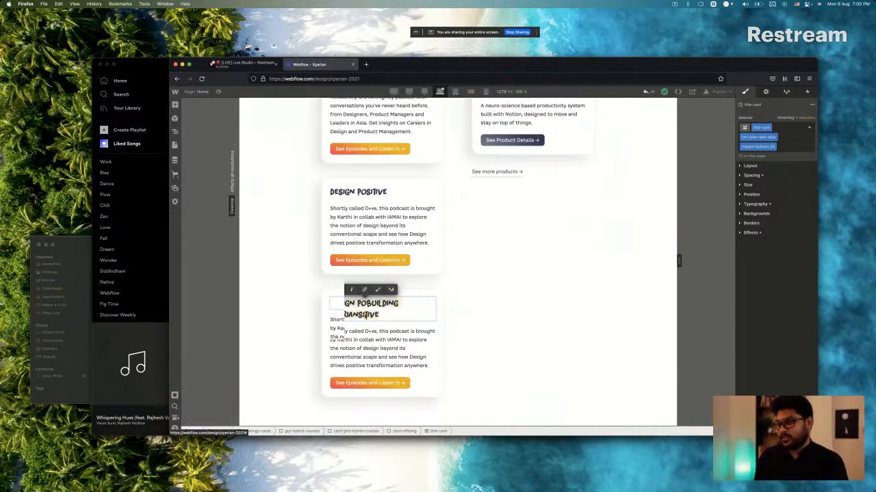
key("super+v")
Copy the Building Xperian description from Sketch and replace the matching card's whole paragraph in Webflow with it.
key("super+Tab")
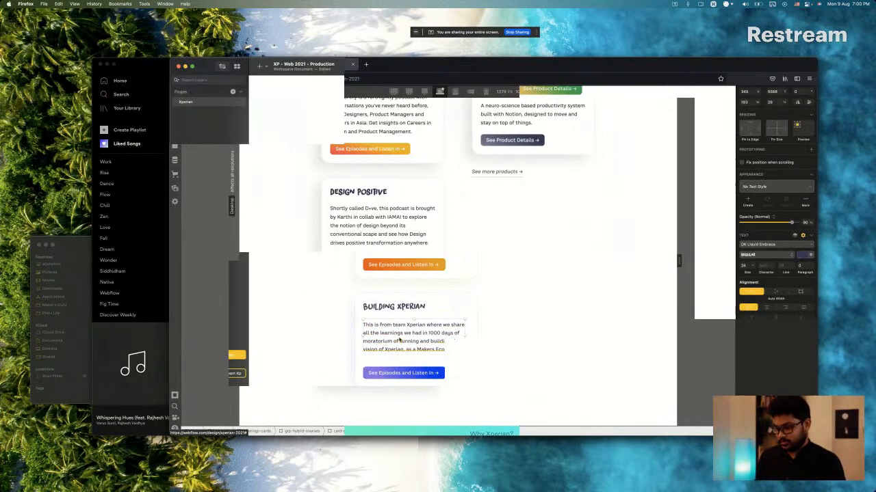
double_click(399, 340)
key("super+c")
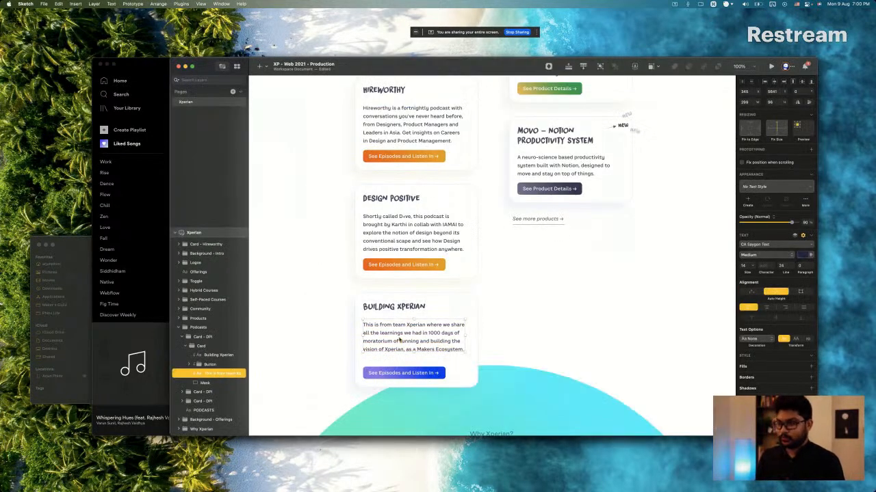
key("super+Tab")
double_click(374, 338)
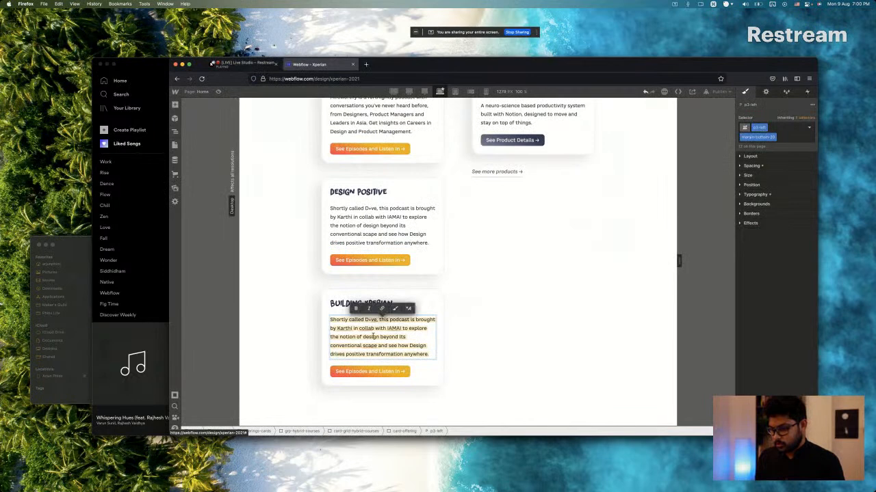
key("super+v")
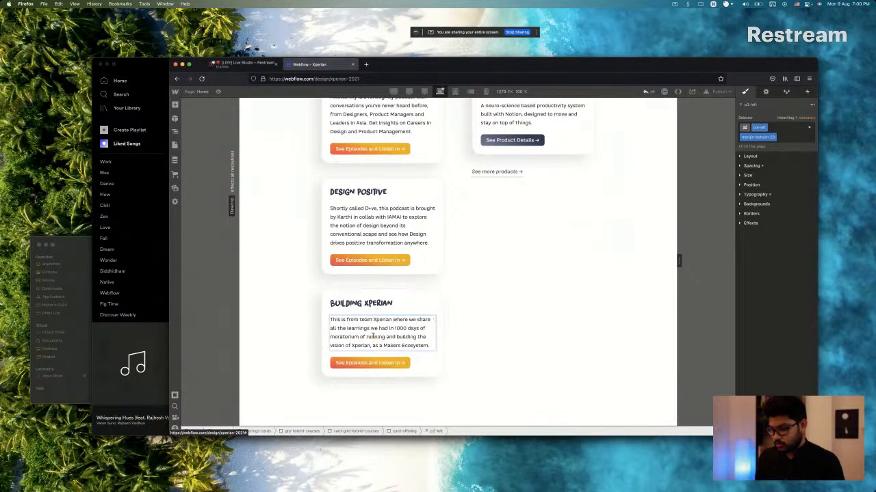
Compare the Building Xperian button with Sketch and replace the Webflow button's bg-gradient-yellow class with a new bg-gradient-blue combo class.
key("super+Tab")
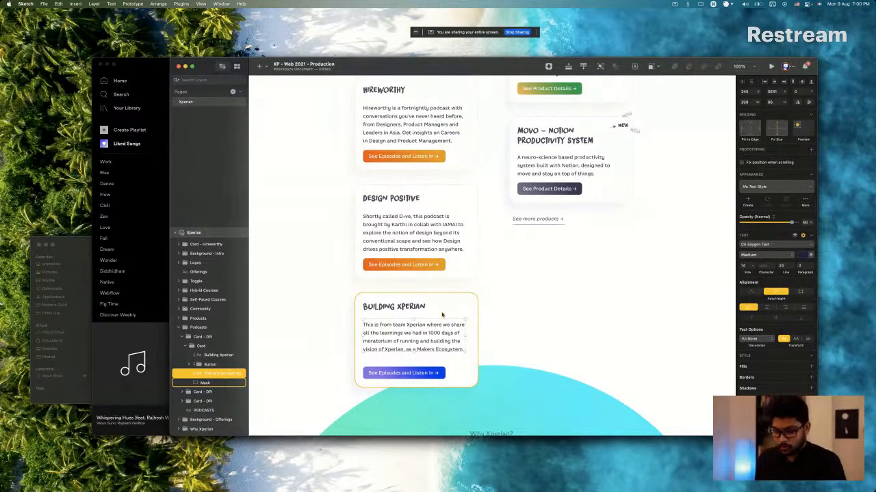
key("super+Tab")
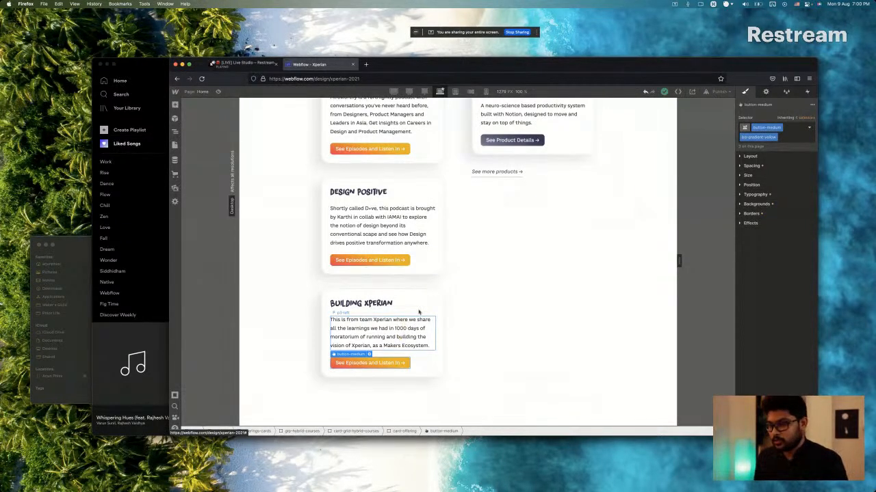
key("super+Tab")
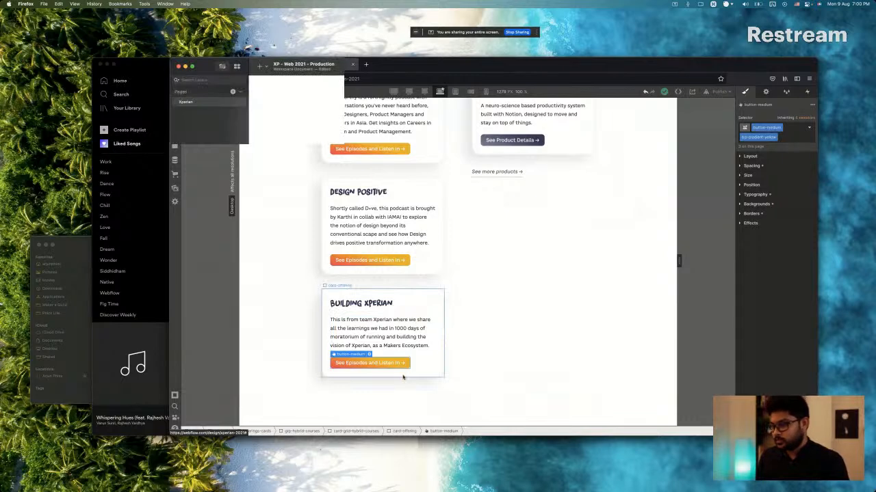
key("super+Tab")
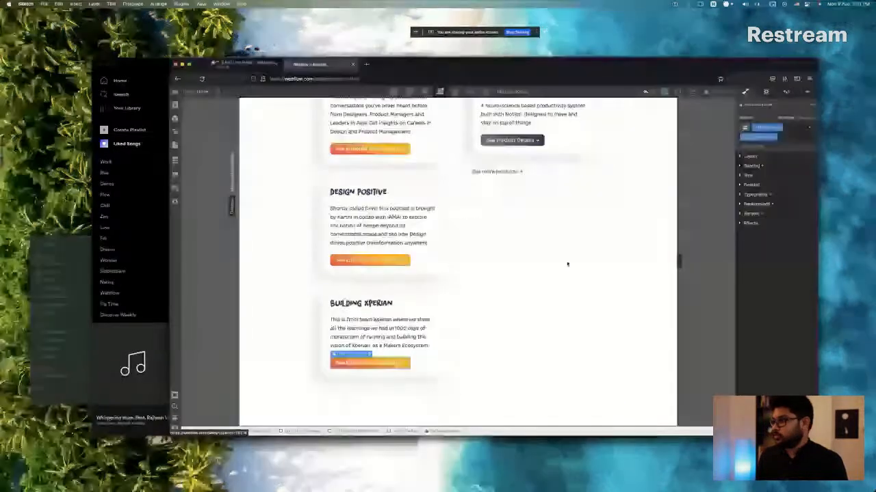
left_click(784, 140)
key("BackSpace")
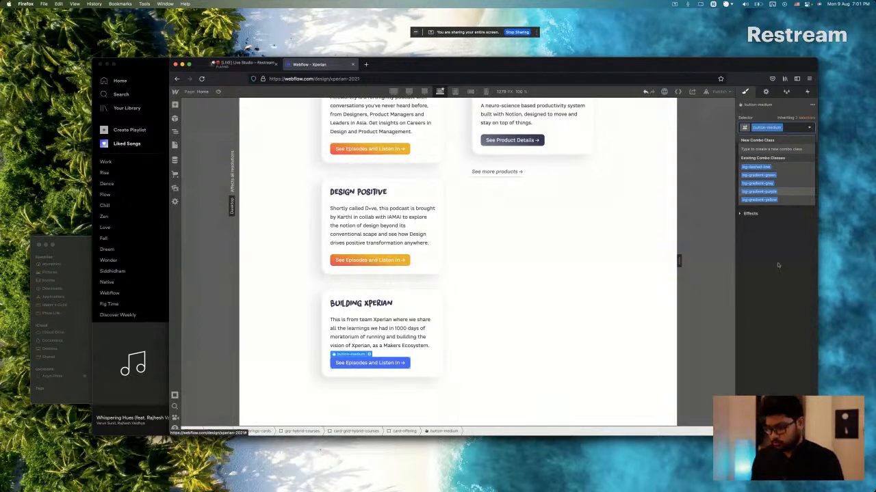
type("bg-gra")
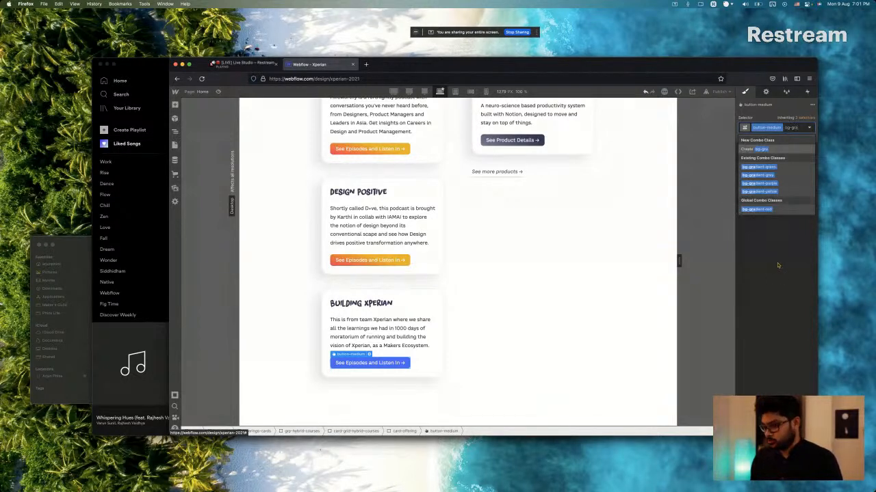
type("dient-blu")
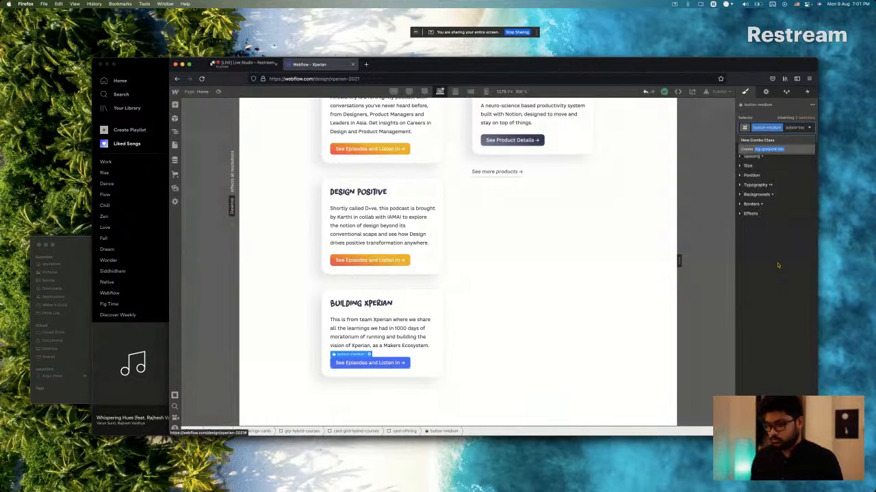
type("e")
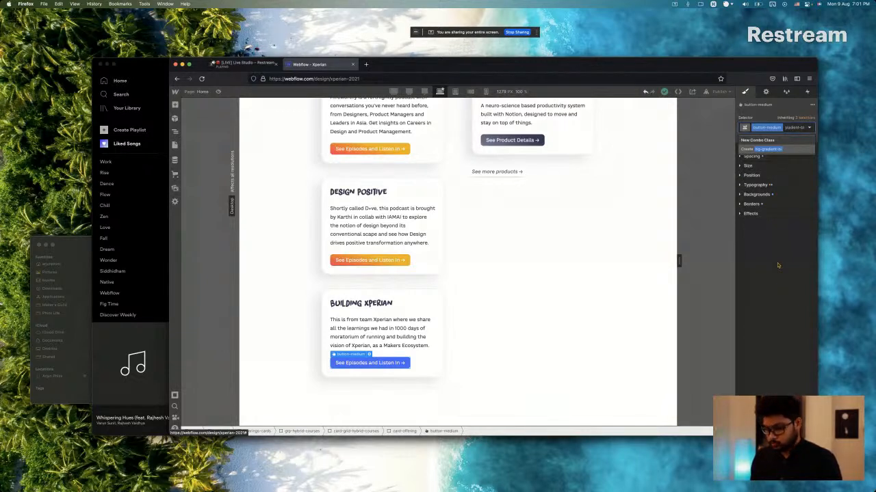
key("Return")
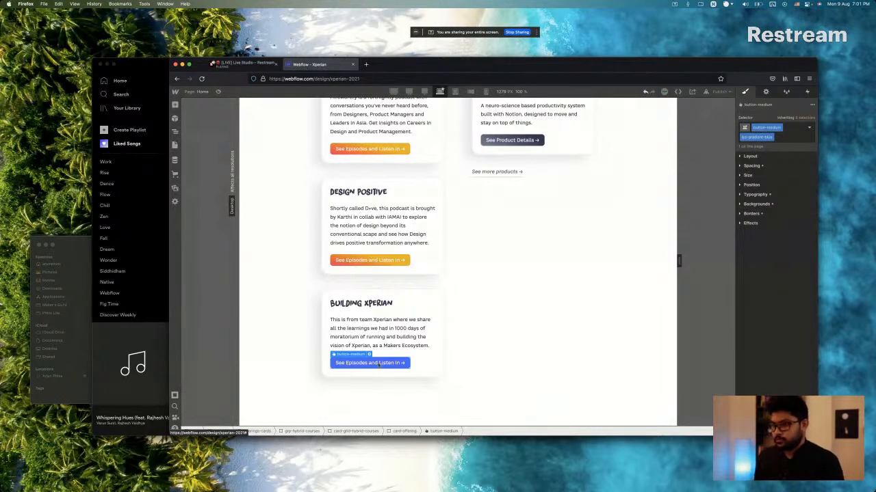
Open the Building Xperian button rectangle's gradient fill in Sketch and copy its first stop's hex colour.
key("super+Tab")
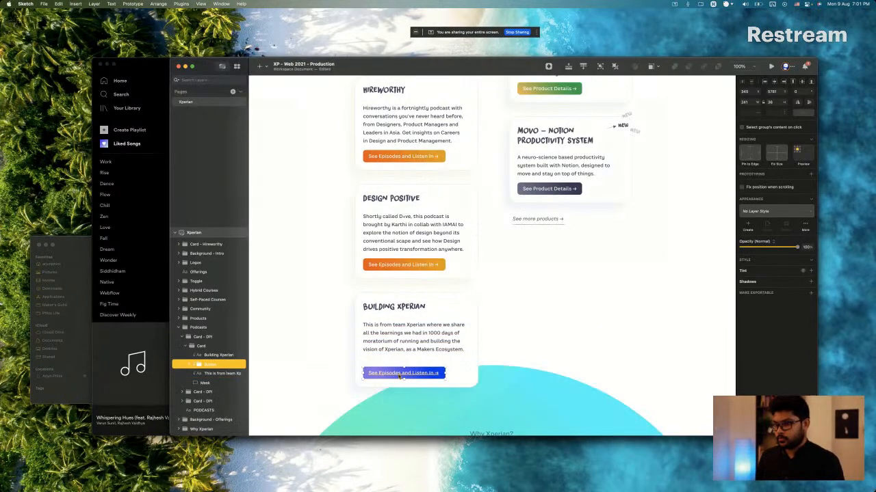
double_click(399, 373)
double_click(400, 373)
key("Escape")
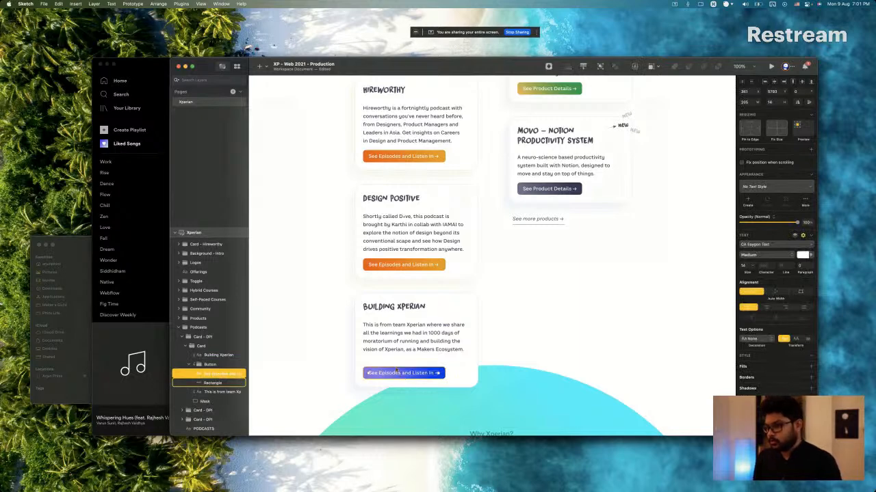
left_click(213, 384)
left_click(750, 274)
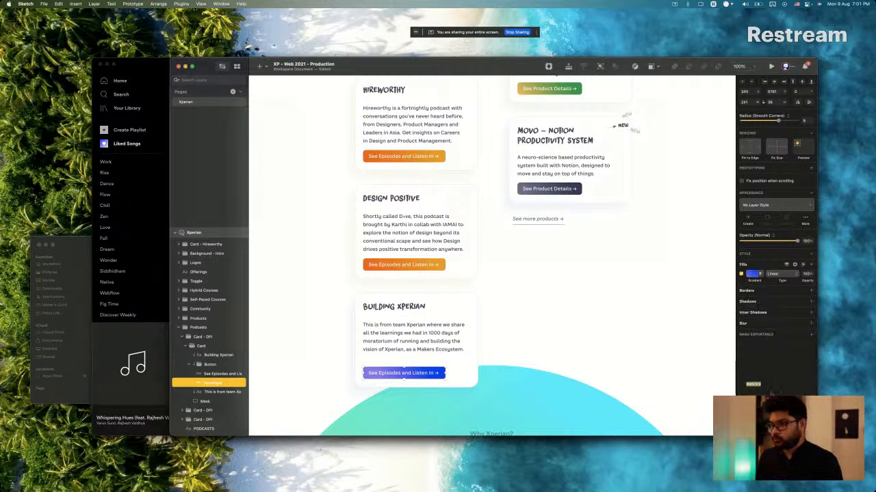
Set the Building Xperian button's background colour to transparent in Webflow.
key("super+Tab")
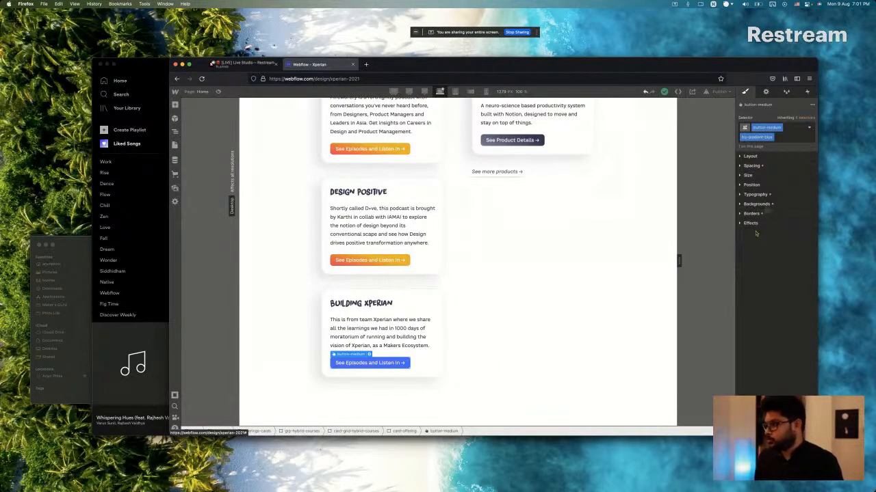
left_click(760, 204)
left_click(760, 228)
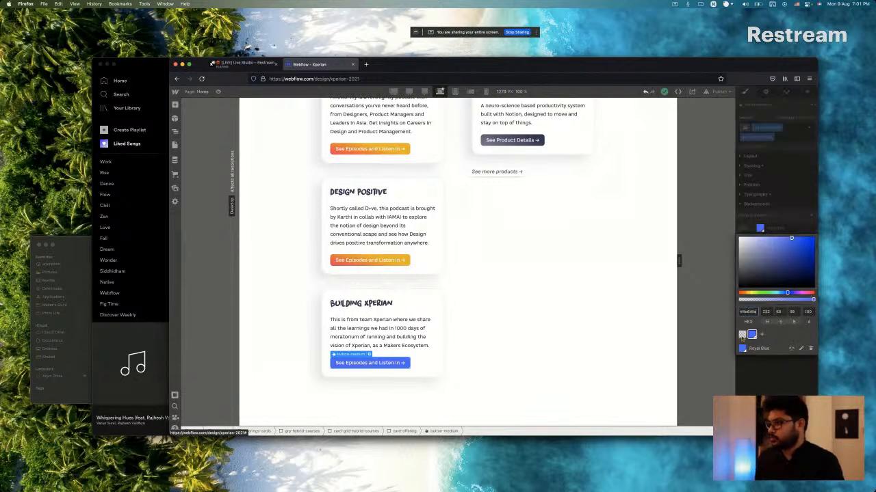
left_click(742, 334)
left_click(787, 220)
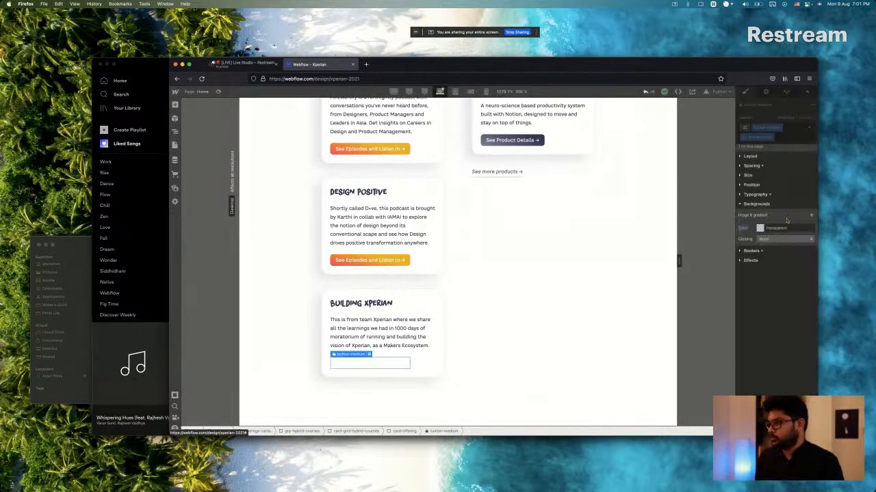
Add a linear gradient background to the Building Xperian button with the copied Sketch colour as its first stop.
left_click(811, 216)
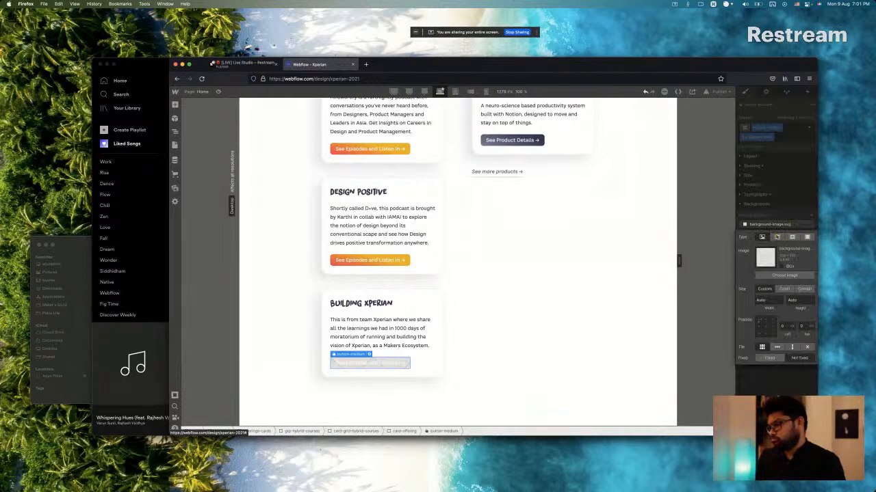
left_click(776, 237)
left_click(772, 280)
key("super+v")
key("Return")
Copy the end stop's hex colour from the Building Xperian button's gradient fill in Sketch.
key("super+Tab")
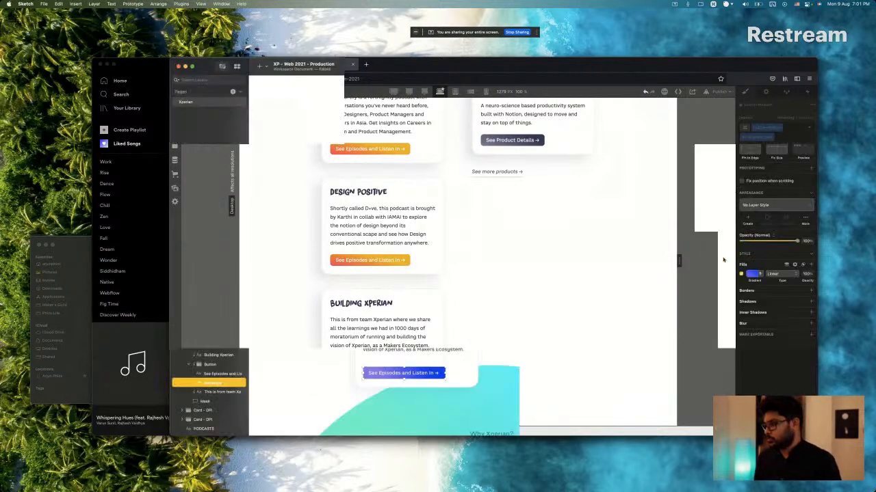
left_click(752, 273)
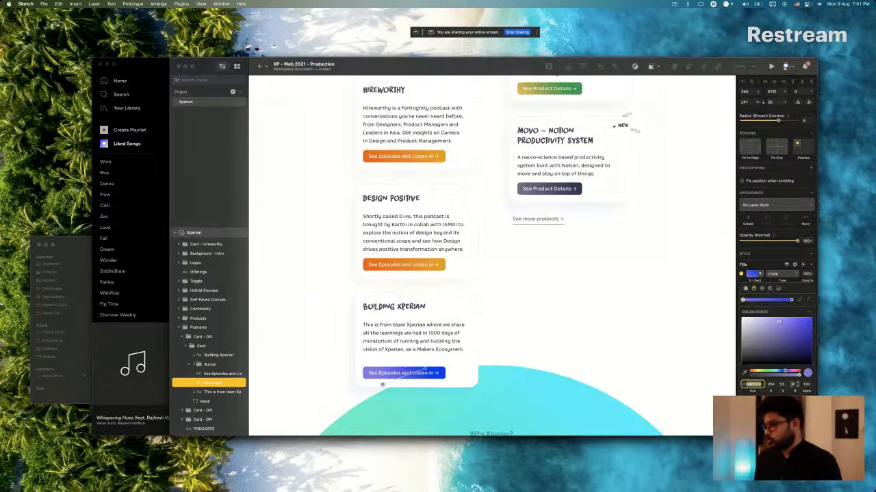
left_click(791, 300)
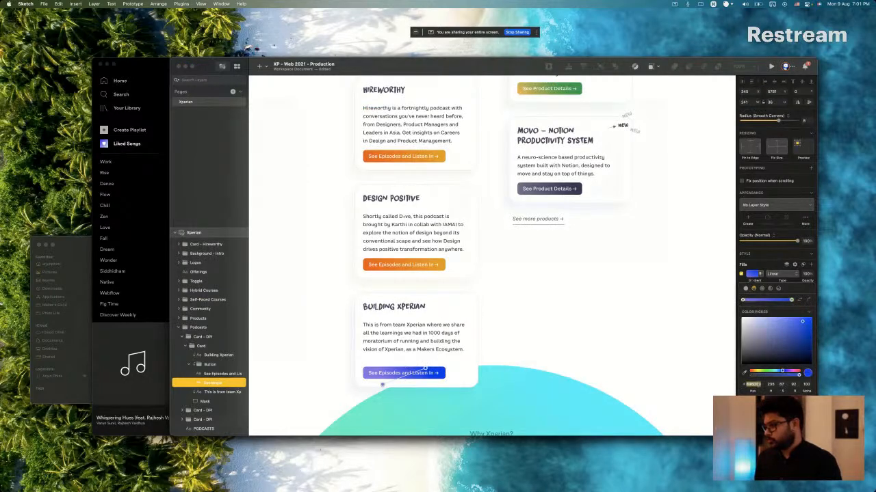
left_click(747, 385)
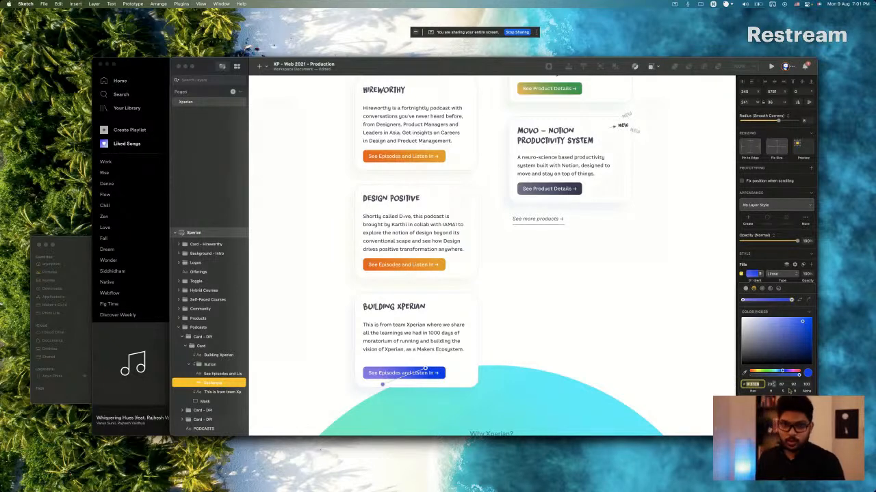
key("super+Tab")
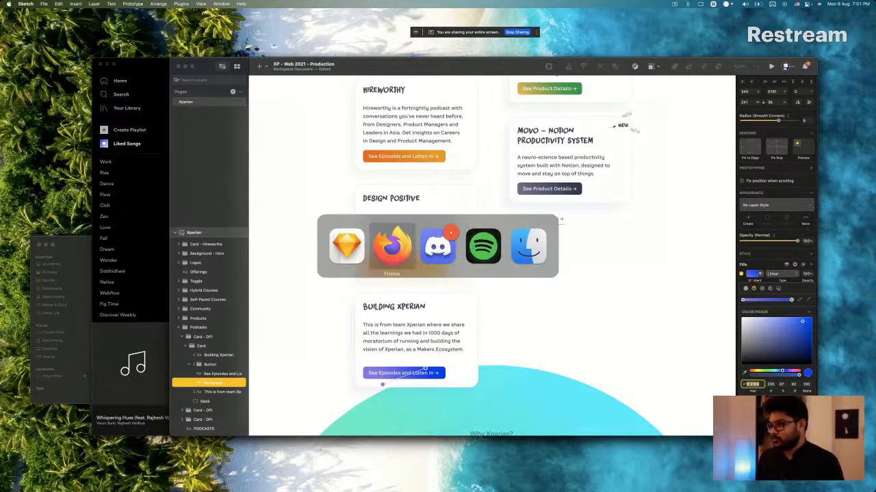
key("Escape")
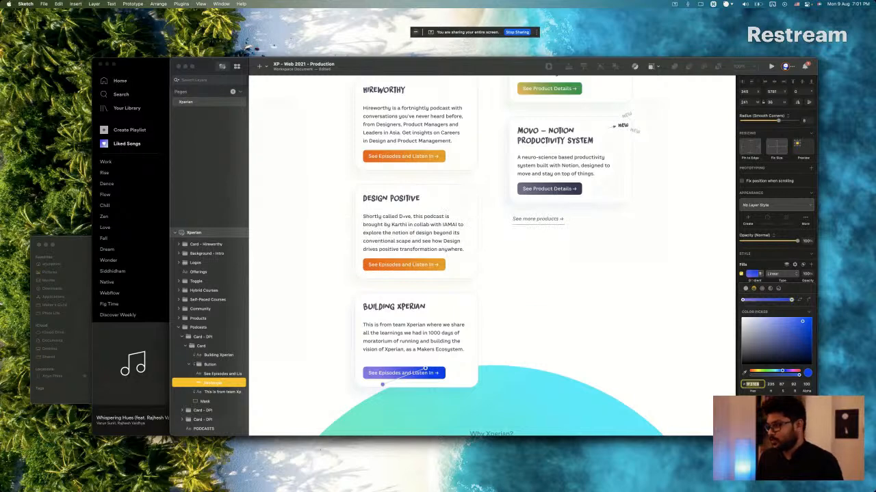
left_click(753, 275)
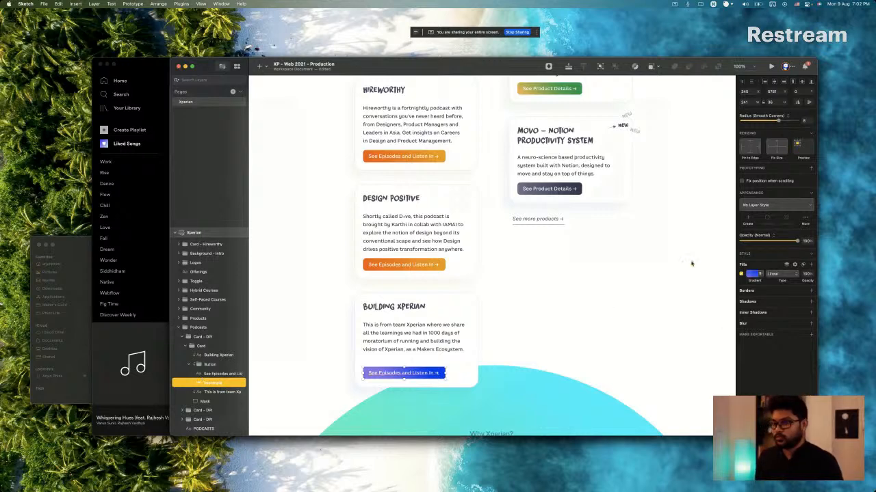
Apply the copied colour to the end stop of the Webflow button's gradient and set the gradient angle to 24 degrees.
key("super+Tab")
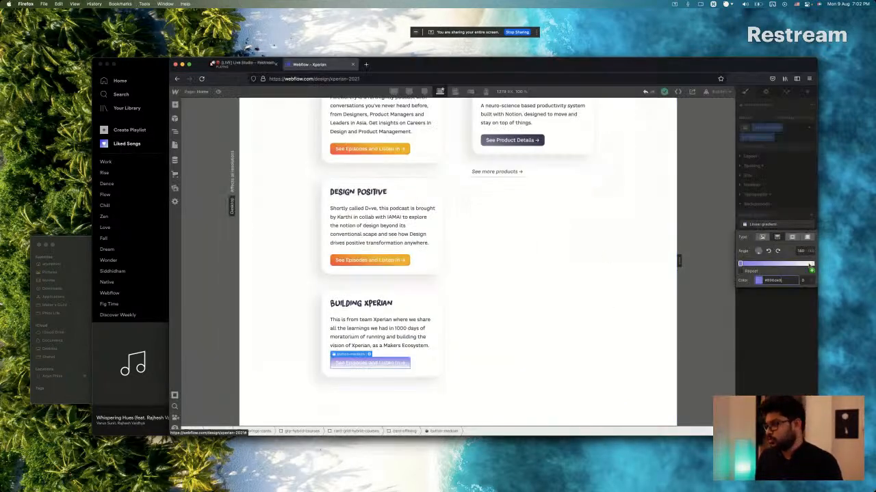
left_click(812, 264)
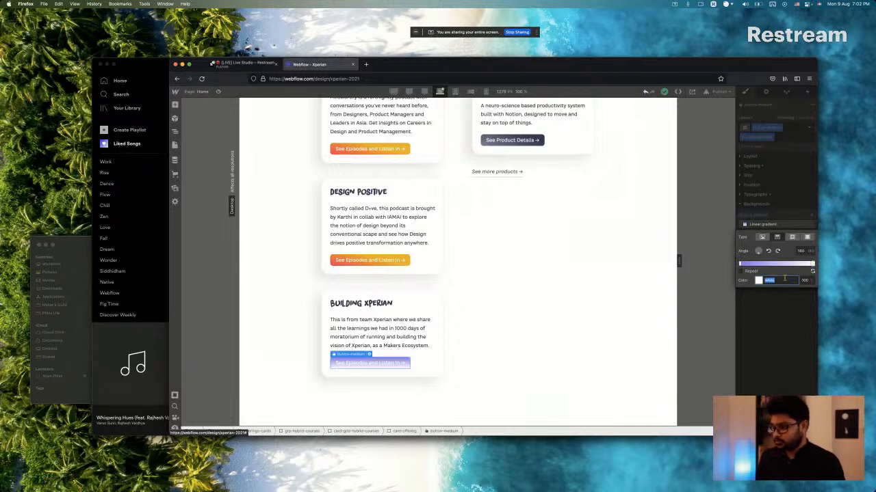
key("BackSpace")
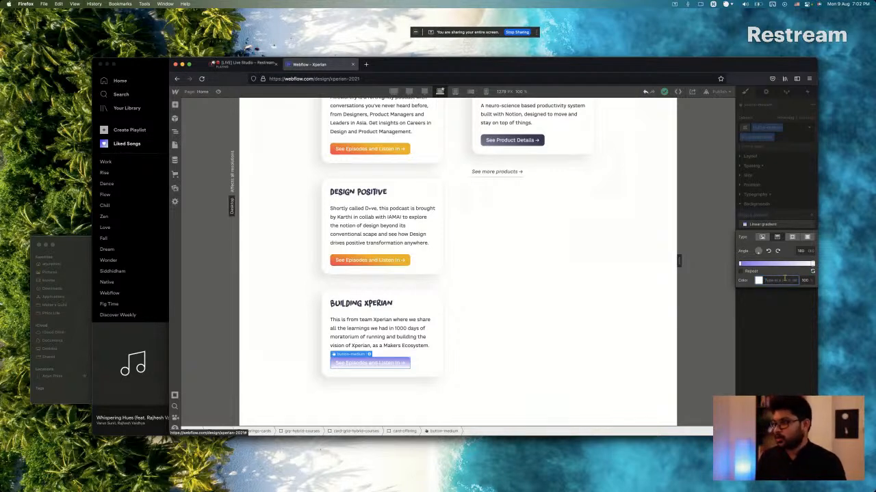
key("super+v")
left_click(801, 250)
type("24")
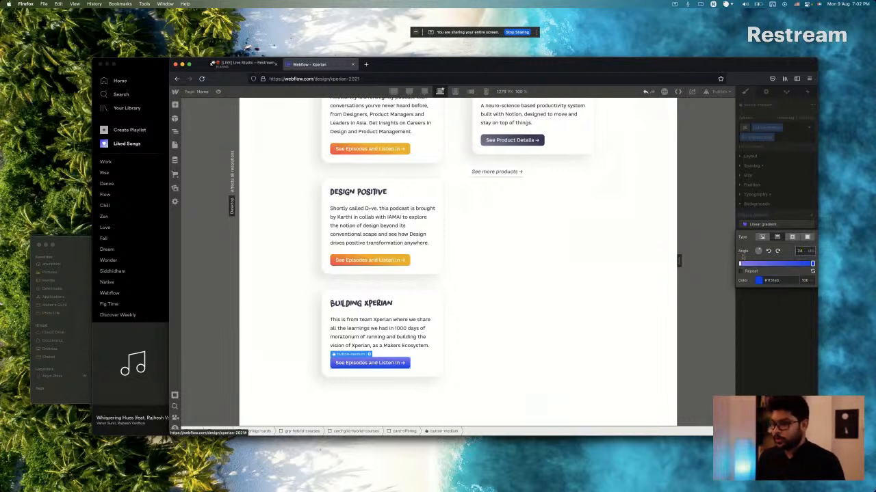
left_click(713, 4)
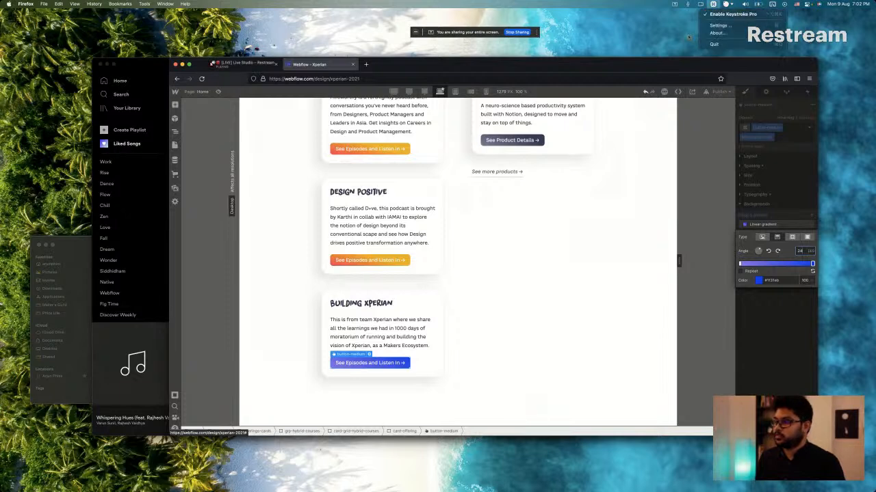
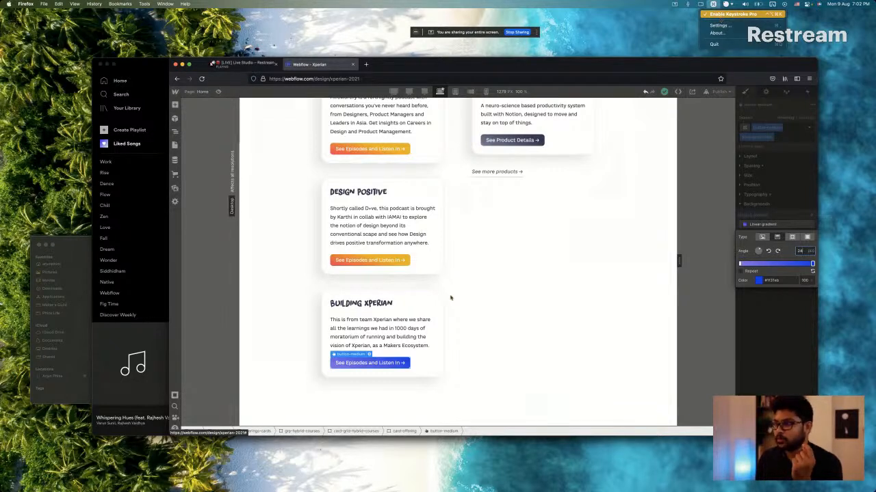
Check the display position and spacing settings of Keystroke Pro, leaving them as they are.
left_click(381, 336)
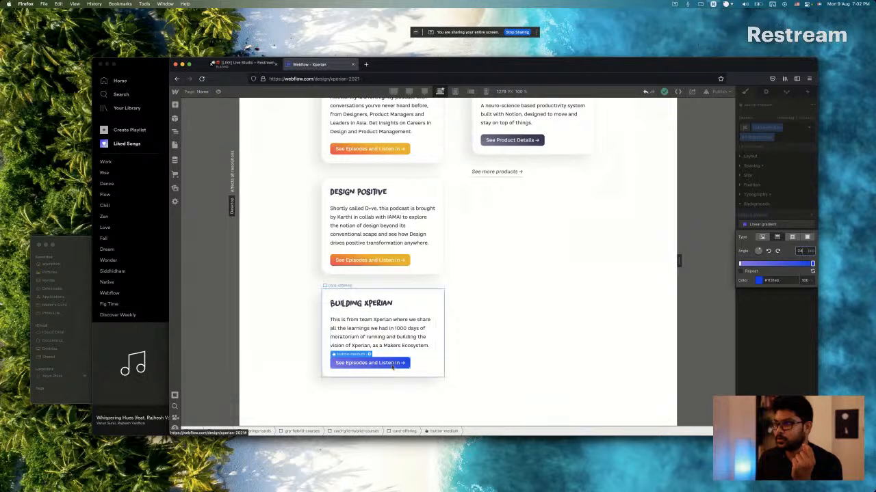
left_click(712, 4)
left_click(720, 24)
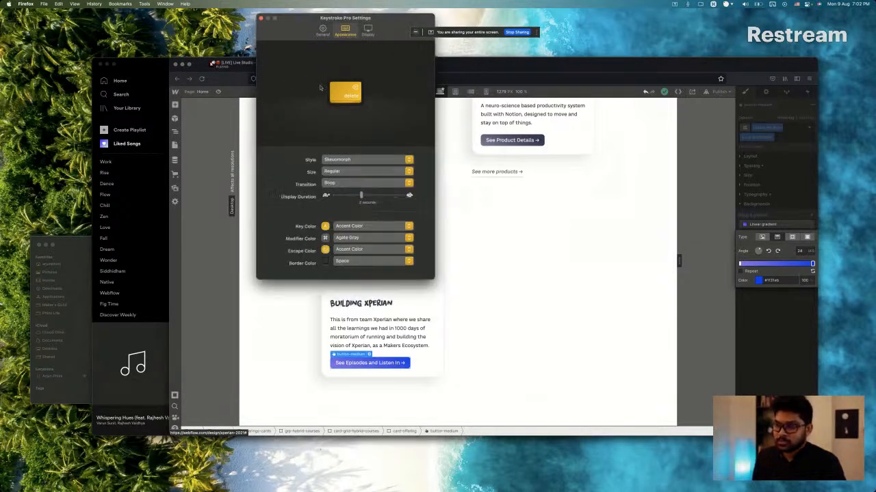
left_click(366, 31)
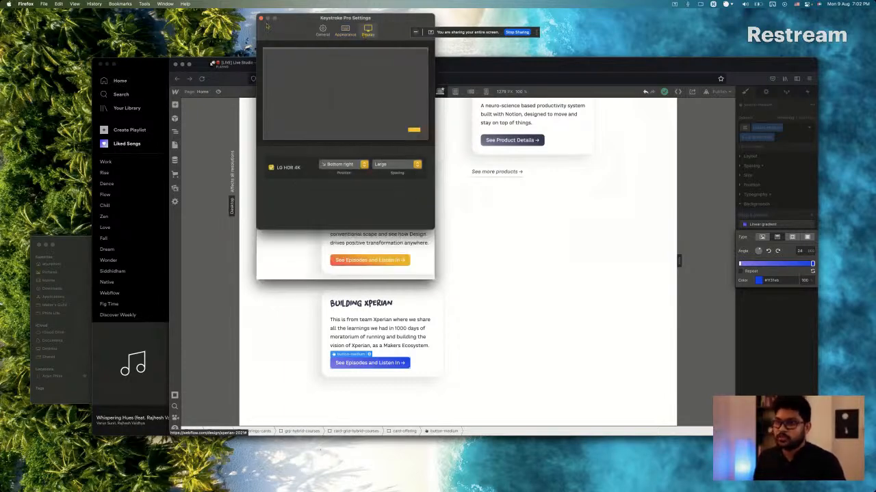
left_click(260, 19)
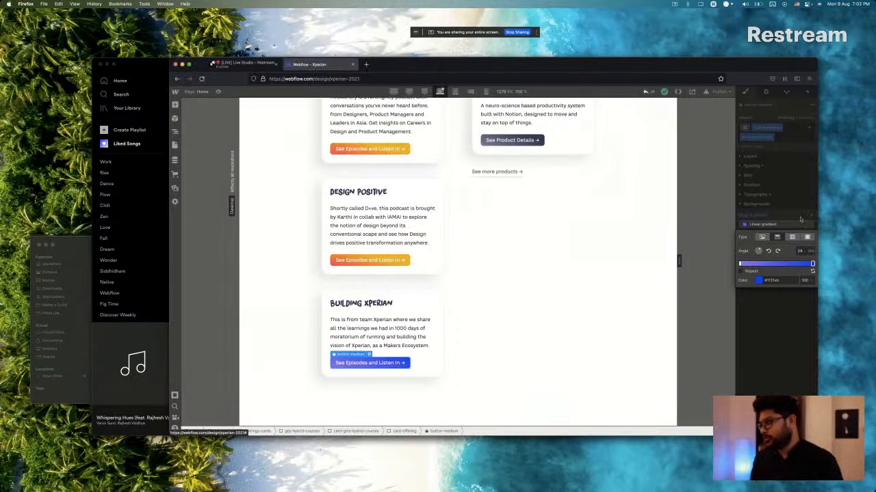
Close the gradient settings of the Building Xperian button and select its surrounding card in Webflow.
left_click(760, 227)
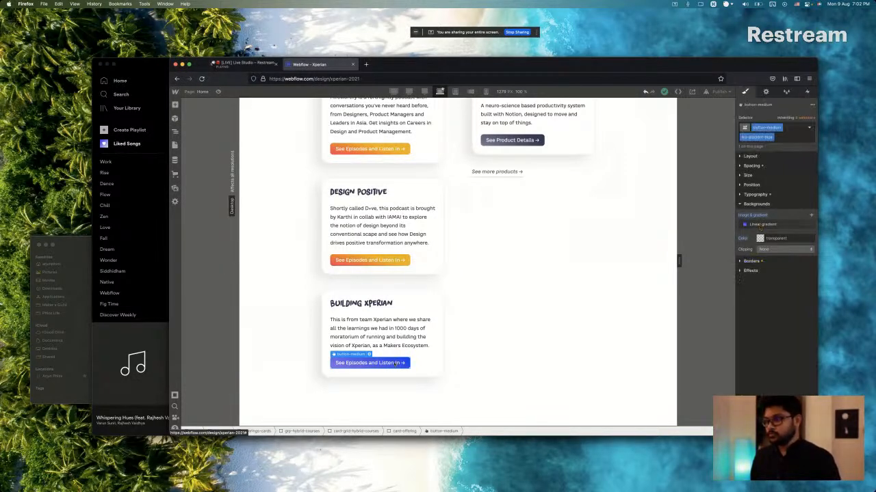
key("super+Tab")
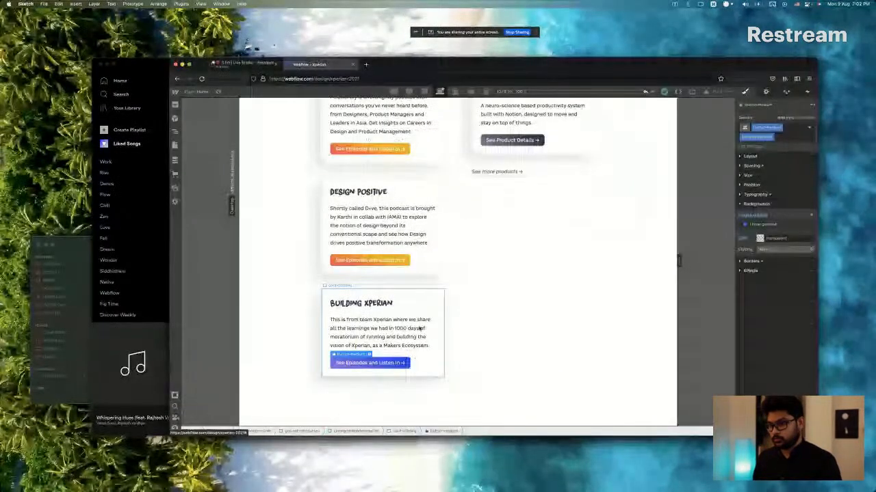
key("super+Tab")
key("super+Tab")
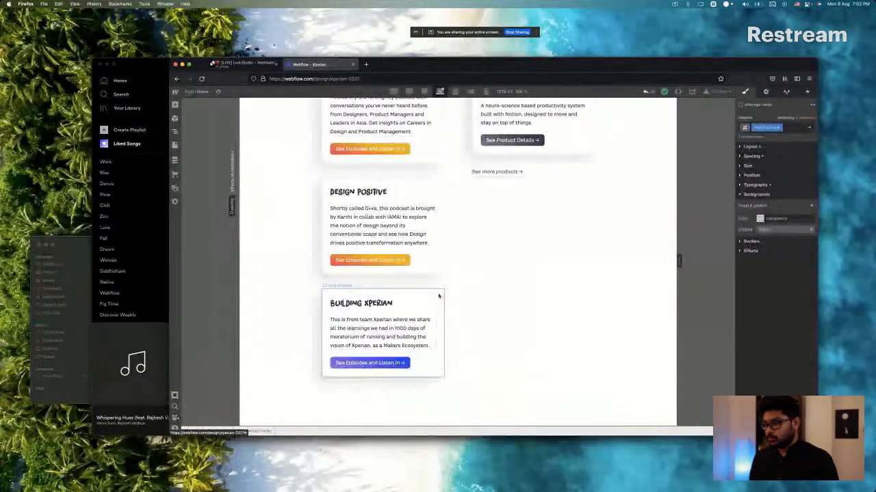
left_click(439, 296)
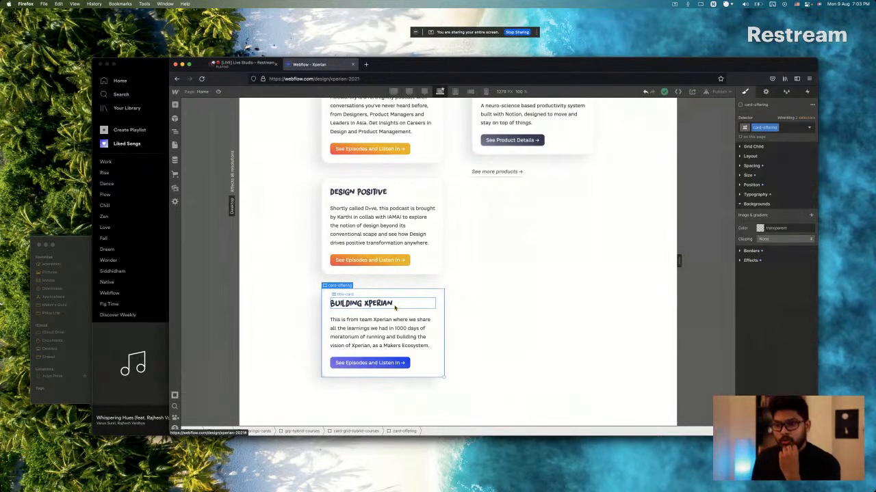
Examine the podcasts group, its card grid and its place among the offerings in the page structure.
left_click(410, 155)
left_click(411, 172)
scroll(410, 175, "up", 5)
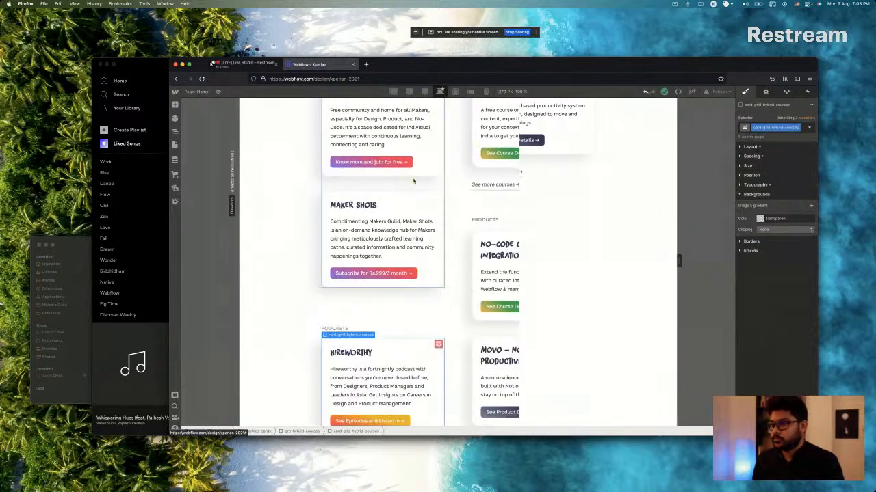
left_click(414, 336)
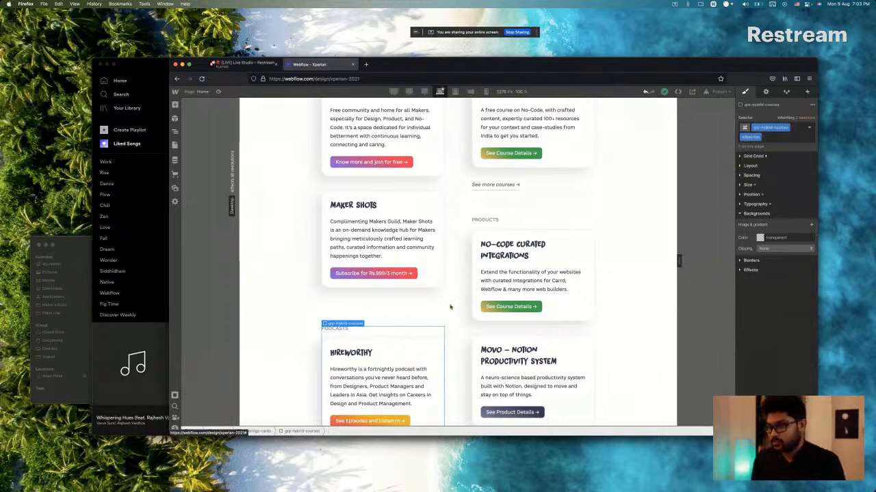
scroll(450, 307, "up", 5)
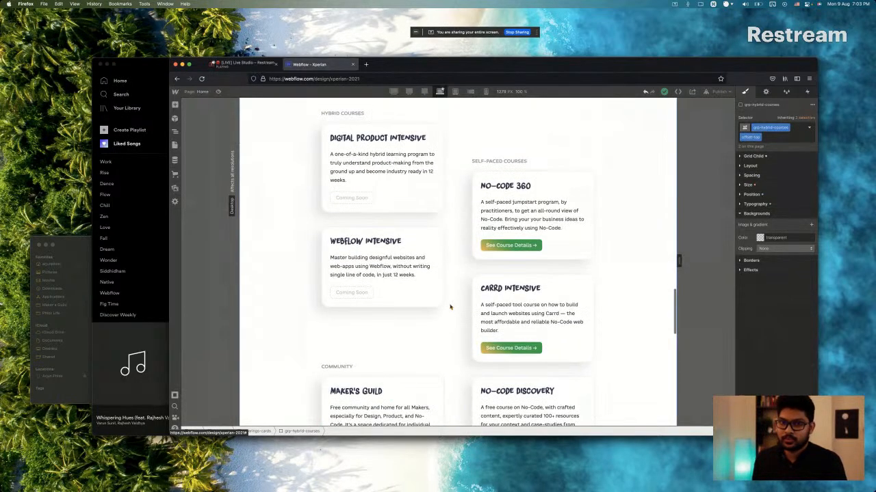
scroll(451, 307, "down", 10)
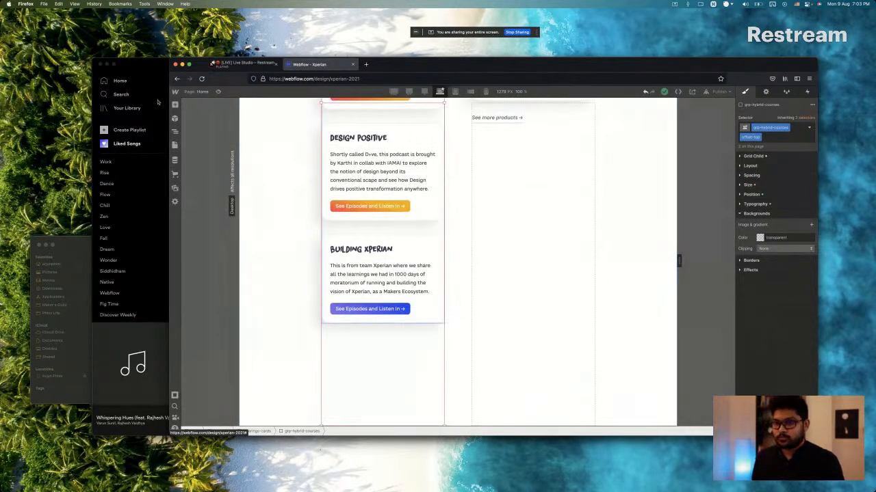
left_click(176, 133)
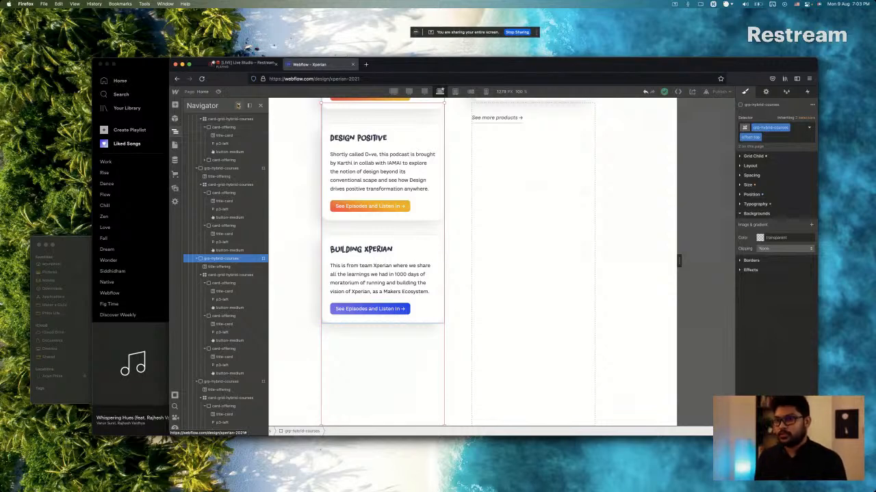
left_click(490, 312)
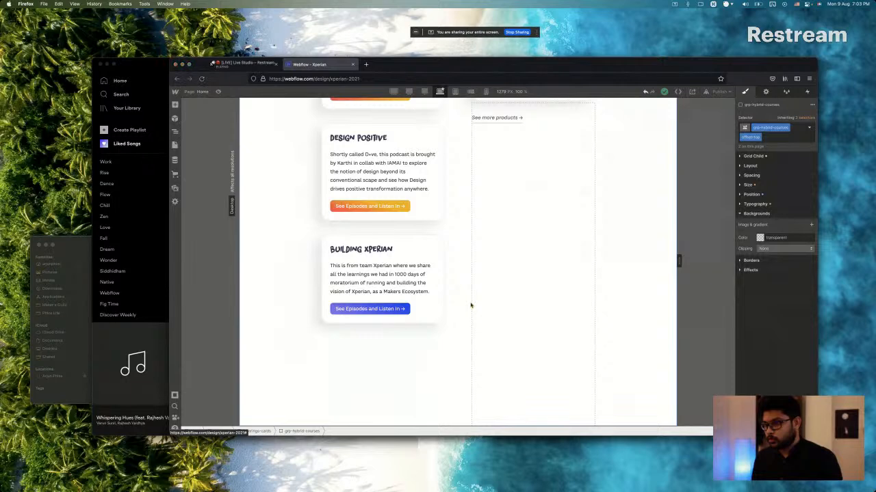
Examine the Why Xperian section in the Sketch design and compare it with the current Webflow page.
key("super+Tab")
scroll(471, 306, "down", 2)
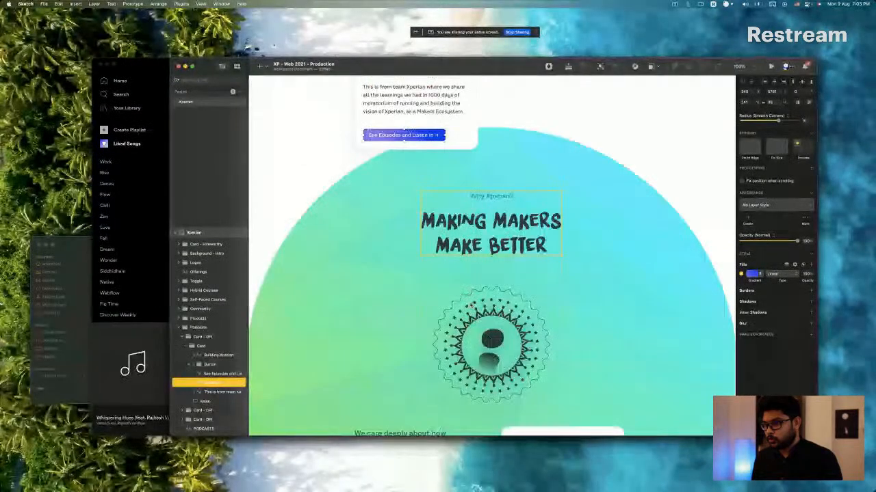
scroll(470, 306, "down", 2)
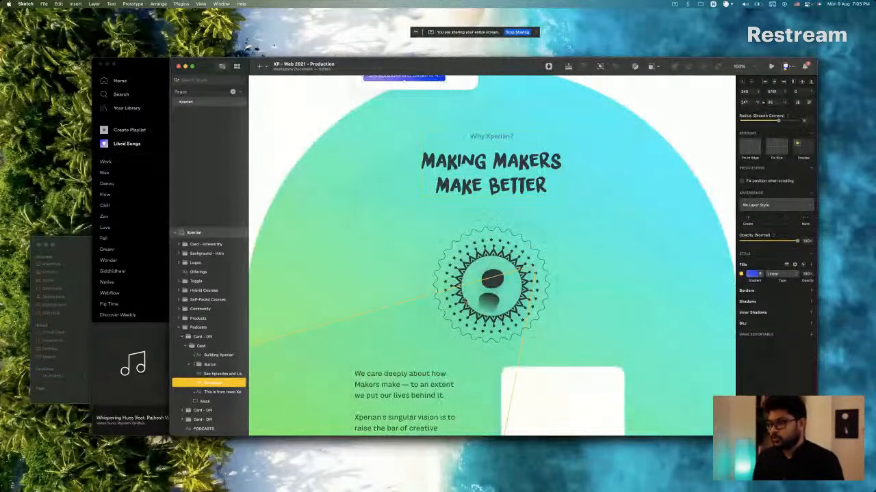
key("super+Tab")
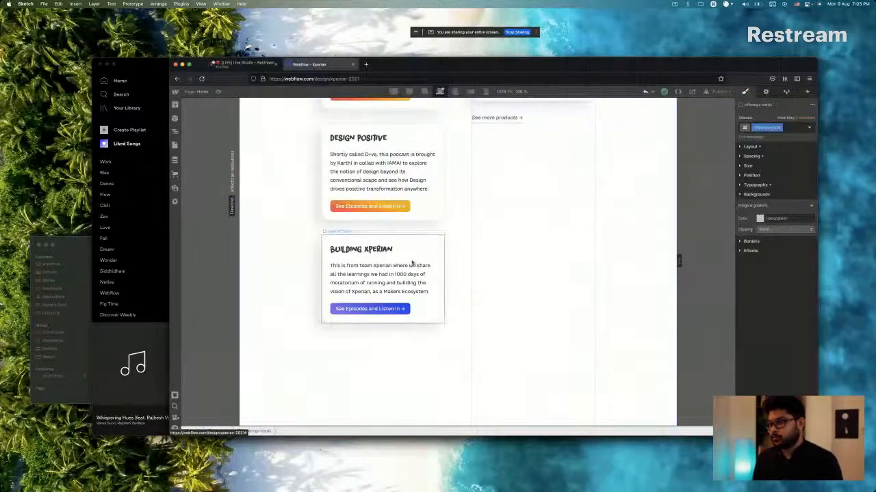
scroll(411, 262, "up", 15)
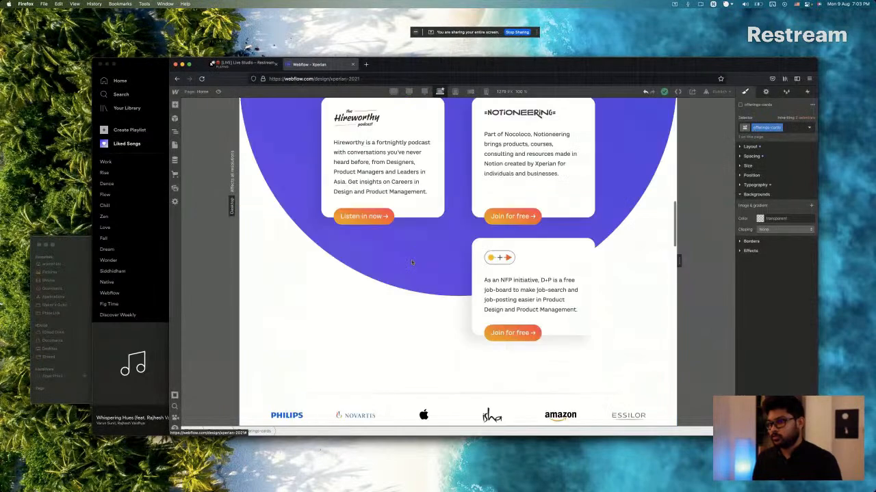
scroll(412, 262, "up", 15)
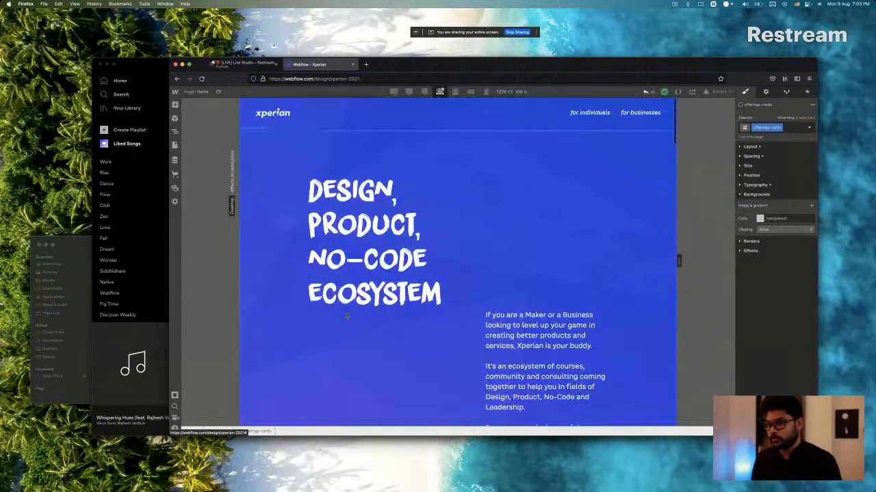
scroll(445, 323, "down", 15)
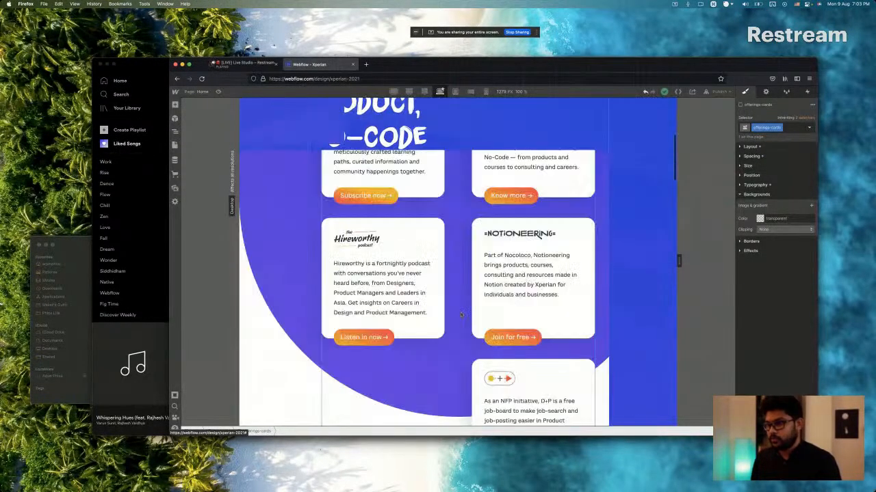
scroll(460, 314, "down", 4)
scroll(460, 314, "down", 15)
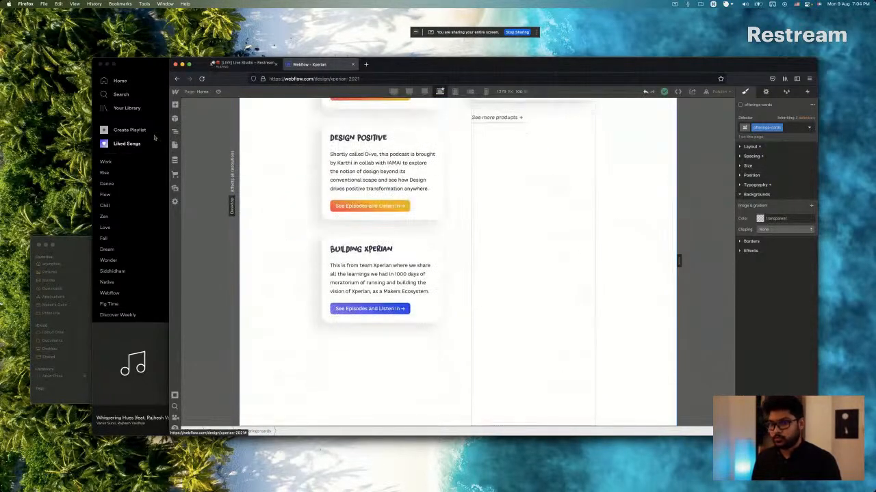
Add a Div Block to the page body and place it directly below the offerings section.
left_click(175, 145)
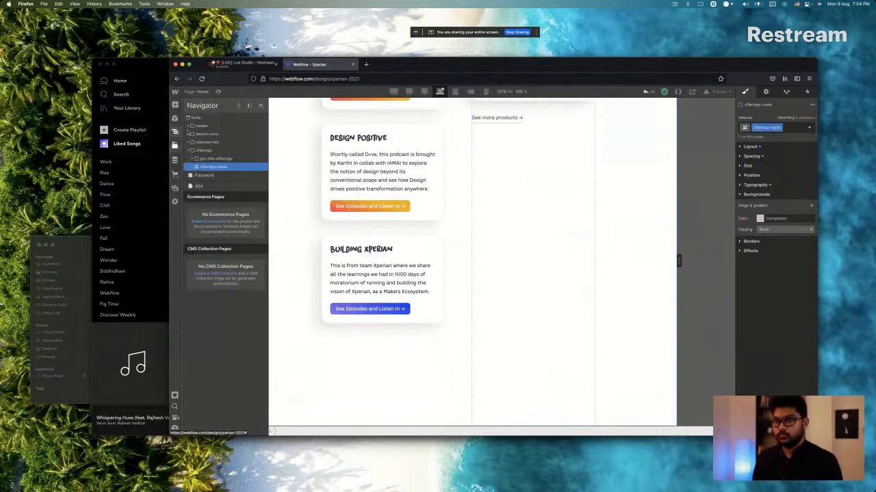
left_click(212, 159)
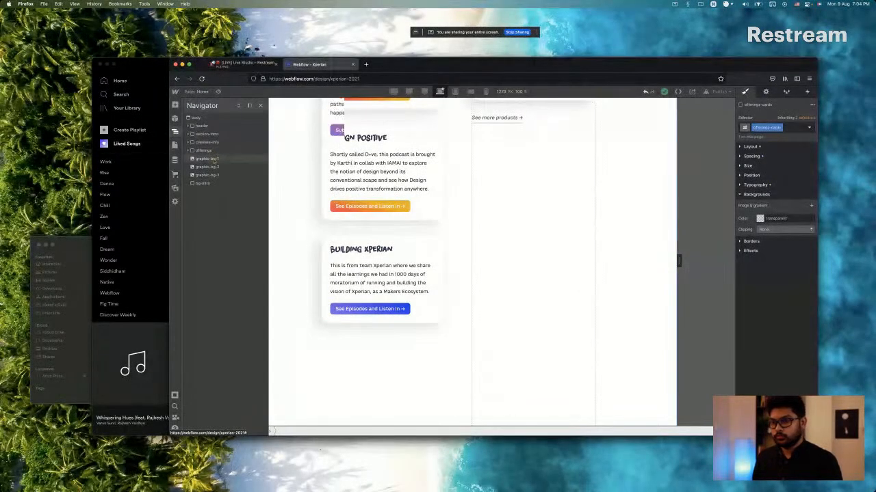
left_click(205, 118)
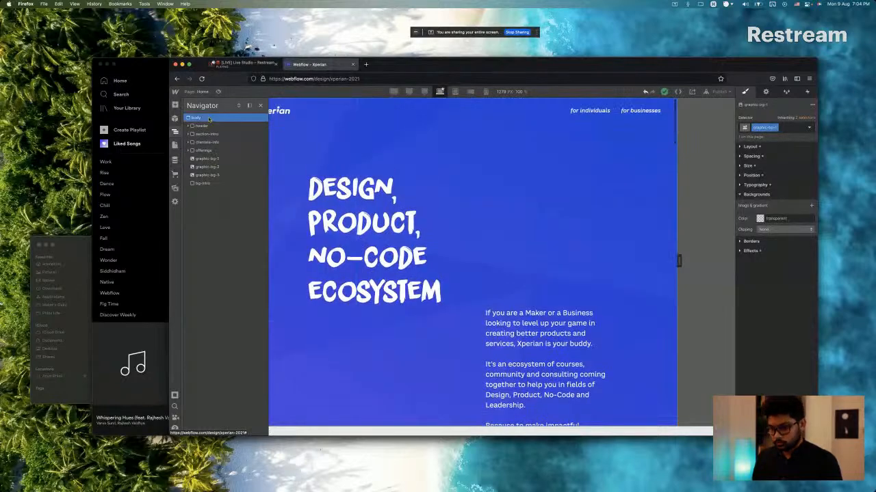
key("super+e")
type("di")
key("Return")
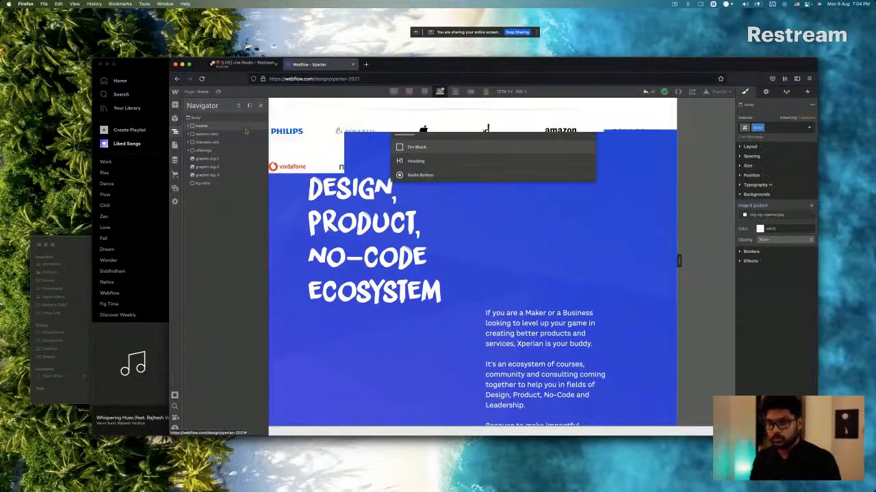
left_click_drag(204, 192, 206, 157)
scroll(458, 317, "up", 2)
scroll(458, 316, "down", 5)
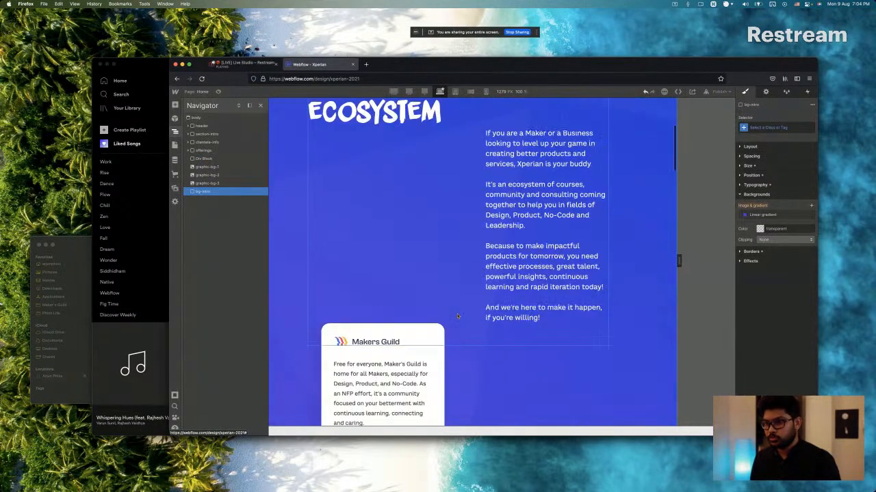
scroll(458, 316, "down", 15)
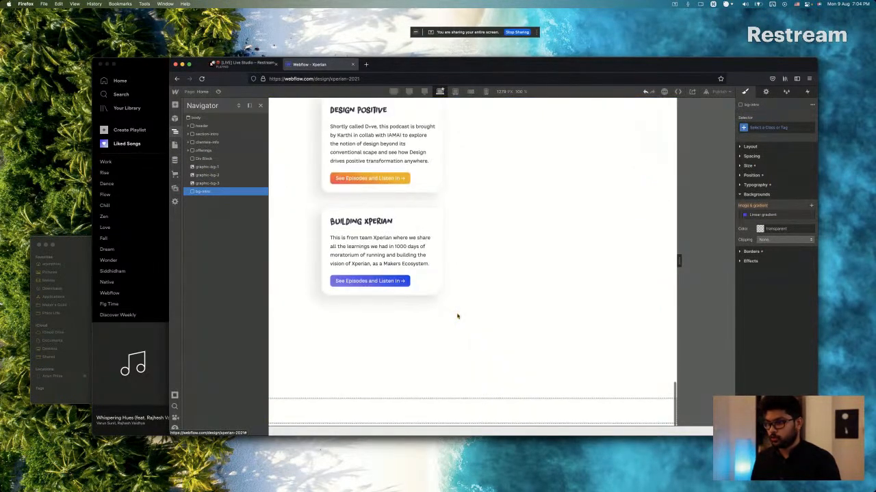
left_click(432, 408)
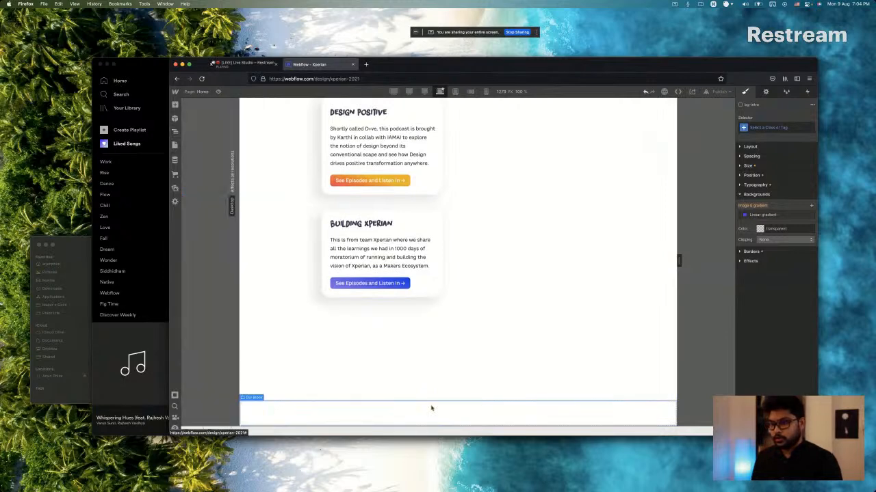
Switch to Sketch and inspect the Why Xperian title group with the Making Makers Make Better heading.
key("super+Tab")
scroll(495, 201, "down", 5)
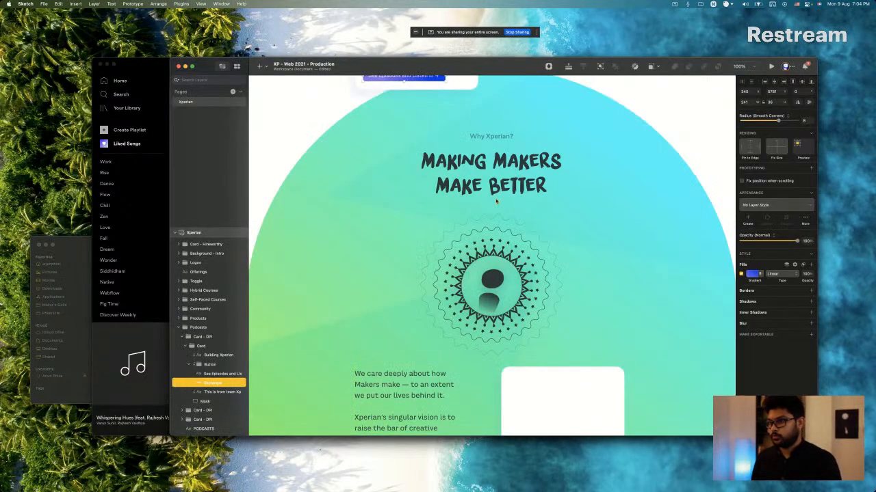
left_click(483, 168)
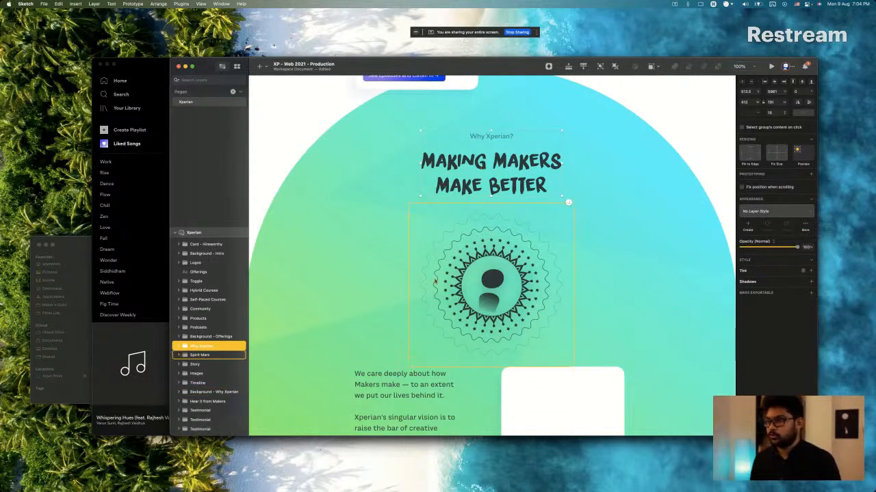
Copy the Offerings title group in Webflow and paste it into the new Div Block below the offerings section.
key("super+Tab")
scroll(434, 282, "down", 10)
scroll(434, 281, "up", 8)
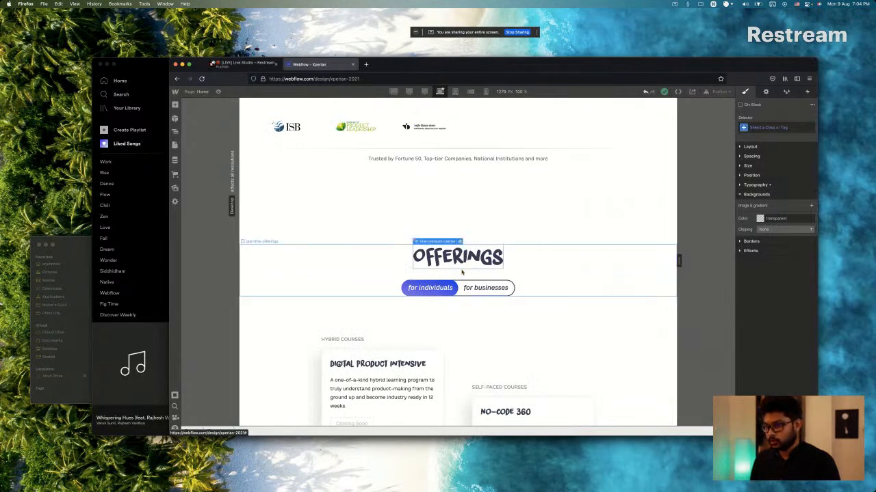
left_click(462, 272)
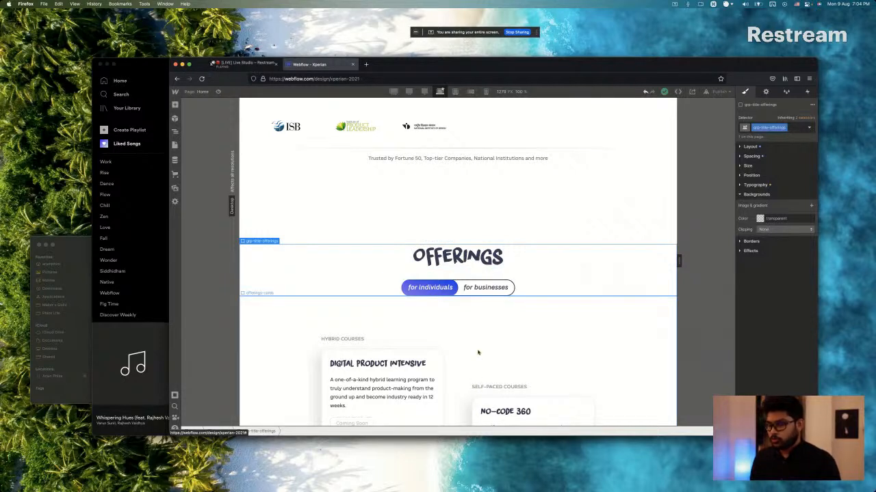
scroll(520, 260, "down", 5)
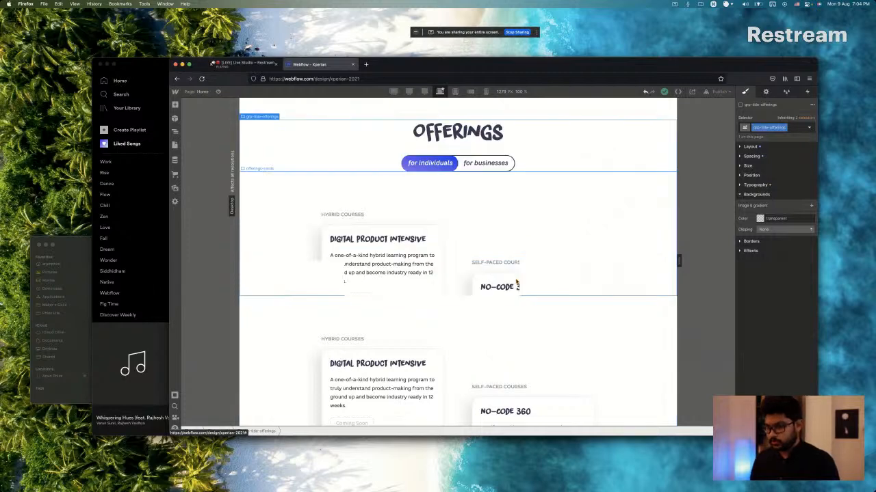
scroll(517, 283, "up", 5)
left_click(444, 421)
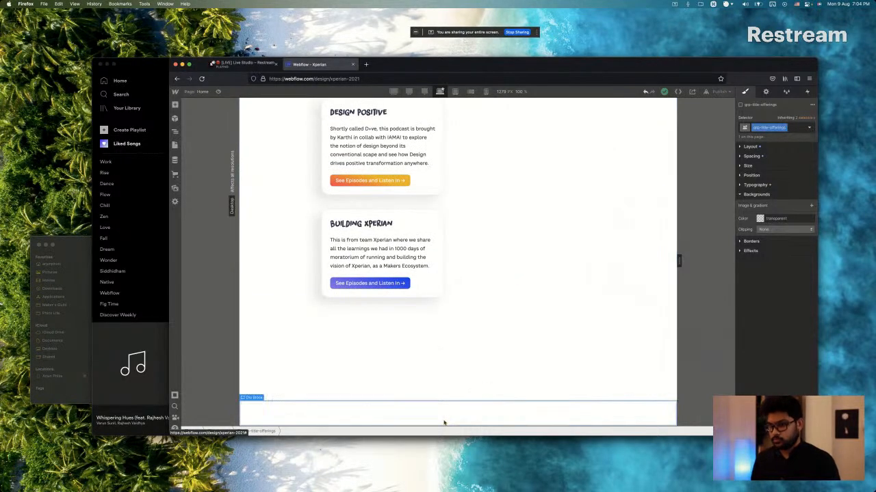
scroll(444, 422, "down", 1)
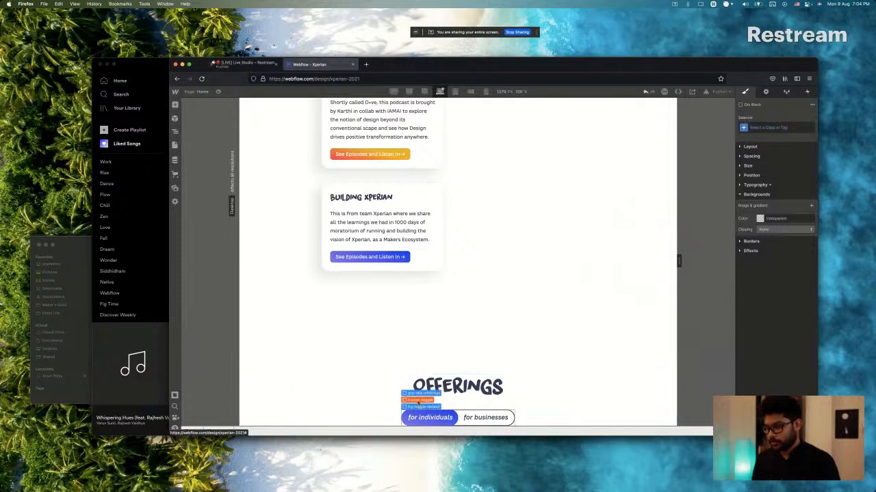
Delete the button toggle from the pasted title group and copy the Making Makers Make Better heading text from Sketch.
left_click(417, 403)
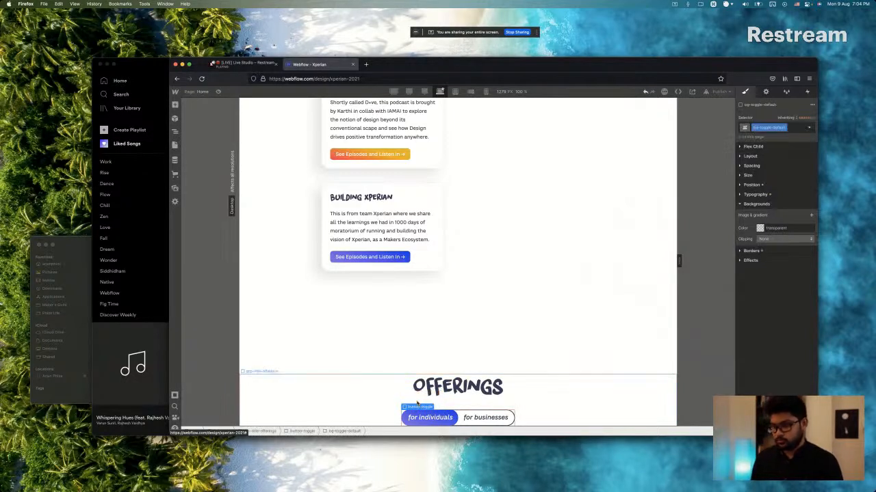
key("super+Tab")
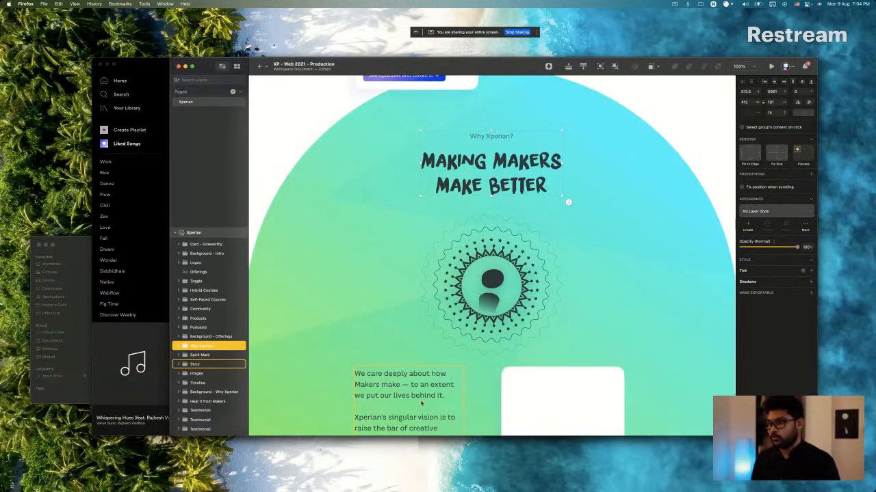
double_click(474, 173)
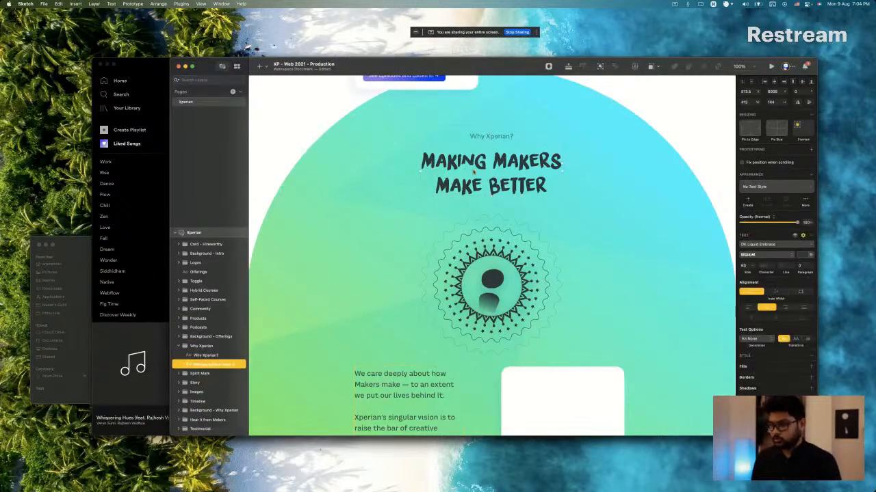
double_click(474, 172)
key("super+c")
key("super+Tab")
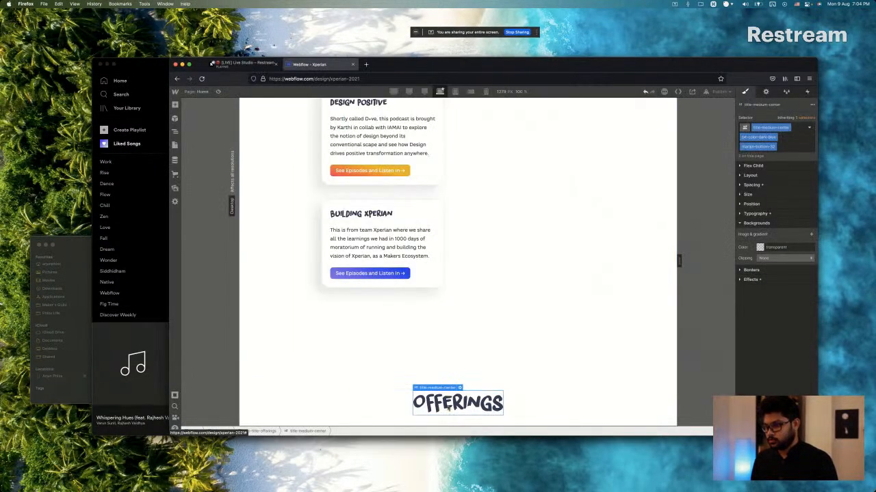
Replace the Offerings heading text in the pasted title group with "Making Makers Make Better" in Webflow.
double_click(449, 406)
key("super+v")
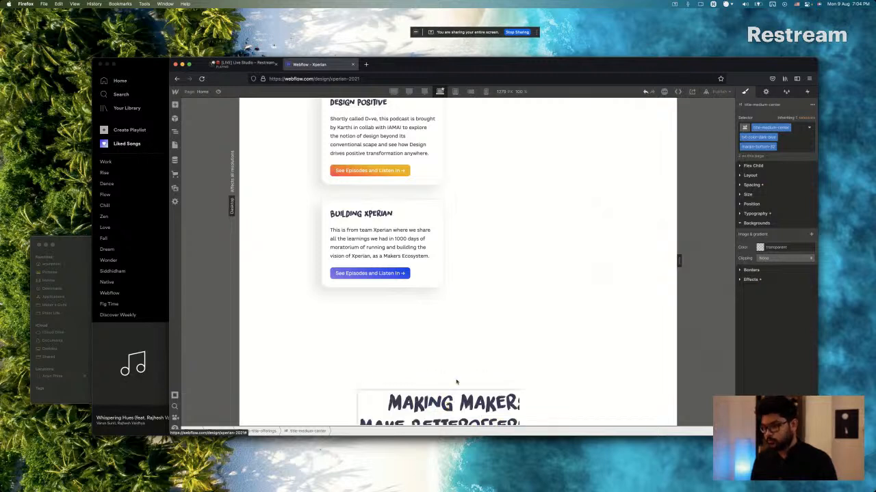
key("shift+Right")
key("shift+Right")
key("shift+Right")
key("shift+Right")
key("shift+Right")
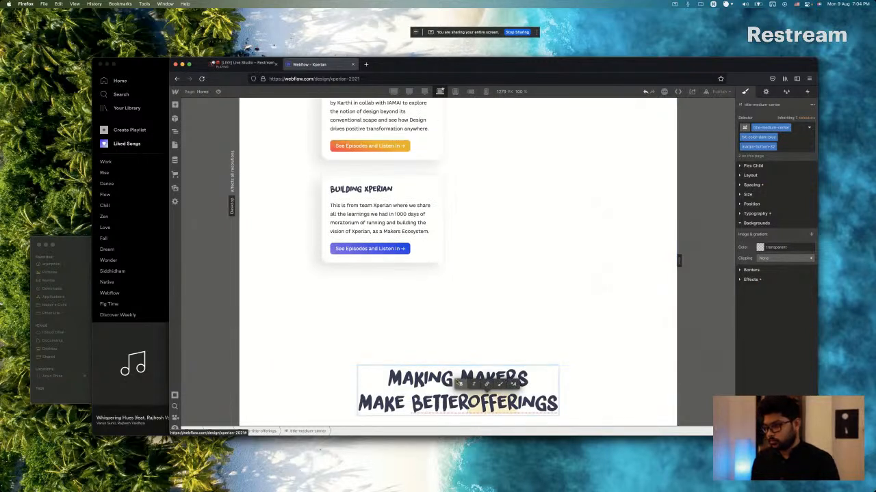
key("shift+Right")
key("shift+Right")
key("shift+Right")
key("shift+Right")
key("BackSpace")
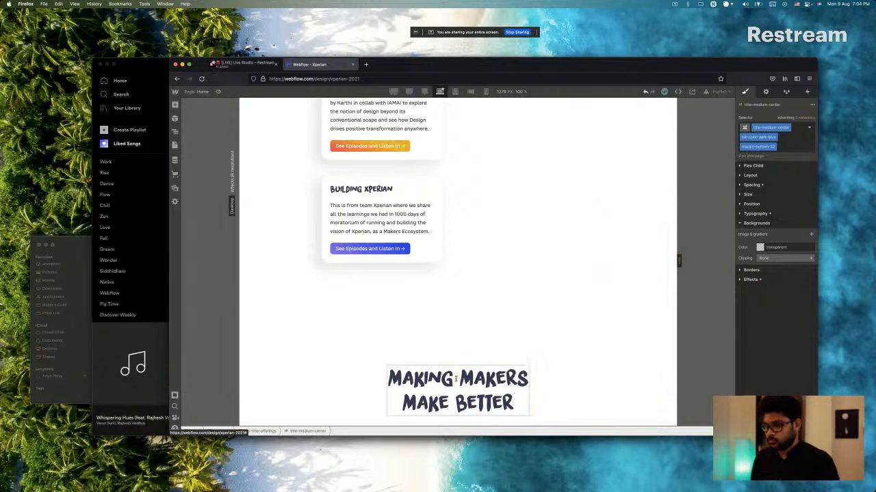
key("Escape")
Switch to Sketch and inspect the Why Xperian? caption above the heading, and return to Webflow.
key("super+Tab")
left_click(490, 138)
key("super+Tab")
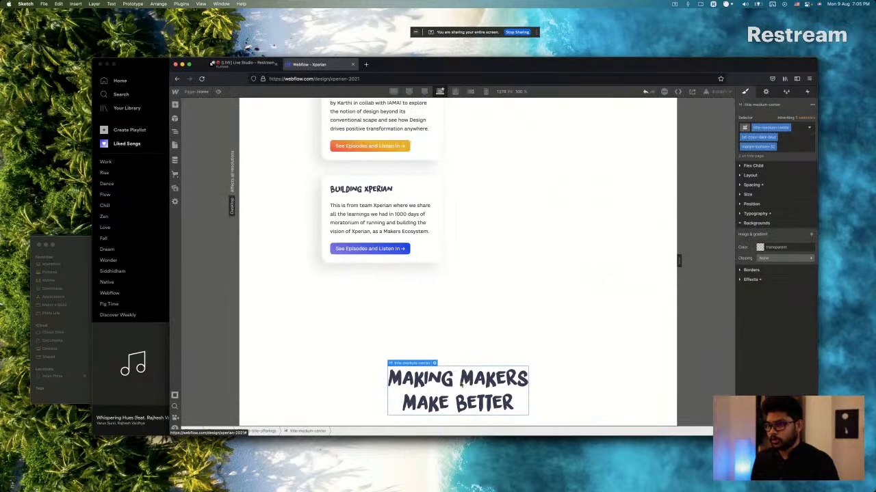
Rename the caption class on the "Trusted by Fortune 50" line below the client logos to caption-center.
scroll(430, 312, "up", 15)
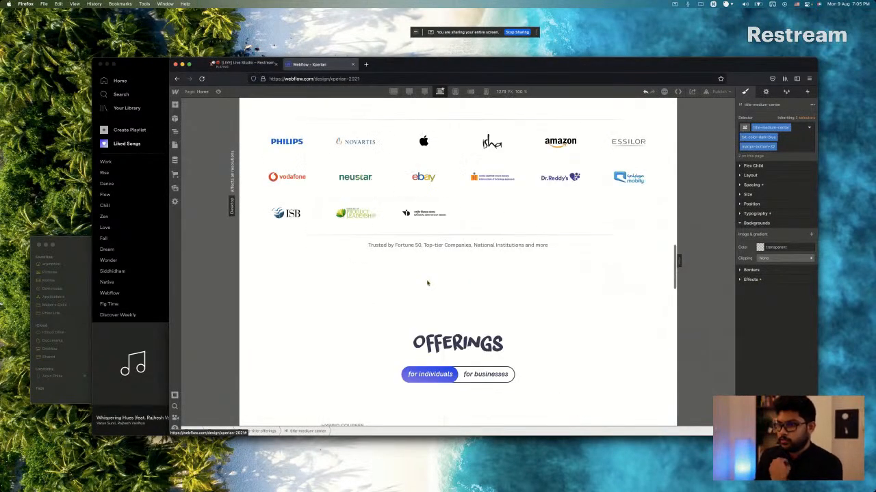
scroll(426, 283, "up", 10)
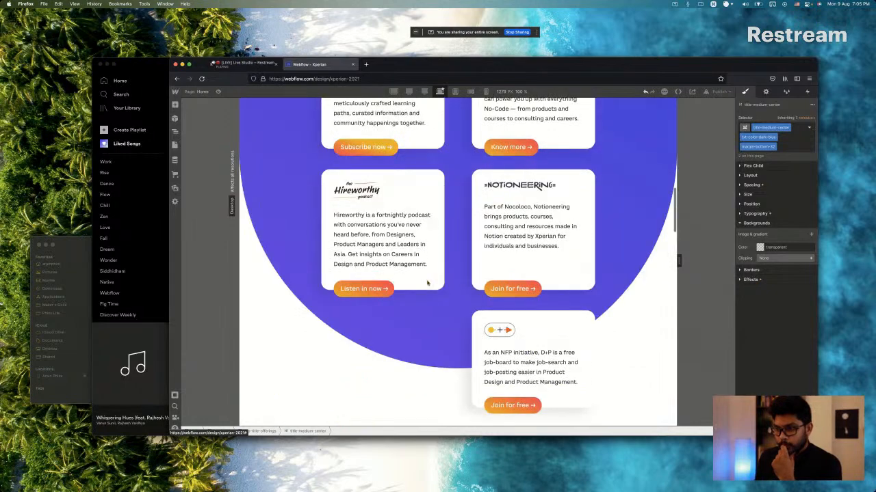
scroll(427, 283, "up", 2)
scroll(431, 267, "down", 10)
scroll(443, 231, "up", 6)
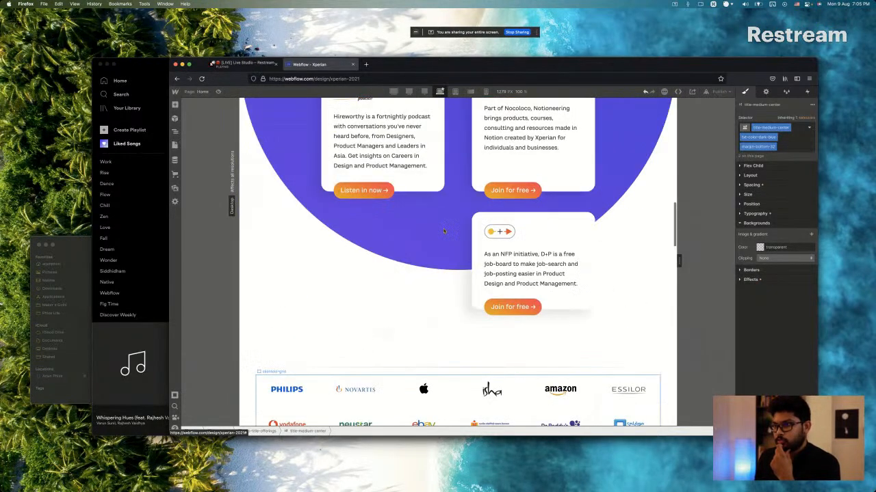
scroll(443, 231, "up", 3)
scroll(443, 231, "down", 8)
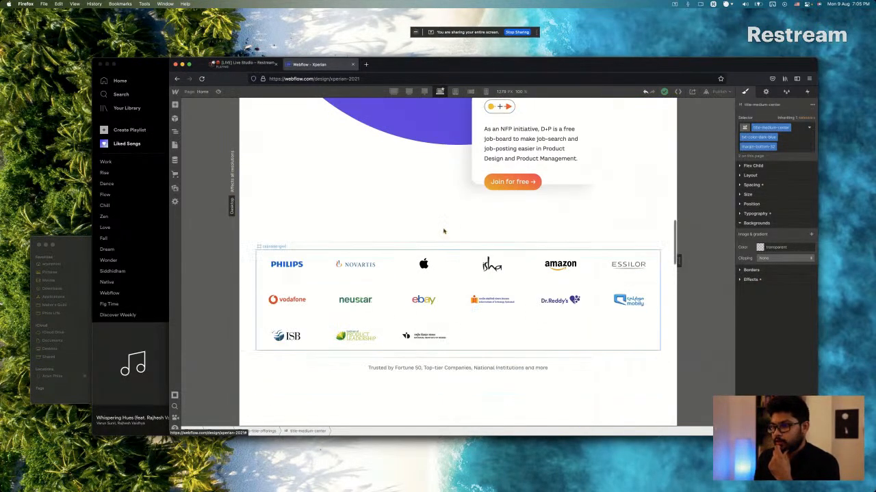
left_click(463, 367)
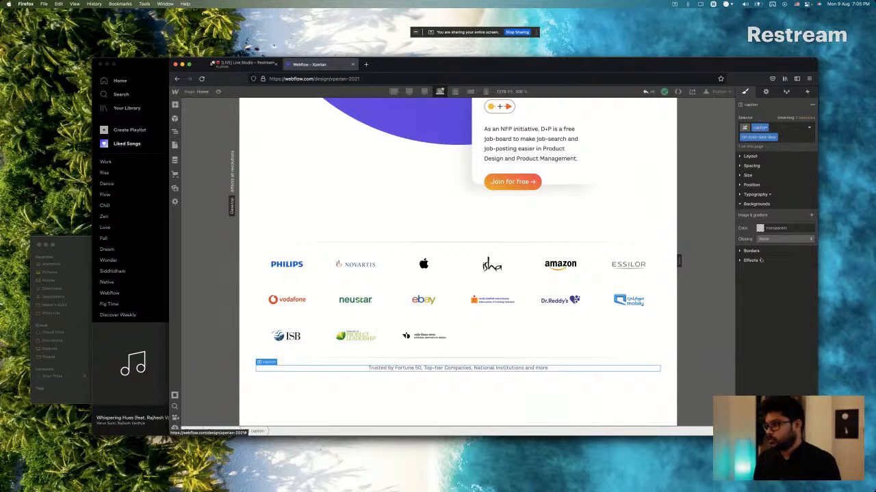
left_click(756, 194)
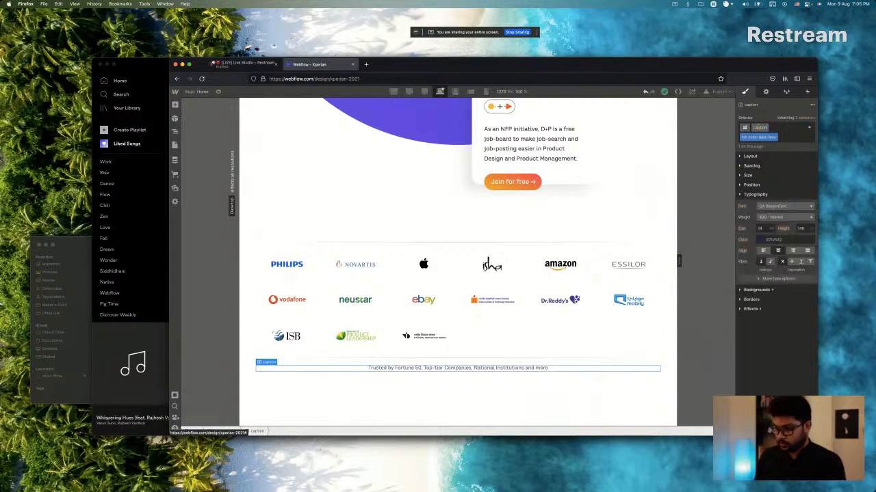
type("center")
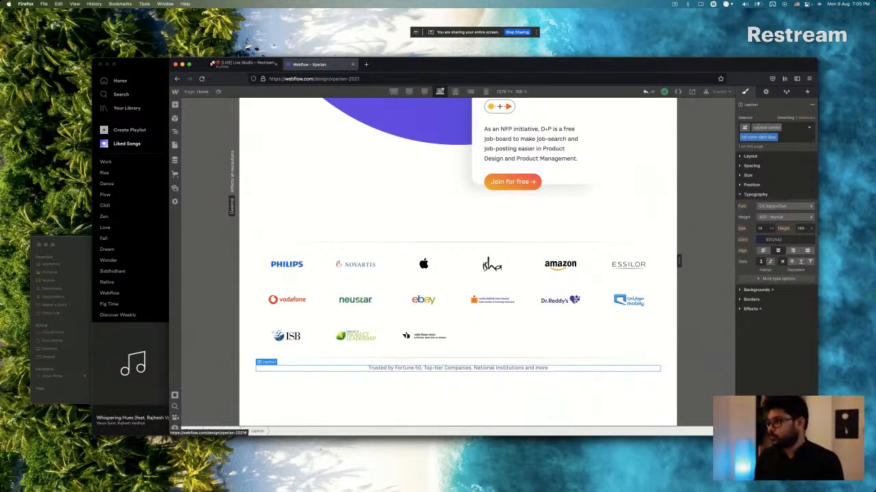
key("Return")
Paste a copy of the caption into the new title group and place it above the Making Makers Make Better heading.
scroll(424, 296, "down", 5)
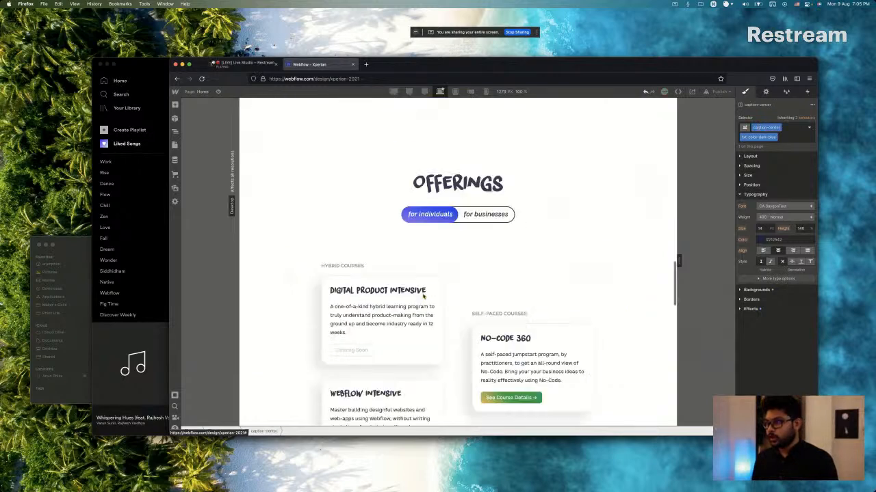
scroll(424, 297, "down", 15)
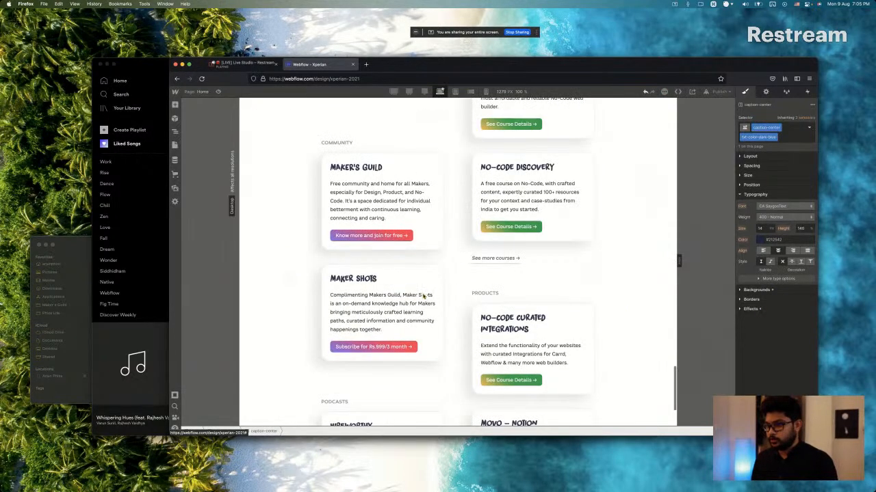
left_click(459, 387)
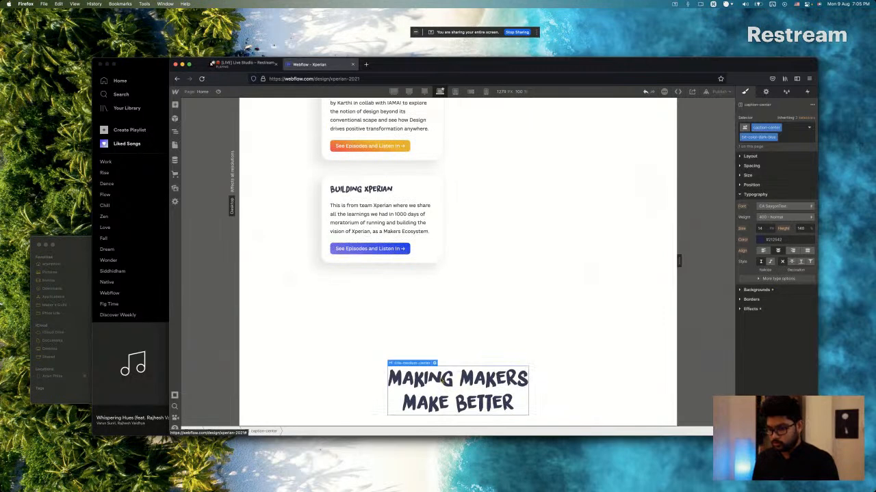
scroll(442, 383, "down", 1)
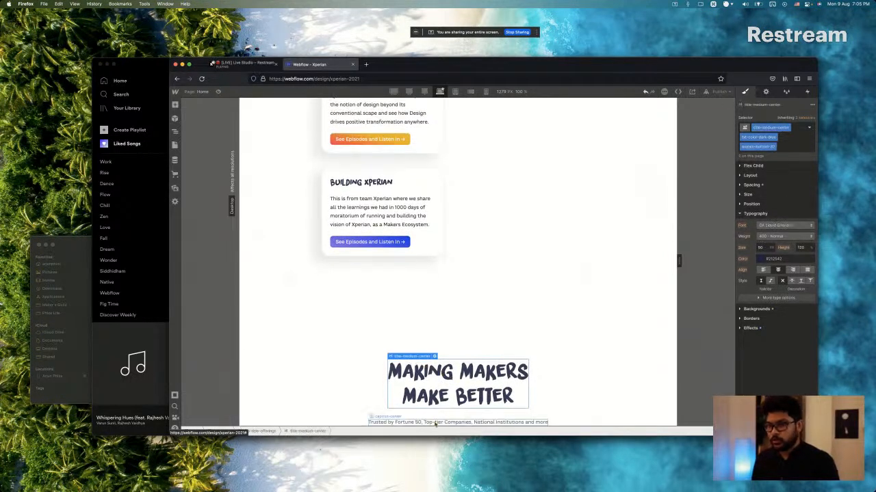
left_click(444, 422)
left_click(176, 131)
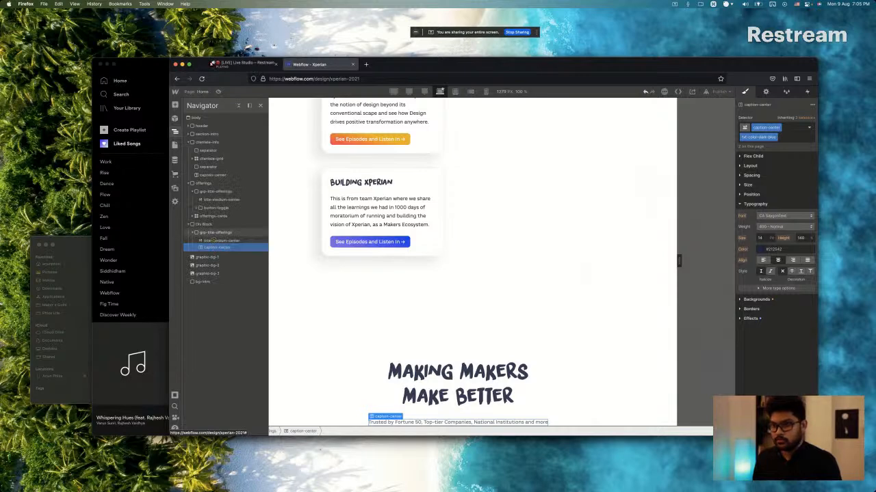
left_click_drag(213, 241, 214, 239)
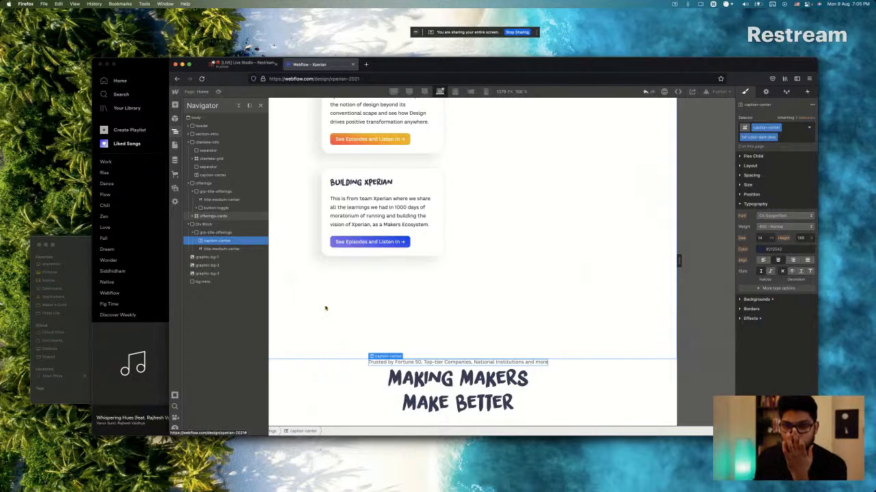
Replace the pasted caption's text with "Why Xperian?" copied from the Sketch design.
double_click(487, 364)
key("super+Tab")
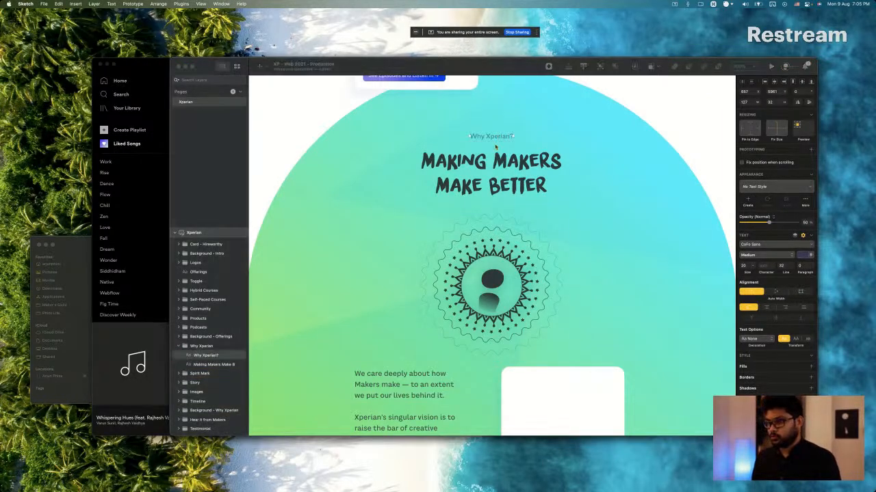
key("super+Tab")
key("super+a")
type("Why Xperian?")
key("super+a")
type("Why Xperian?")
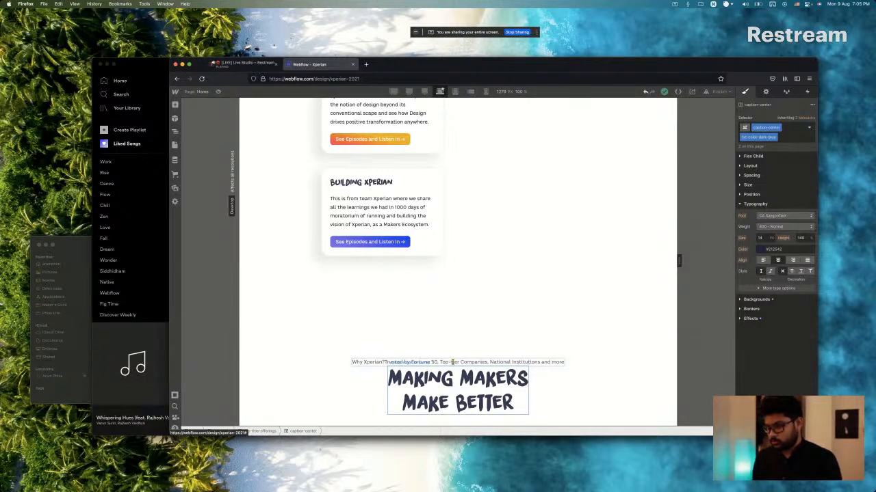
key("super+a")
key("BackSpace")
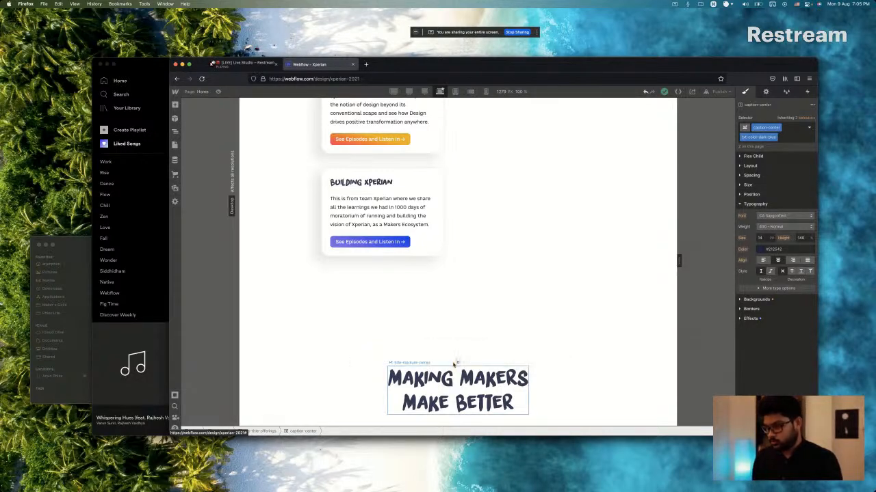
key("super+a")
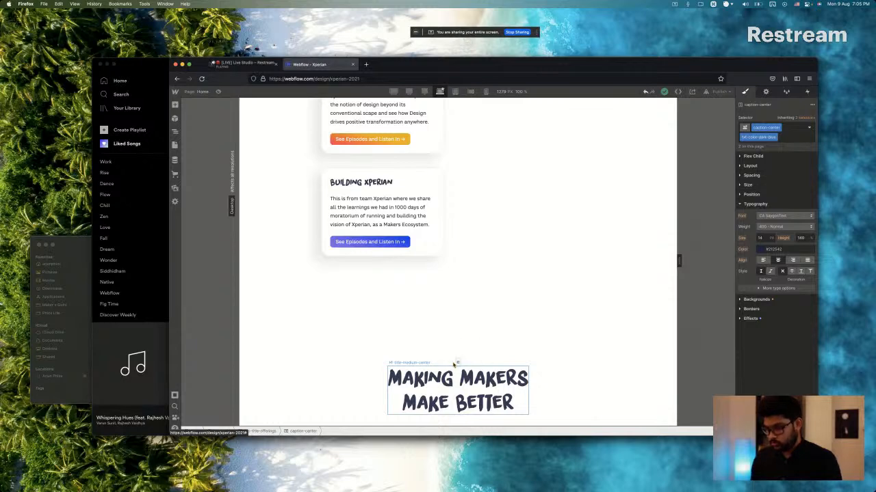
type("Why Xperian?")
left_click(453, 371)
Check the caption's style in Sketch, remove its dark-blue text color class in Webflow, and rename caption-center to caption-small-center.
key("super+Tab")
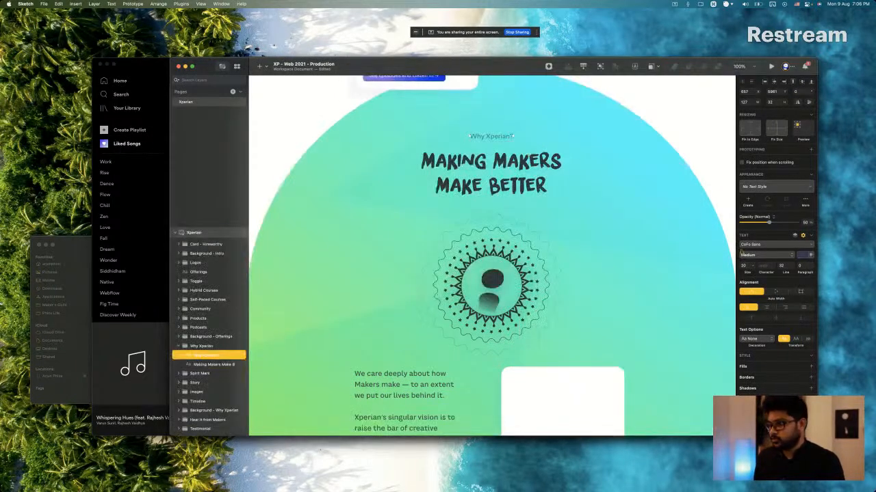
key("super+Tab")
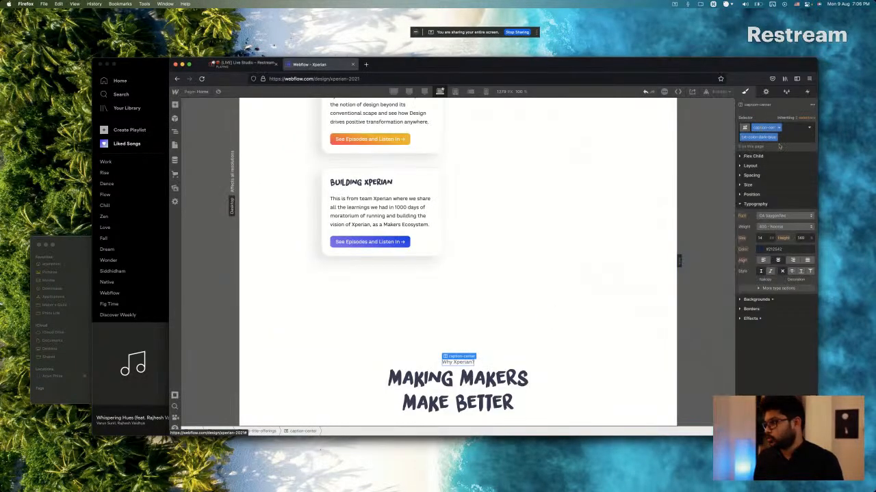
left_click(794, 138)
key("BackSpace")
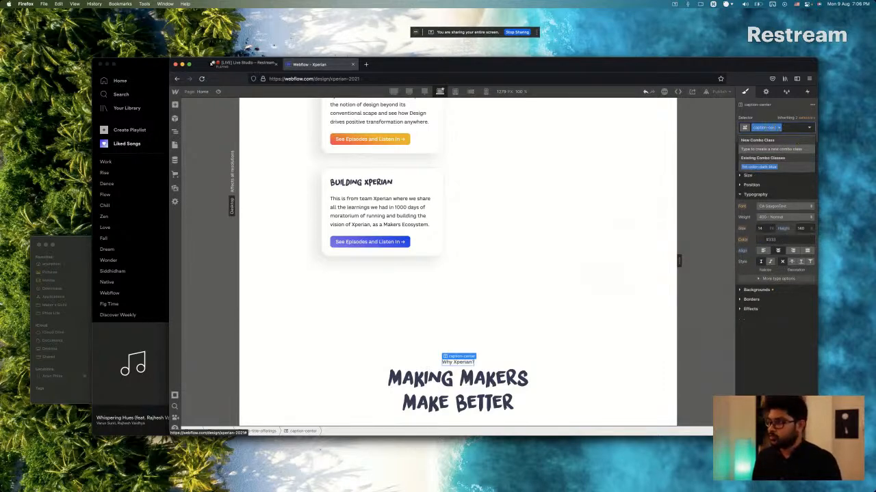
left_click(766, 127)
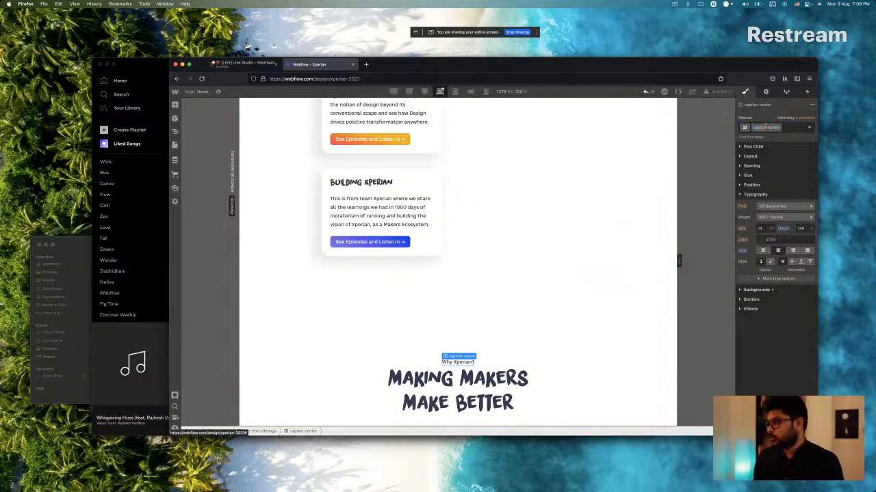
type("small-")
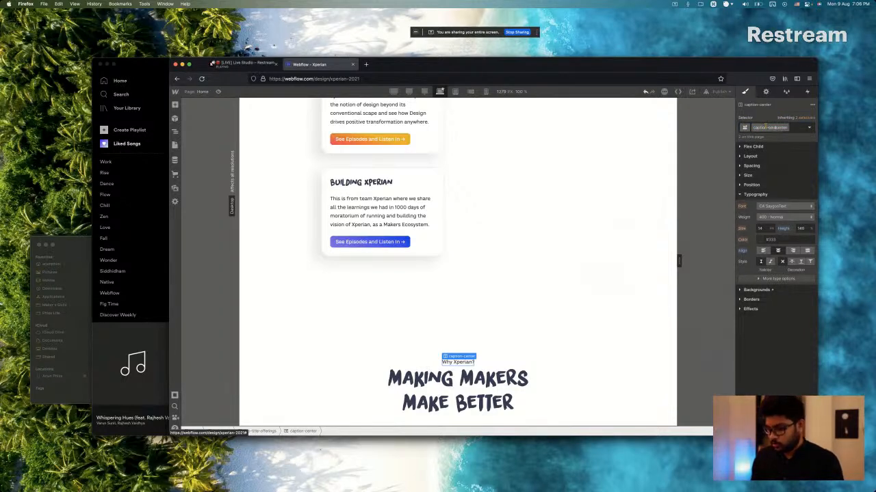
key("Return")
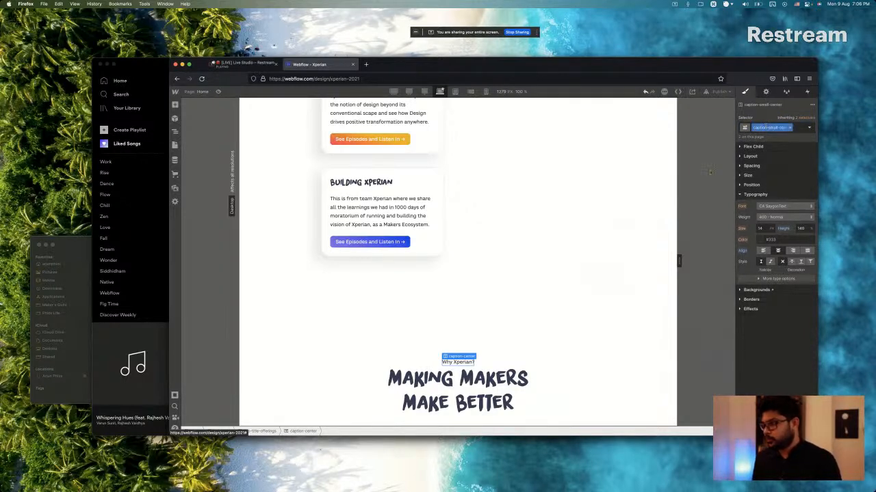
Duplicate the Why Xperian? caption's class and name the copy caption-regular-center.
left_click(788, 127)
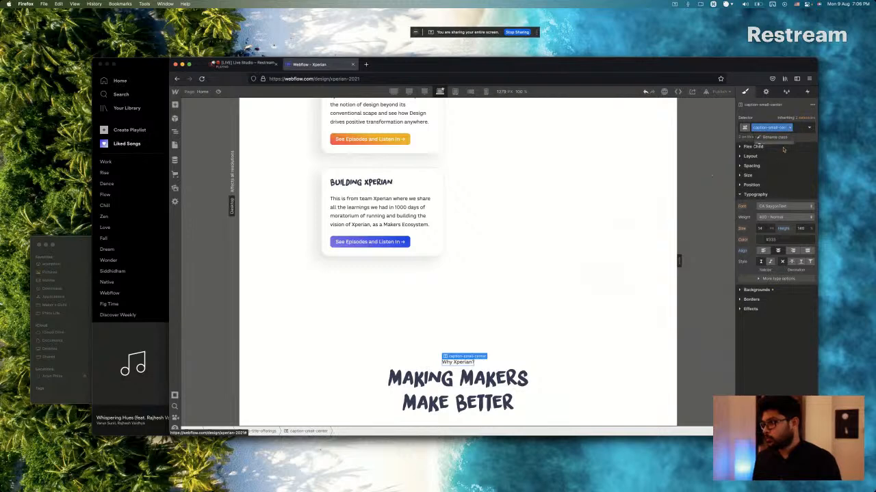
left_click(783, 149)
key("Left")
key("alt+Right")
key("alt+shift+Right")
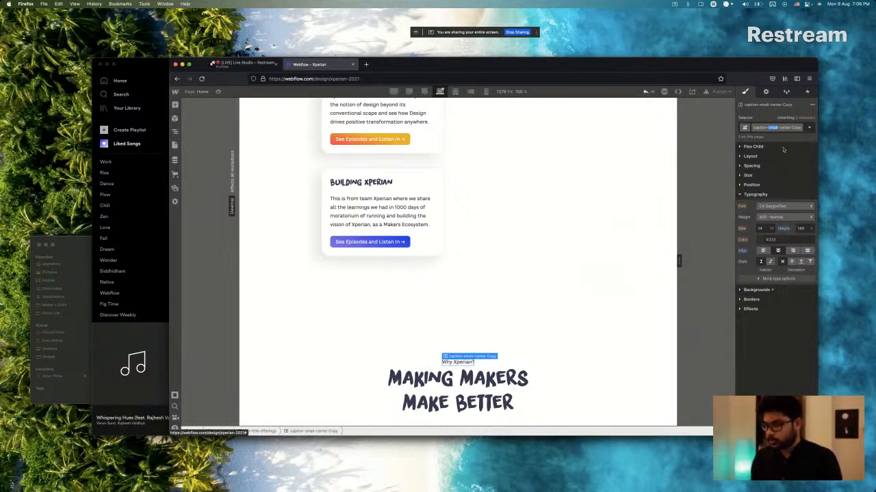
type("regular")
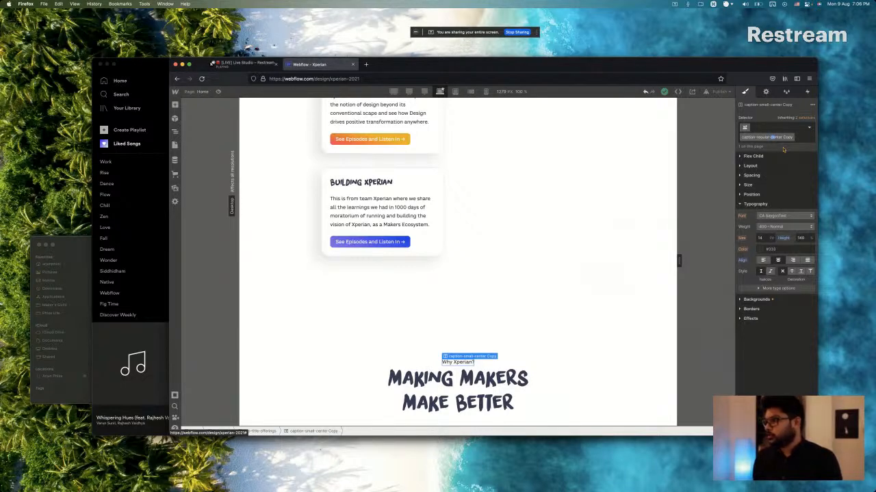
key("alt+Right")
key("alt+shift+Right")
key("BackSpace")
key("Return")
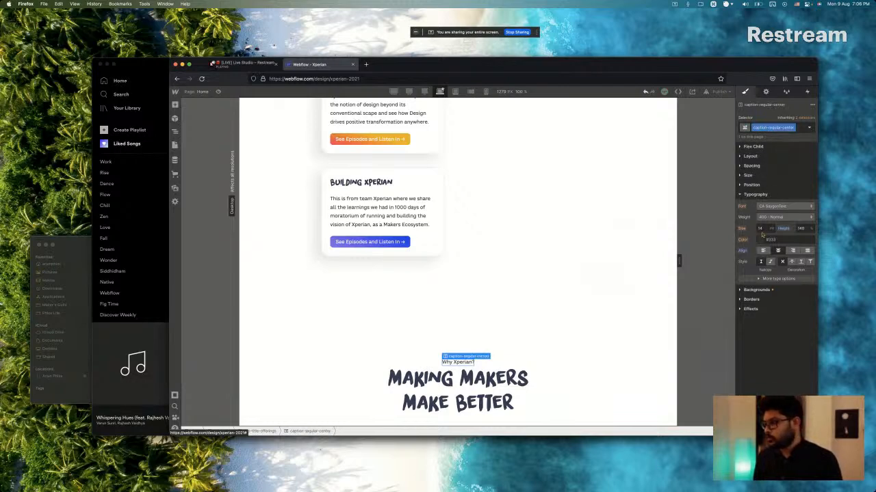
Set the Why Xperian? caption's font size to 20 px after checking Sketch, and apply the txt-color-dark-blue combo class.
key("super+Tab")
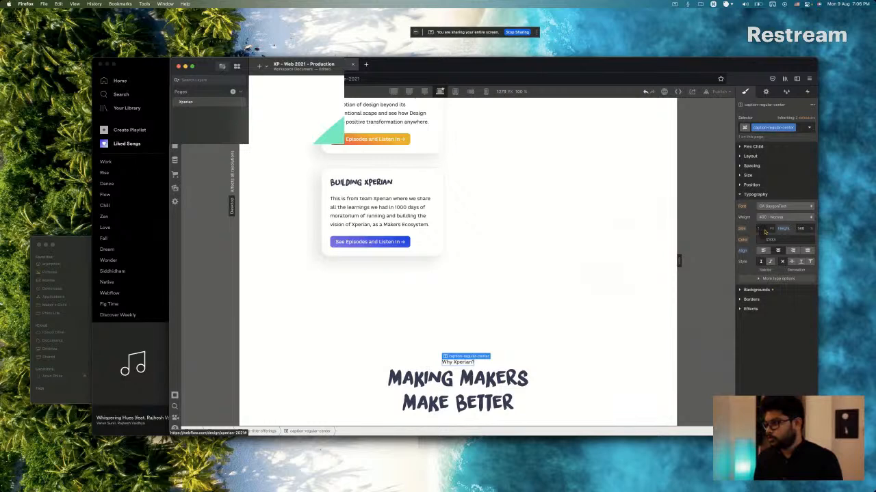
key("super+Tab")
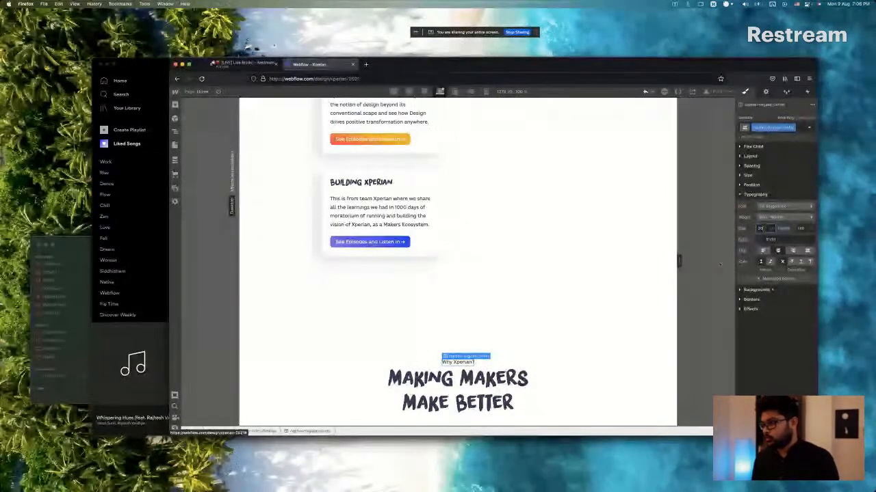
left_click(802, 130)
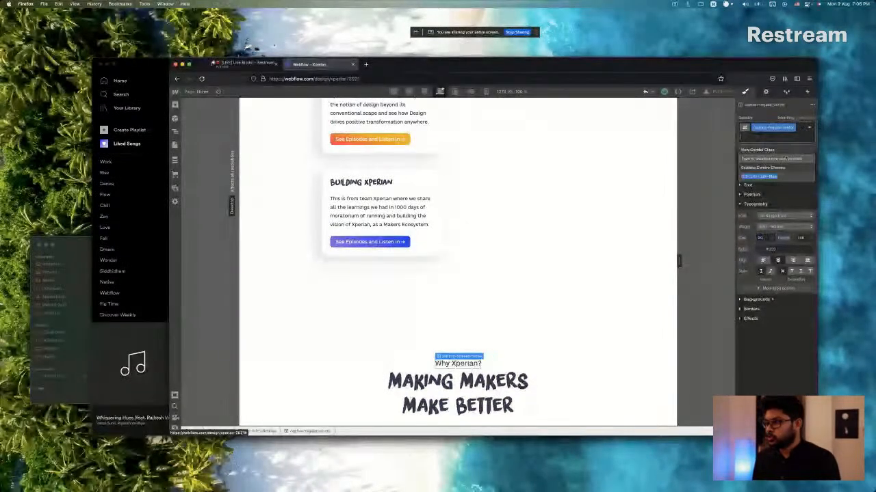
left_click(775, 177)
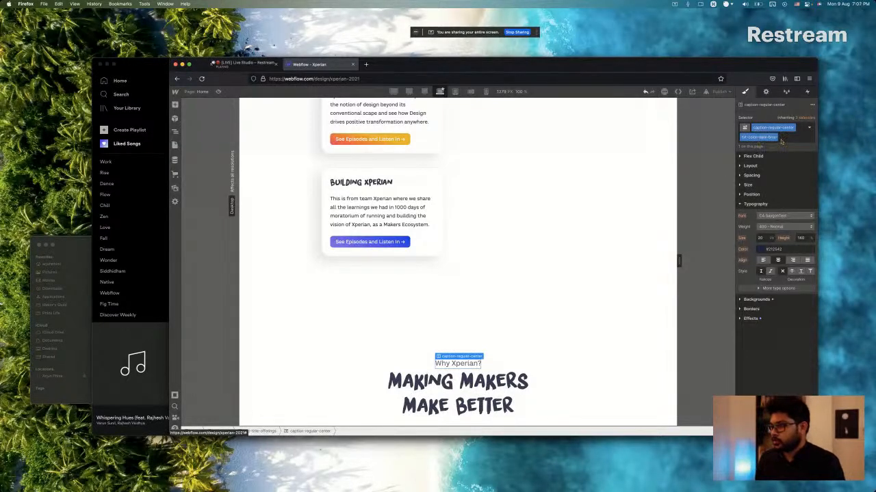
Check the caption's spacing in Sketch and add an existing margin-bottom combo class to the Why Xperian? caption in Webflow.
key("super+Tab")
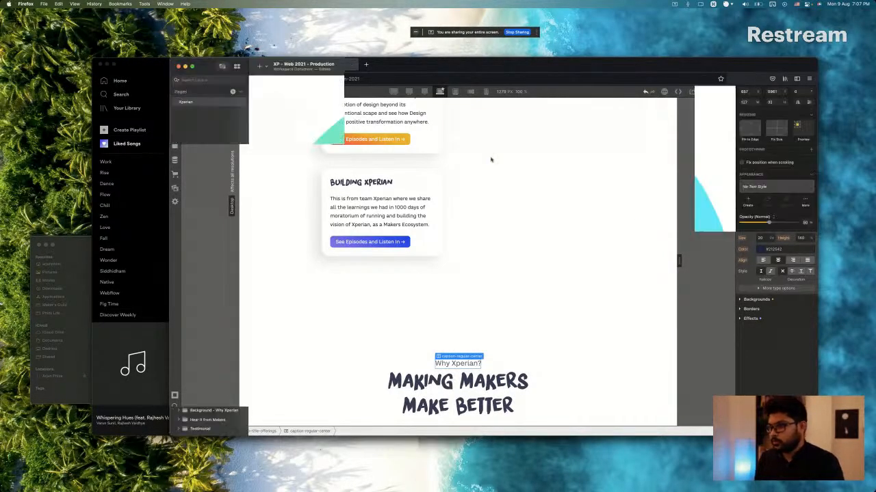
key("super+Tab")
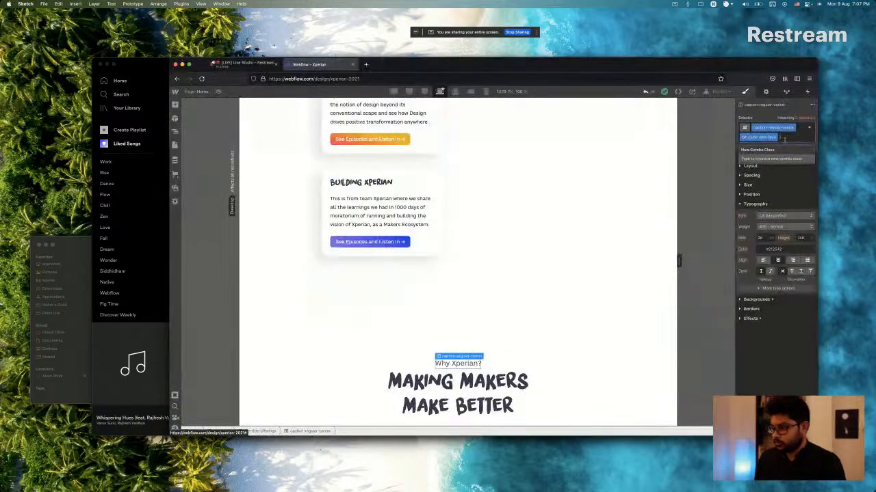
type("flex")
type("g")
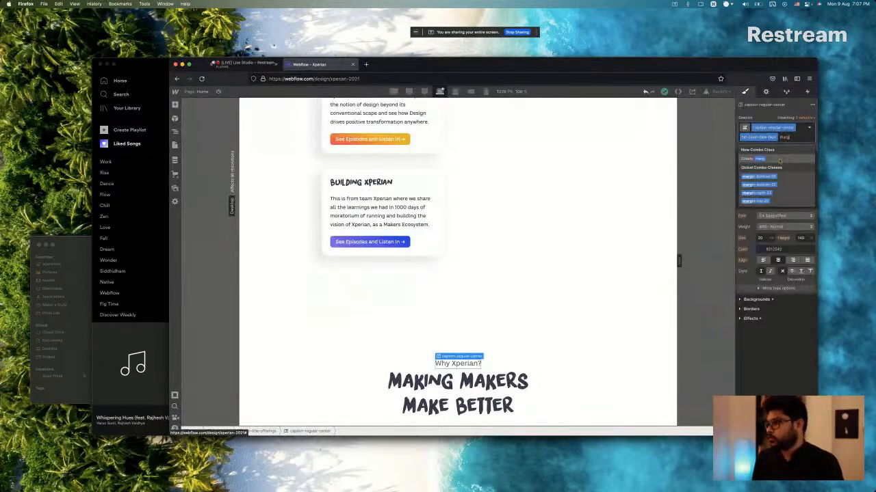
left_click(759, 177)
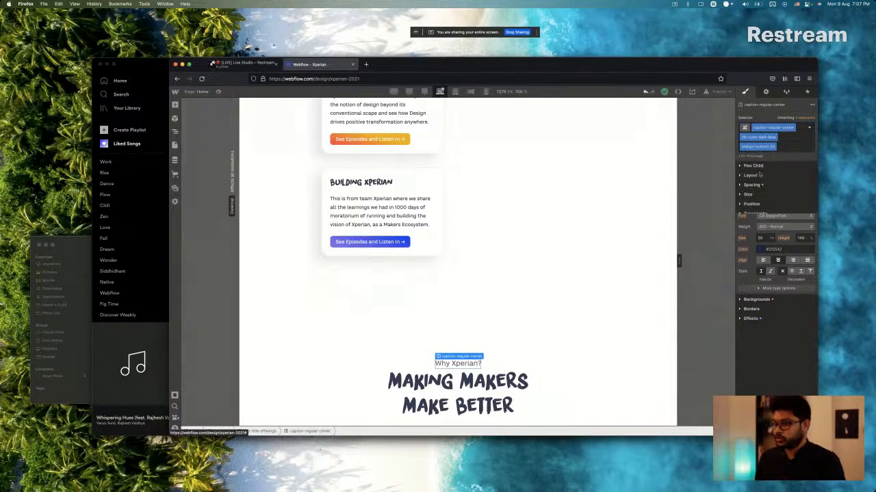
Check the Making Makers Make Better heading in Sketch and remove its margin-bottom combo class in Webflow.
key("super+Tab")
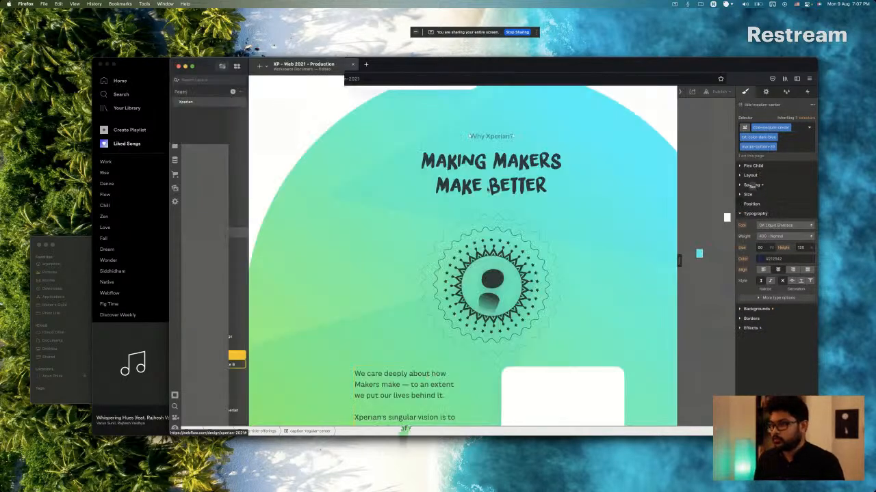
left_click(481, 186)
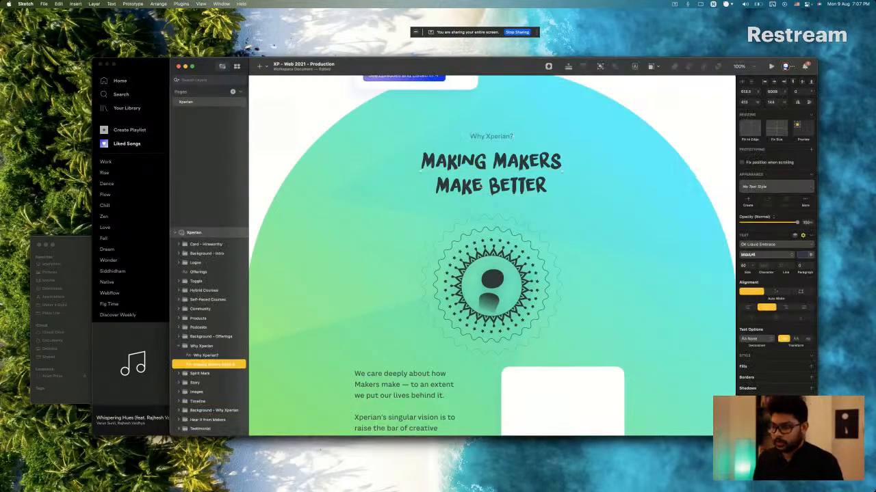
key("super+Tab")
scroll(472, 342, "down", 1)
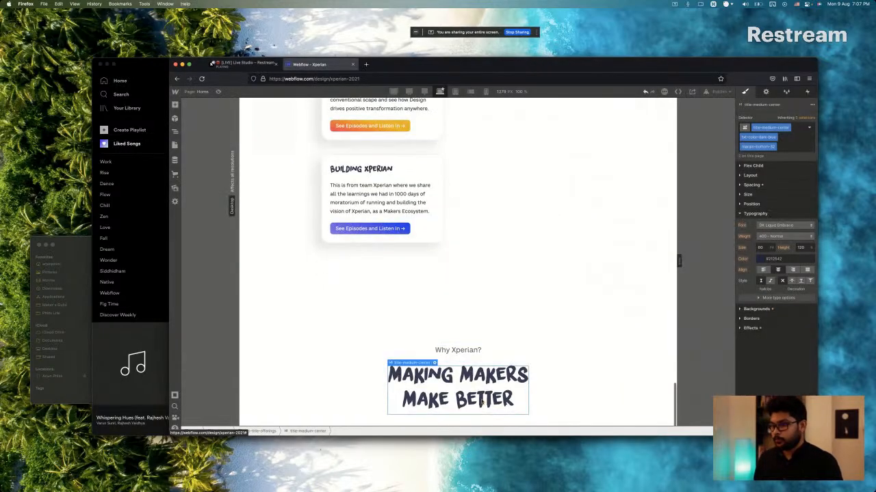
left_click(460, 364)
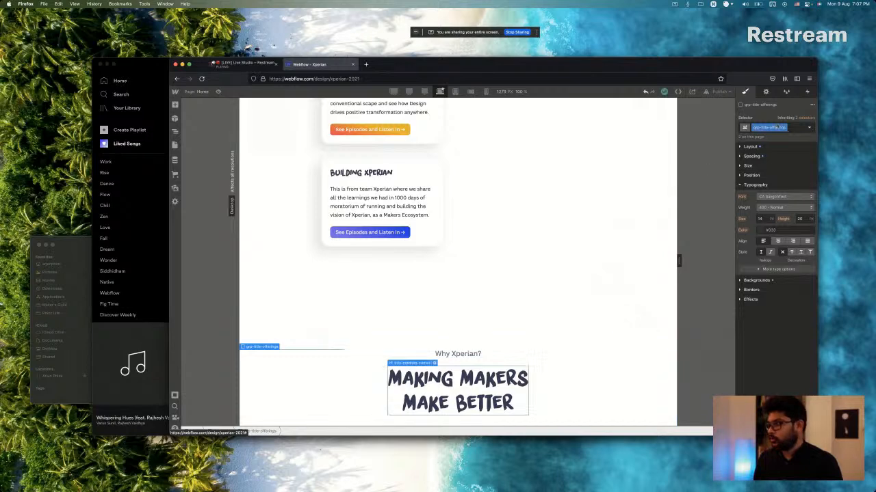
left_click(783, 146)
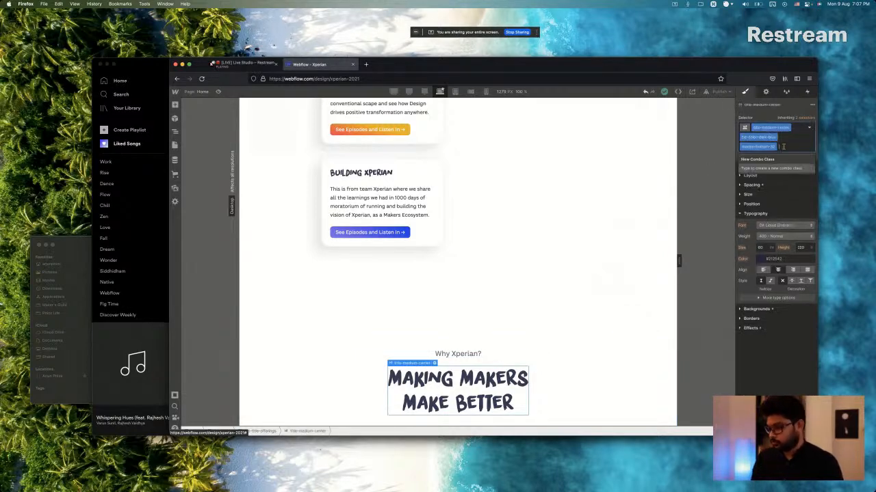
key("BackSpace")
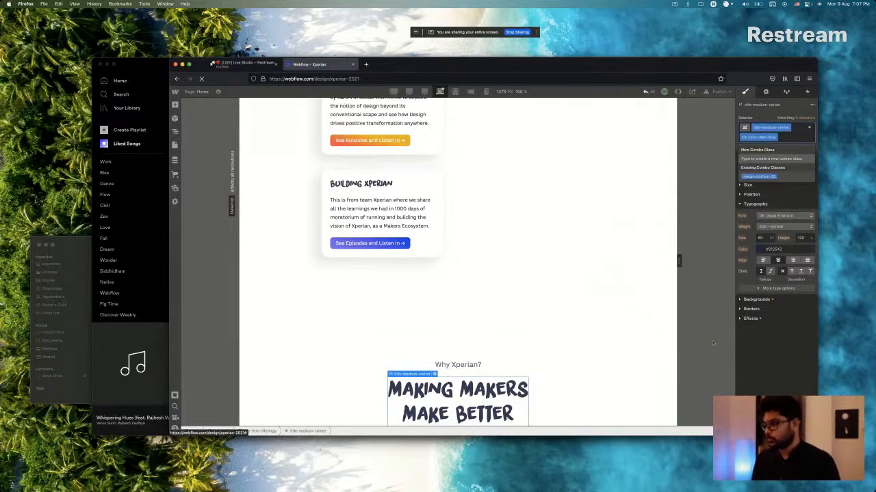
left_click(764, 344)
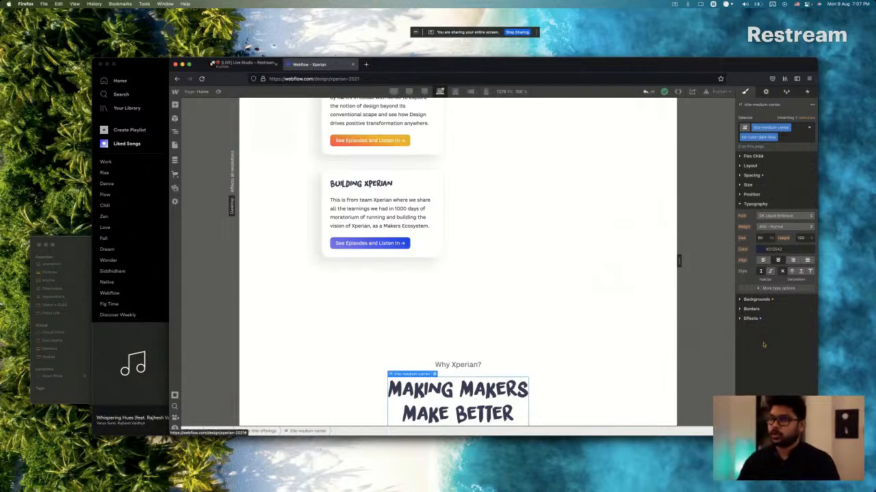
Switch to the Restream studio to read the viewer's question in the live chat and return to Webflow.
left_click(214, 65)
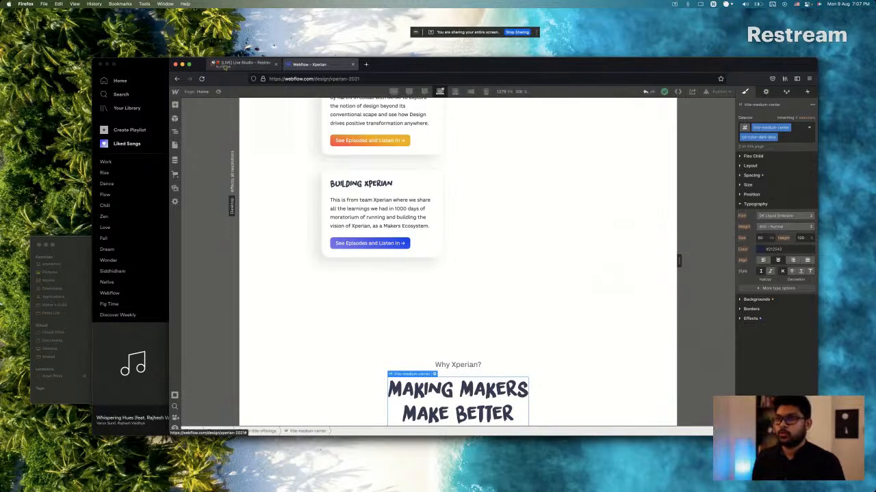
left_click(213, 64)
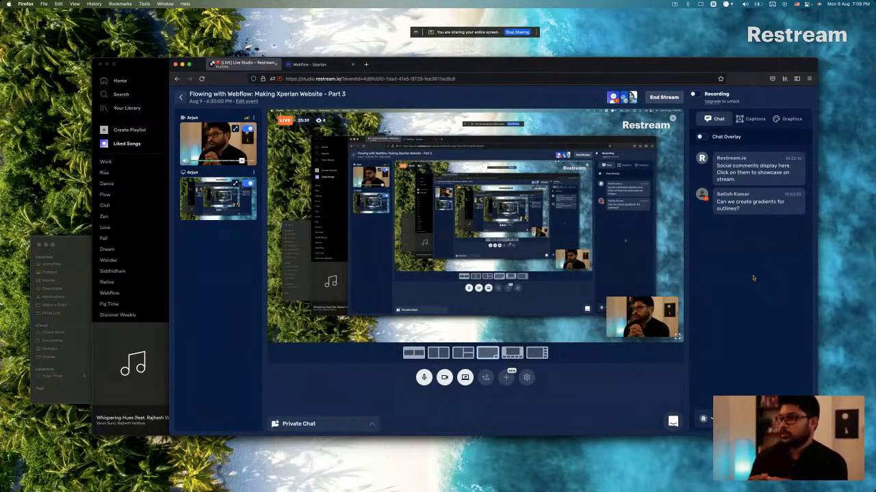
left_click(329, 69)
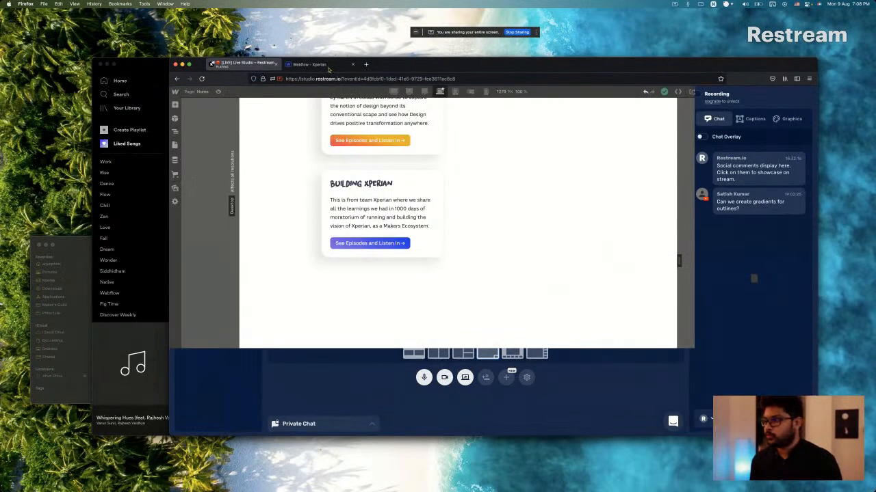
Examine the heading's effects and borders settings for options related to gradient outlines.
left_click(753, 318)
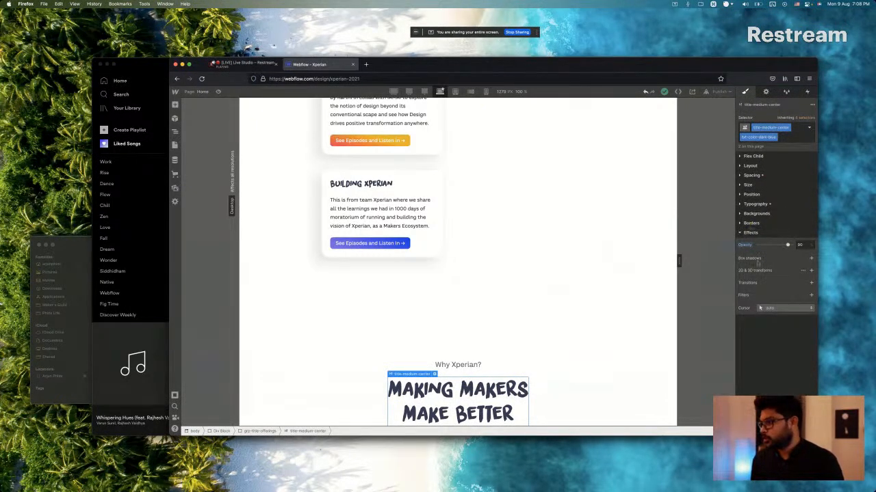
left_click(751, 223)
left_click(750, 293)
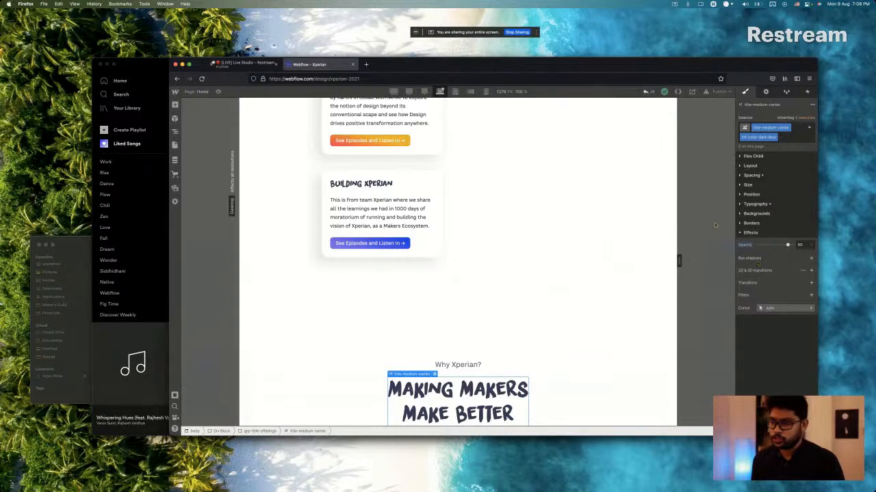
Check the Restream live chat for the viewer's reply and switch back to the Webflow page.
left_click(250, 64)
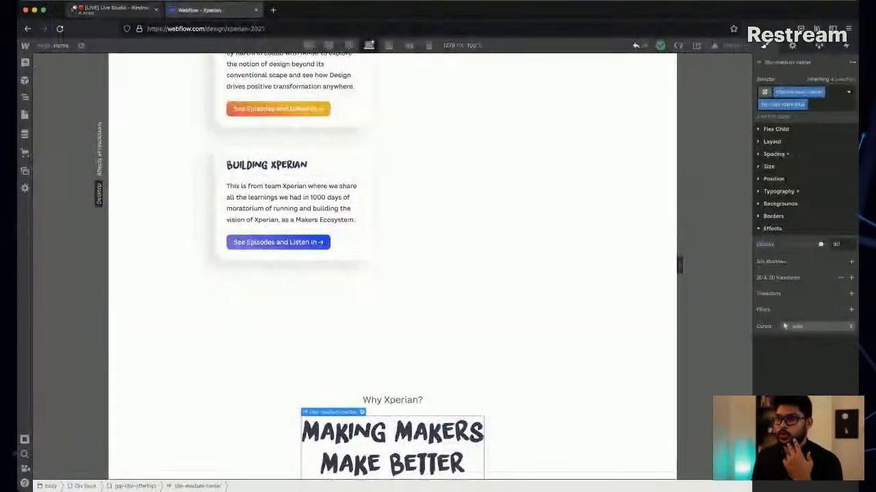
left_click(73, 9)
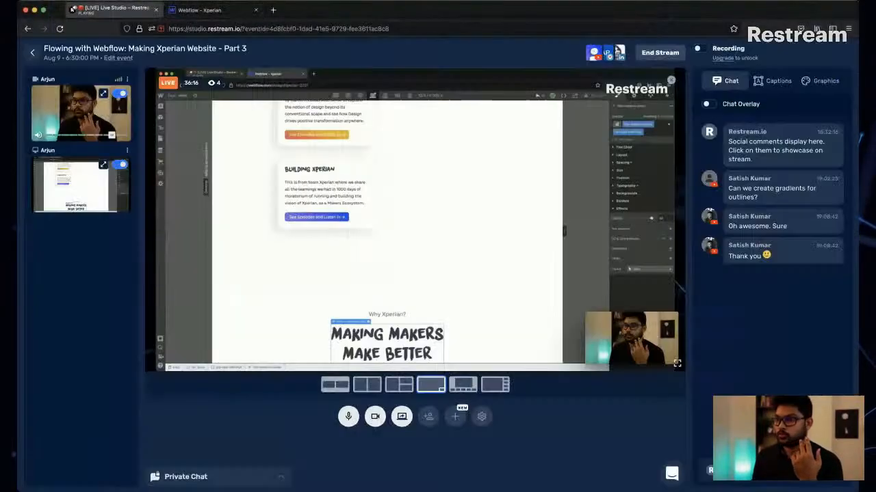
left_click(200, 11)
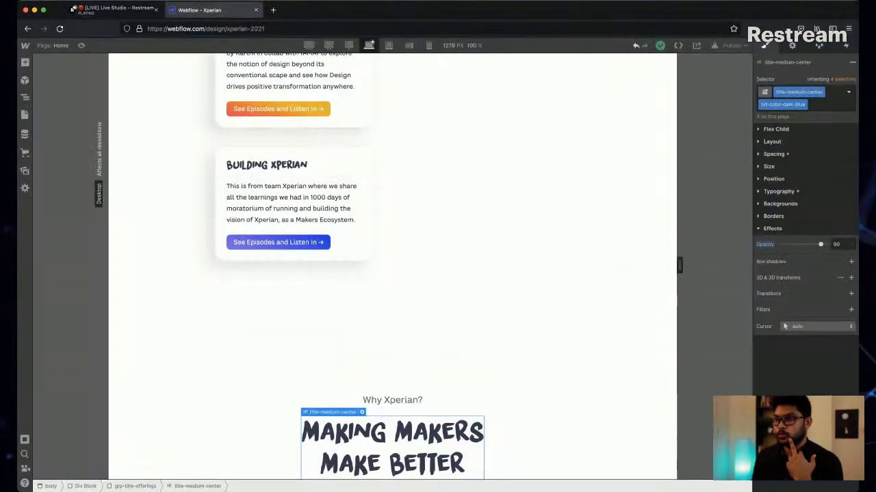
left_click(479, 274)
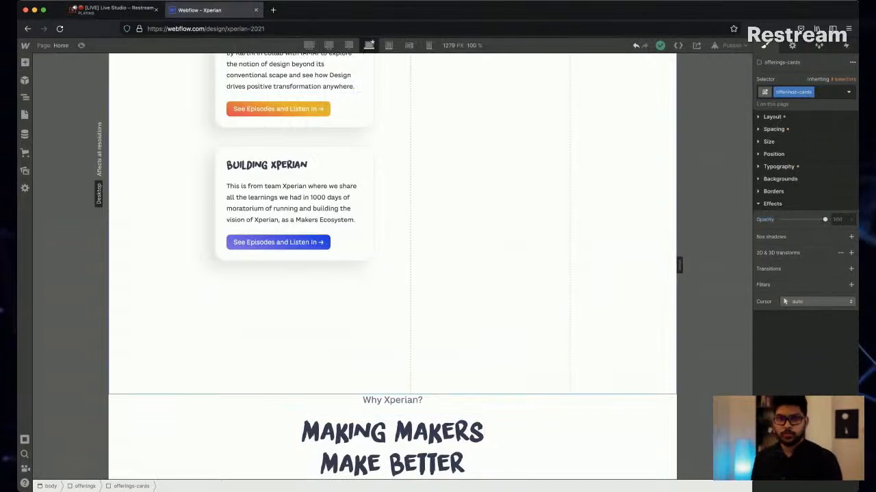
scroll(392, 267, "up", 5)
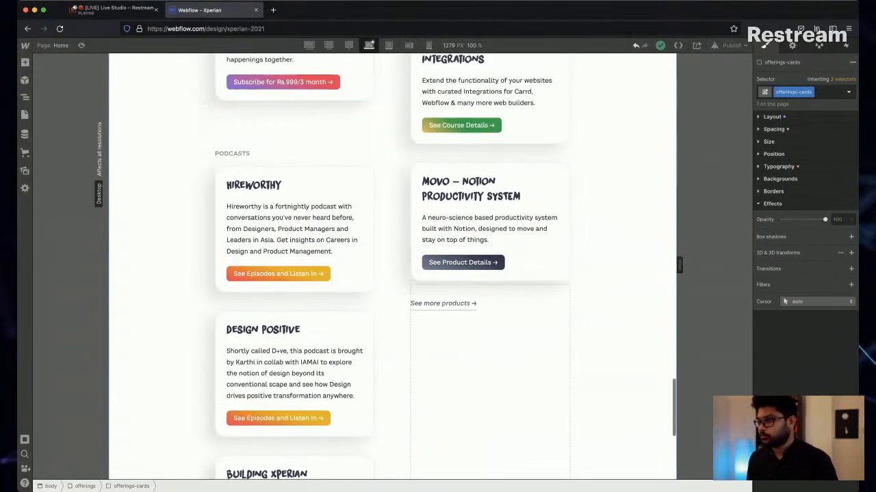
scroll(392, 267, "down", 3)
scroll(392, 267, "down", 2)
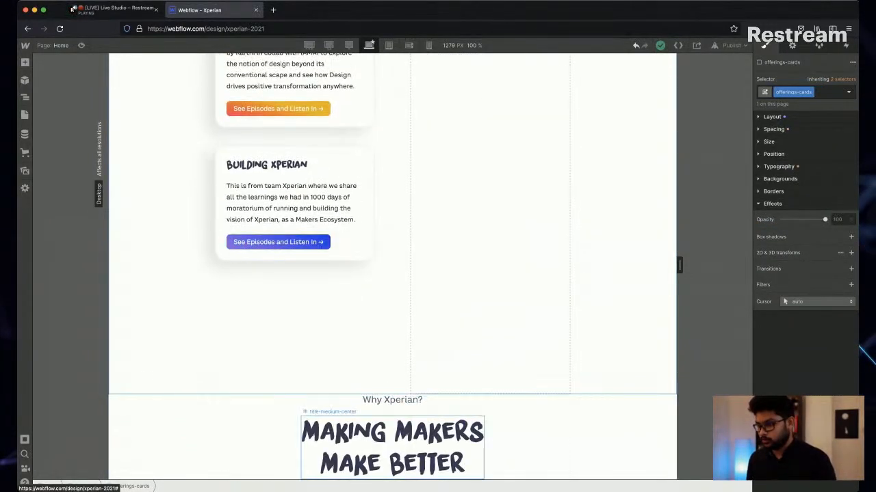
Select the unnamed Div Block wrapping the Why Xperian? title group and give it a new class named why-xperian.
left_click(513, 434)
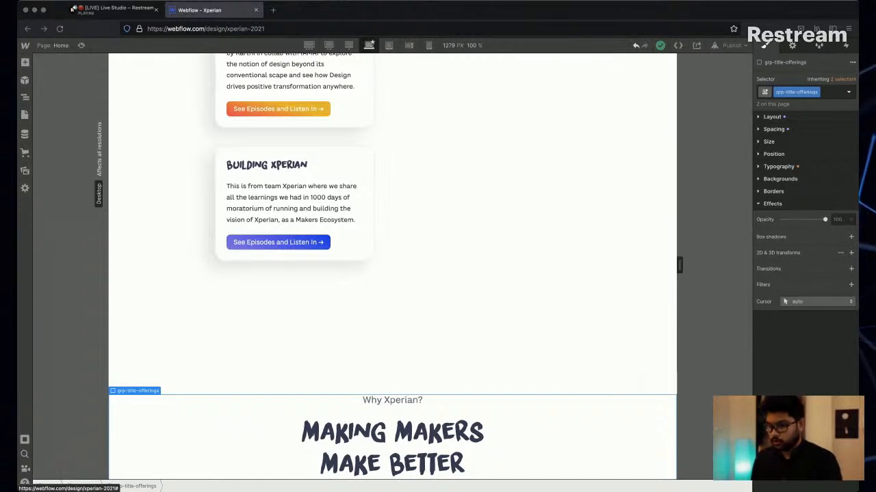
left_click(25, 115)
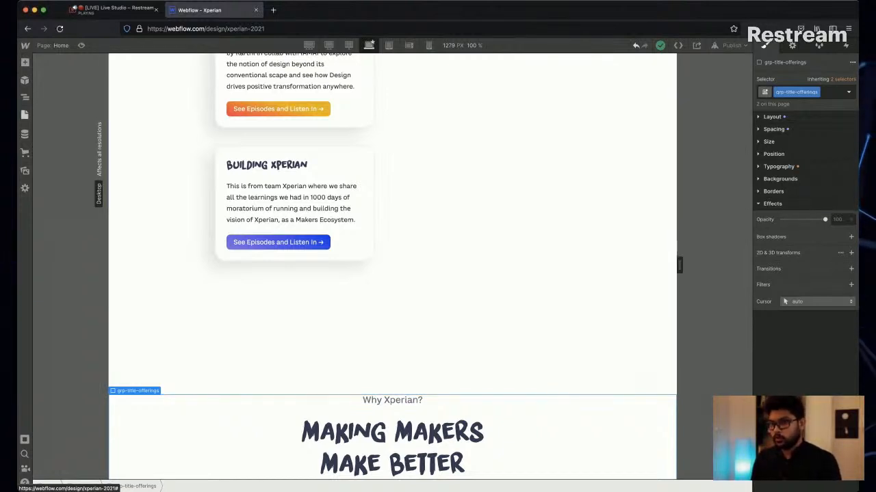
left_click(24, 114)
key("z")
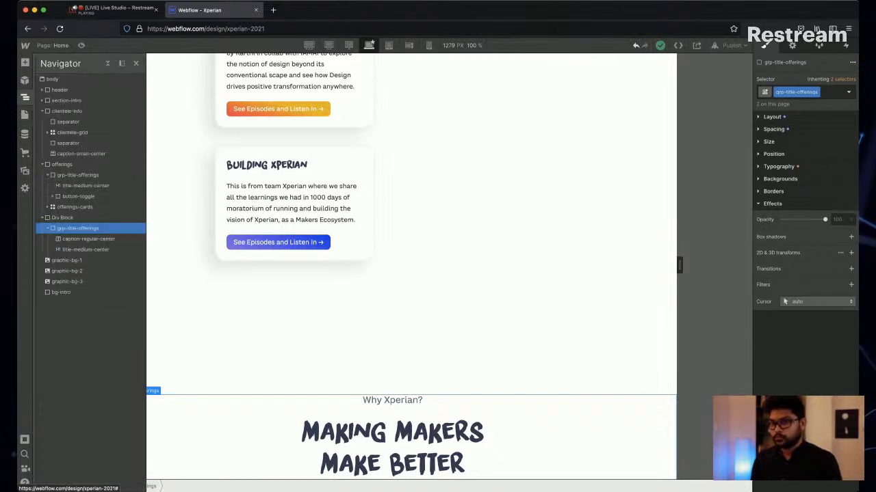
left_click(48, 229)
left_click(62, 218)
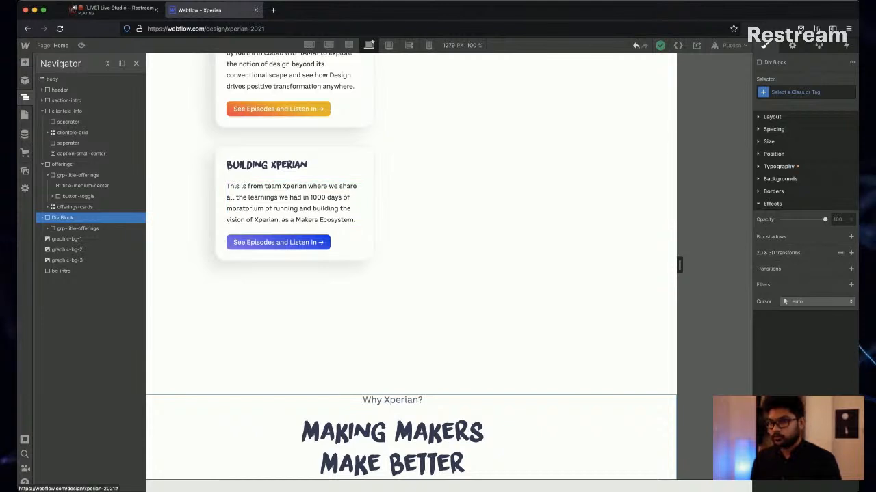
key("super+Return")
type("why")
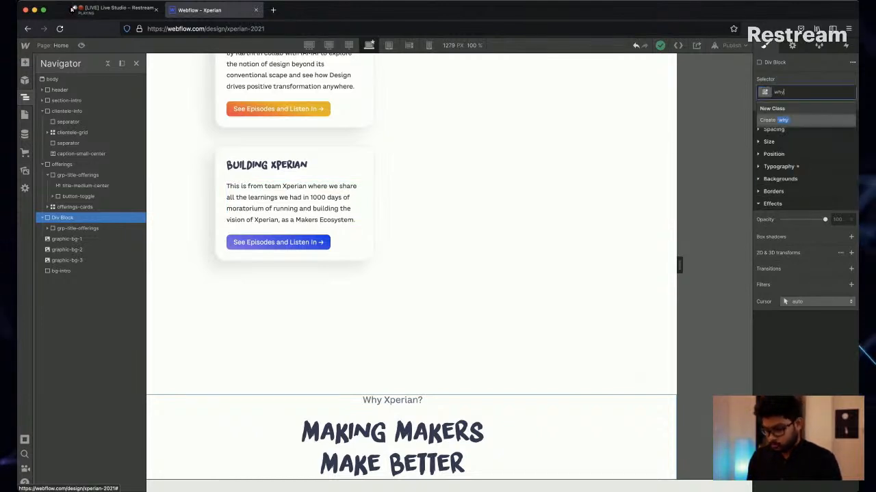
type("-xperian")
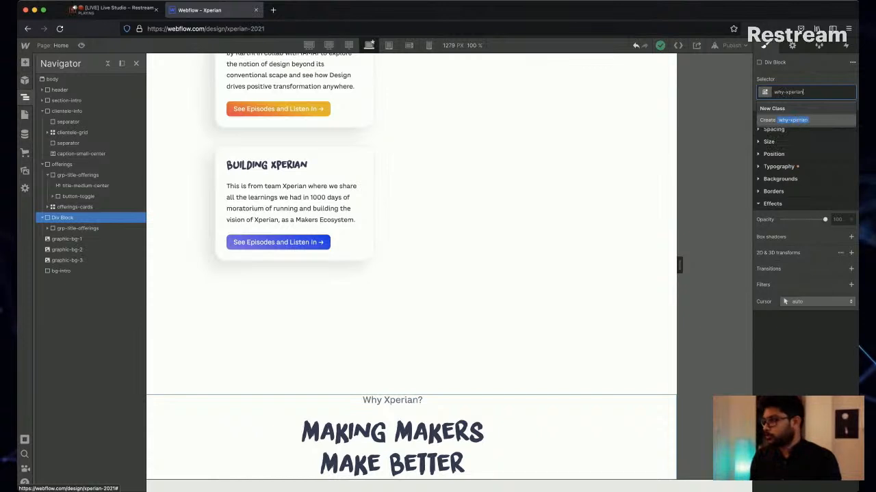
key("Return")
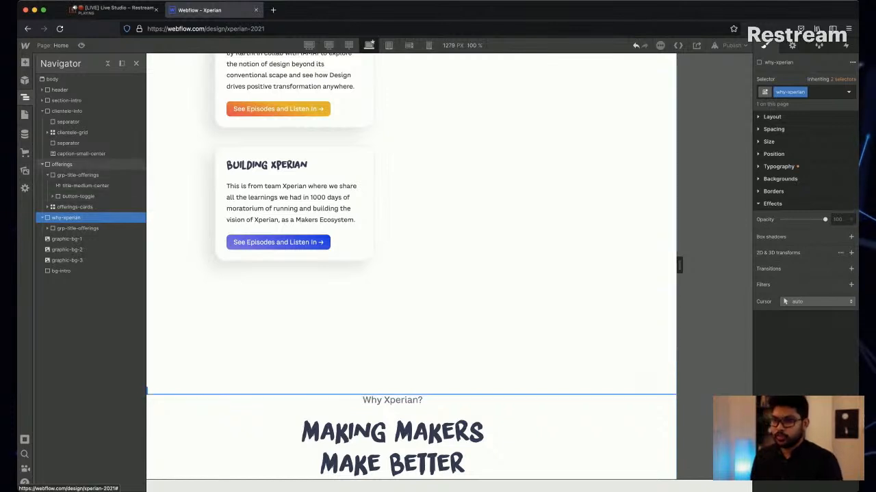
Collapse the clientele-info and offerings sections in the element tree, and select the why-xperian section with its title group listed.
left_click(62, 164)
left_click(42, 111)
left_click(43, 122)
left_click(42, 132)
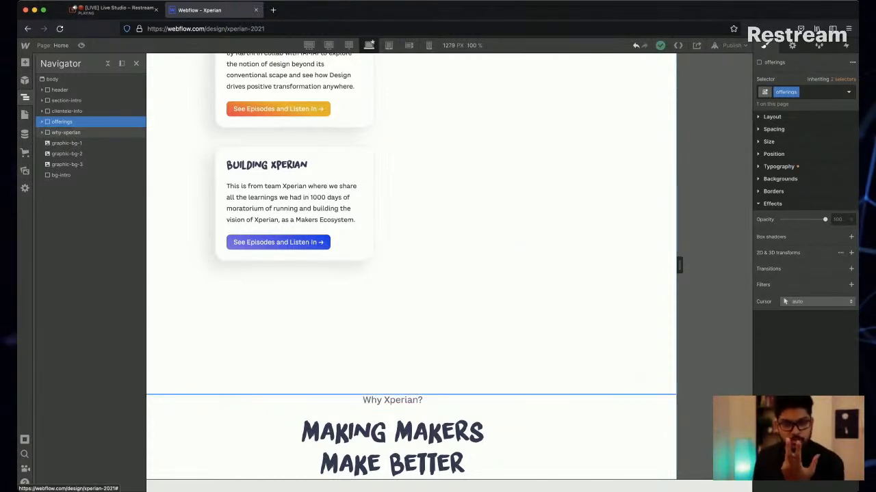
left_click(66, 132)
left_click(42, 132)
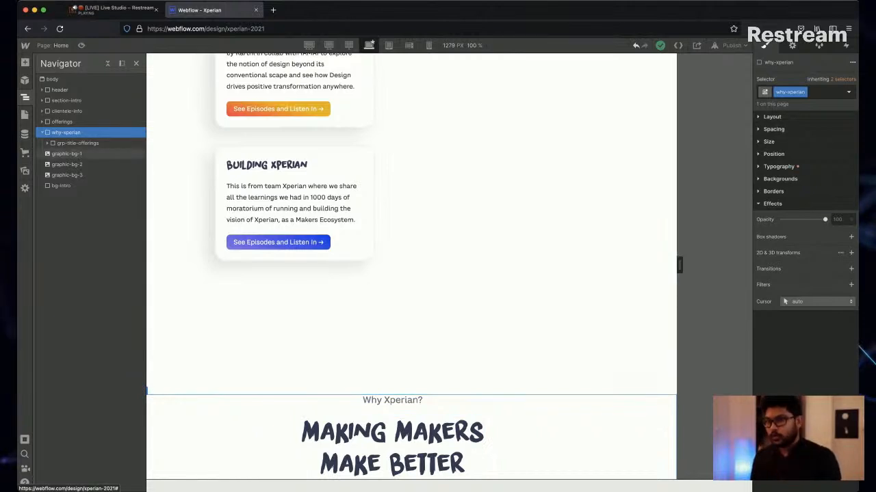
Add an Image element inside the why-xperian section, below its title group.
key("super+e")
type("im")
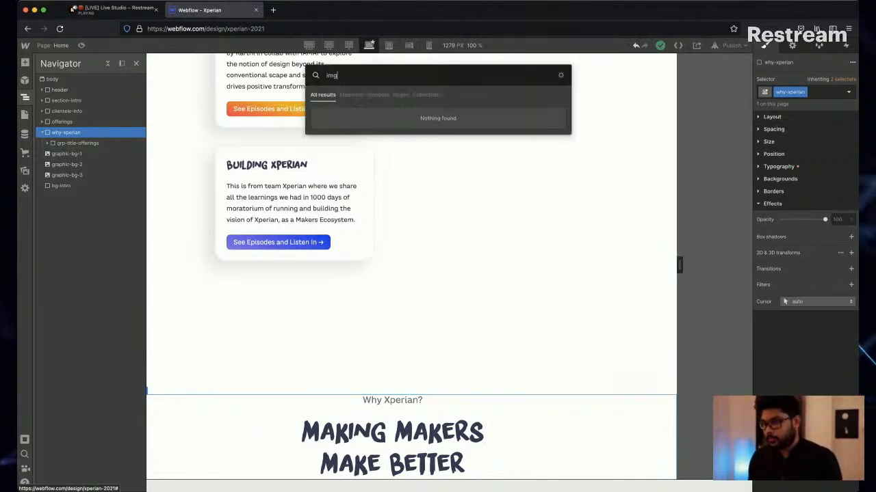
key("Return")
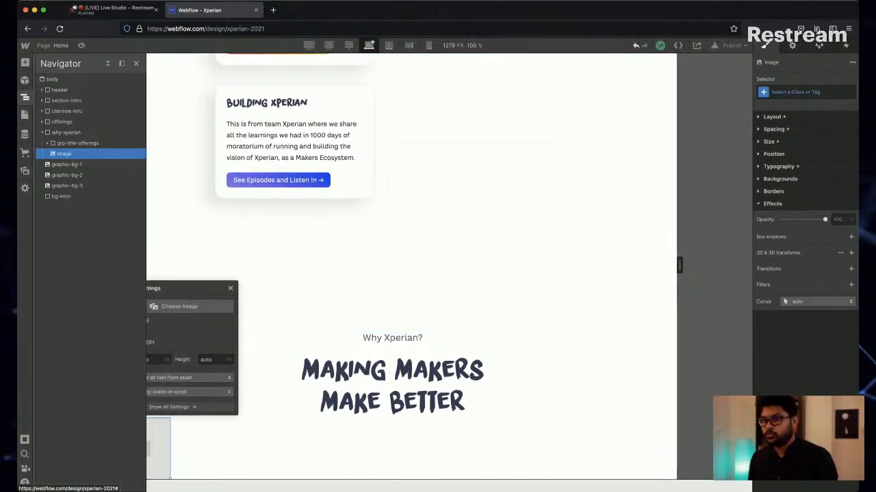
Upload graphic-xperian-emblem.svg to the site's assets and list all asset types.
key("j")
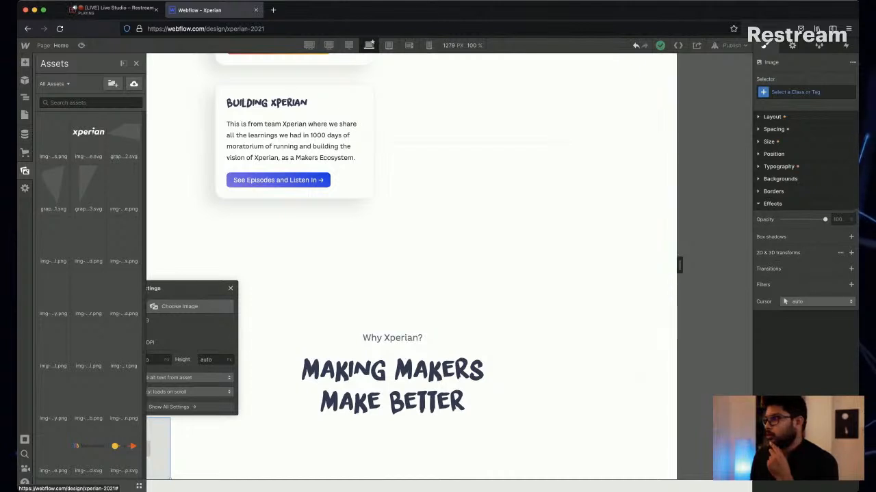
left_click(792, 46)
left_click(806, 108)
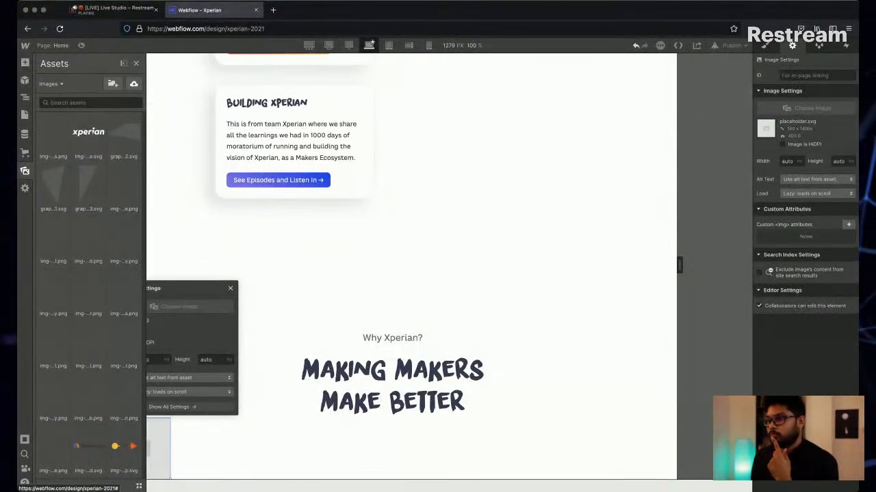
left_click(52, 84)
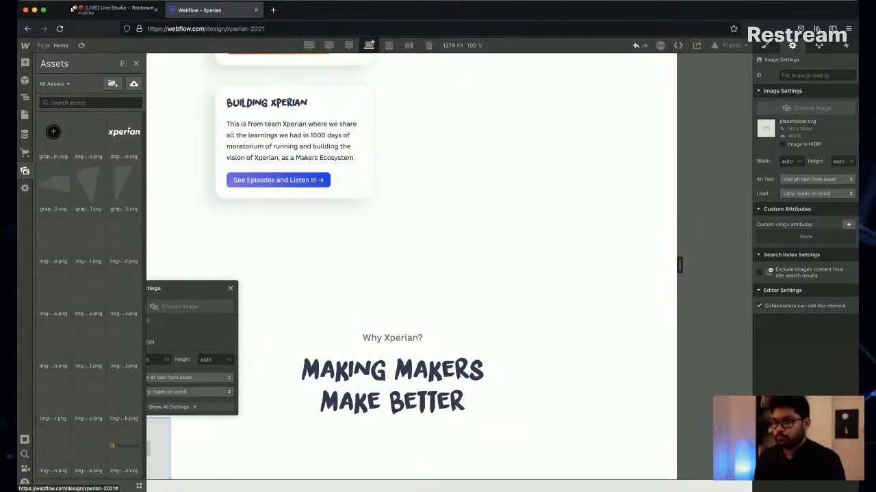
Replace the new image's placeholder with graphic-xperian-emblem.svg from the site's assets.
scroll(410, 267, "up", 2)
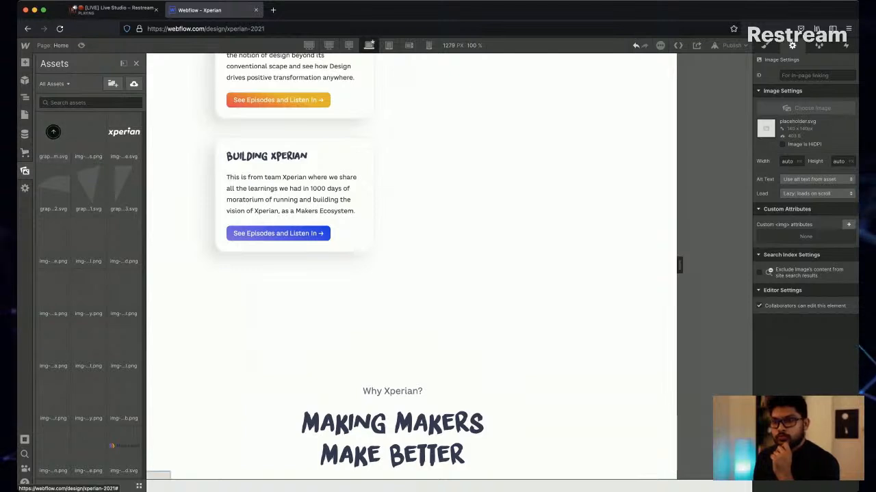
left_click(278, 234)
scroll(397, 376, "down", 1)
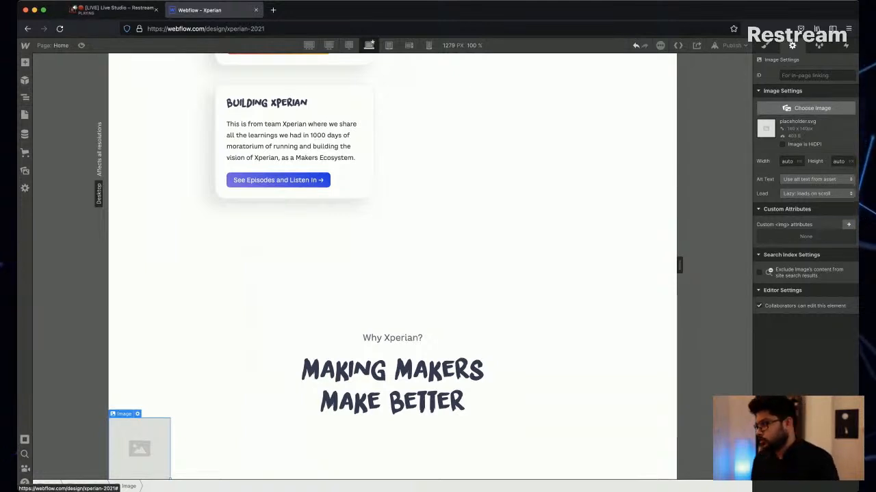
left_click(812, 109)
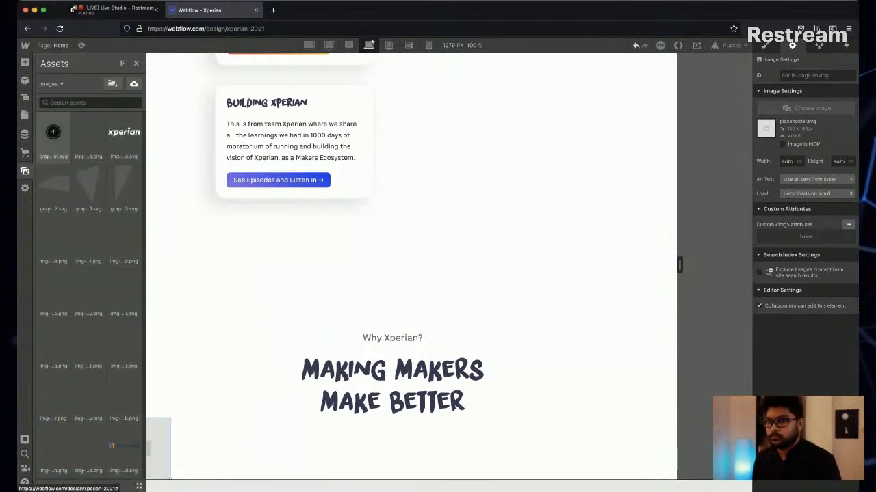
scroll(411, 267, "up", 1)
scroll(410, 267, "down", 1)
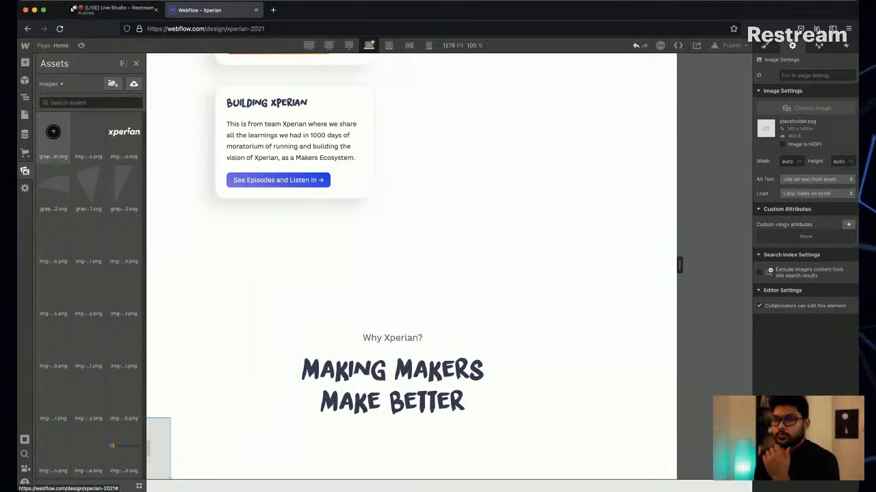
scroll(411, 267, "up", 1)
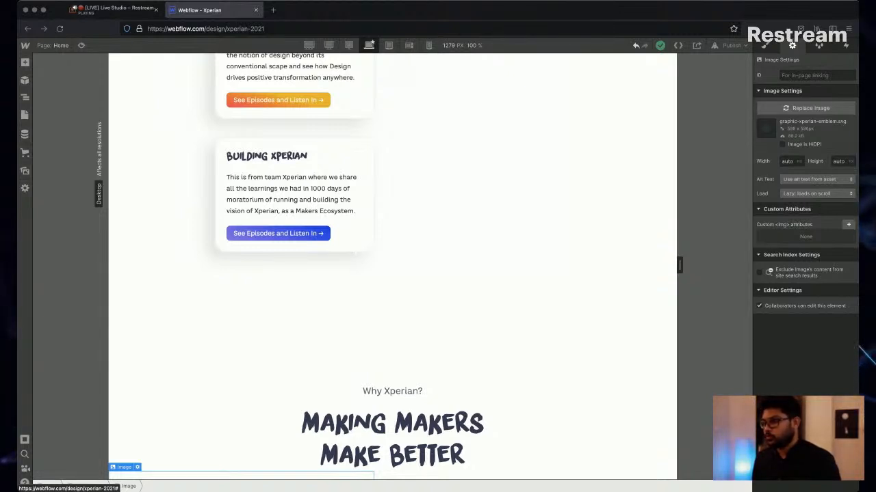
Check the emblem's placement below the Making Makers Make Better heading and look over the uploaded assets.
key("super+Tab")
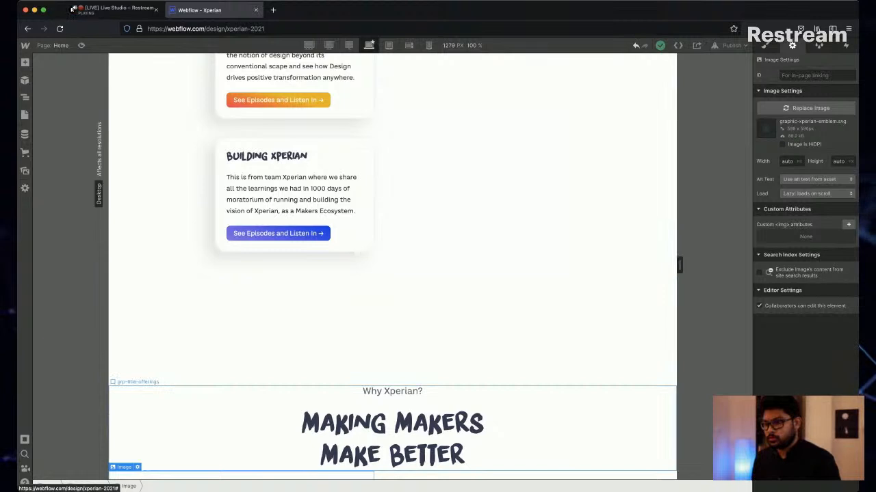
scroll(393, 267, "down", 4)
left_click(25, 171)
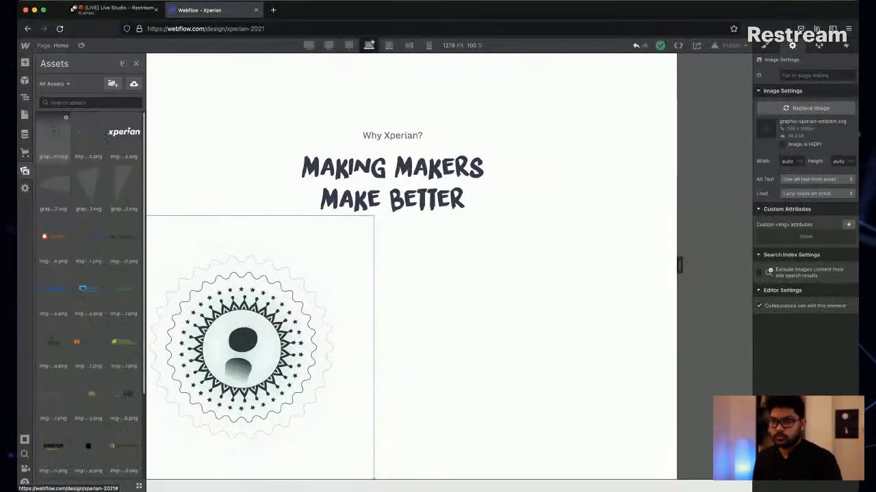
left_click(25, 171)
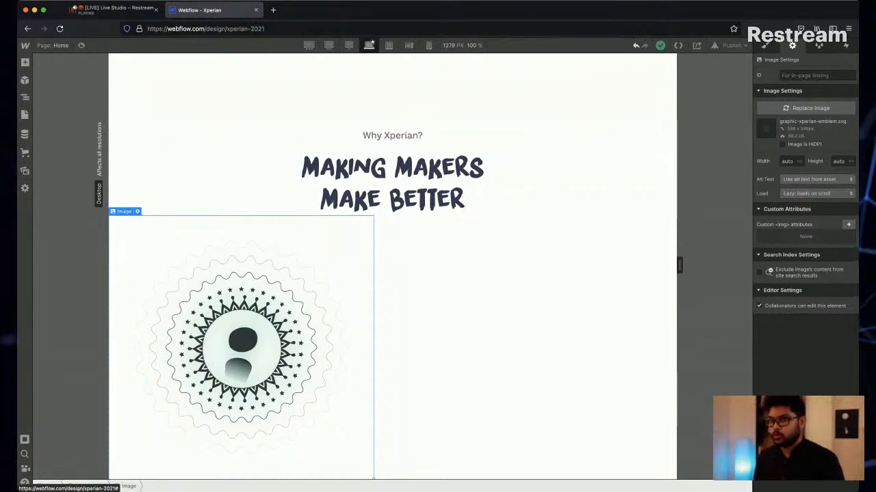
Select the why-xperian section in the element tree and show its layout style settings.
left_click(24, 97)
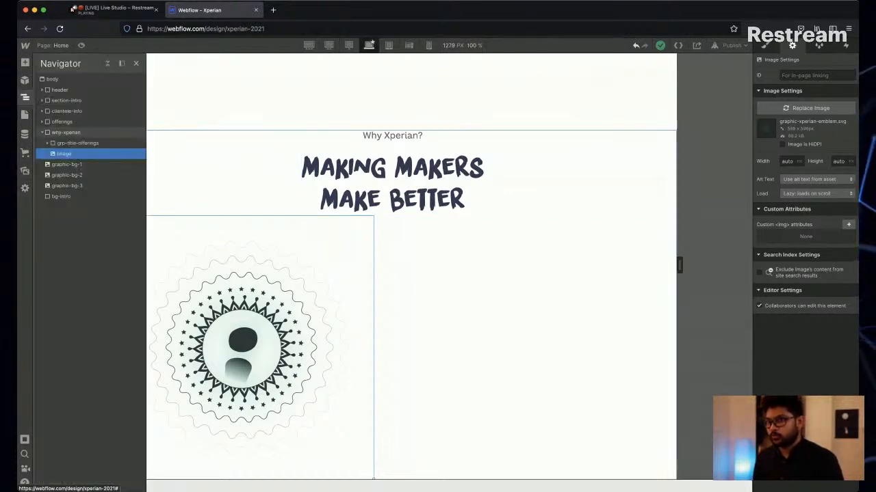
left_click(66, 133)
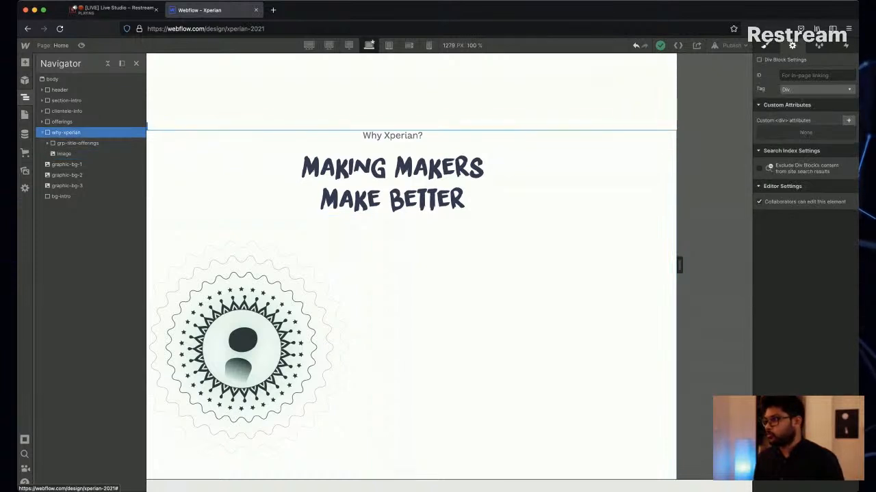
key("s")
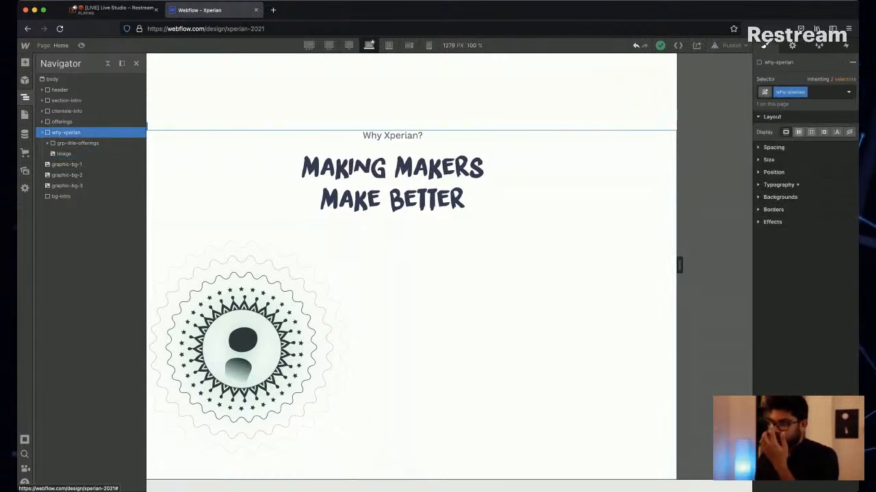
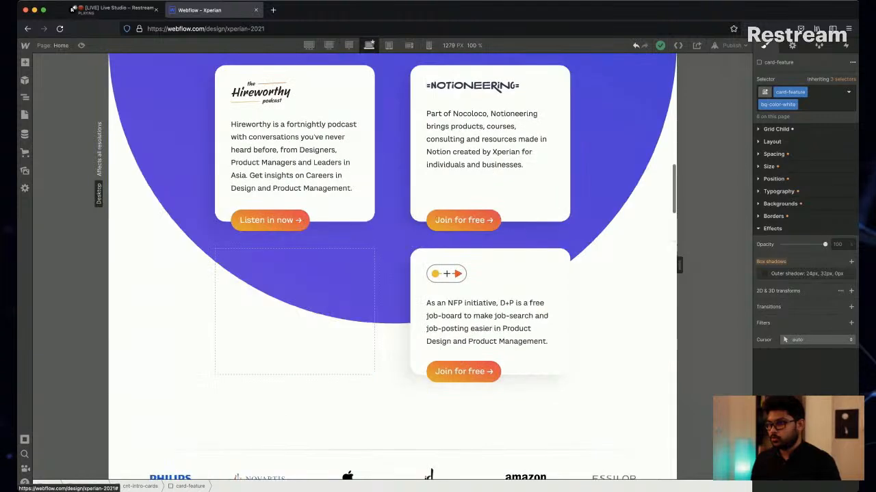
scroll(393, 267, "down", 10)
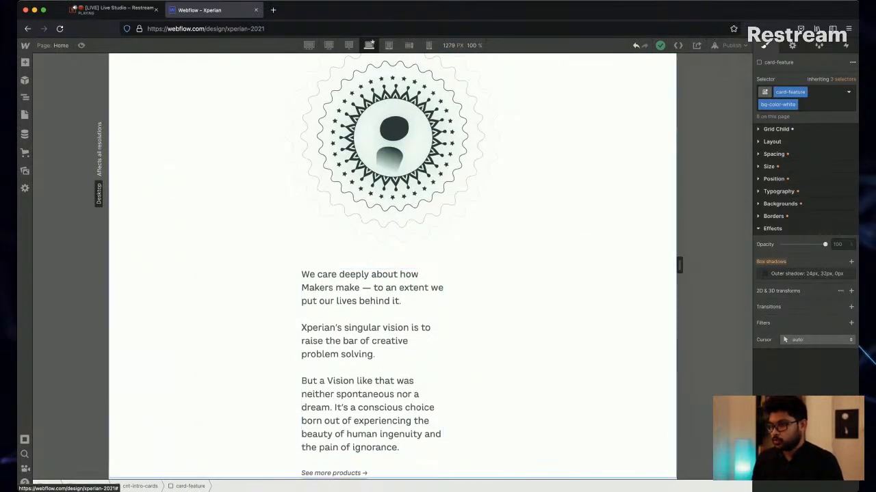
Paste the copied card-feature block into the grp-why-xperian grid of the why-xperian section.
left_click(521, 349)
left_click(403, 349)
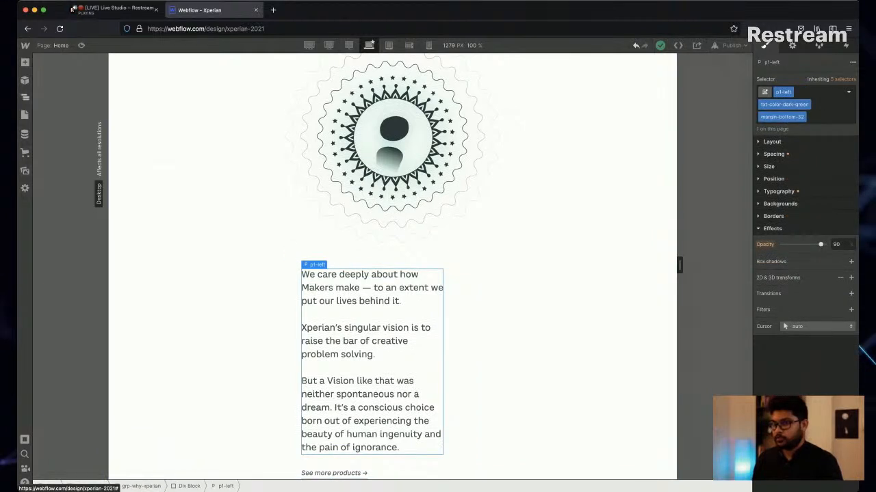
key("z")
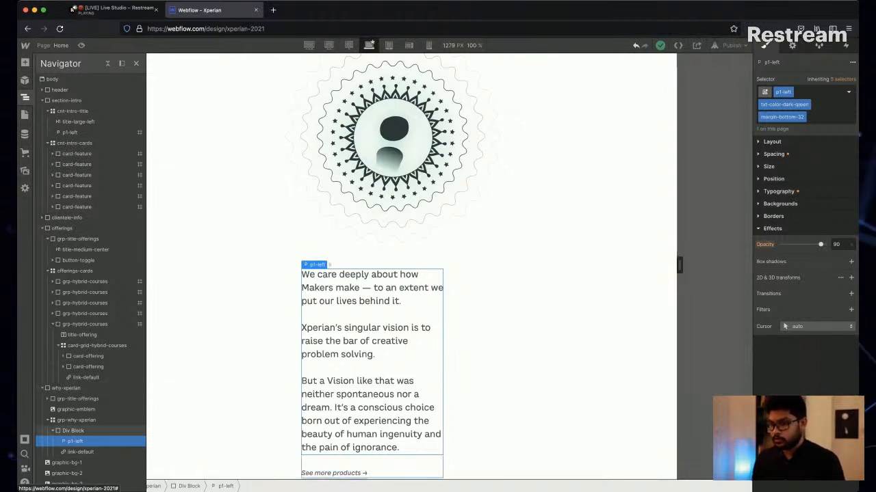
left_click(53, 430)
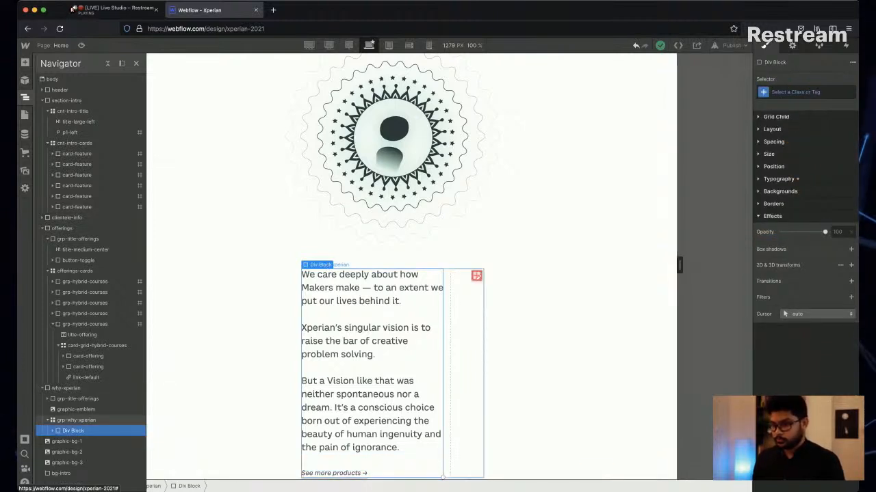
left_click(76, 421)
key("super+v")
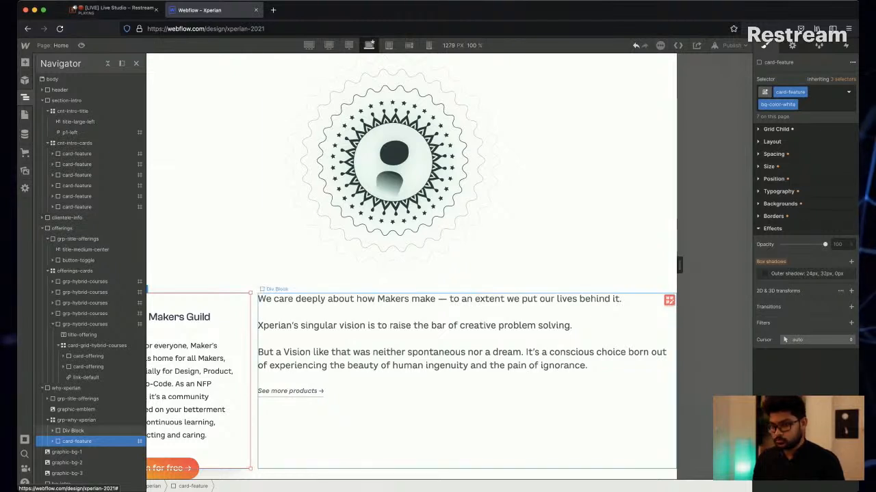
Try to move the pasted card-feature before the Div Block in the element tree, and undo the move.
left_click_drag(77, 441, 77, 431)
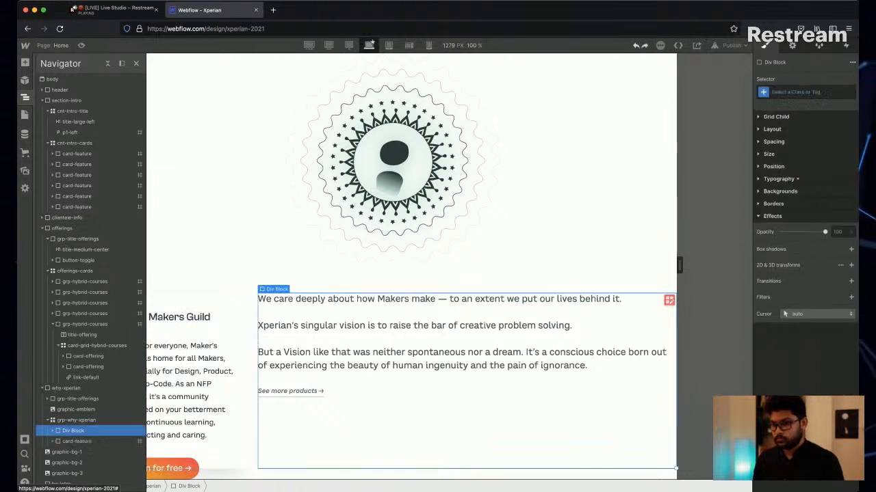
key("super+z")
left_click(77, 441)
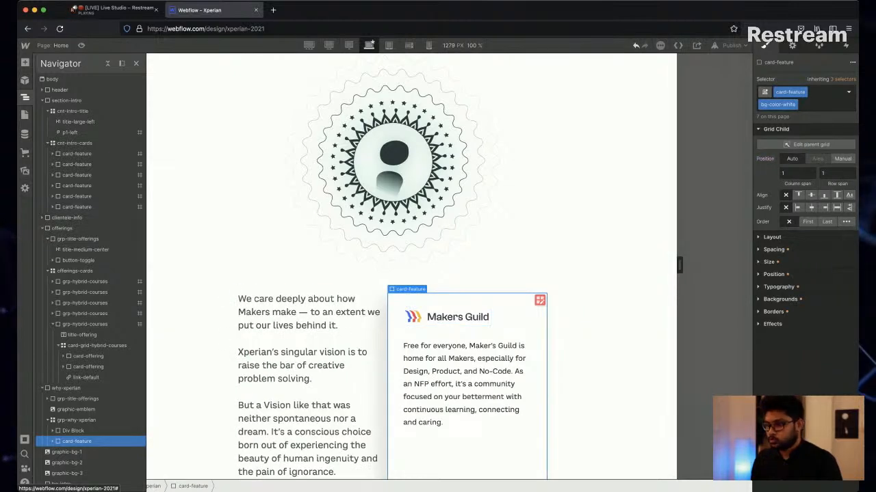
Delete the contents of the pasted Makers Guild card, including its text and its button.
key("z")
left_click(468, 371)
key("Delete")
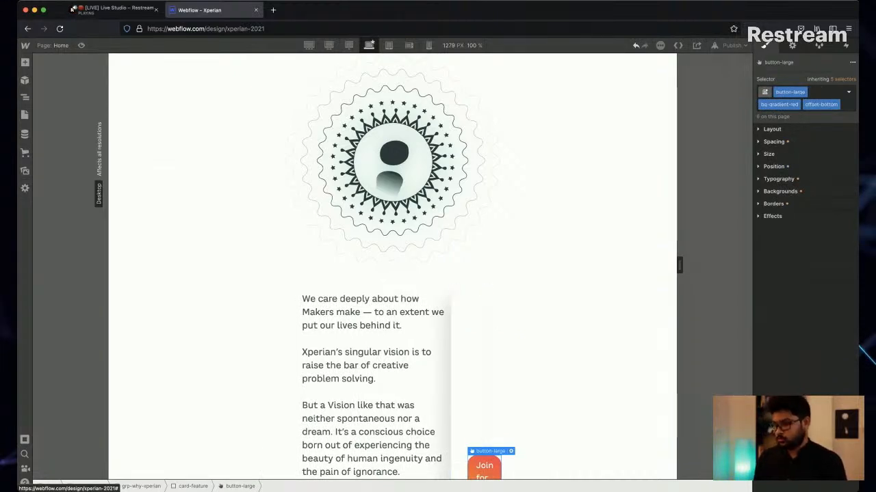
key("Delete")
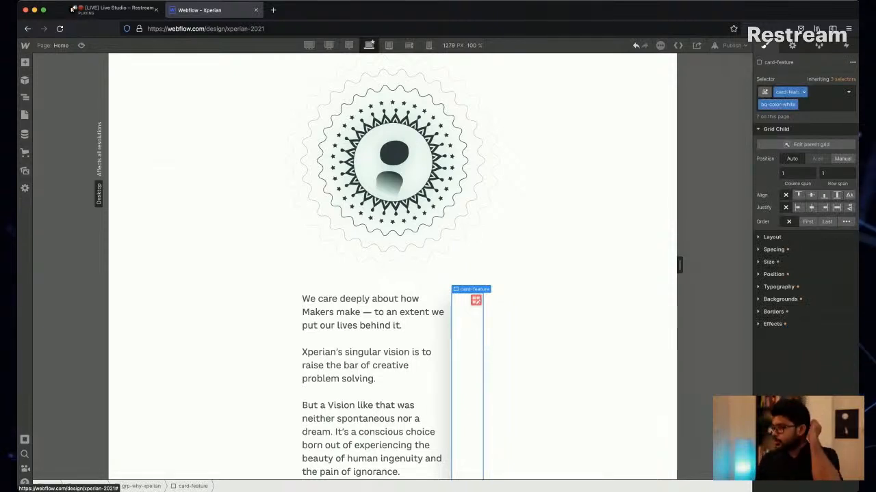
Remove the bg-color-white combo class from the emptied card and duplicate its card-feature class under the name card-image.
key("super+Return")
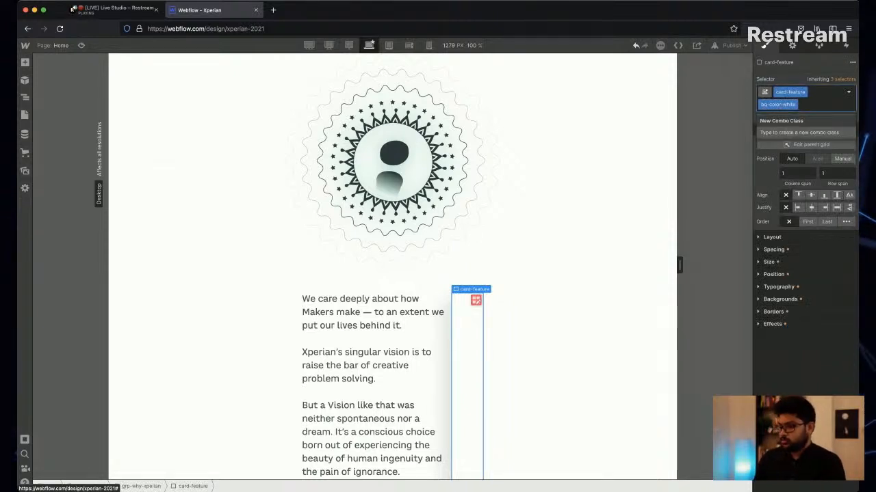
key("BackSpace")
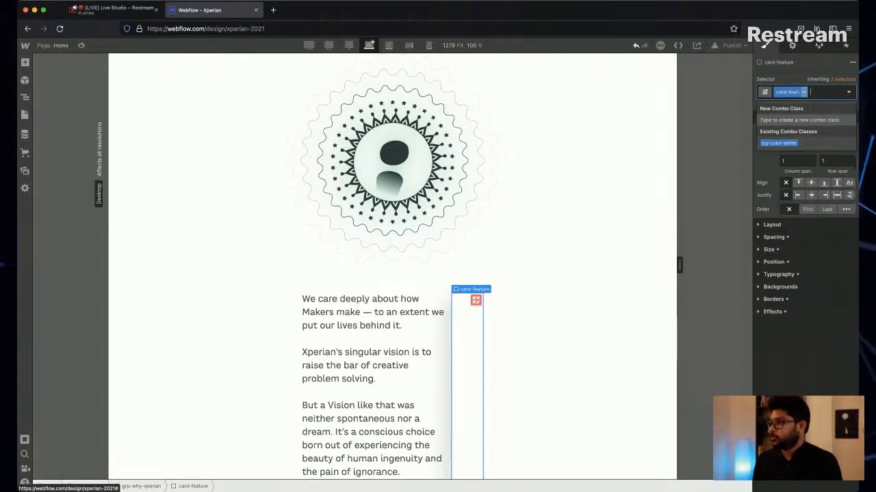
left_click(804, 91)
left_click(793, 115)
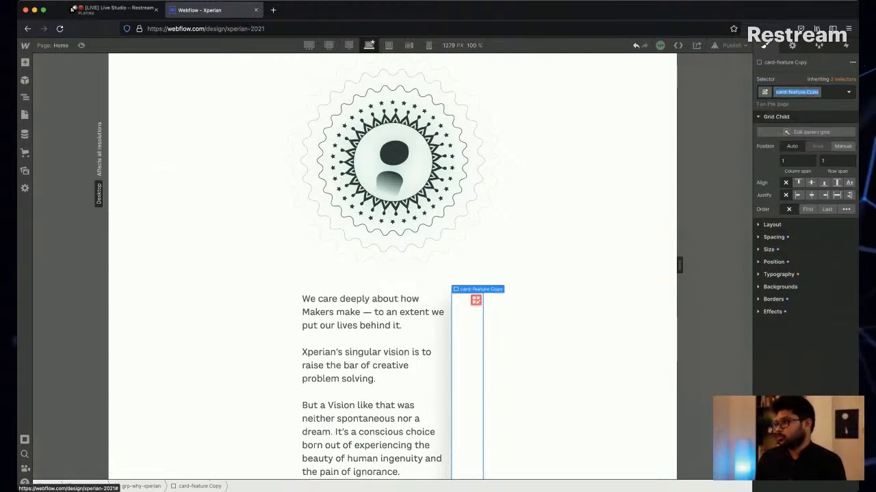
key("shift+alt+Left")
key("shift+alt+Left")
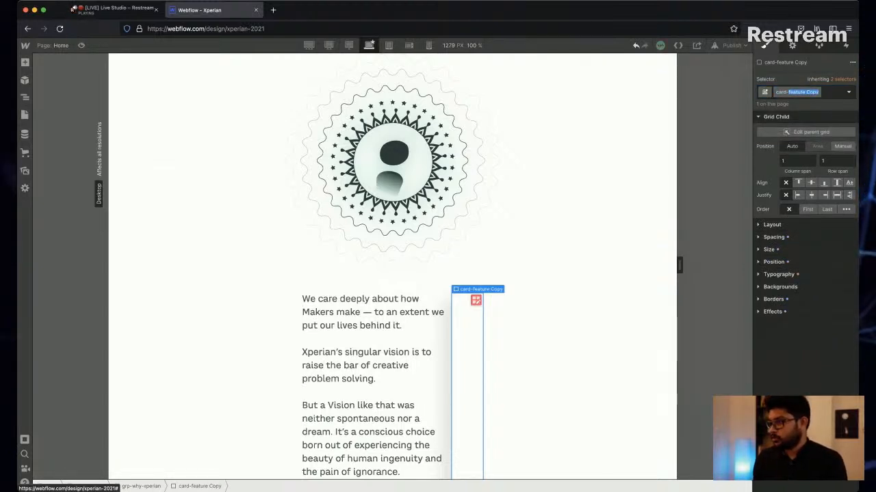
type("image")
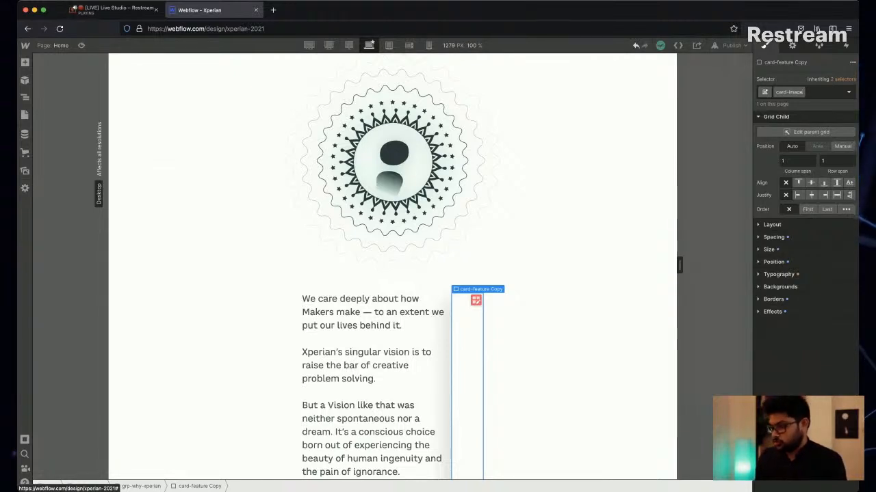
key("Return")
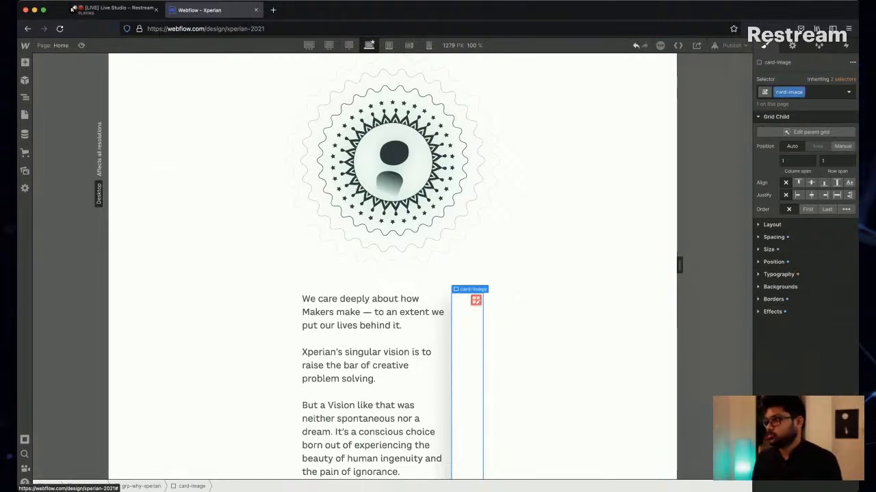
Try the bg-color-white combo class on the card-image block, and remove it again.
type("bg-color-white")
key("Return")
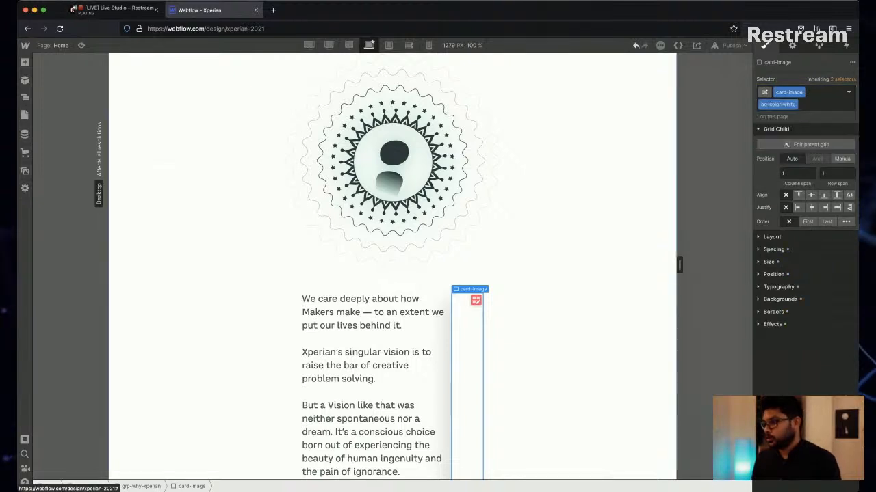
left_click(393, 377)
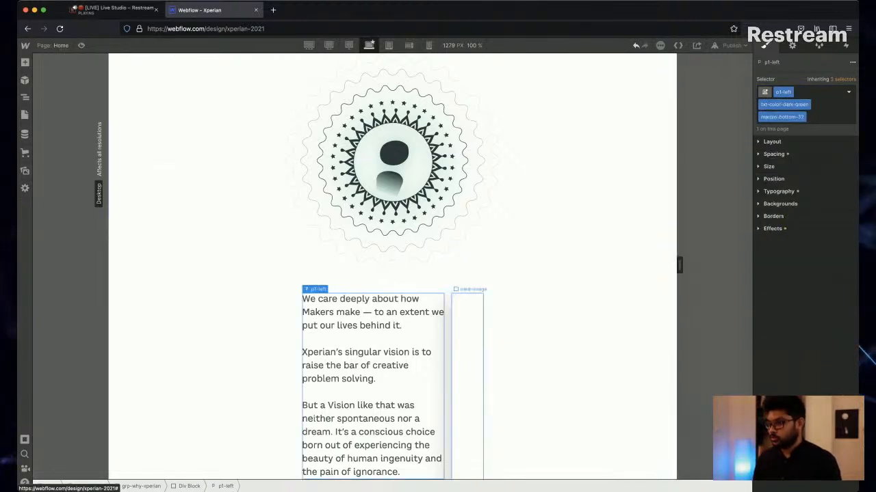
left_click(468, 383)
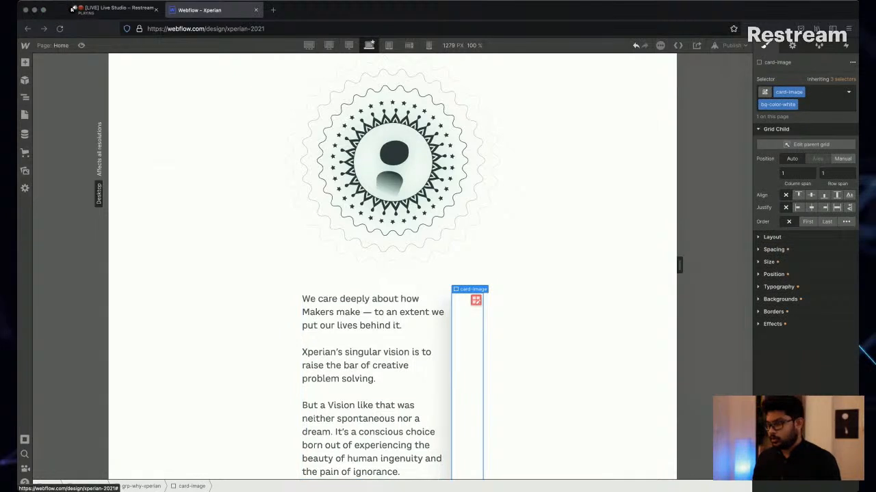
key("super+Return")
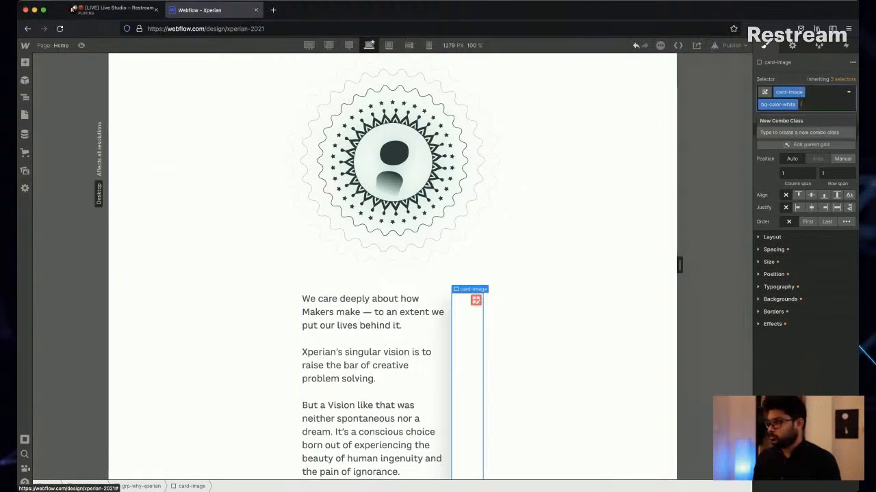
key("BackSpace")
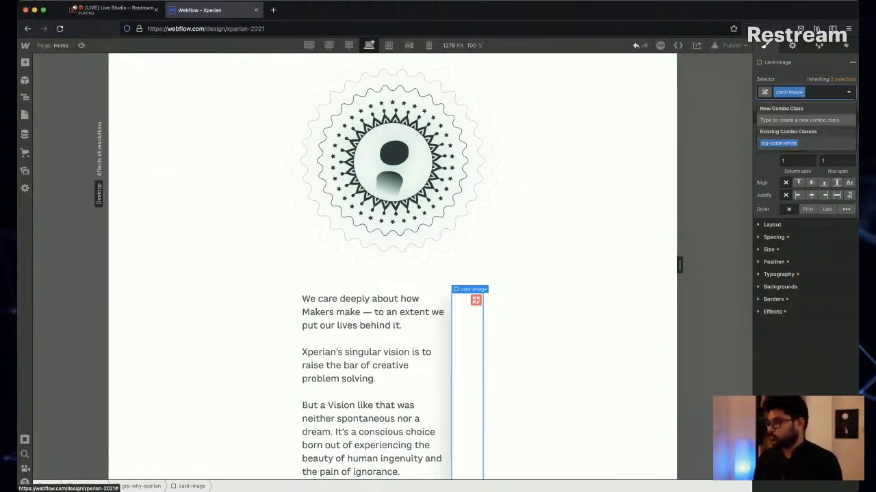
key("Escape")
Set the card-image block's minimum width to 360 px and reset its maximum width to none.
left_click(768, 250)
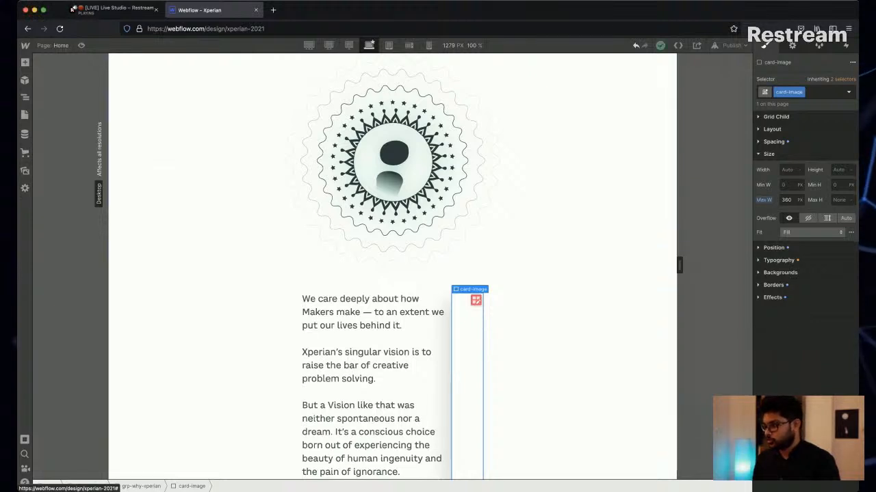
left_click(788, 186)
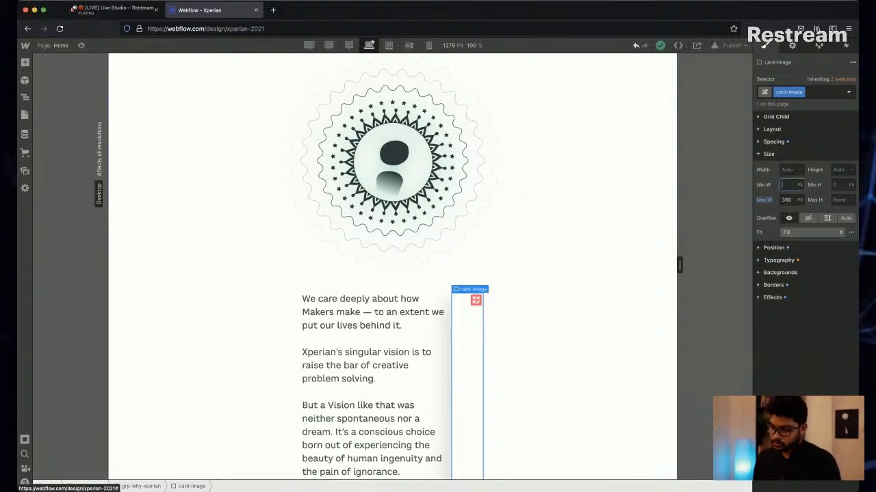
type("360")
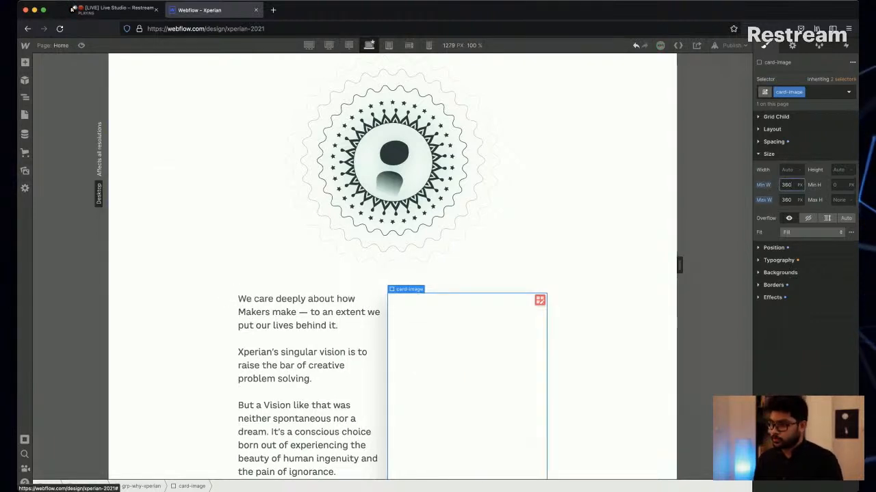
left_click(764, 201, "alt")
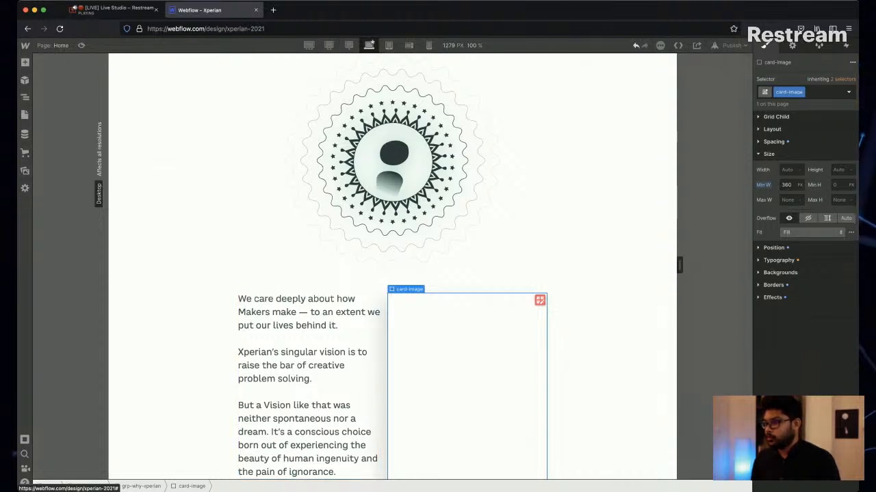
Set the grp-why-xperian grid's column gap to 120 px and its row gap to 0 px.
key("super+Tab")
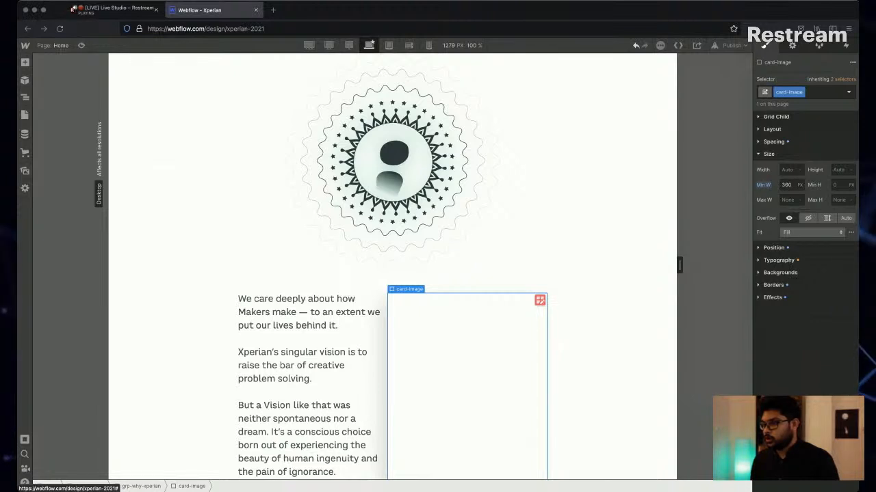
key("super+Tab")
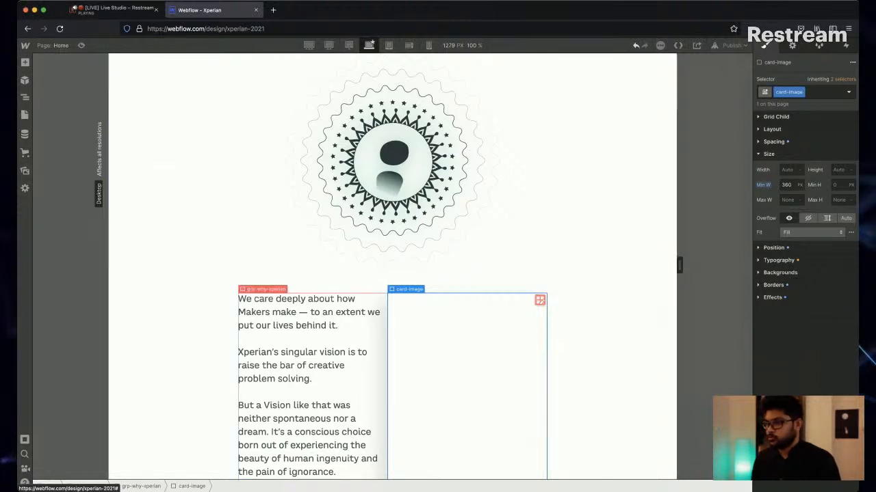
left_click(539, 301)
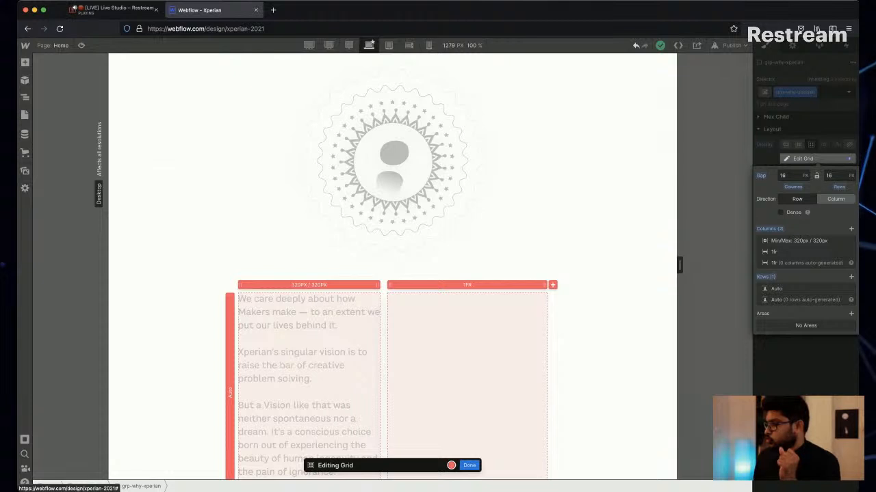
left_click(789, 176)
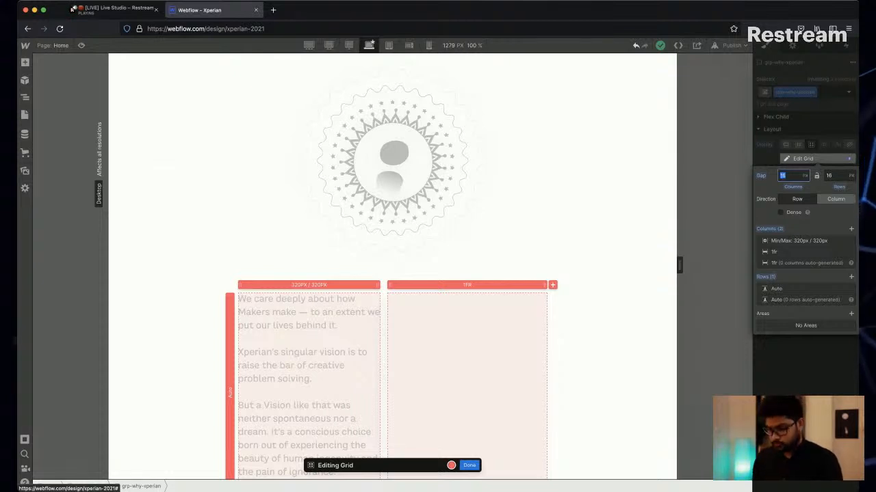
type("120")
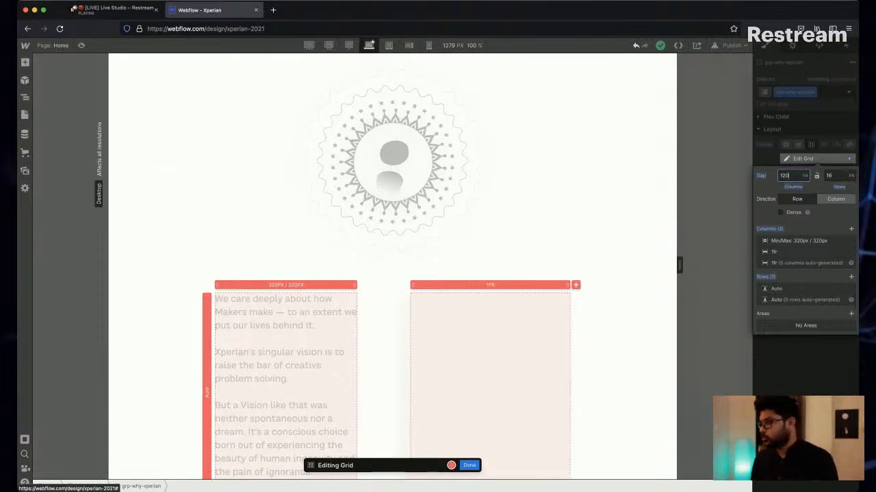
key("Tab")
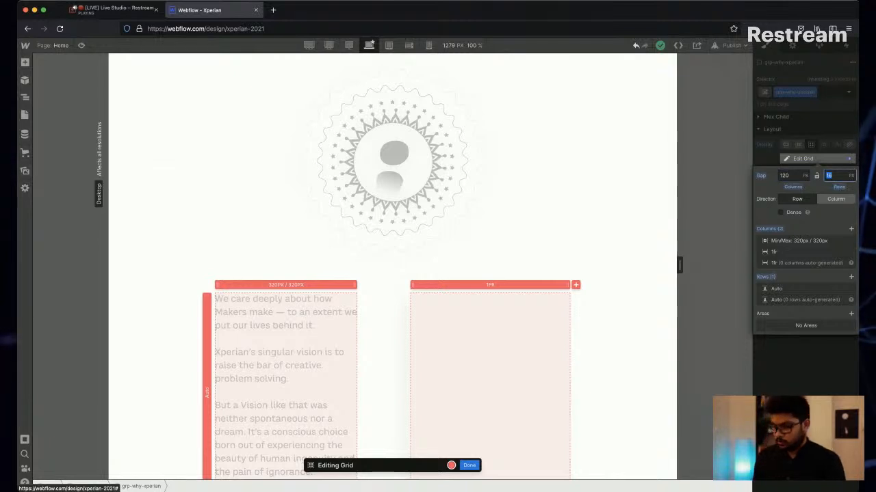
type("0")
key("Return")
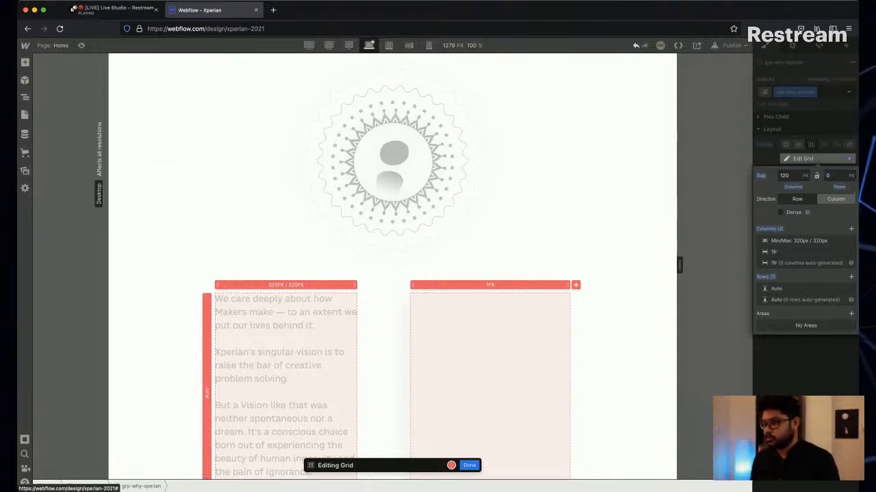
key("Escape")
Add a new Div Block inside the grp-why-xperian grid, following the card-image block.
scroll(490, 373, "down", 1)
left_click(490, 373)
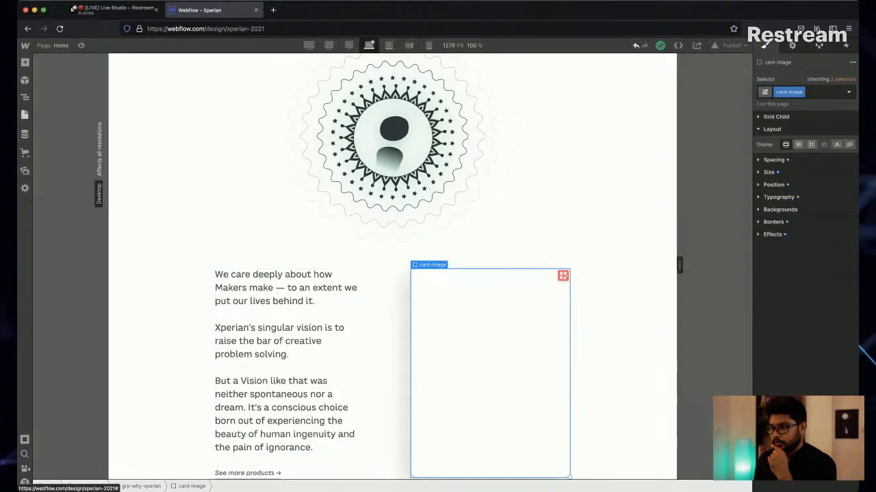
left_click(25, 97)
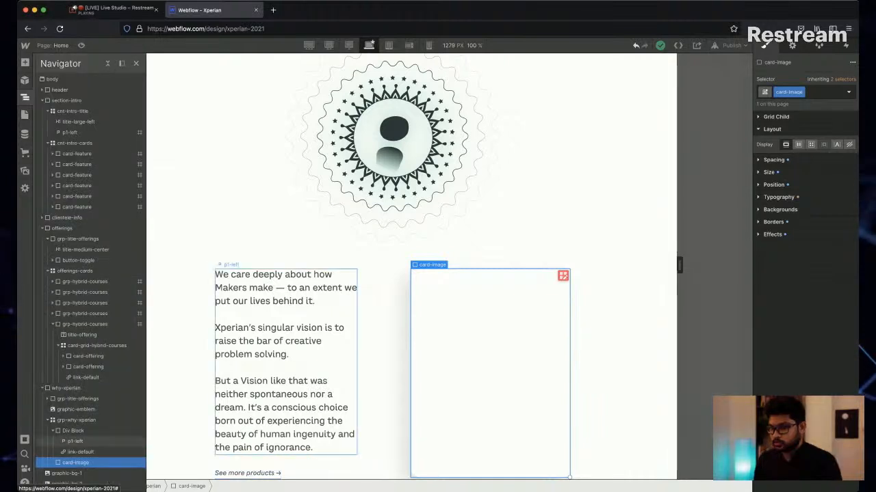
left_click(53, 431)
left_click(73, 420)
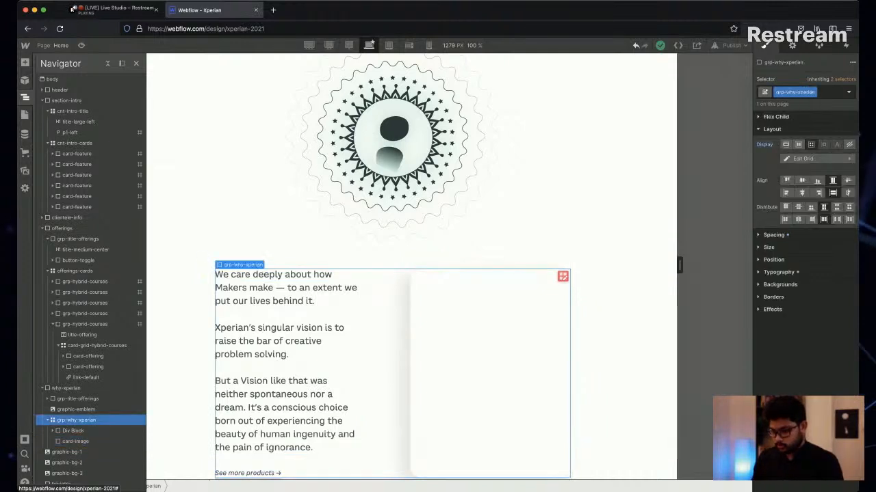
key("super+e")
type("div")
key("Return")
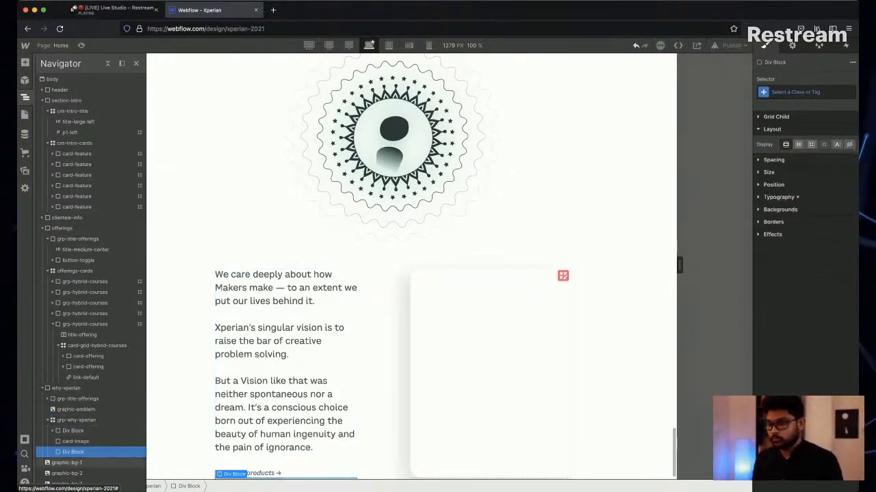
Nest the card-image block inside the new Div Block in the grp-why-xperian grid.
left_click(75, 442)
left_click_drag(75, 442, 77, 452)
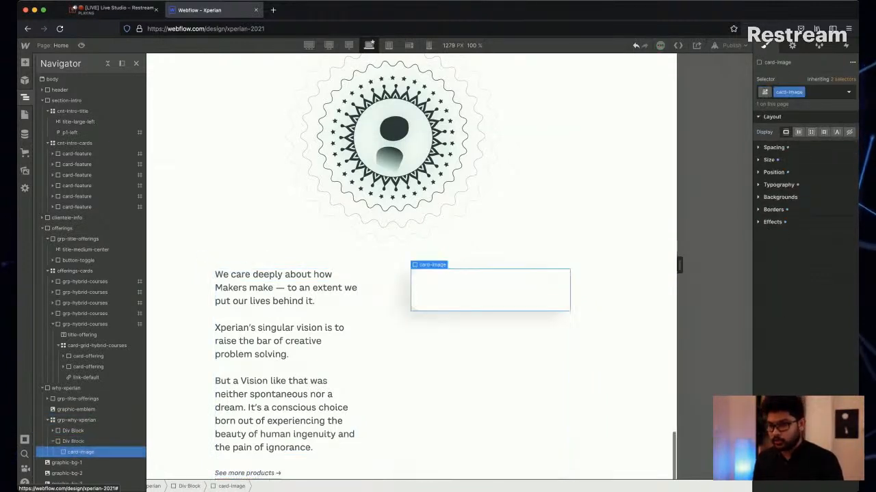
Give the Div Block holding the why-xperian text a new class named grp-why-xperian-2.
left_click(73, 431)
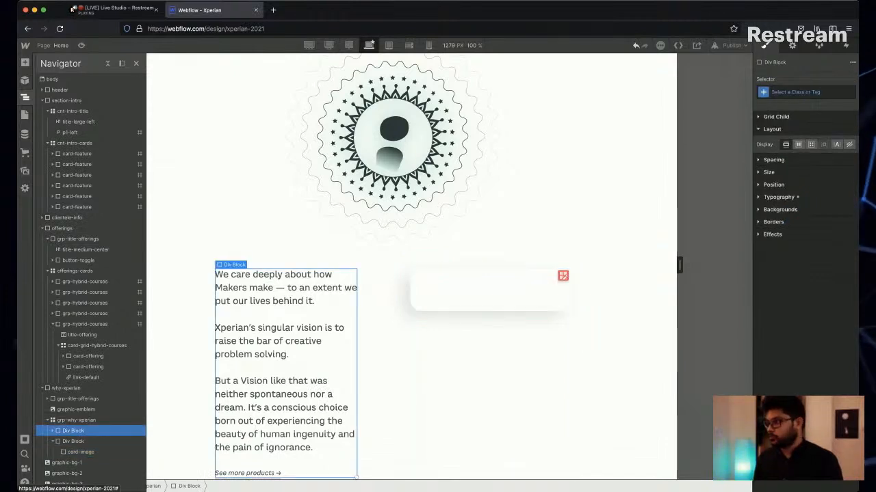
key("super+Return")
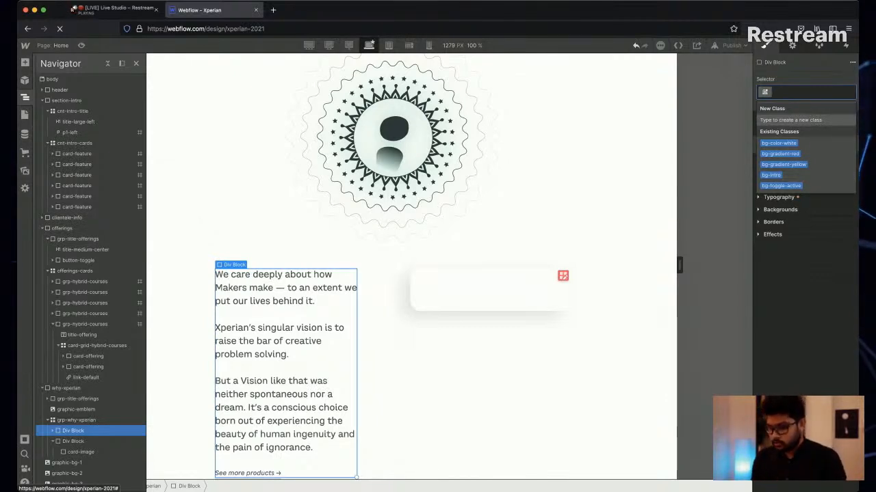
type("grp-")
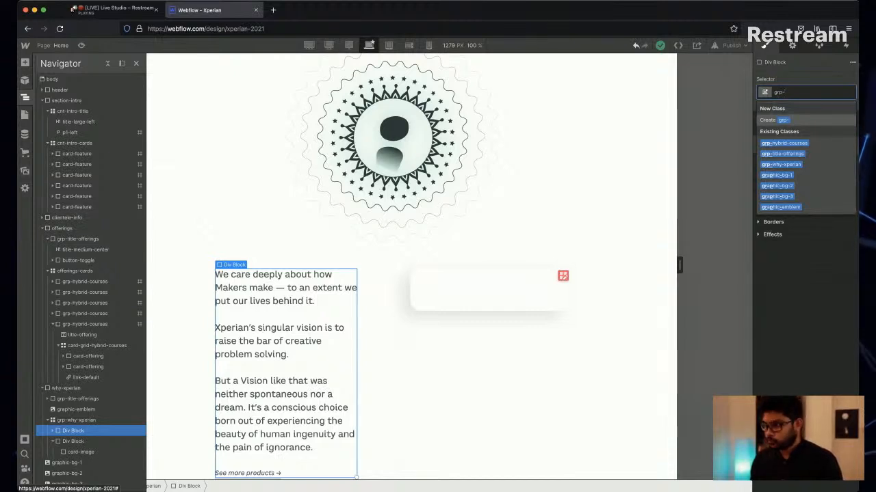
type("why")
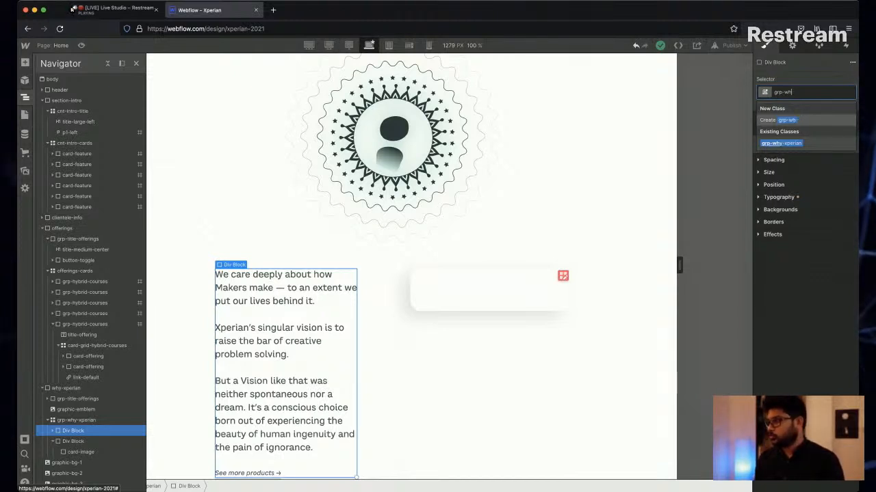
key("BackSpace")
key("BackSpace")
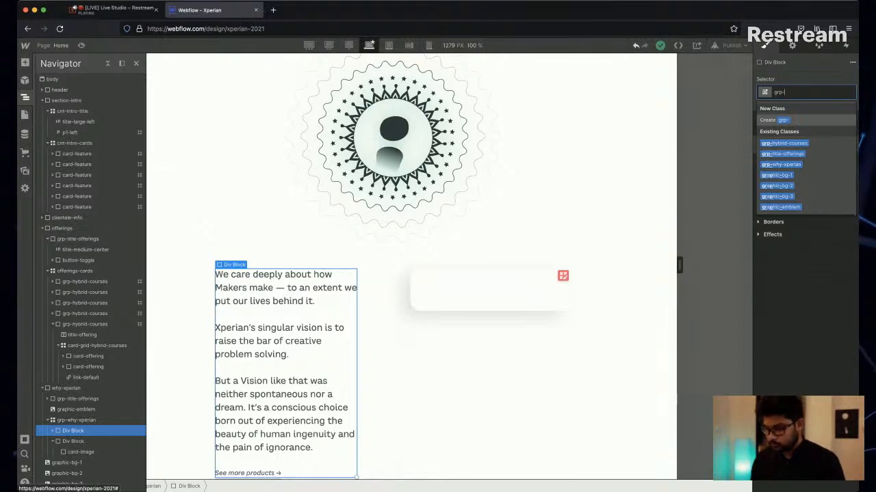
type("wh")
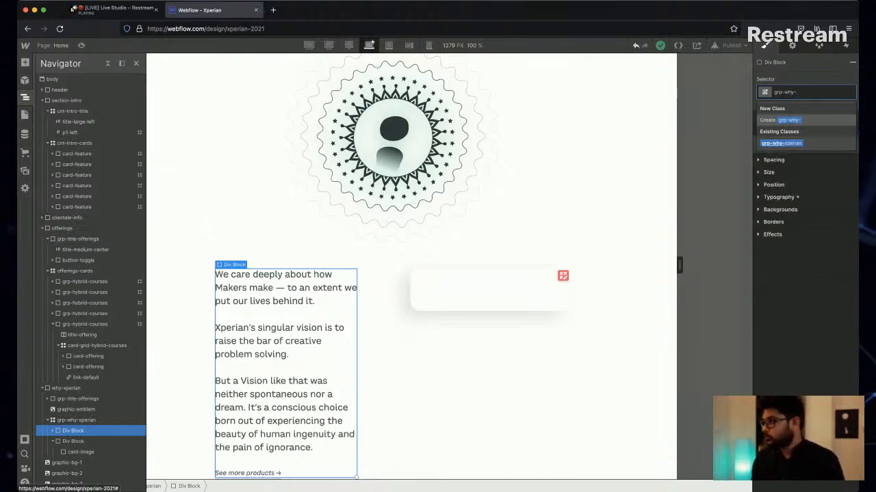
type("y-xp")
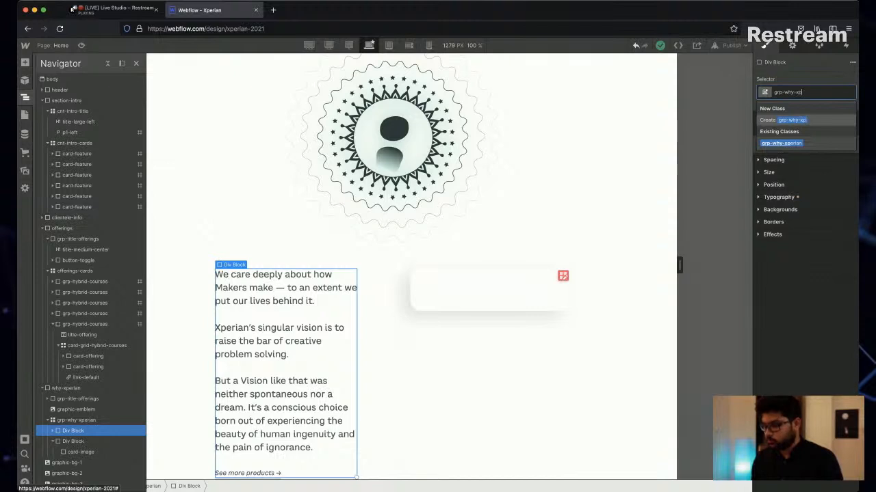
type("erian")
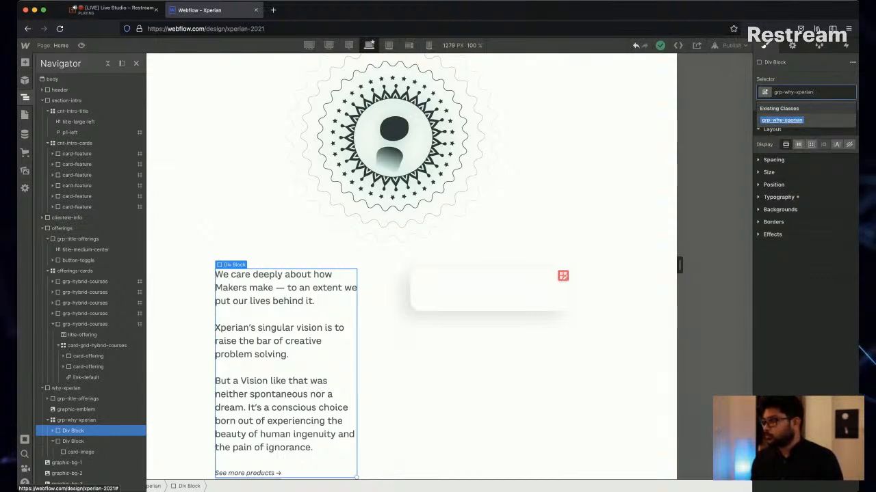
type("-")
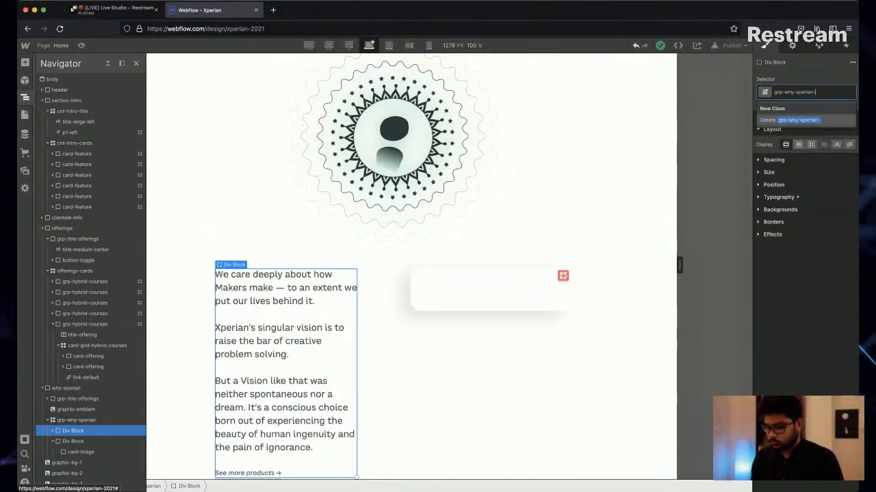
type("2")
key("Return")
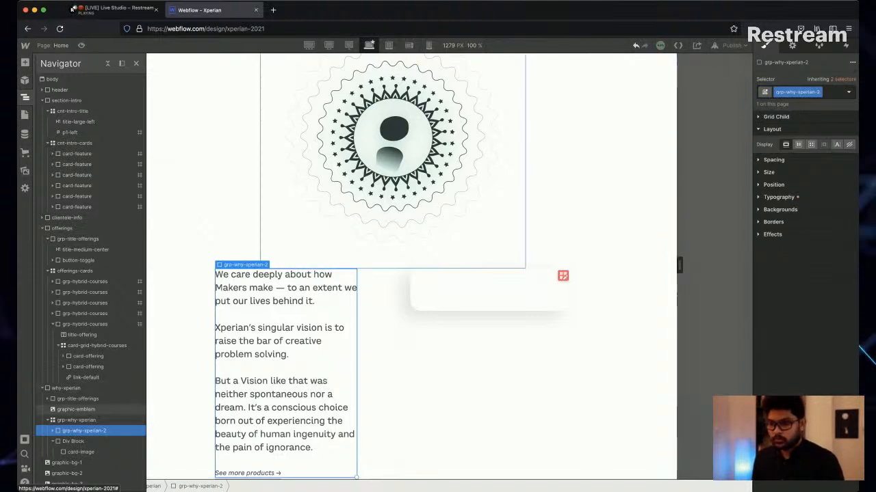
Give the Div Block that wraps card-image a new class named grp-why-xperian-cards.
left_click(73, 441)
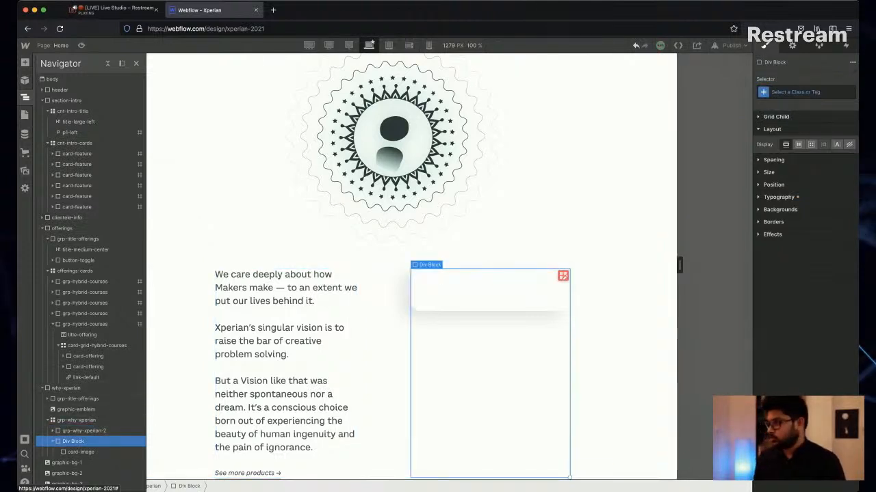
left_click(813, 91)
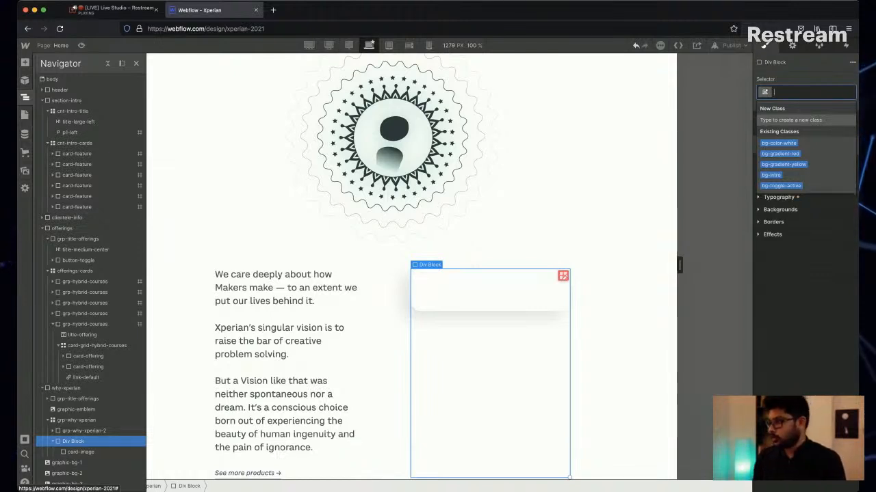
type("grp-why-xperian")
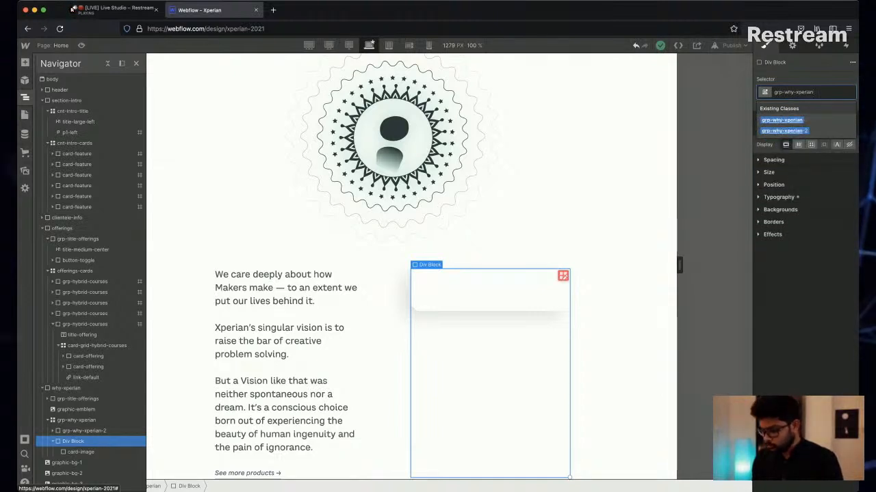
type("-")
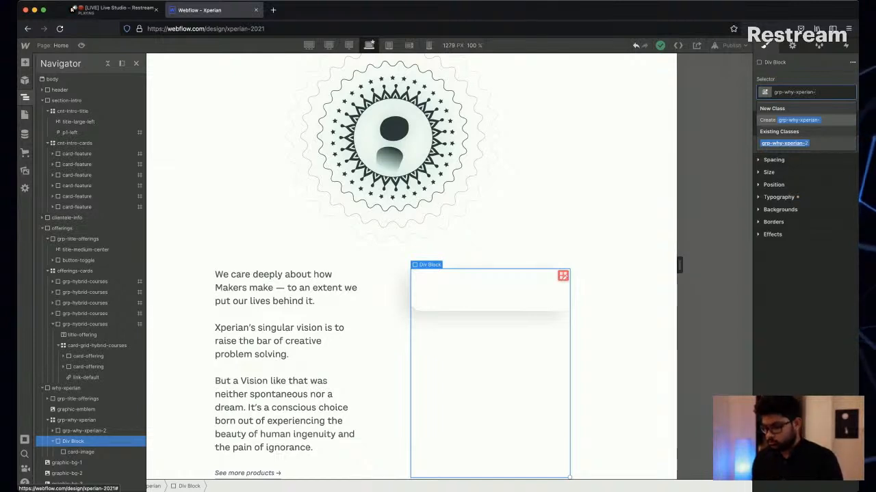
type("cards")
key("Return")
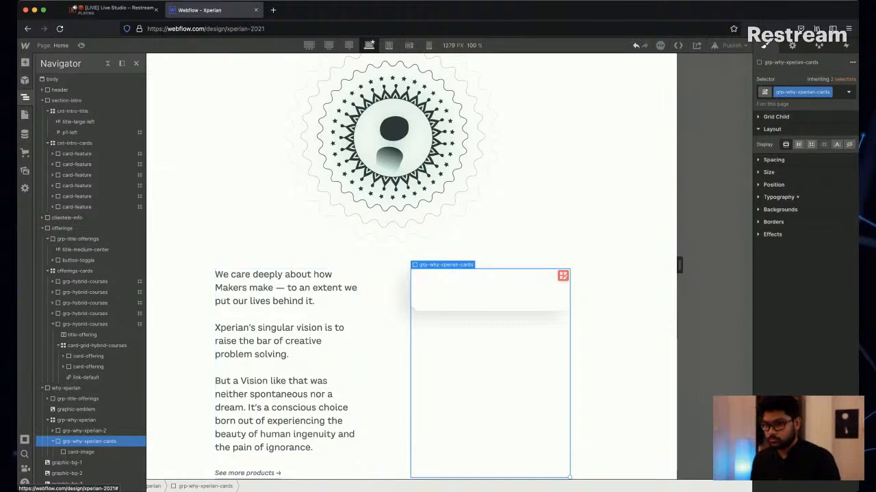
Rename the text block's grp-why-xperian-2 class to grp-why-xperian-intro.
left_click(84, 430)
double_click(795, 92)
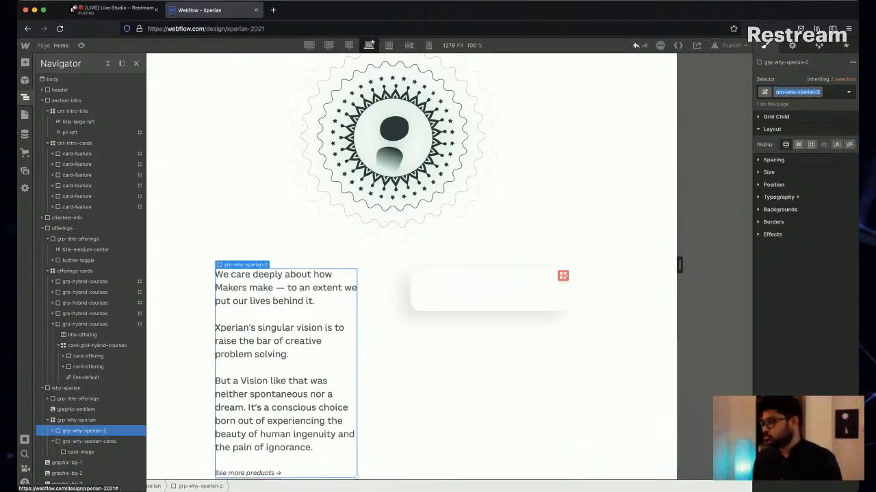
key("Right")
key("BackSpace")
type("intro")
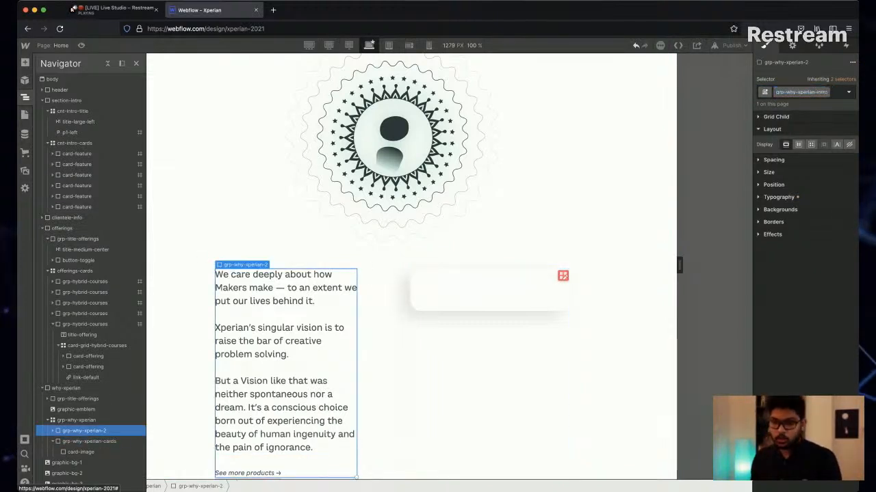
key("Return")
Duplicate the card-image block inside grp-why-xperian-cards.
left_click(89, 442)
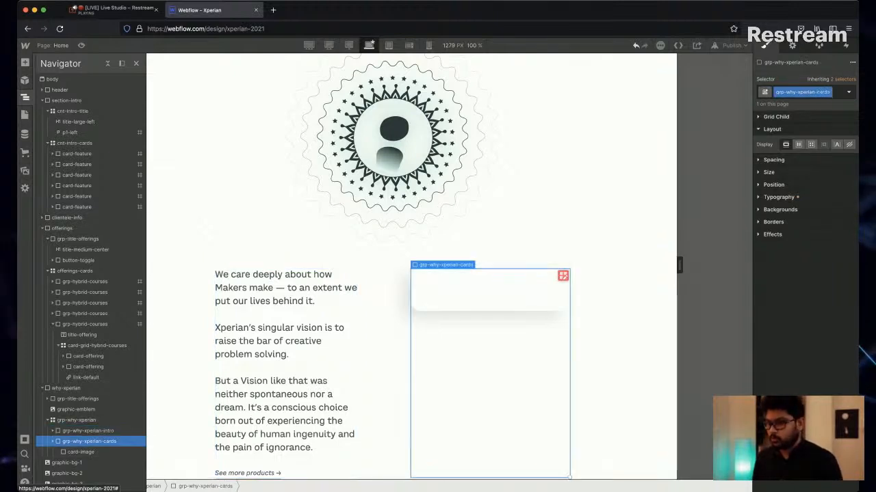
left_click(81, 453)
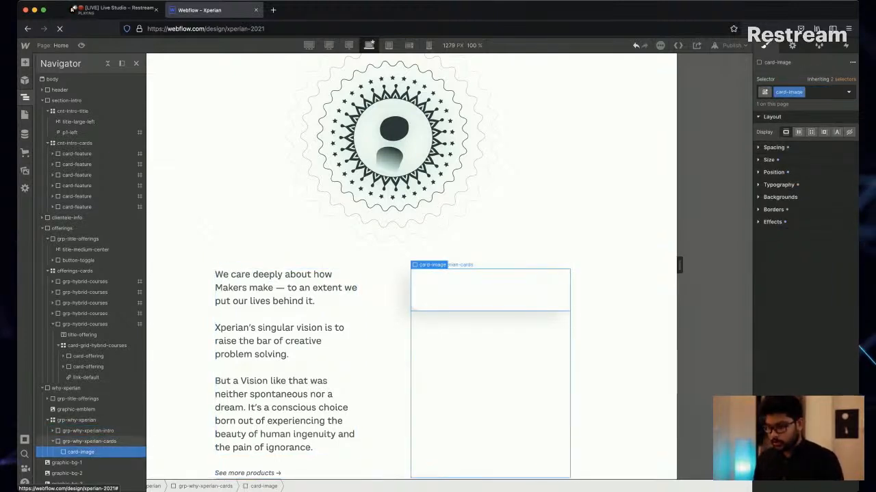
key("ctrl+d")
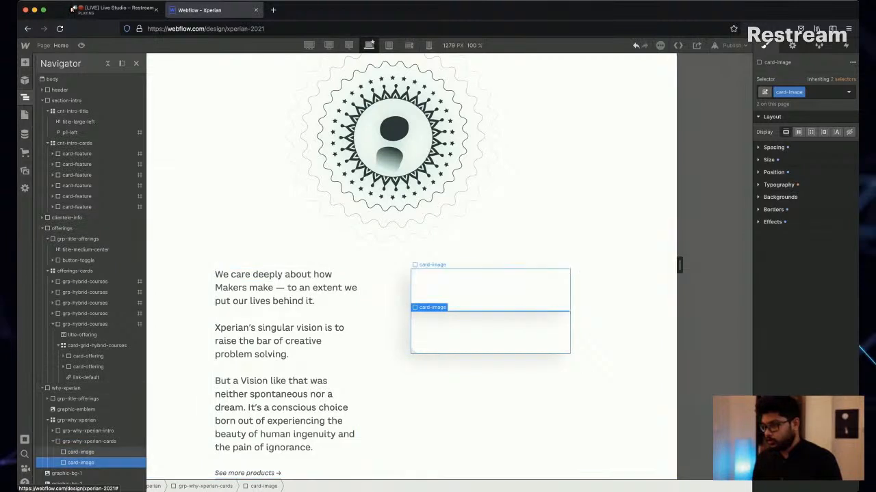
left_click(81, 452)
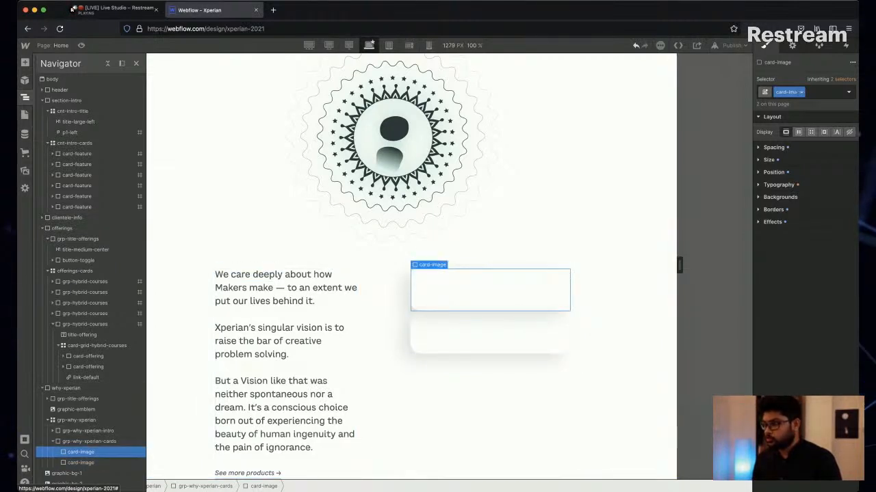
left_click(795, 92)
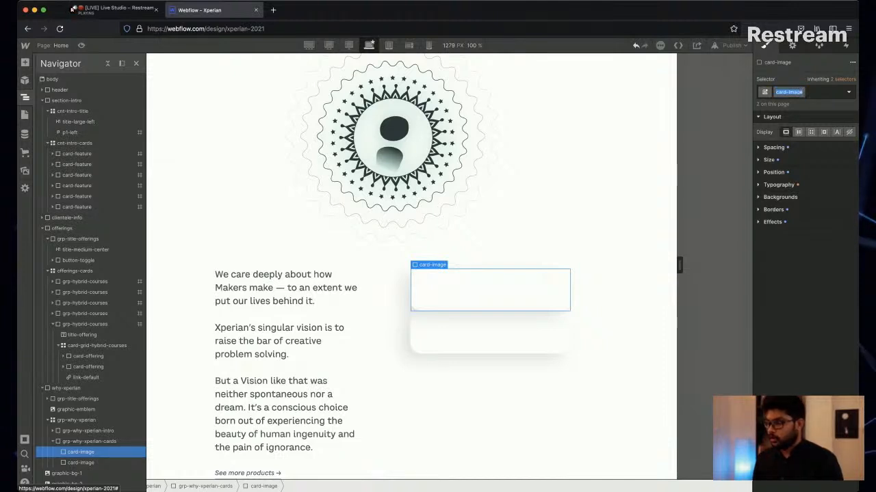
left_click(774, 172)
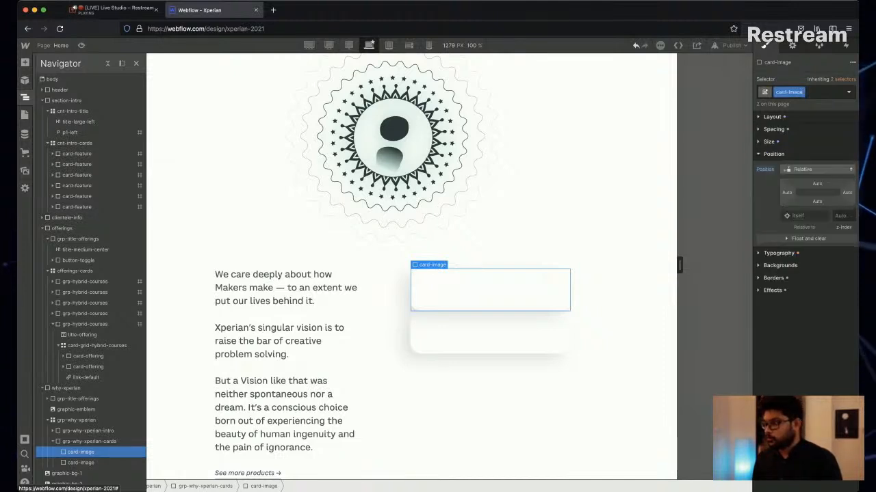
left_click(817, 169)
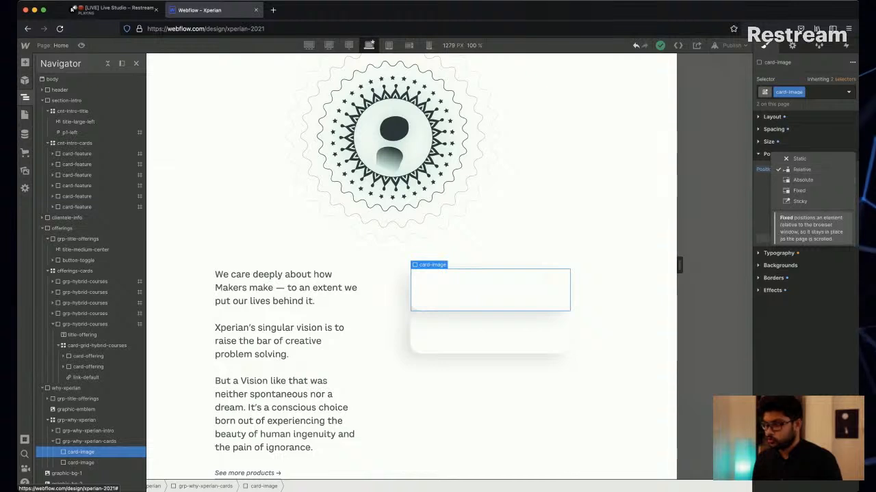
key("Escape")
Set the position of the grp-why-xperian-cards block to Relative.
left_click(90, 442)
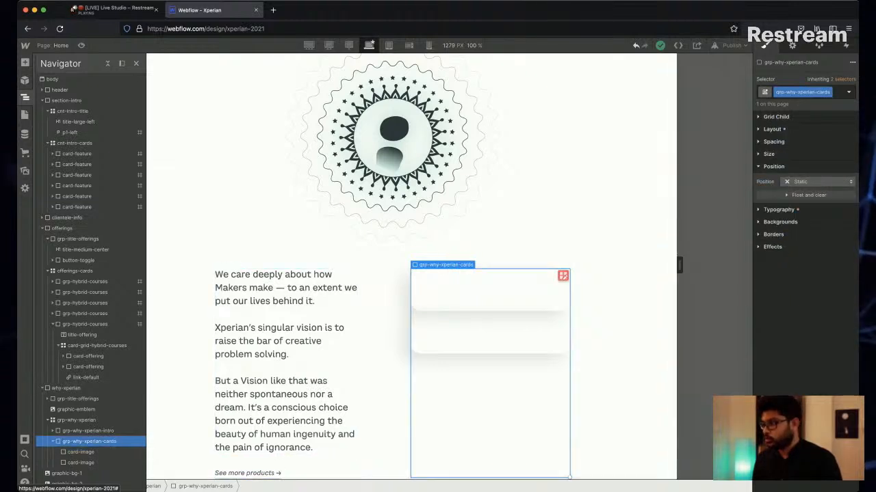
left_click(817, 182)
left_click(801, 192)
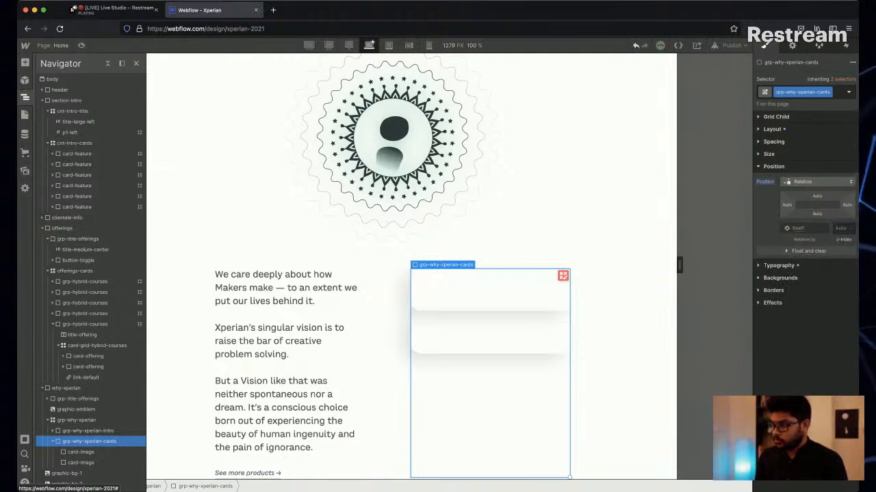
Set the card-image class to Absolute position, anchored to its parent's top-left corner with 0% top and left offsets.
left_click(81, 453)
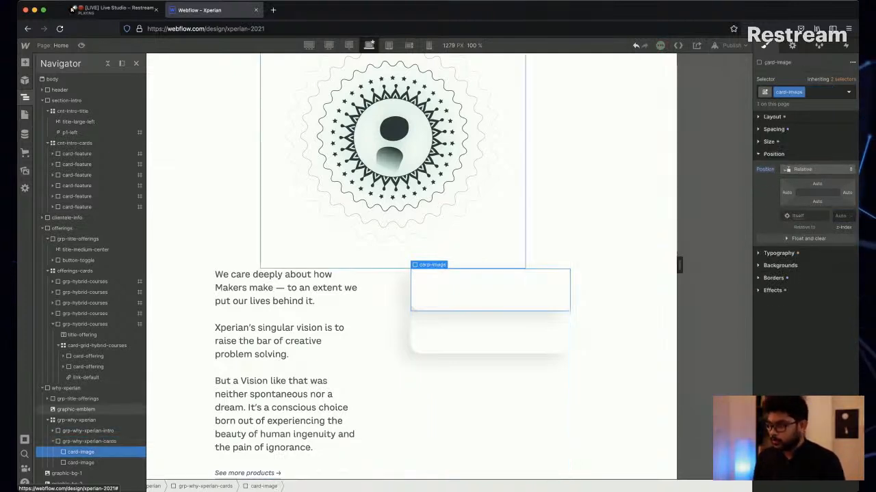
left_click(817, 168)
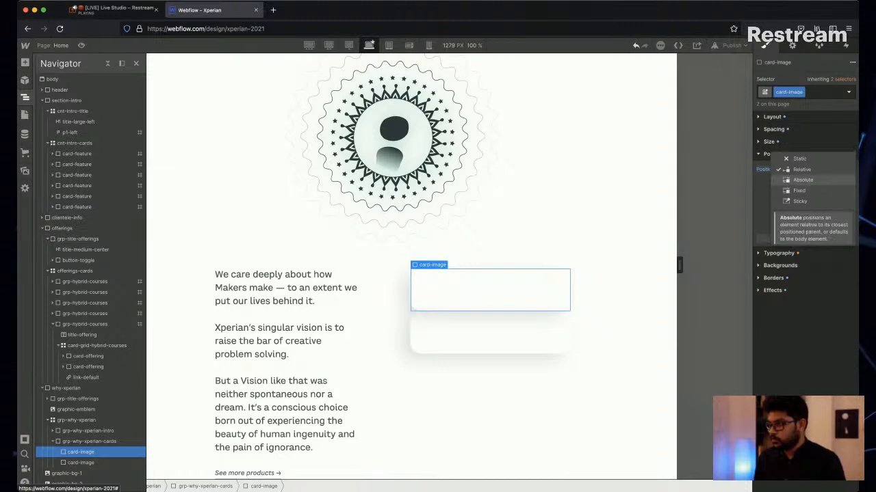
left_click(804, 181)
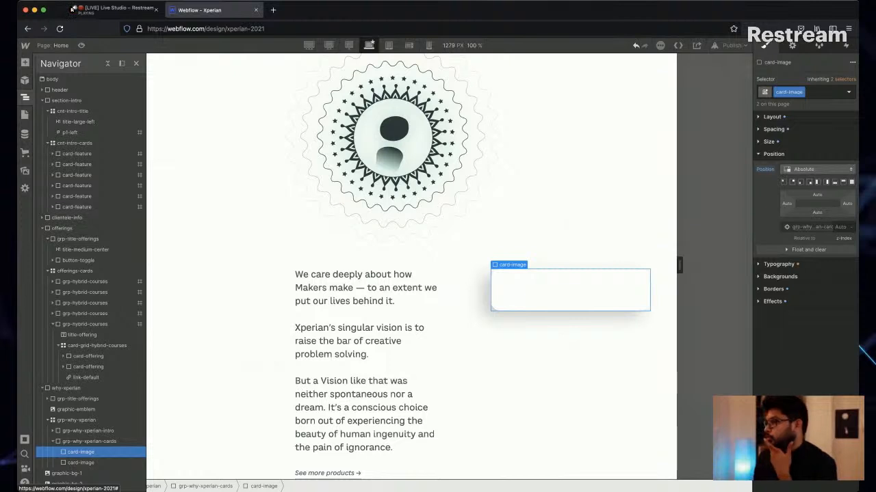
left_click(783, 182)
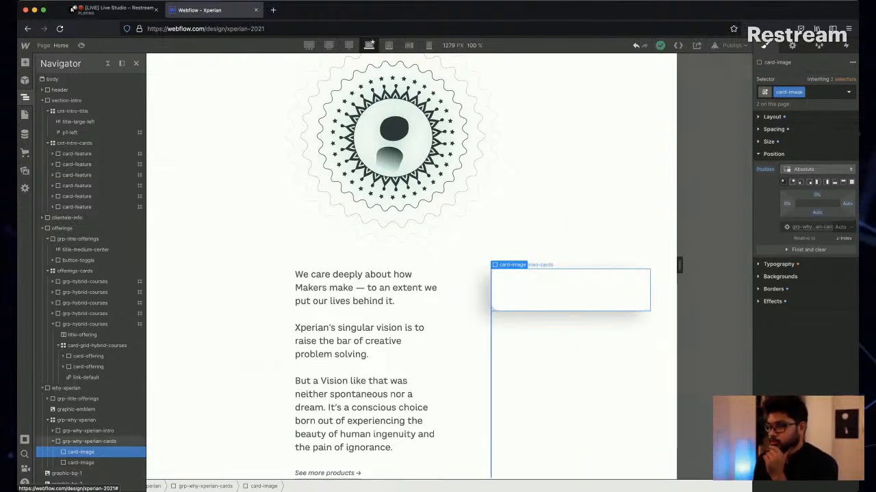
left_click(89, 442)
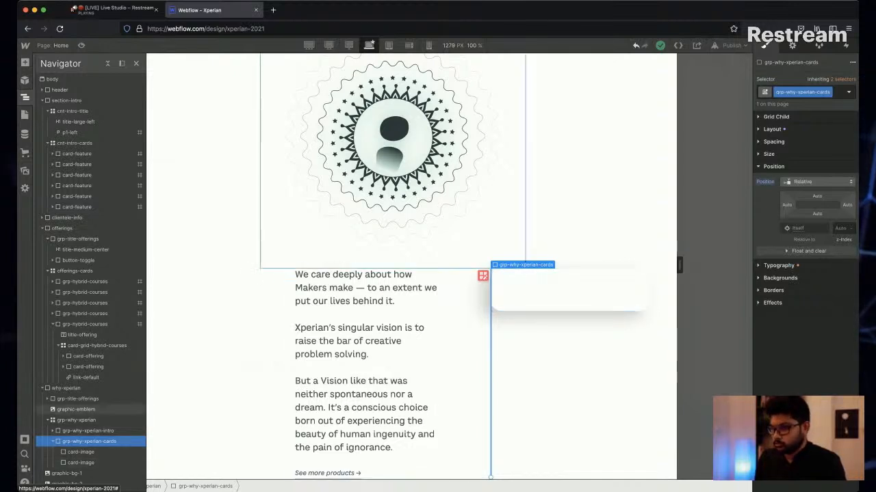
left_click(88, 431)
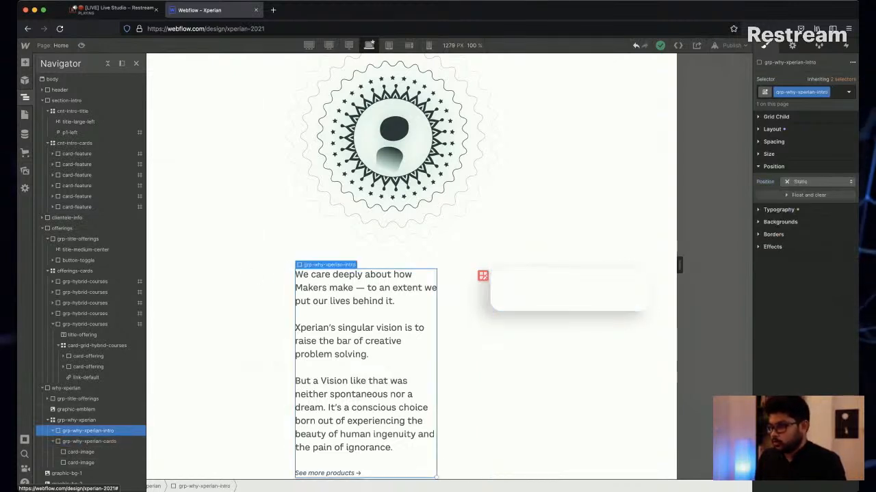
left_click(89, 442)
left_click(81, 452)
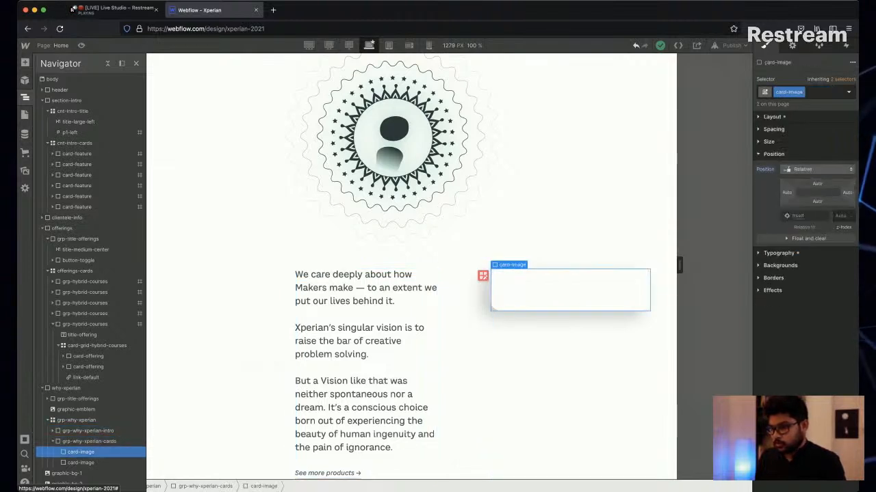
left_click(77, 420)
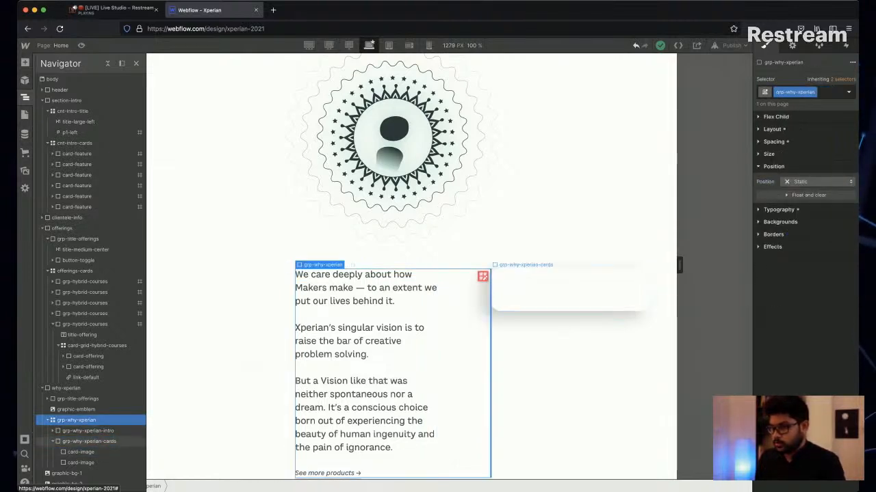
Try a 100% width and a 100% minimum width on the grp-why-xperian-cards block.
left_click(89, 441)
left_click(769, 154)
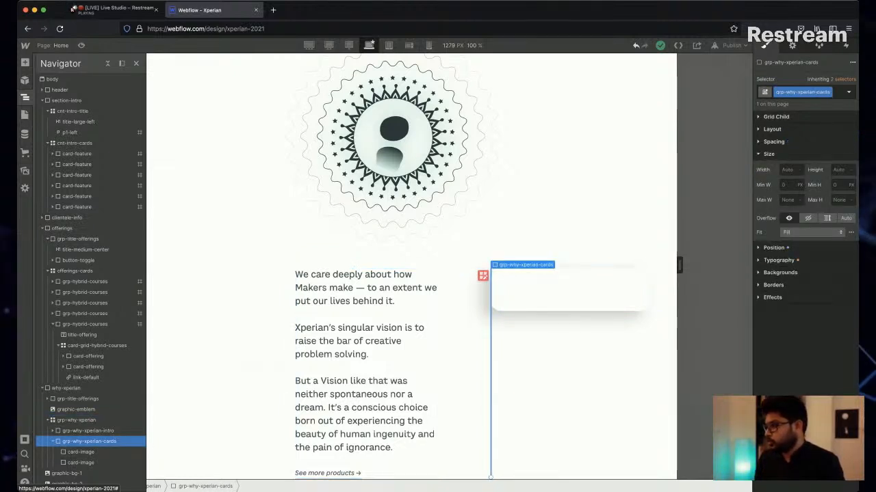
left_click(788, 169)
type("100")
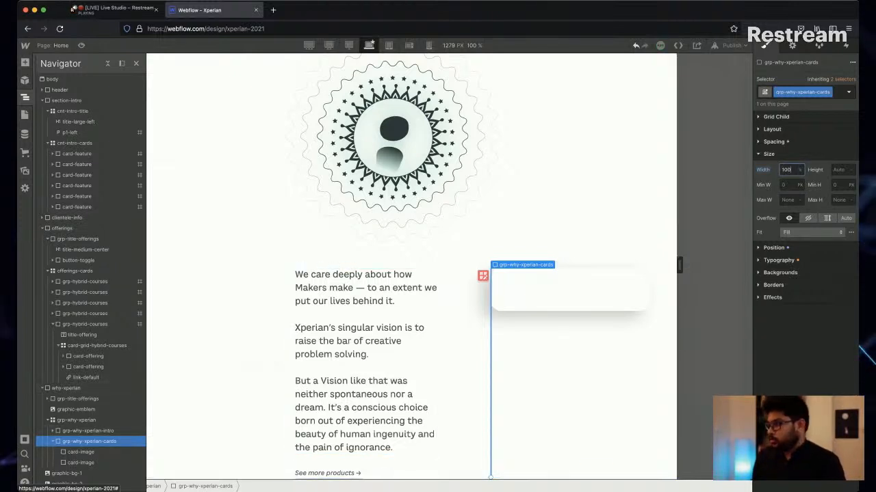
left_click(788, 184)
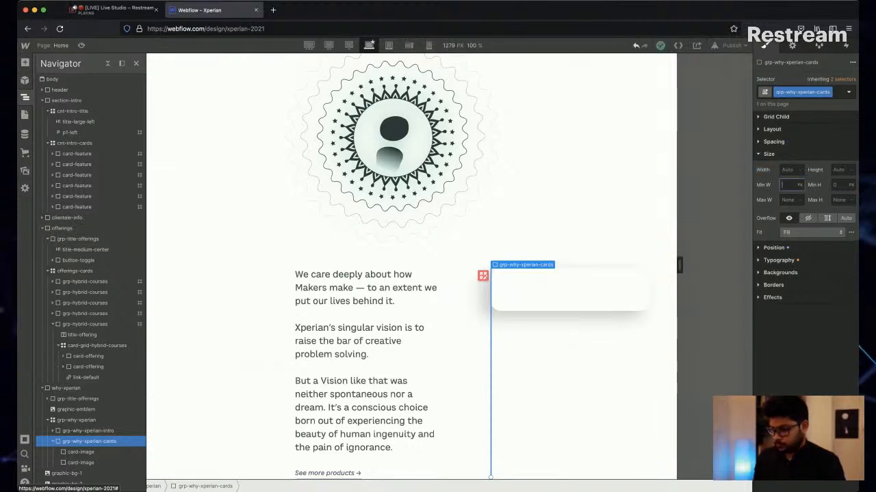
type("100%")
key("Return")
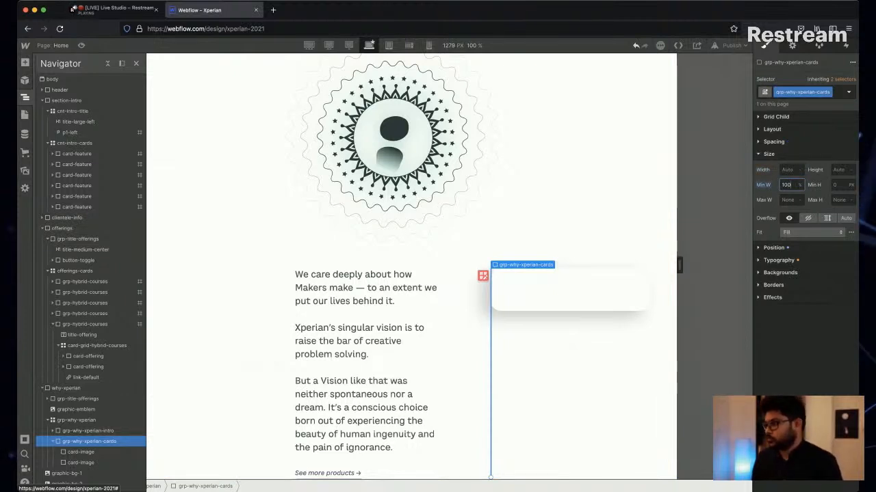
Set the width of the grp-why-xperian-cards block to 360 px.
left_click(787, 169)
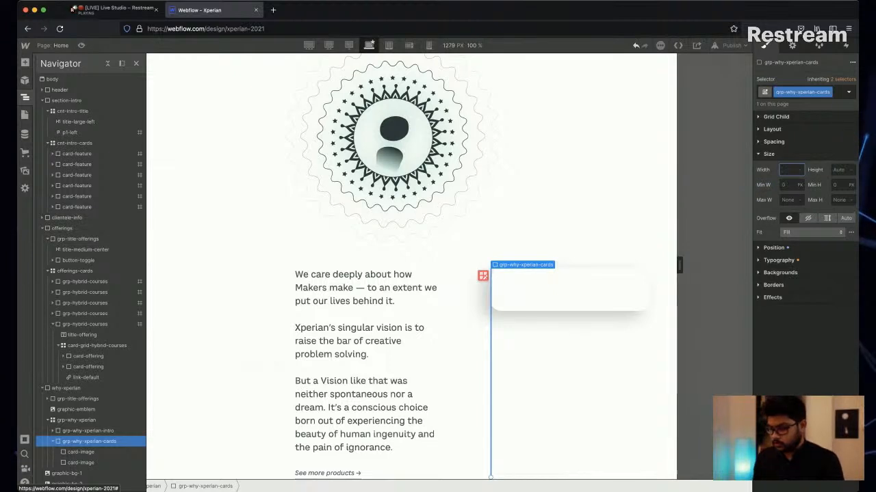
type("360")
key("Return")
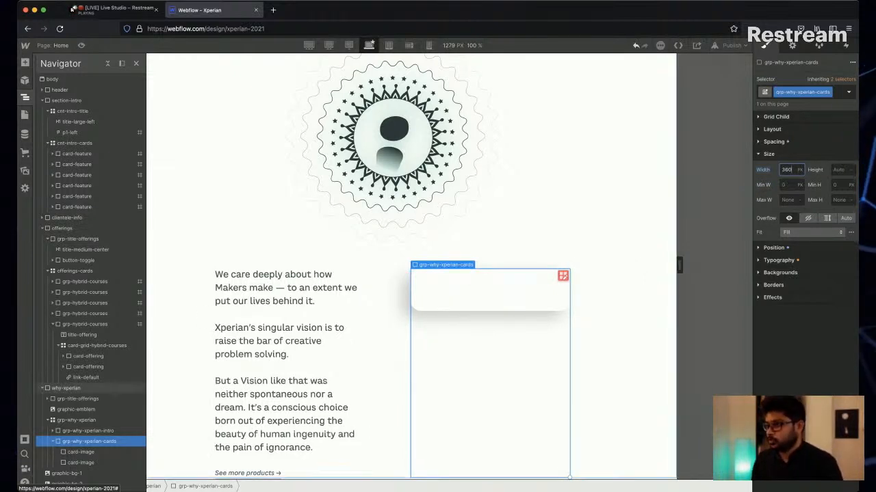
Rename the card-image class of the first image card to card-image-1.
left_click(80, 453)
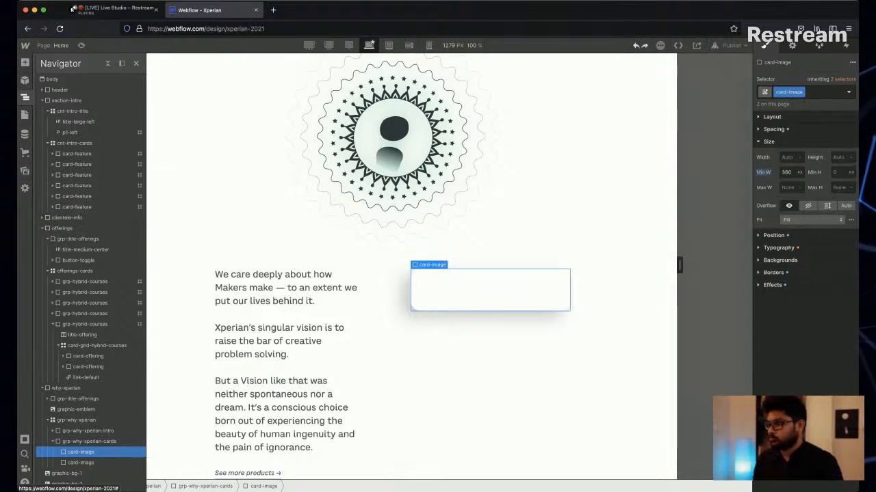
left_click(80, 463)
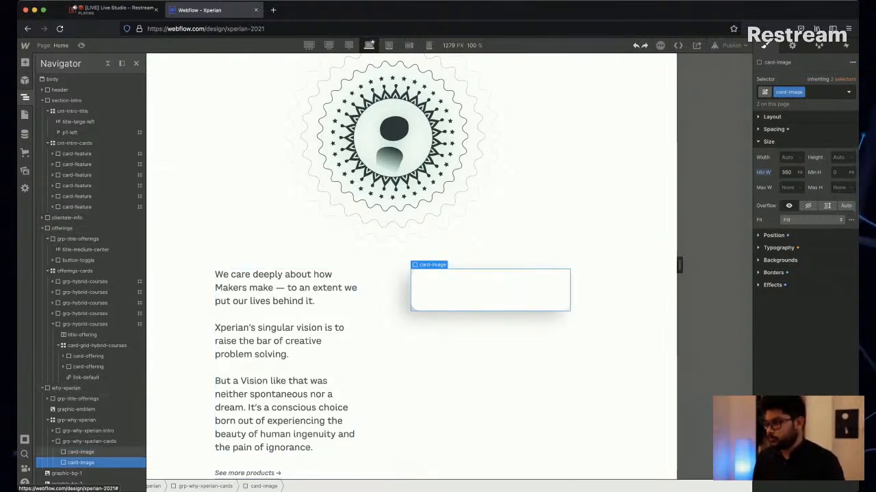
left_click(81, 452)
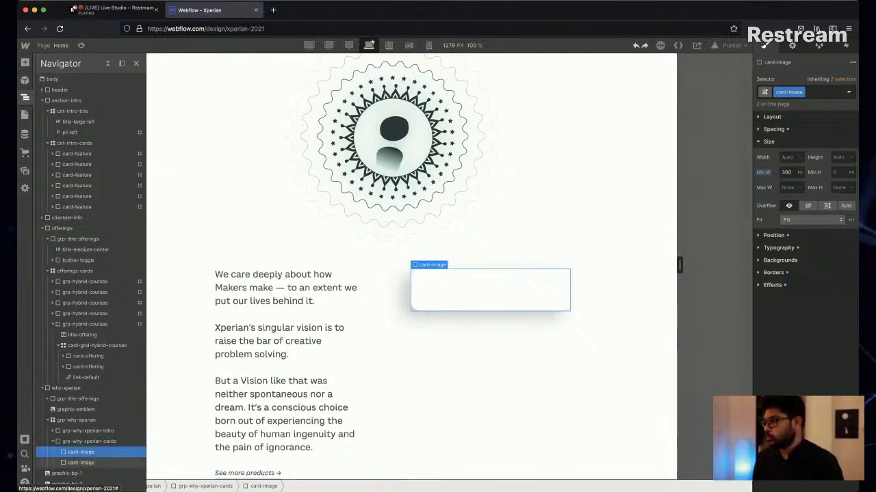
double_click(789, 92)
key("Right")
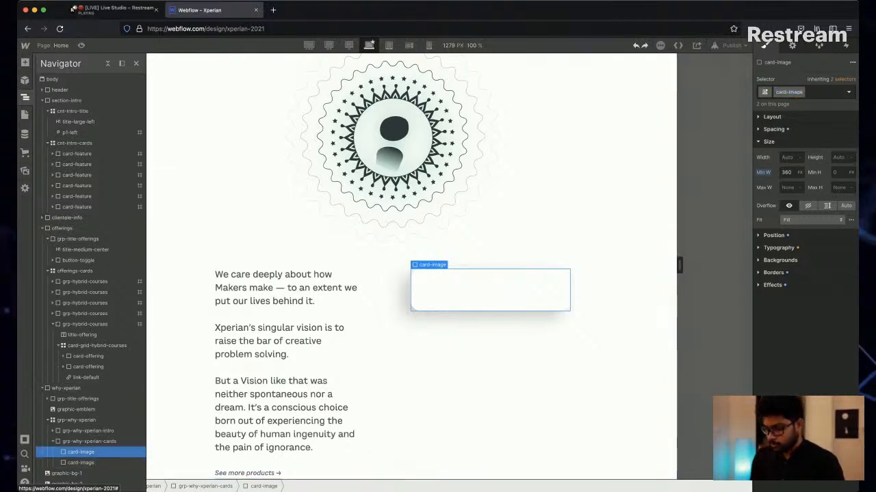
type("-1")
key("Return")
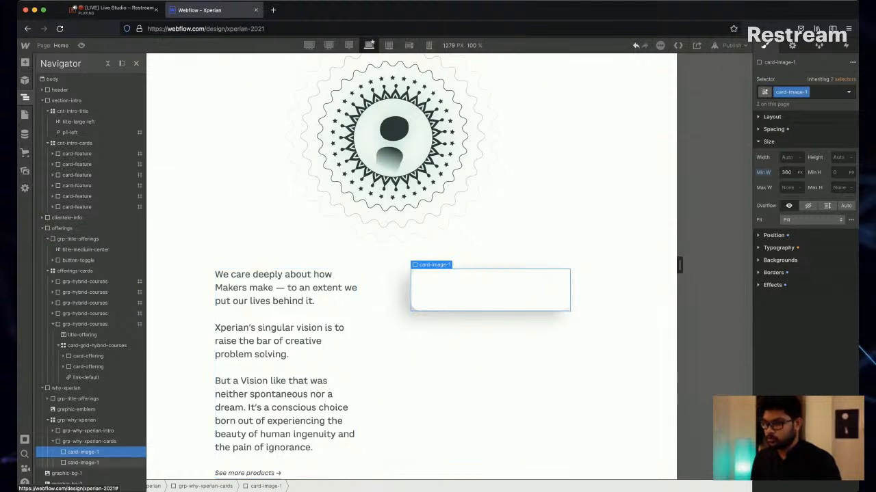
Duplicate the card-image-1 class on the second image card and name the copy card-image-2.
left_click(82, 463)
left_click(806, 92)
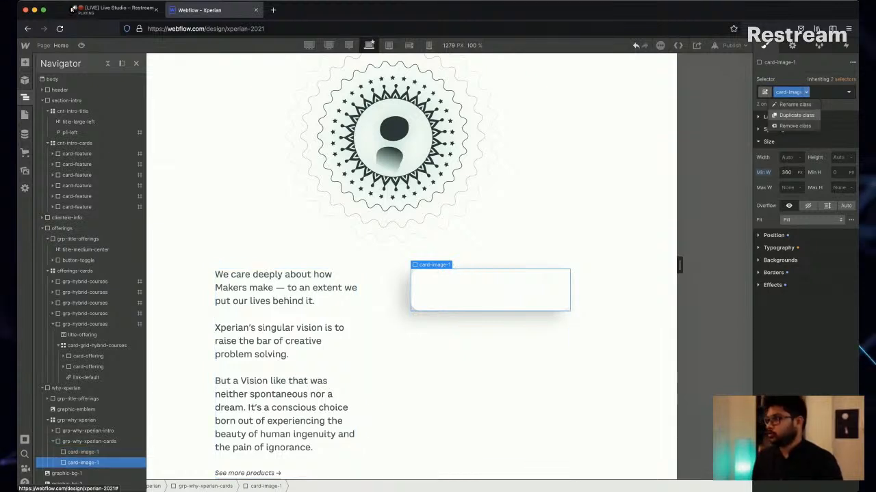
left_click(797, 116)
key("alt+shift+Left")
key("BackSpace")
key("BackSpace")
key("BackSpace")
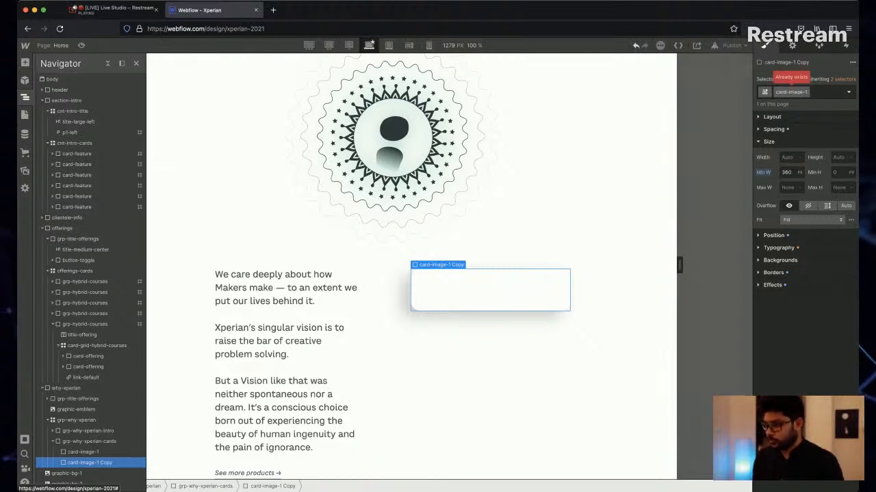
key("BackSpace")
type("2")
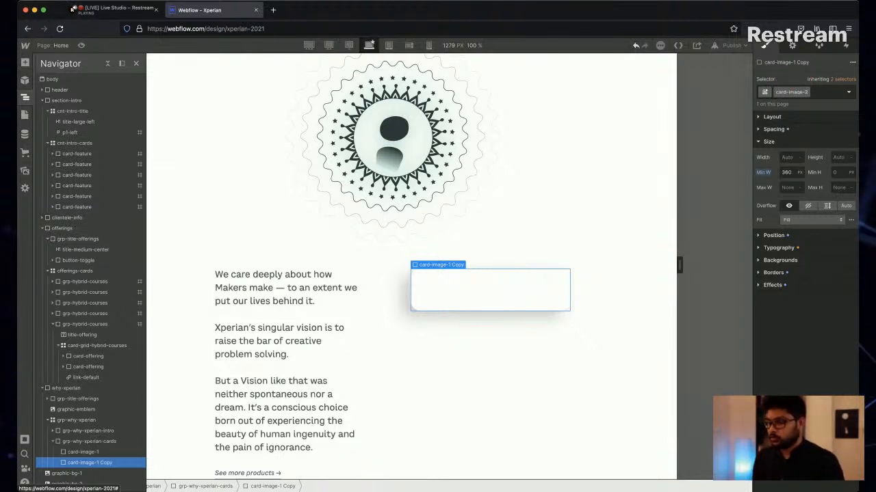
key("Return")
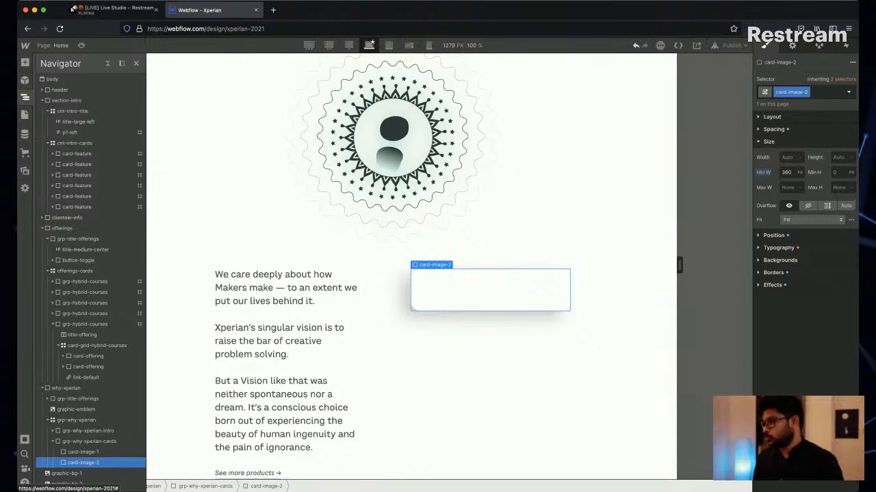
Offset card-image-2 by 14% from the top and 17% from the left, with a z-index of 2.
left_click(773, 236)
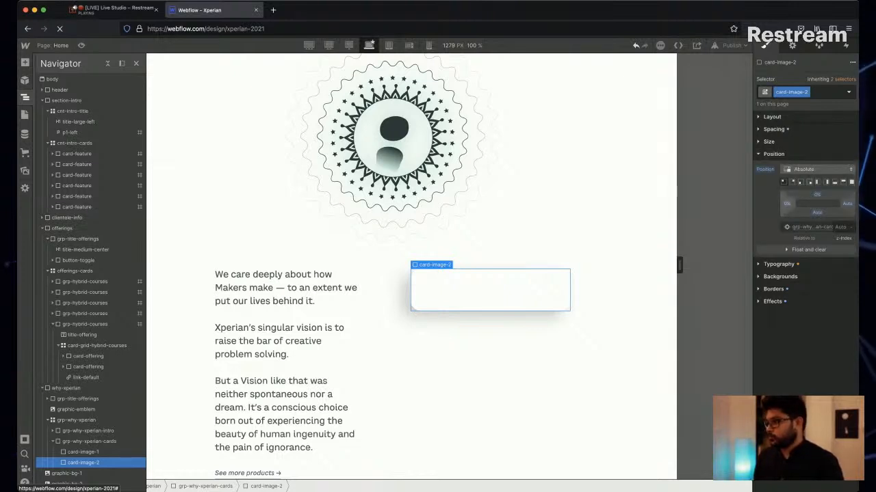
left_click_drag(787, 204, 817, 171)
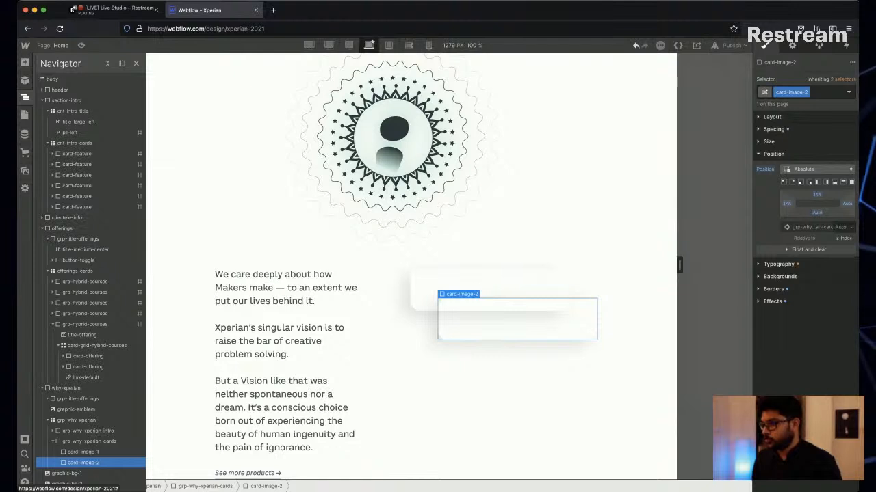
left_click(841, 227)
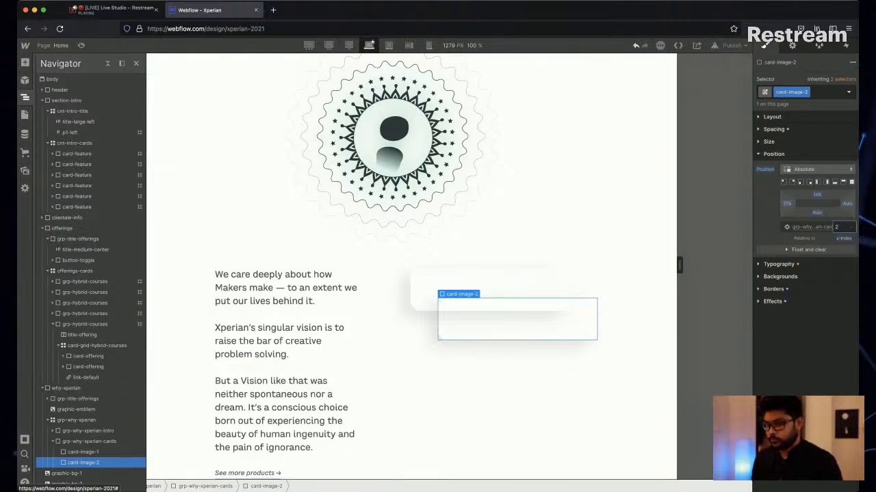
Set the z-index of card-image-1 to 0 and review the overlapping cards in the why-xperian section.
left_click(506, 286)
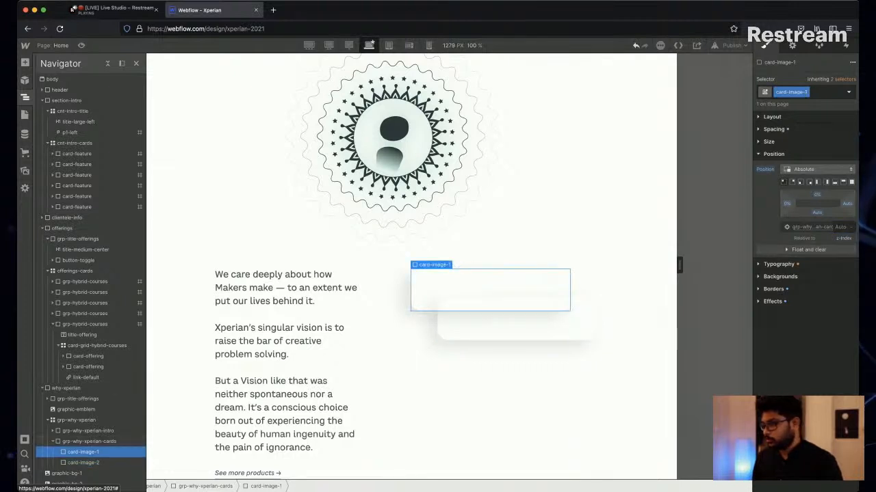
left_click(82, 462)
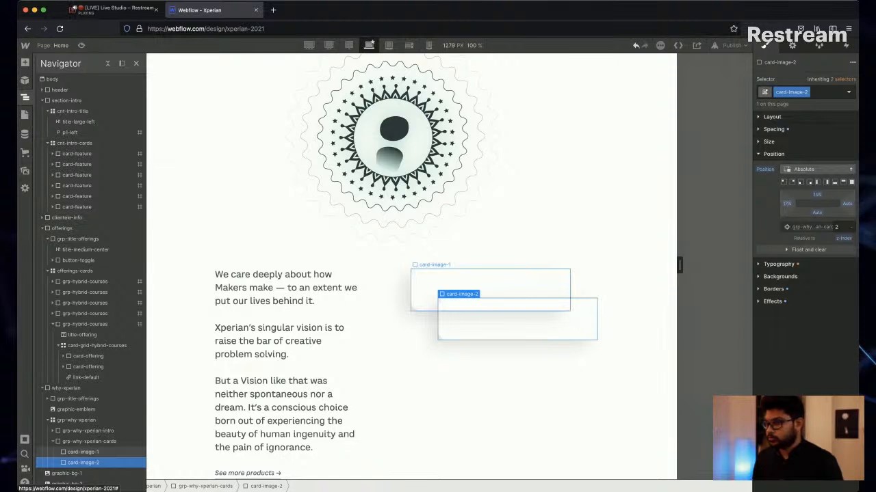
left_click(83, 452)
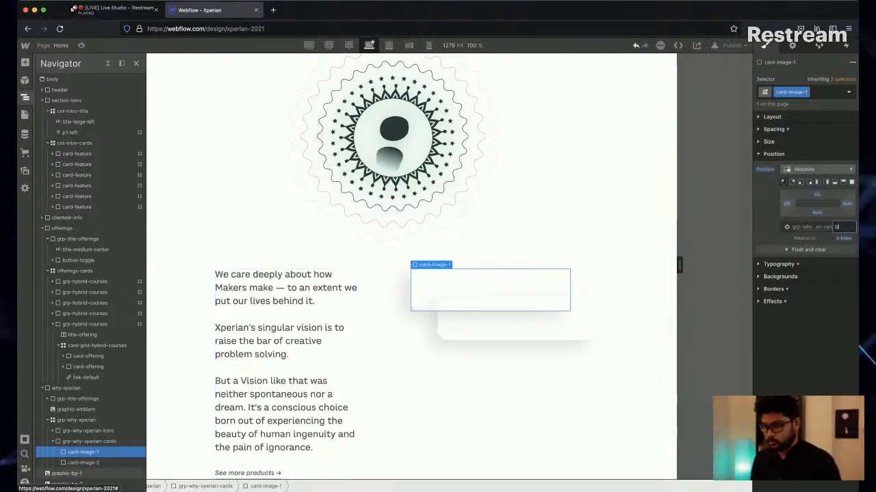
left_click(82, 463)
left_click(86, 378)
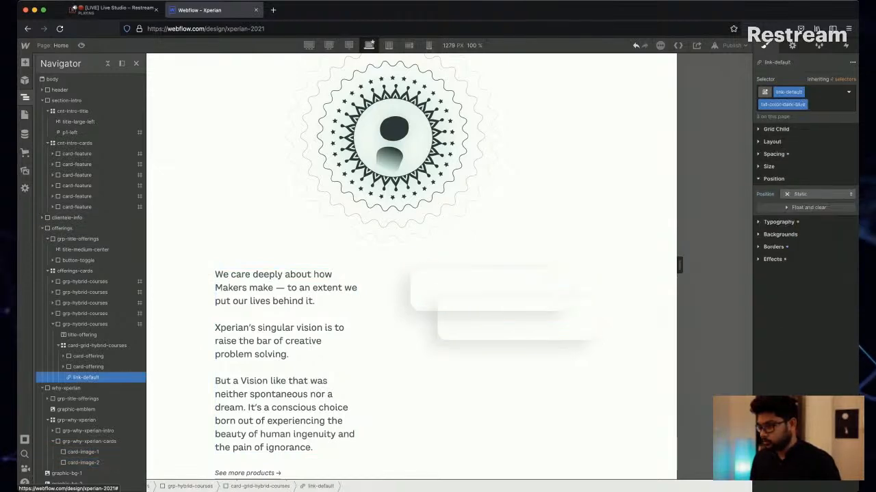
scroll(410, 267, "down", 4)
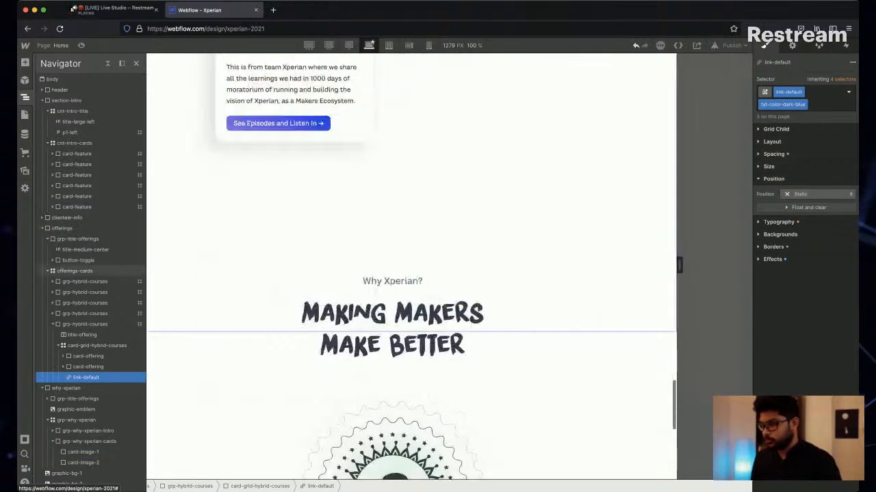
scroll(490, 290, "down", 5)
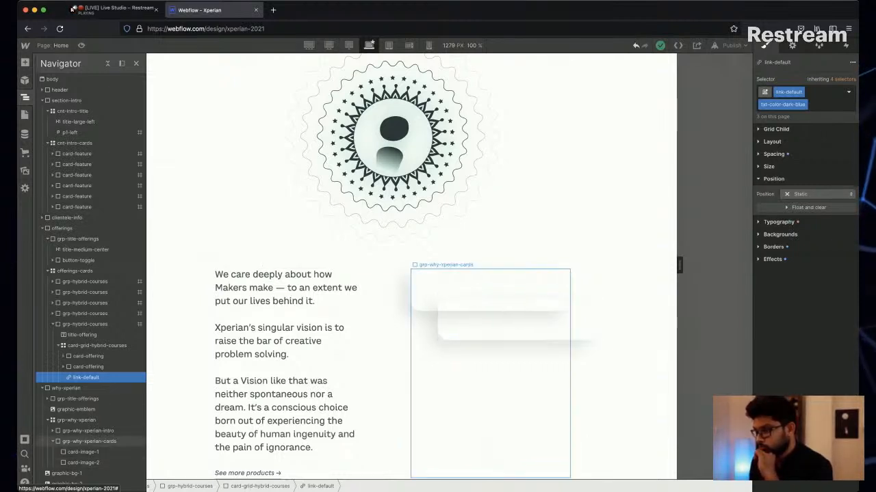
Try a z-index of 10 on card-image-2, then restore it to 2.
left_click(513, 324)
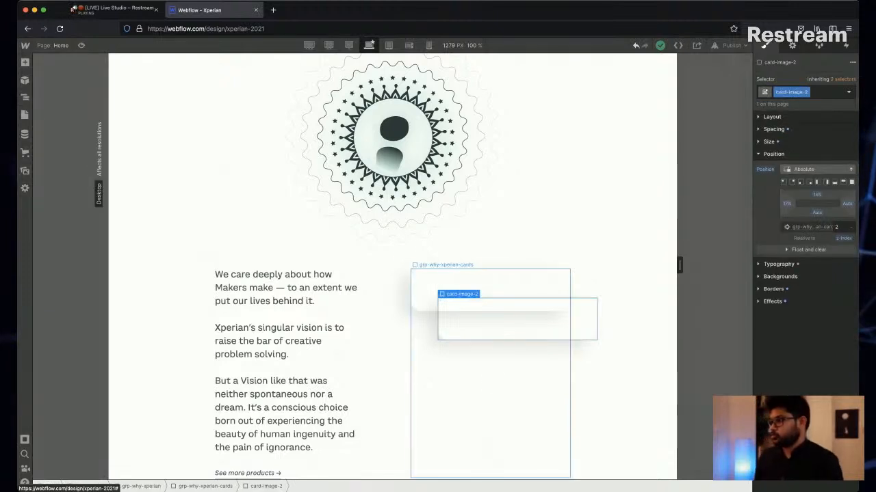
left_click(838, 227)
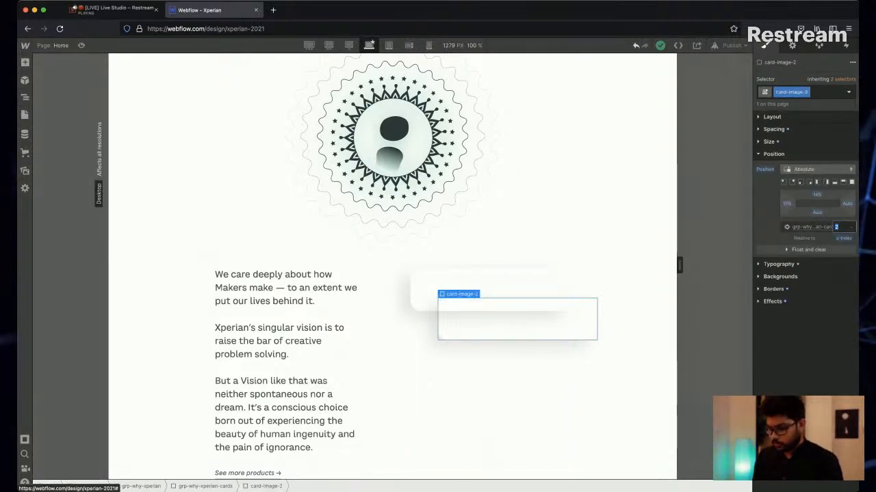
type("10")
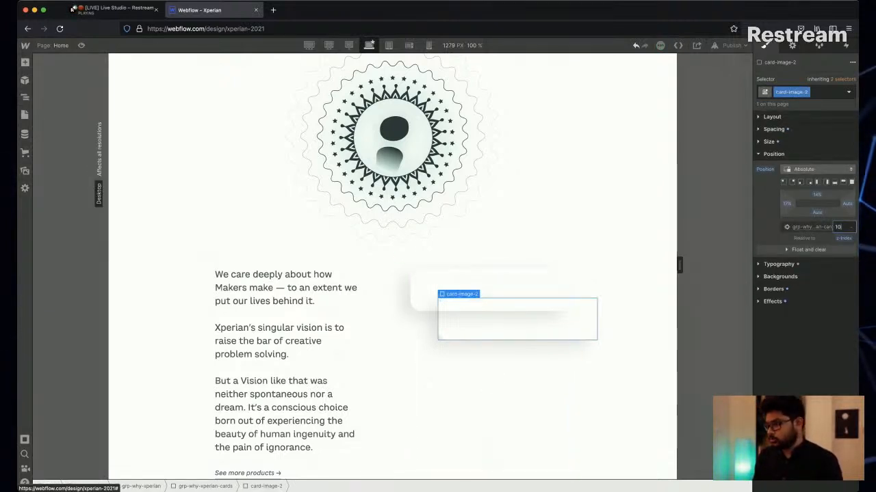
key("BackSpace")
key("BackSpace")
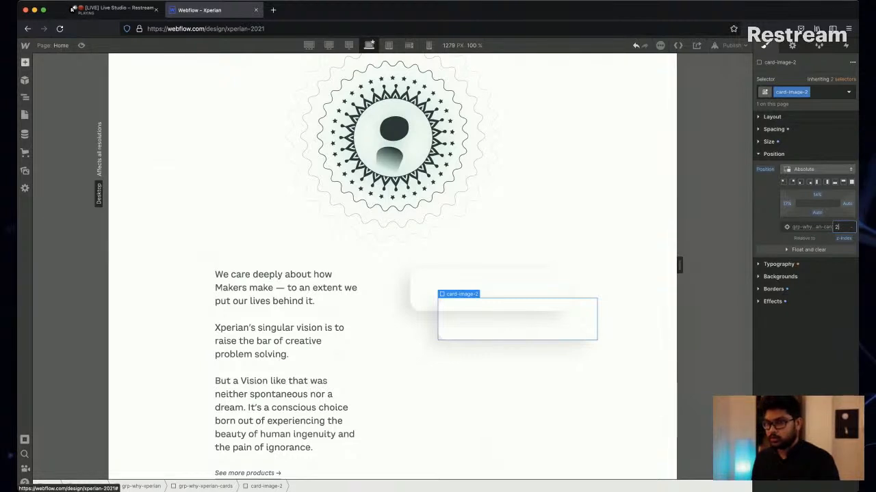
key("Return")
key("z")
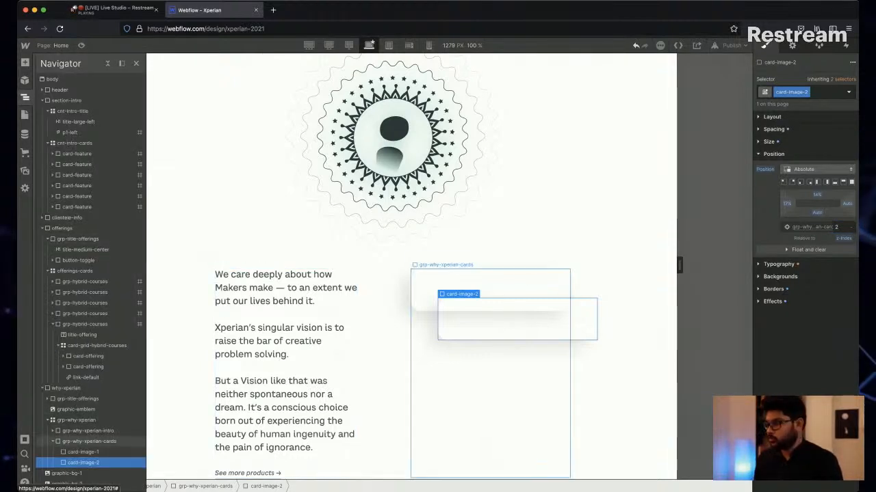
Set the z-index of the grp-why-xperian-cards block to 0 and compare the stacking settings of both image cards.
left_click(89, 441)
left_click(843, 228)
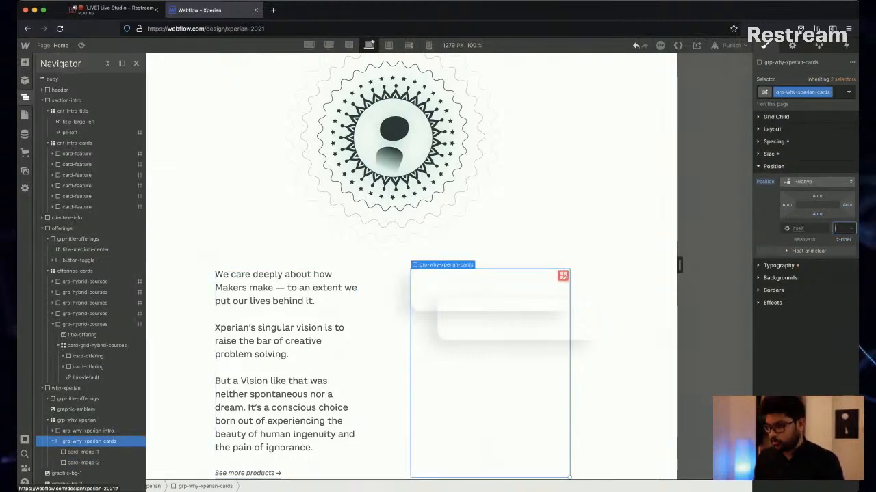
type("2")
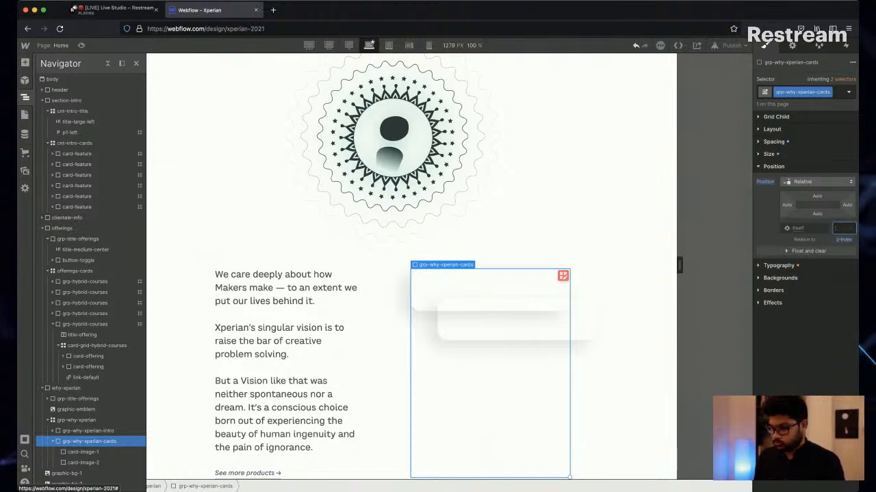
type("0")
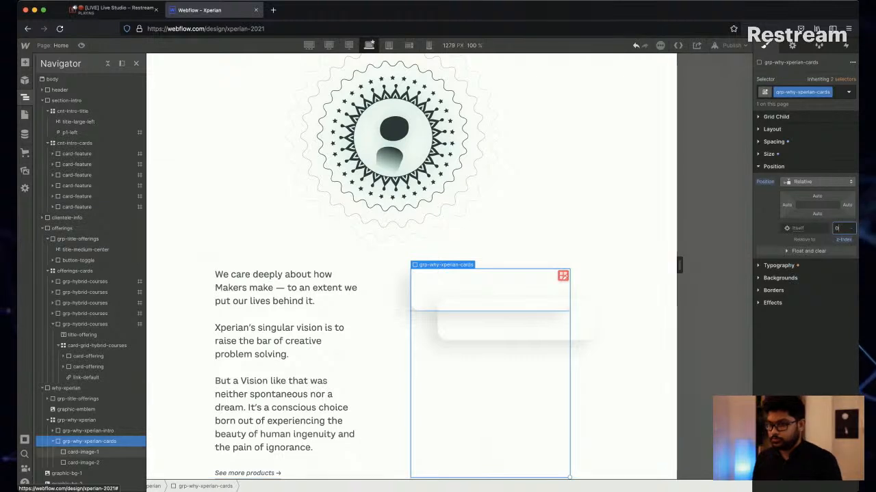
left_click(83, 452)
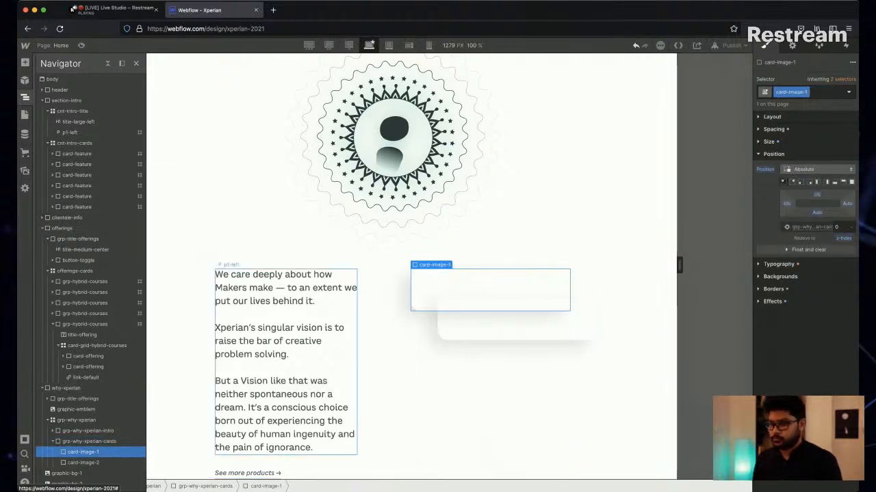
left_click(83, 463)
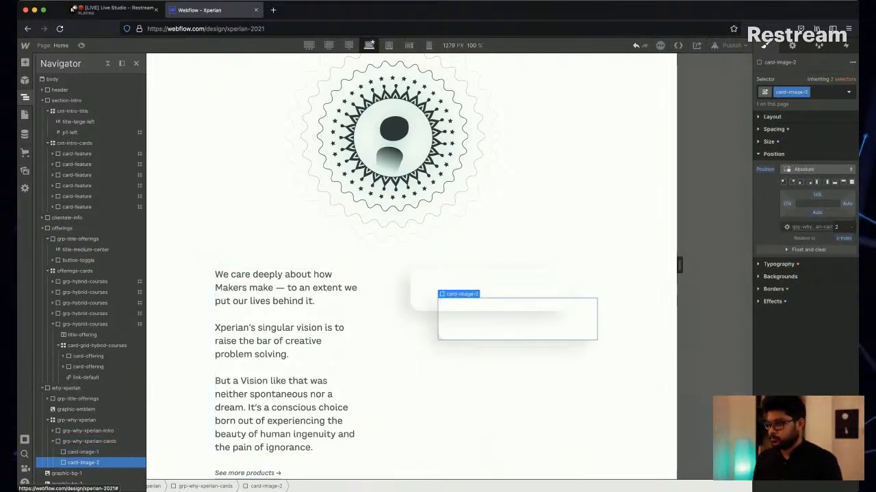
left_click(83, 452)
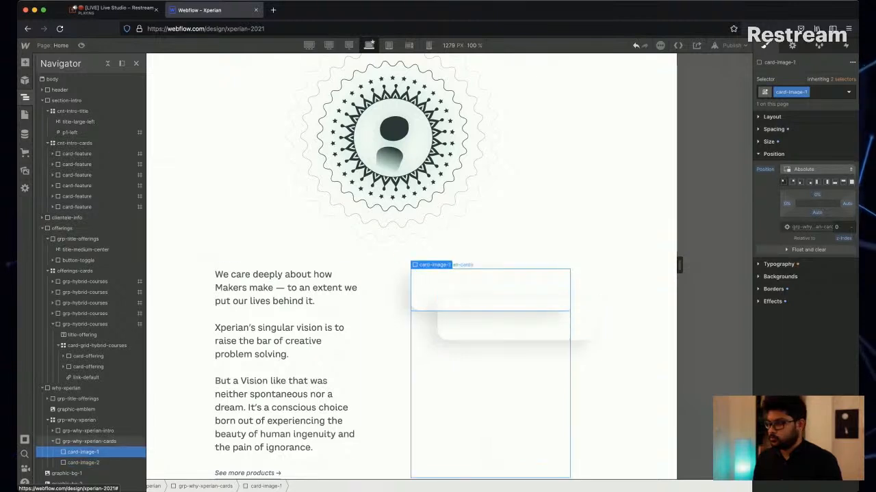
Set the minimum height of card-image-1 to 240 px, checking the card against the design.
key("z")
left_click(205, 486)
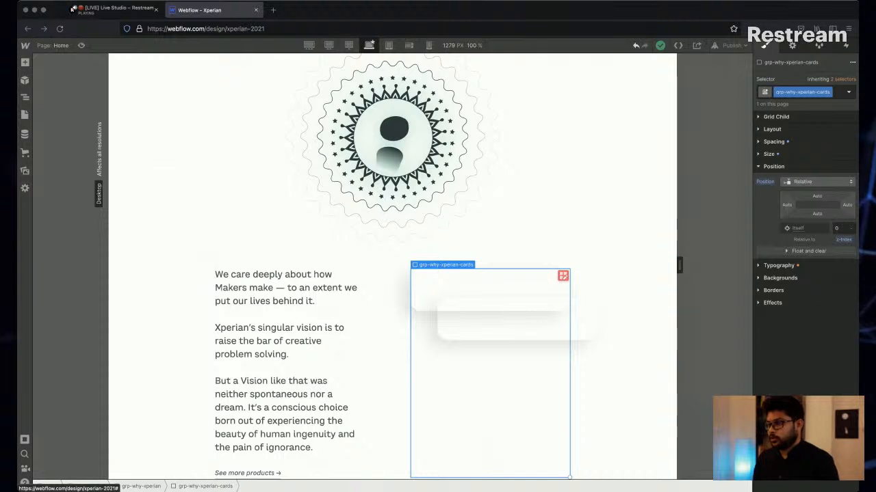
left_click(490, 288)
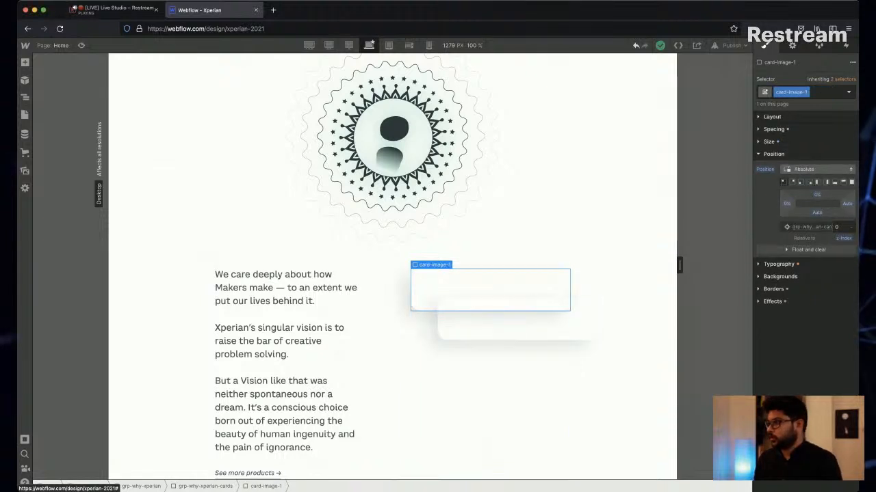
left_click(769, 141)
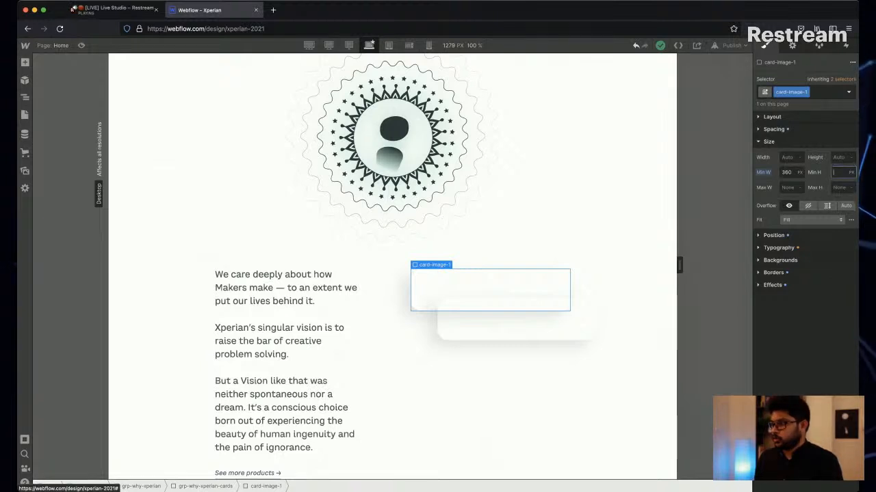
key("super+Tab")
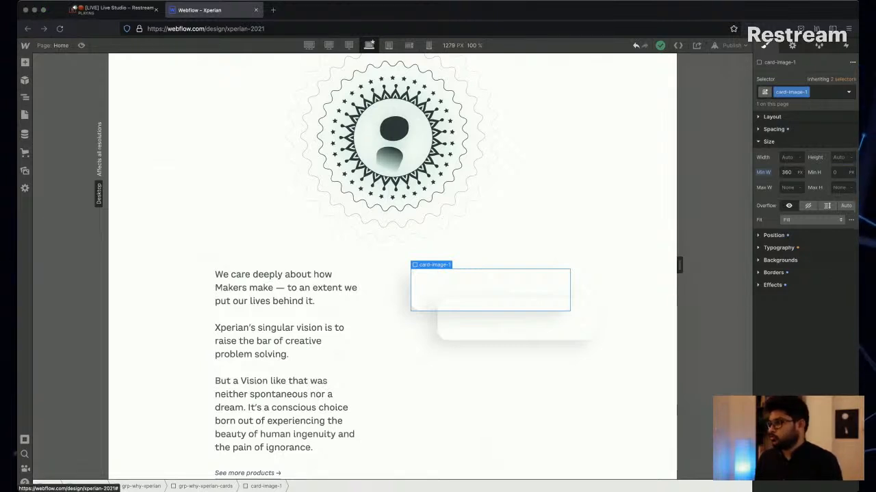
key("super+Tab")
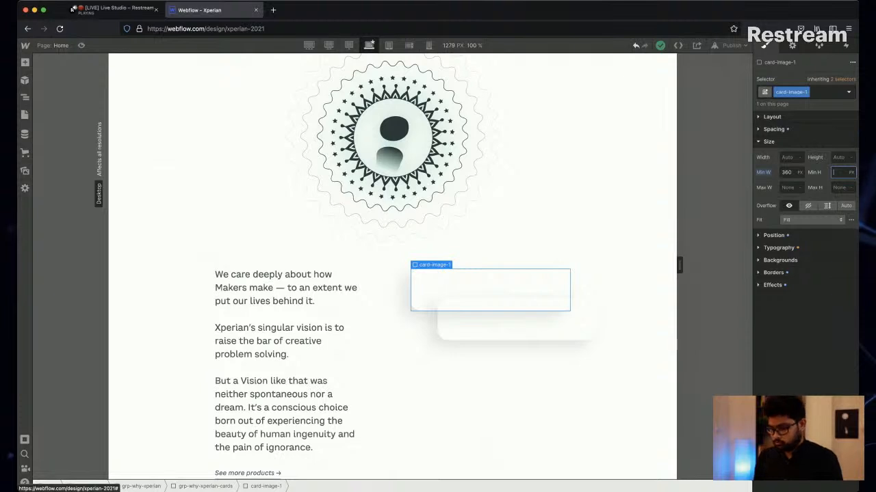
key("Return")
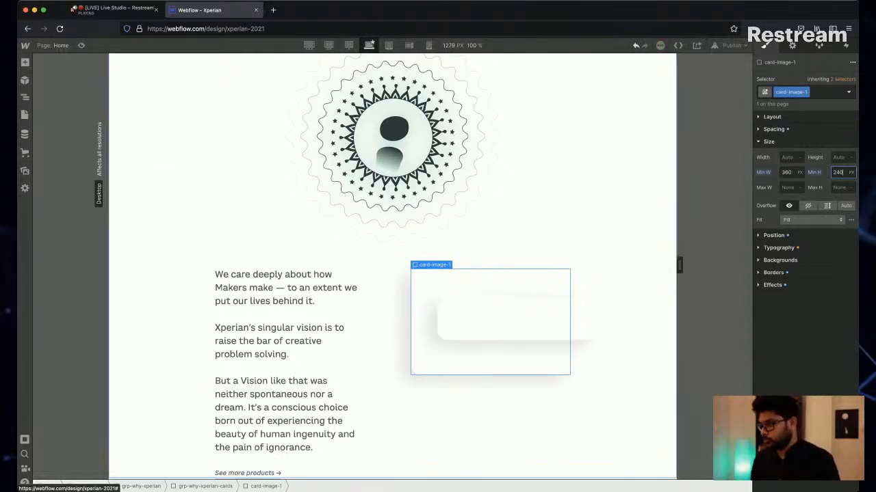
Set the minimum height of card-image-2 to 240 px.
left_click(533, 320)
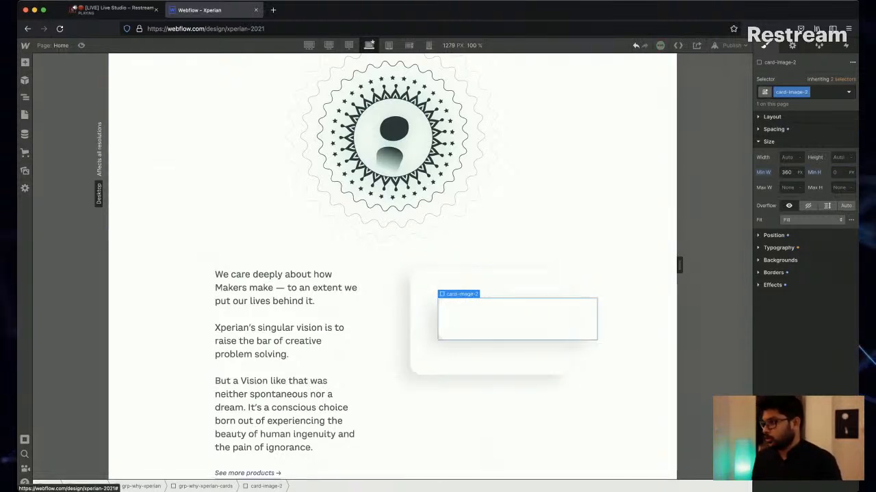
type("240")
key("Return")
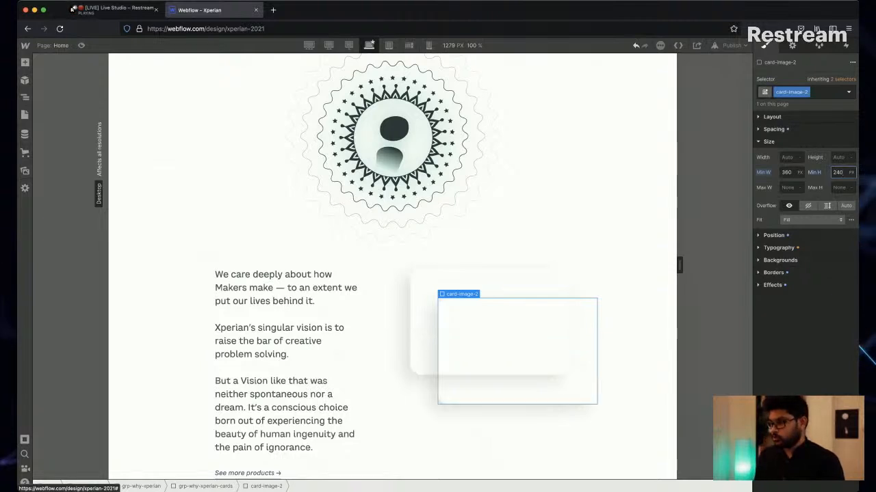
Compare the cards with the design and offset card-image-2 by 40% from the top and 48% from the left.
left_click(490, 284)
key("super+Tab")
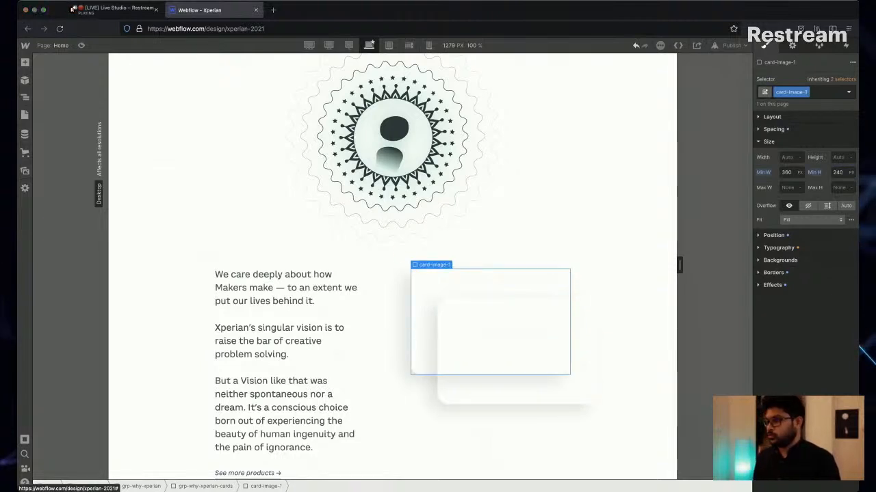
key("super+Tab")
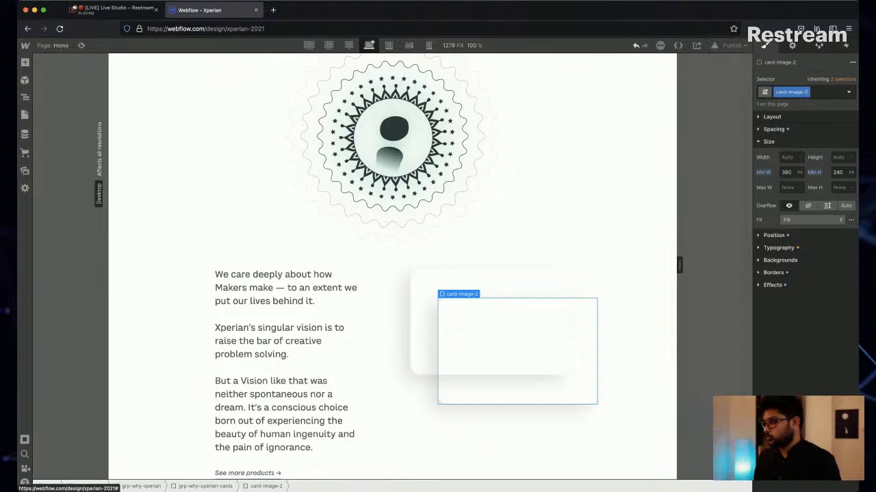
left_click(774, 235)
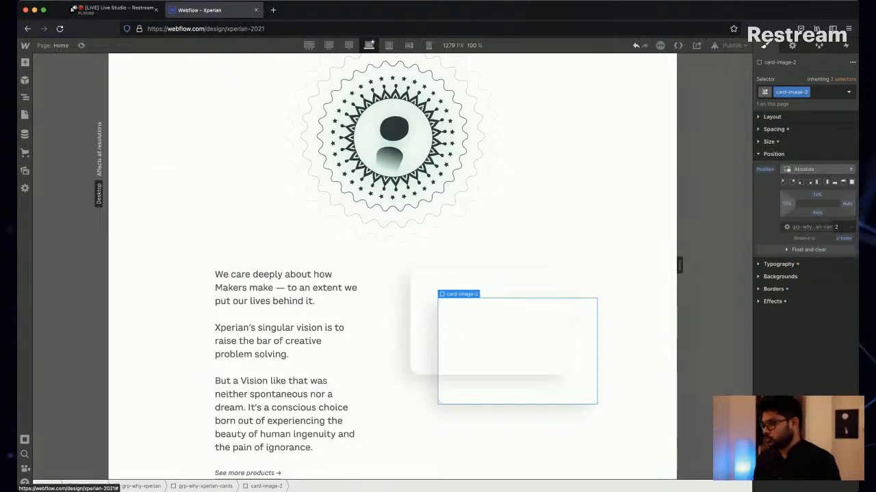
left_click_drag(787, 204, 816, 182)
left_click(816, 195)
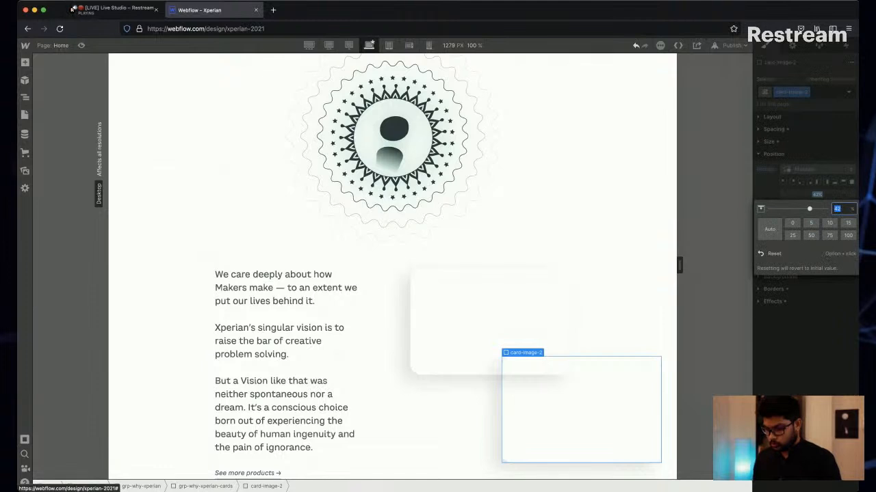
type("40")
key("Return")
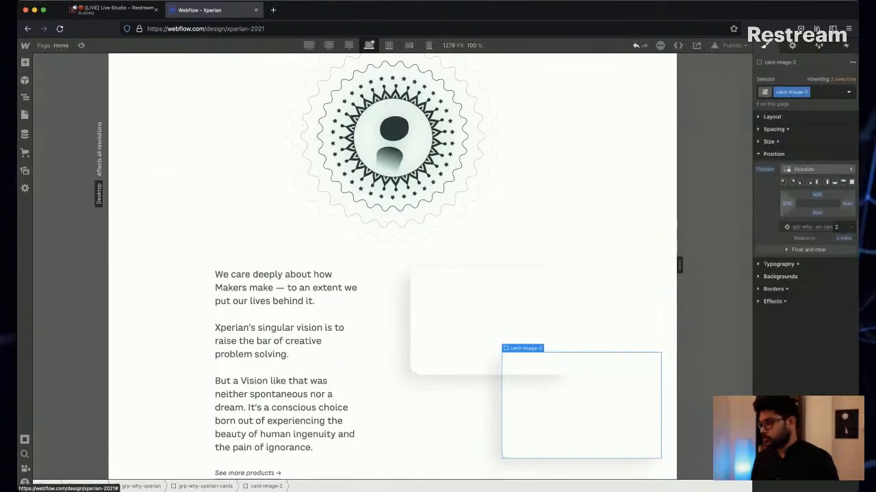
left_click(788, 204)
type("48")
key("Return")
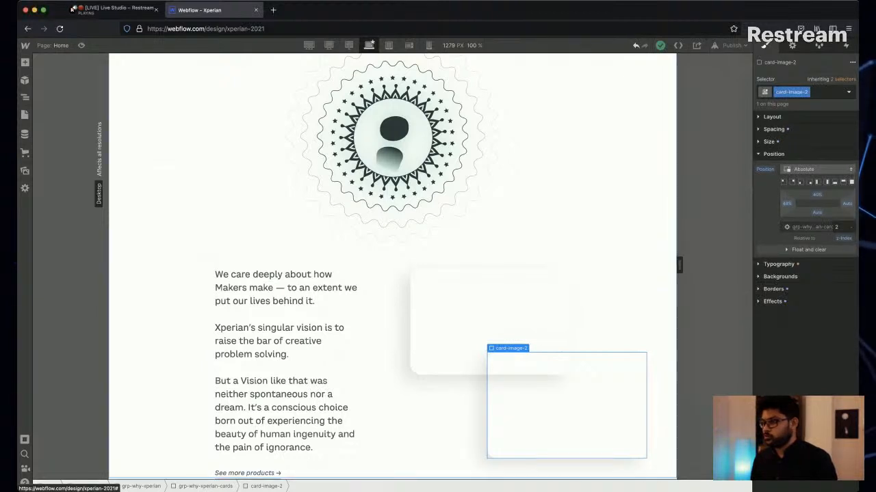
left_click(593, 219)
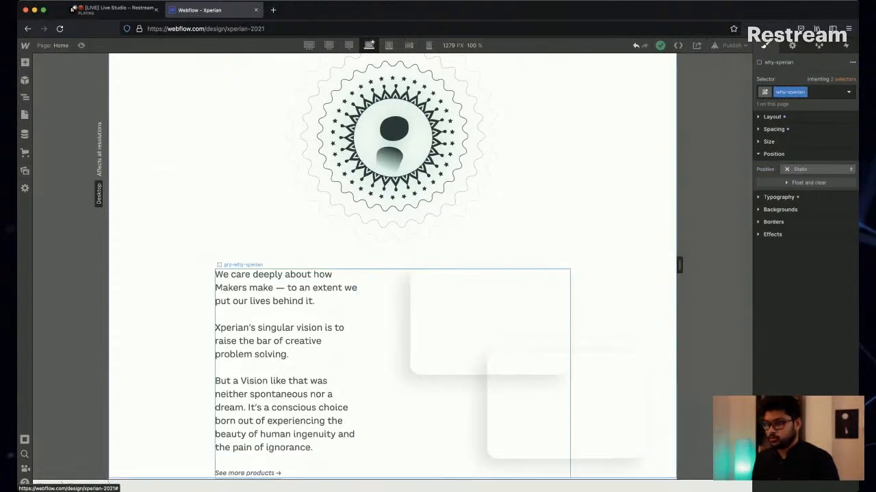
left_click(384, 301)
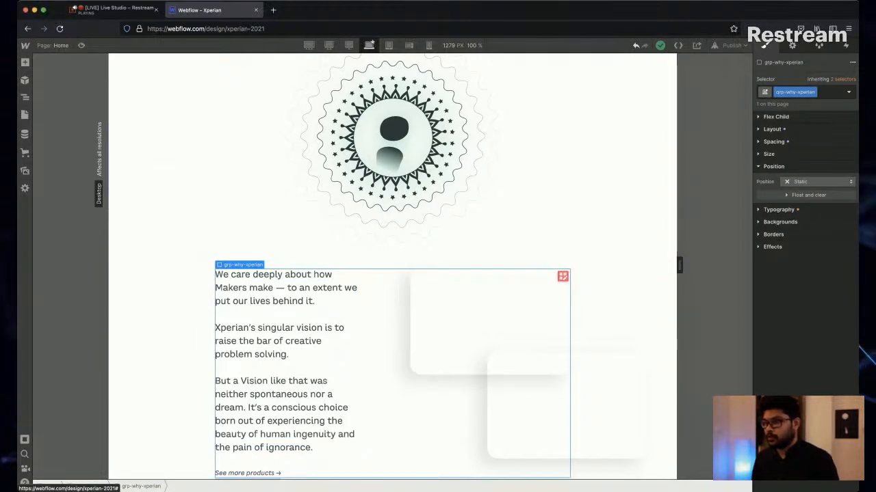
left_click(606, 295)
scroll(606, 295, "up", 4)
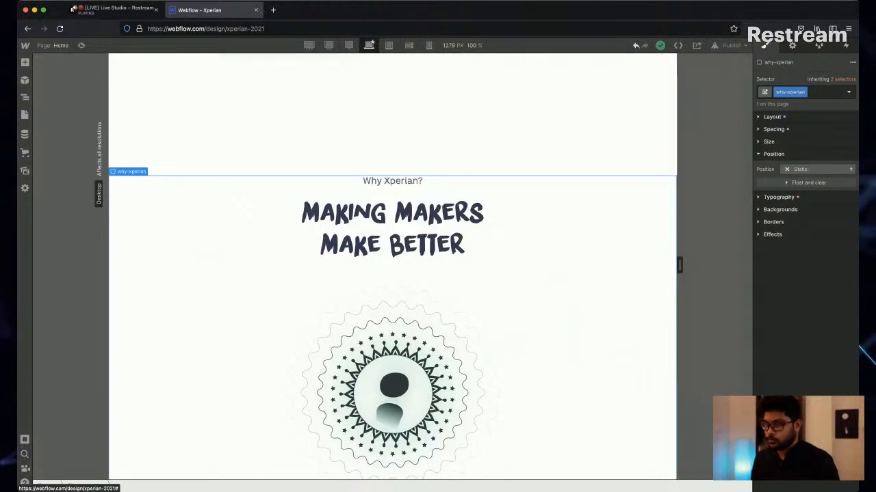
Collapse the element tree and duplicate the bg-intro background block at the end of the body.
key("z")
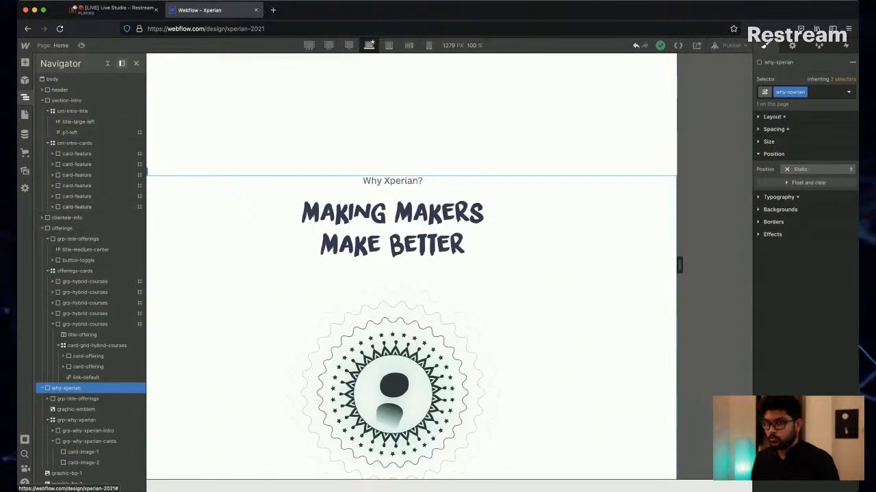
left_click(107, 63)
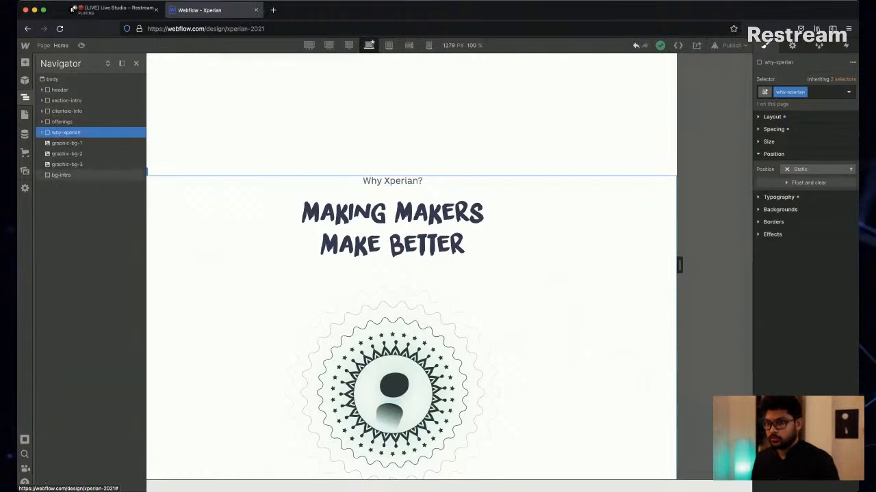
left_click(61, 175)
scroll(411, 266, "up", 10)
scroll(411, 267, "up", 6)
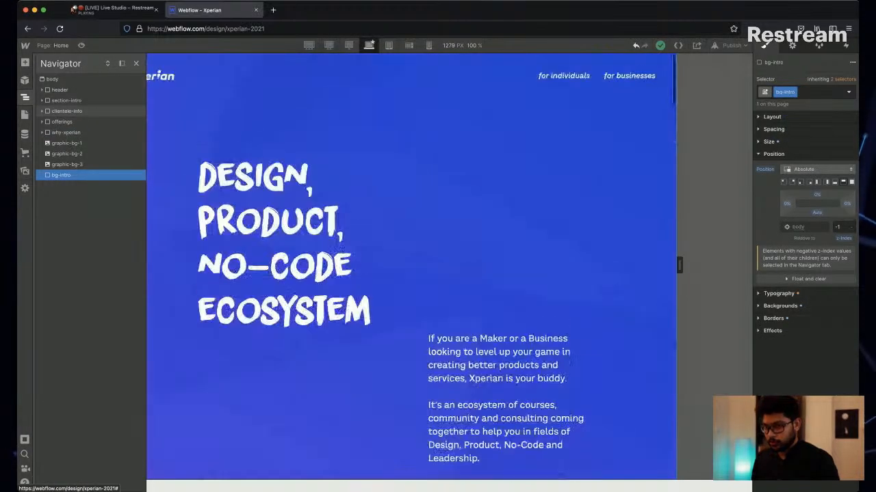
key("super+v")
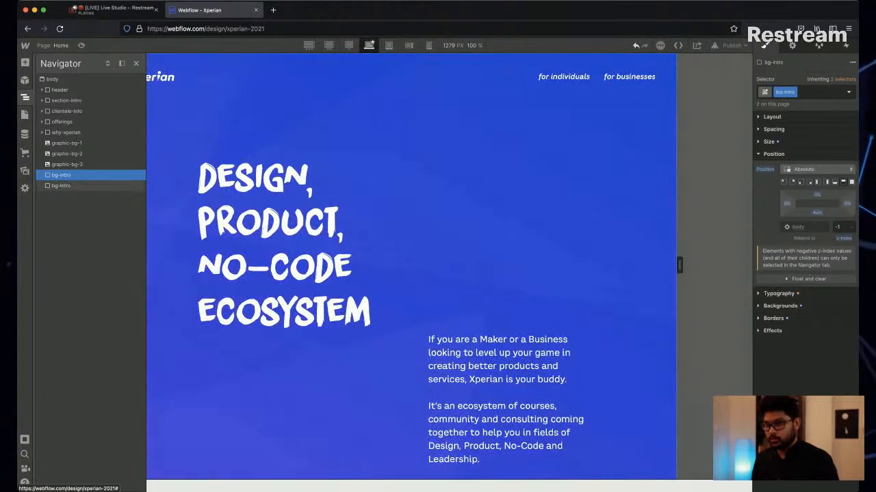
Duplicate the class on the second bg-intro block and name it bg-why-xperian.
left_click(62, 186)
left_click(794, 92)
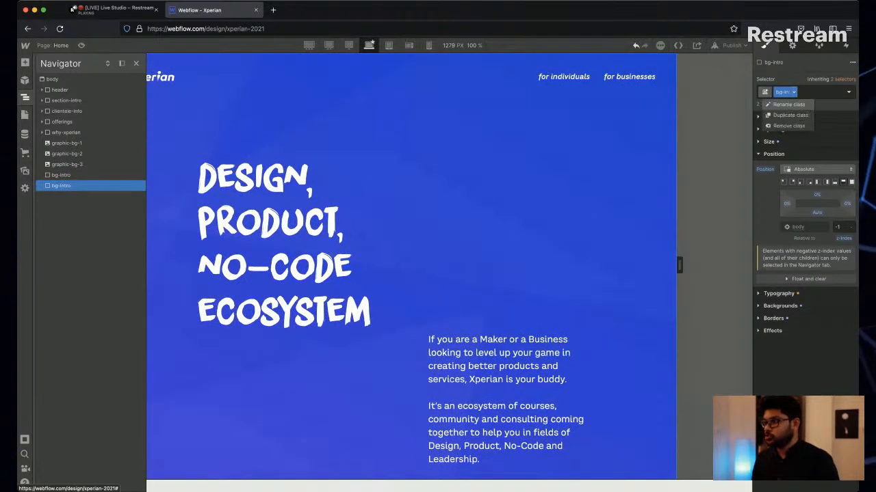
left_click(796, 115)
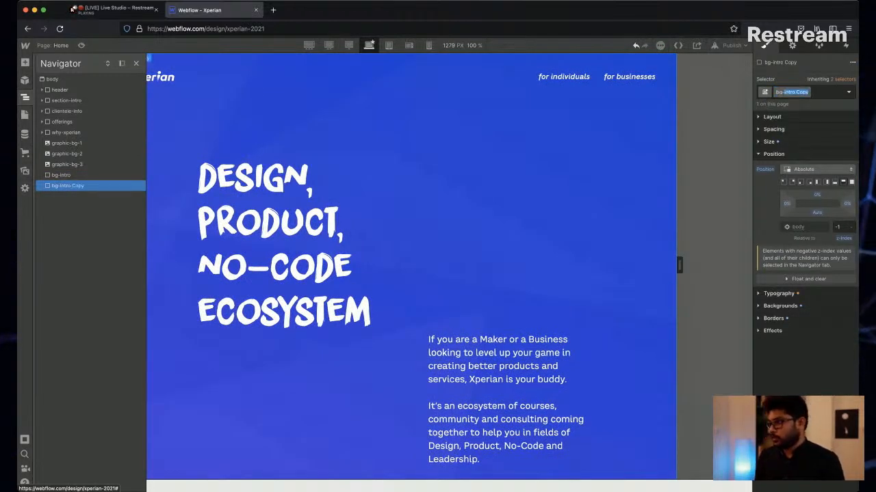
type("w")
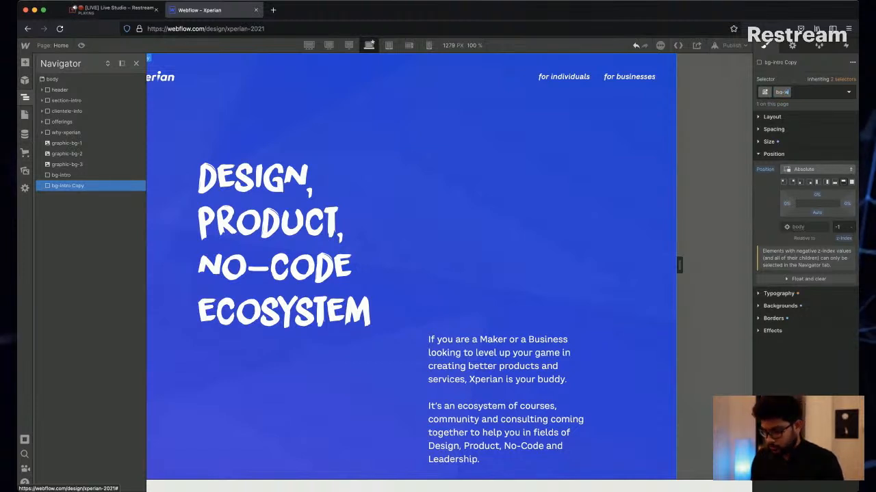
type("hy-xperian")
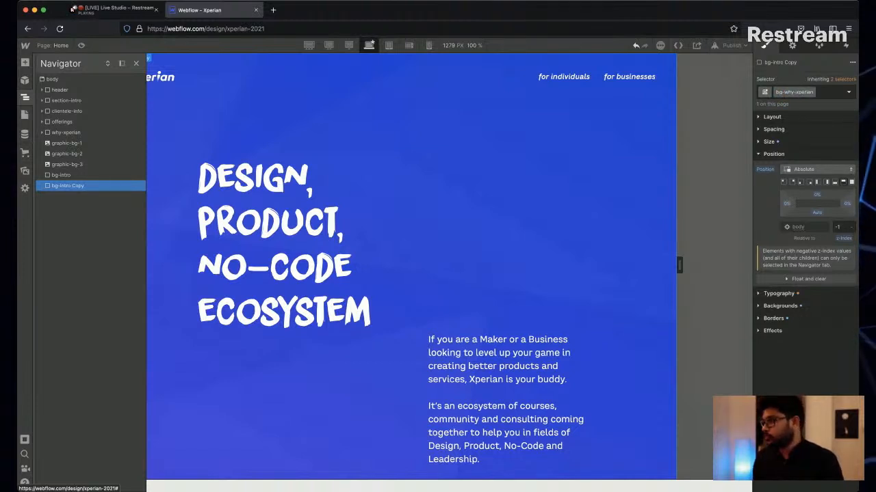
key("Return")
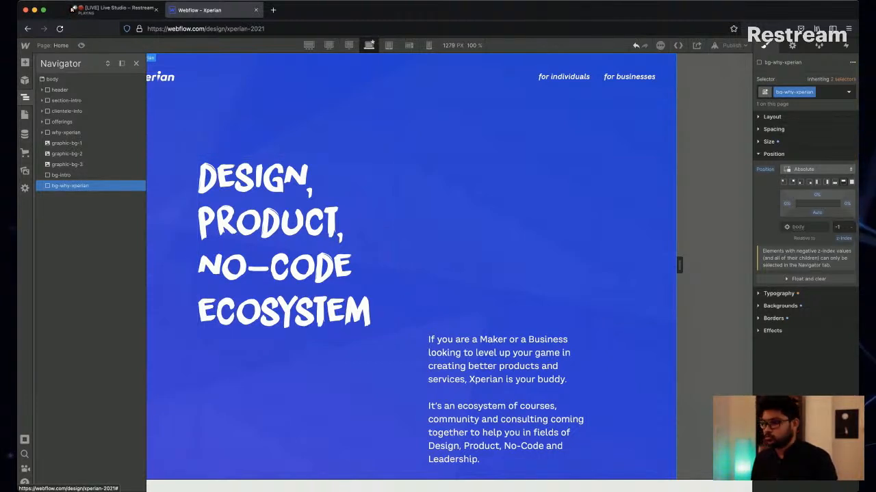
Set the top offset of the bg-why-xperian block to 1200 px.
scroll(411, 267, "down", 20)
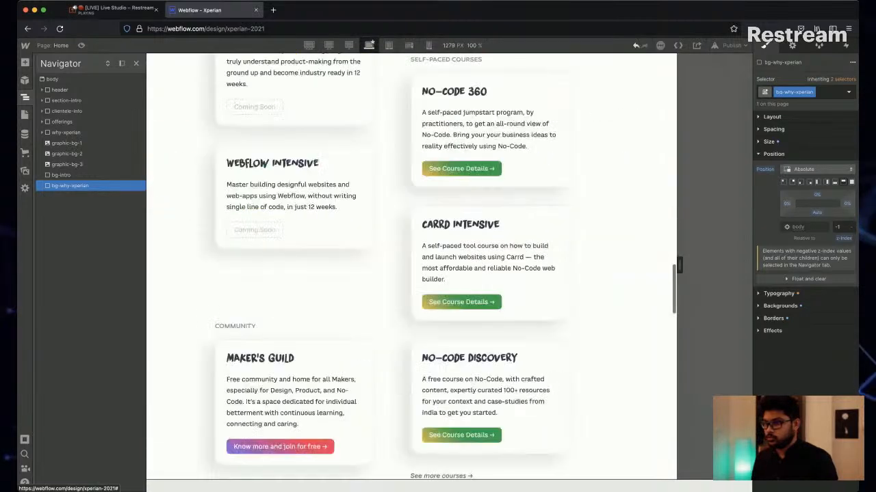
scroll(411, 266, "down", 20)
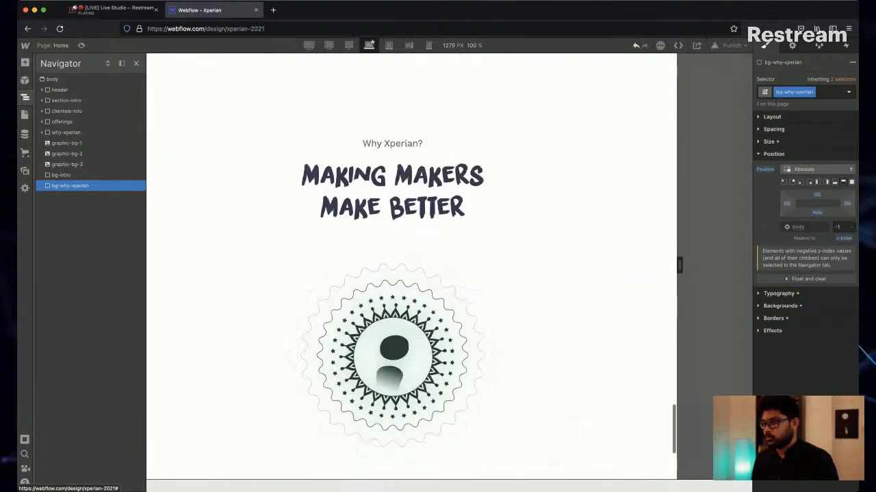
scroll(411, 266, "up", 1)
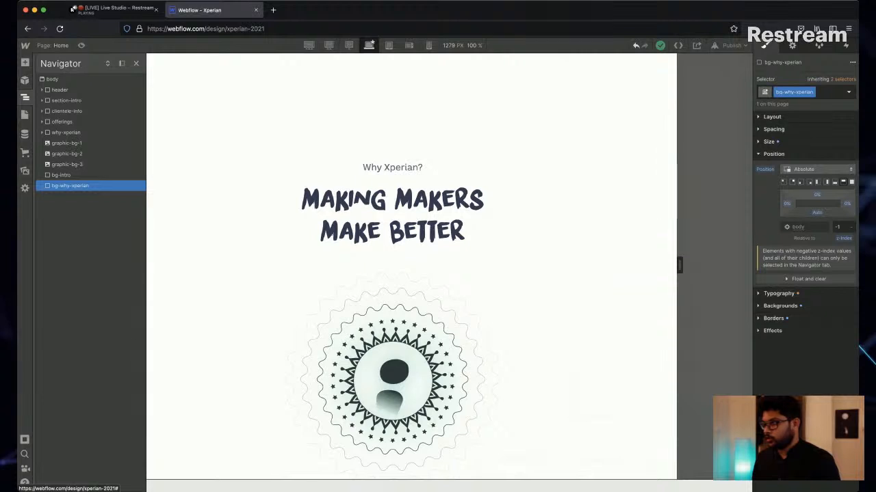
left_click(817, 195)
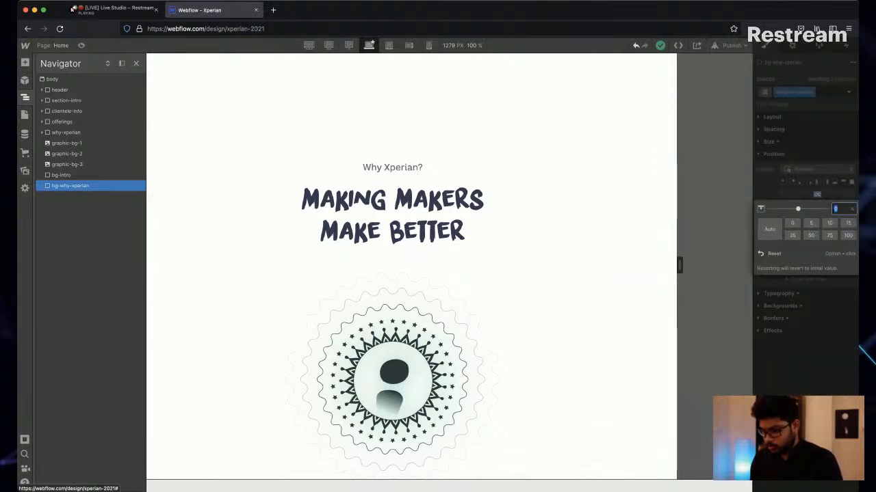
type("1200")
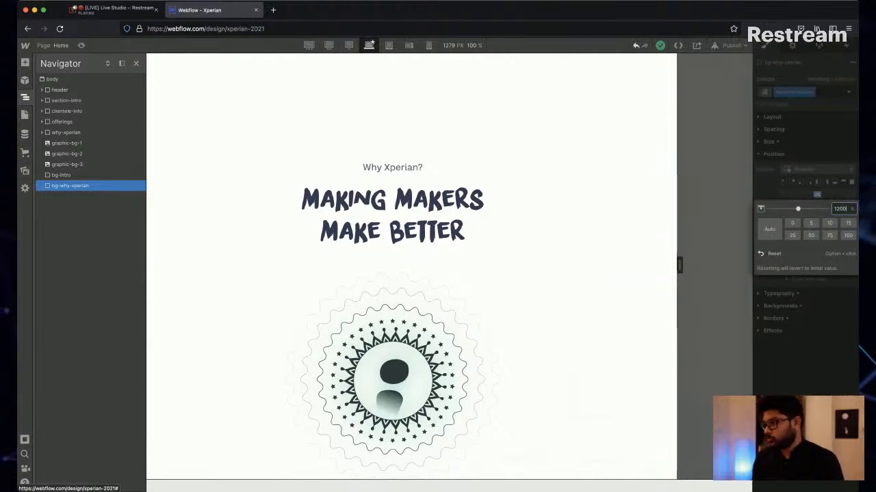
key("Return")
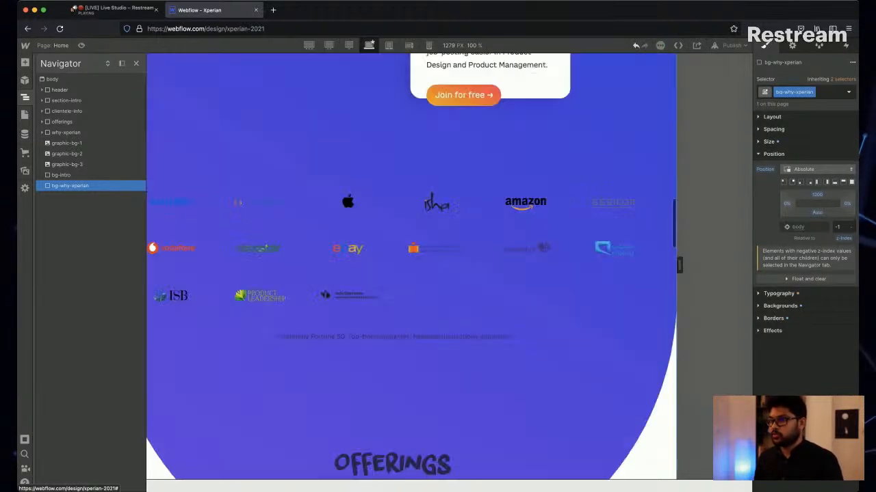
Check the bg-why-xperian block's placement behind the page content and set its top offset to 3200 px.
scroll(494, 201, "down", 15)
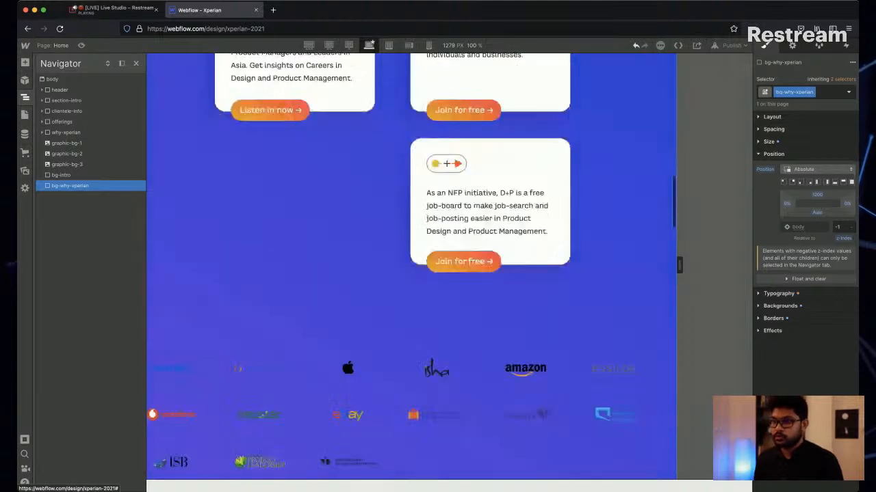
scroll(411, 251, "down", 3)
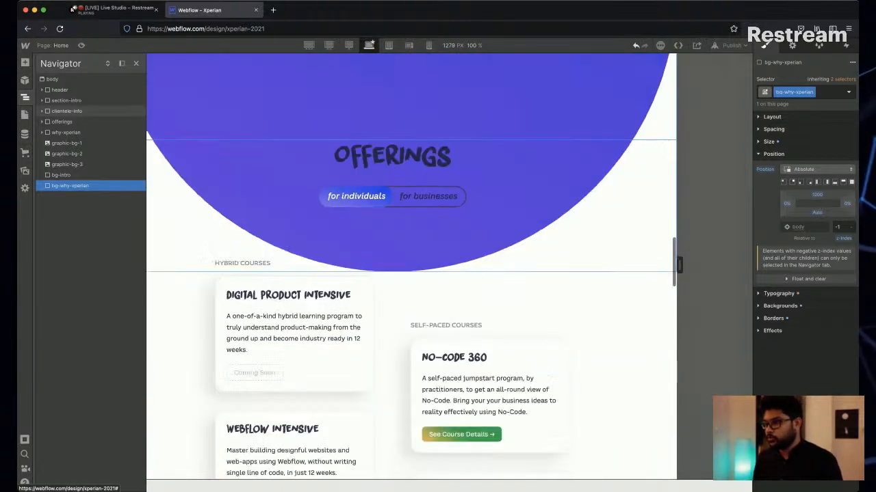
left_click(816, 195)
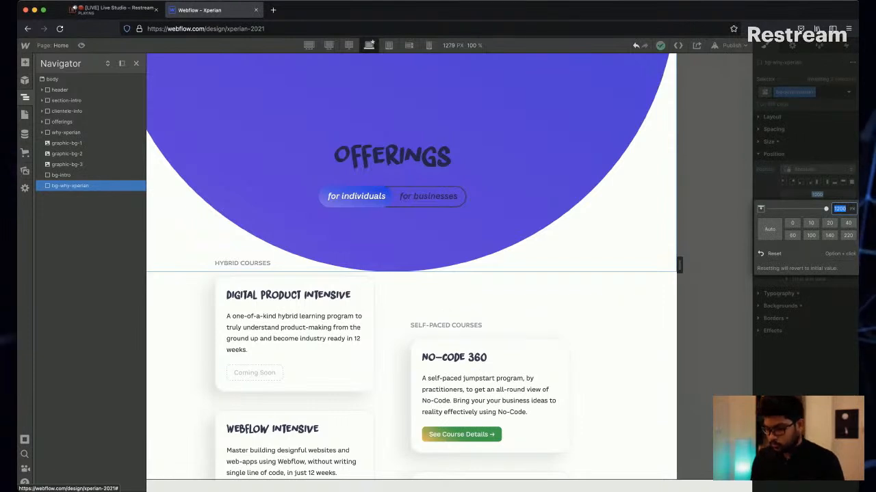
type("72")
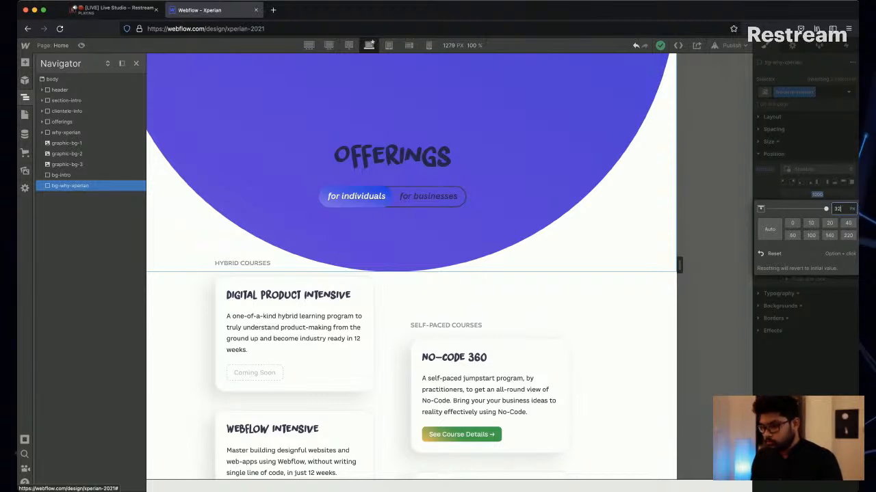
key("Return")
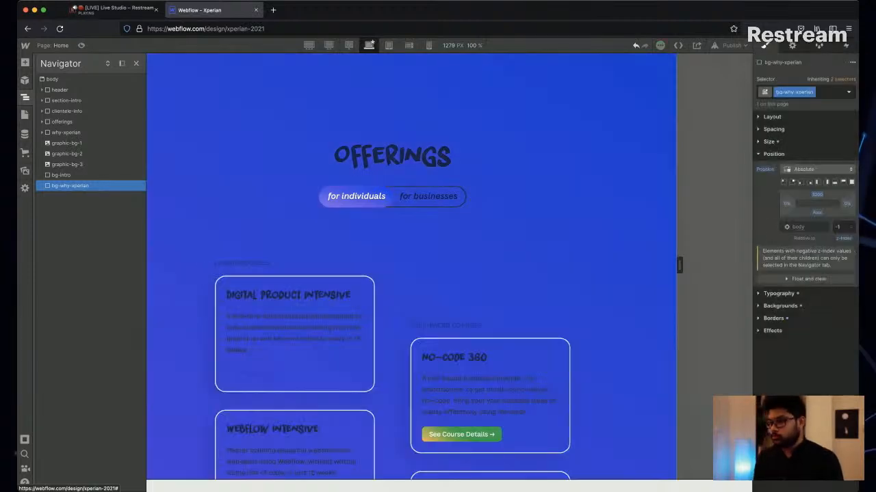
Move the bg-why-xperian block further down the page by setting its top offset to 5000 px.
scroll(411, 267, "down", 15)
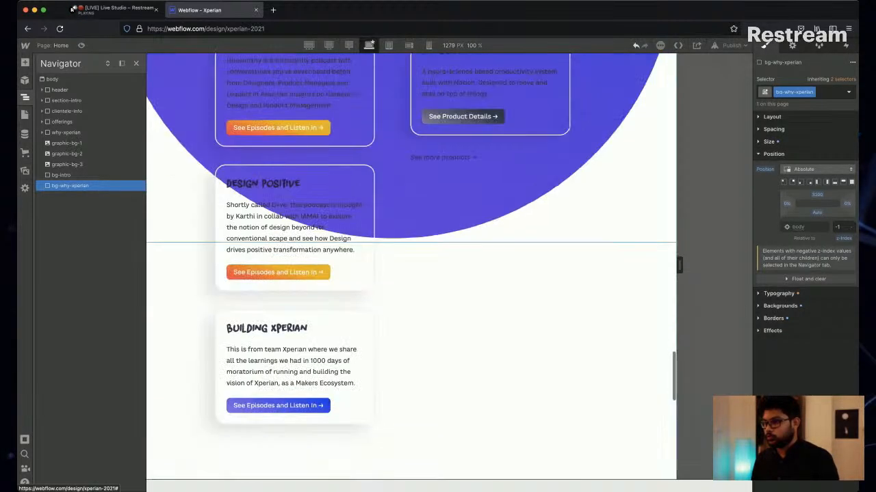
left_click(817, 195)
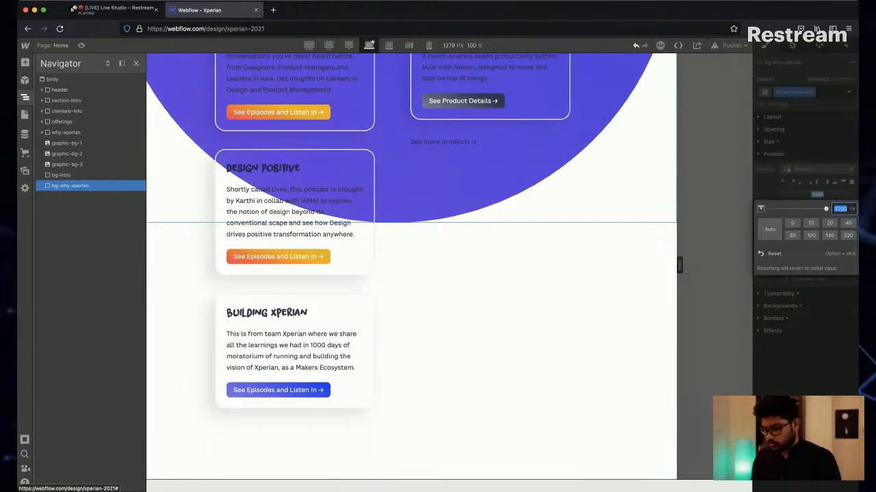
type("50")
key("Return")
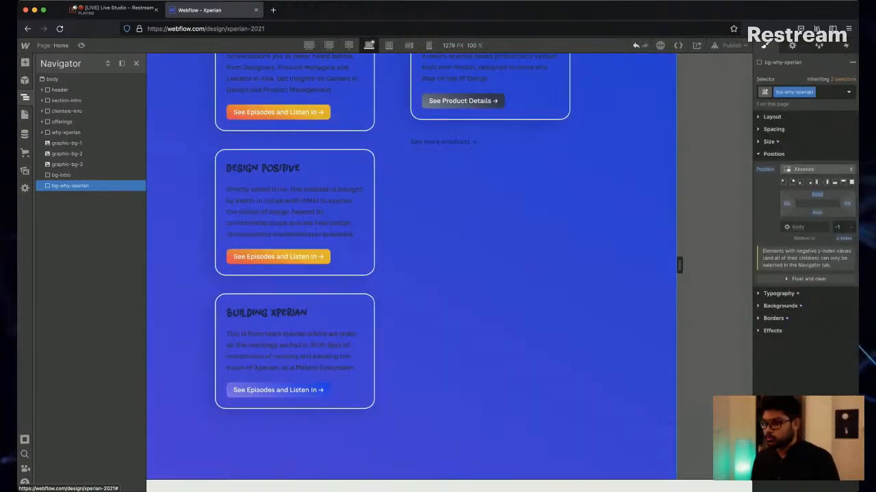
Compare the bg-why-xperian block with the why-xperian section and set its top offset to 6000 px.
scroll(410, 266, "down", 9)
scroll(411, 265, "up", 4)
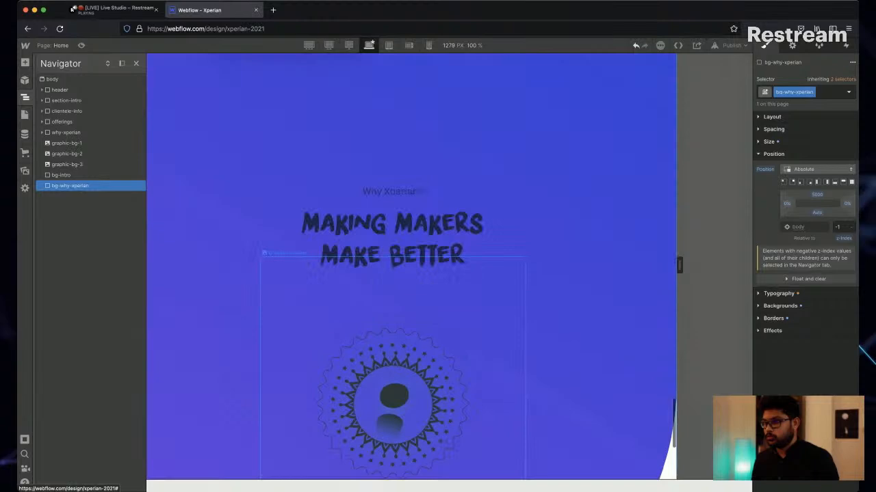
scroll(410, 265, "up", 10)
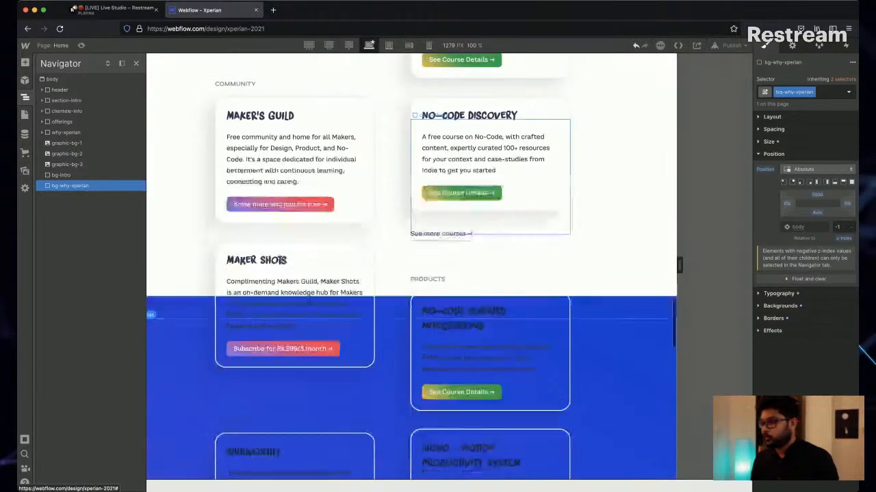
scroll(410, 265, "down", 5)
left_click(816, 195)
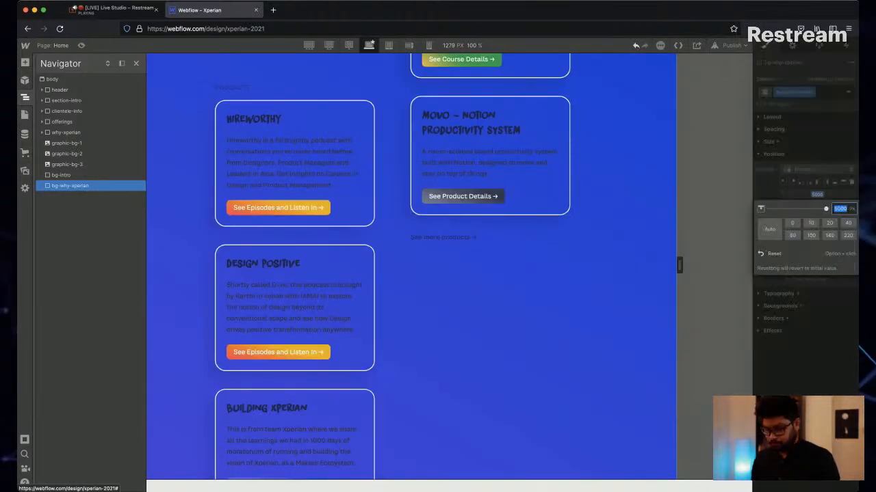
type("600")
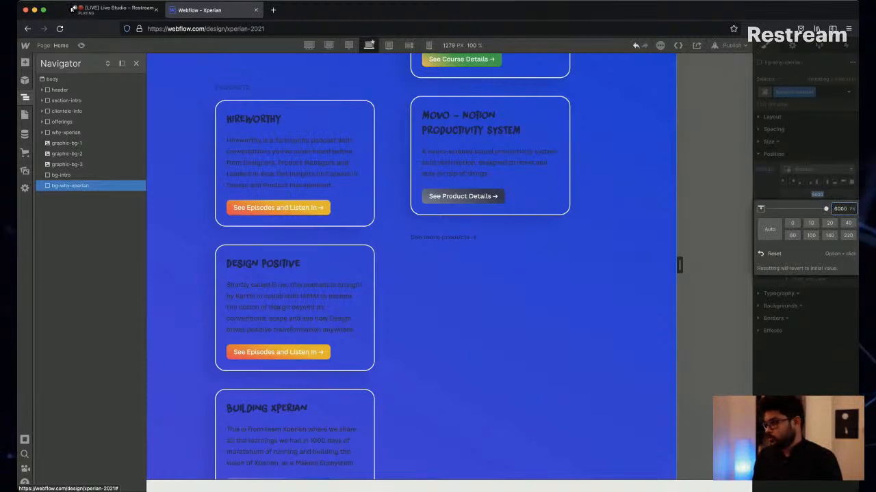
type("0")
key("Return")
Set the top offset of the bg-why-xperian block to 8000 px.
scroll(445, 236, "down", 6)
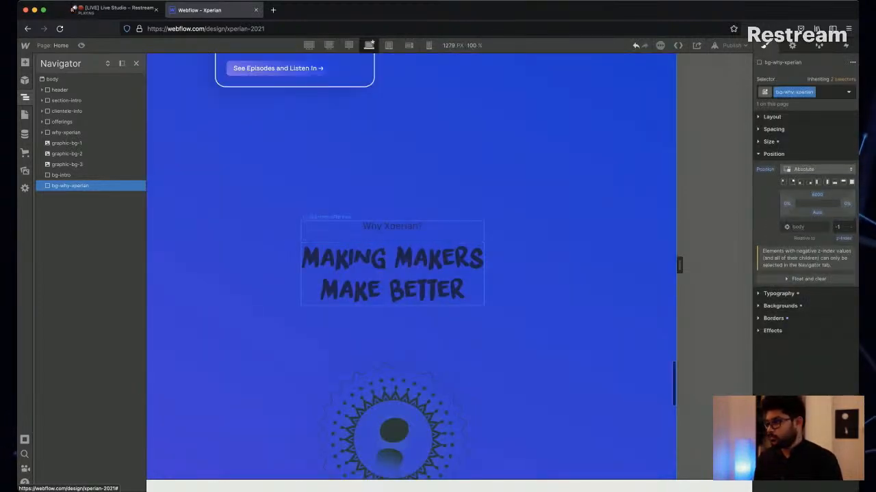
left_click(817, 195)
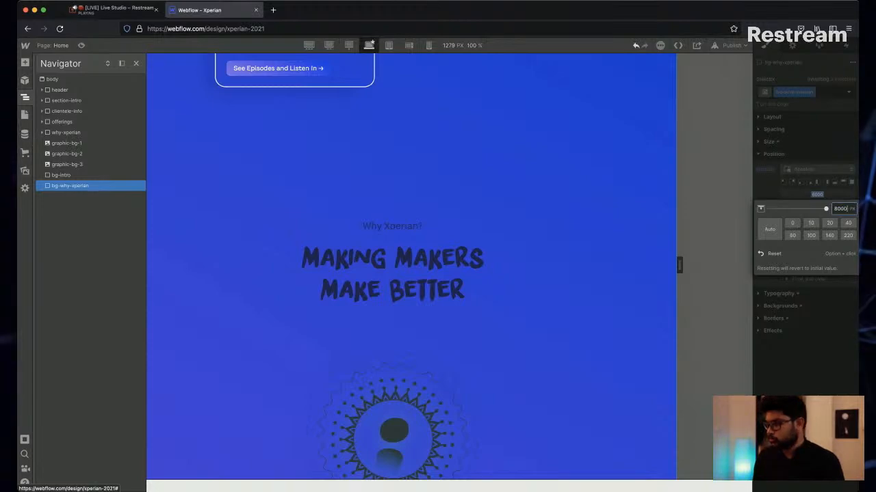
key("Escape")
Check the why-xperian section and set the bg-why-xperian block's top offset to 7500 px.
scroll(410, 273, "down", 8)
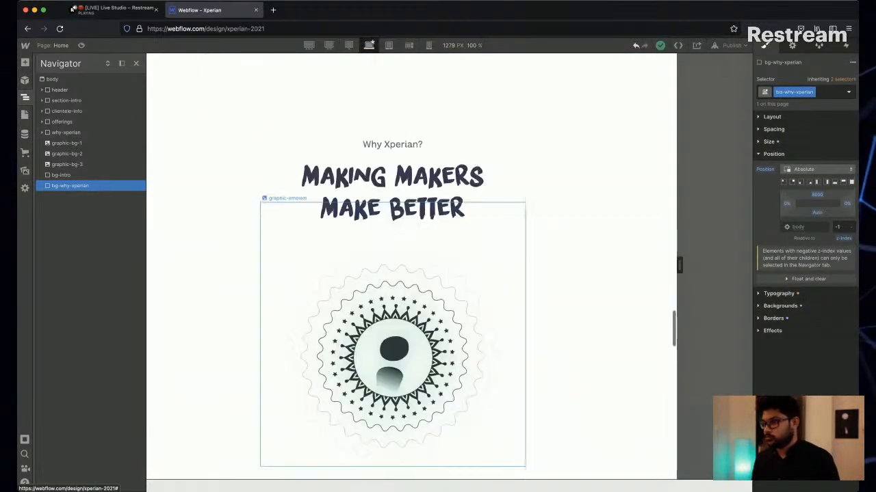
scroll(410, 267, "up", 9)
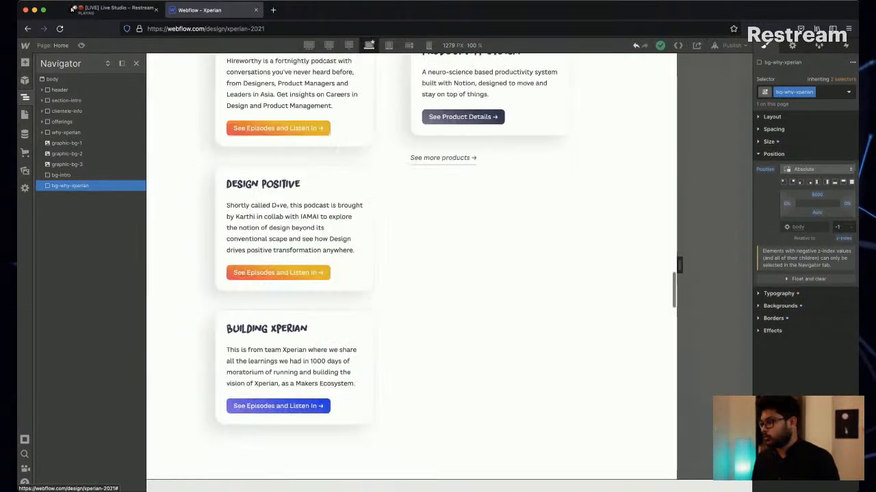
left_click(817, 195)
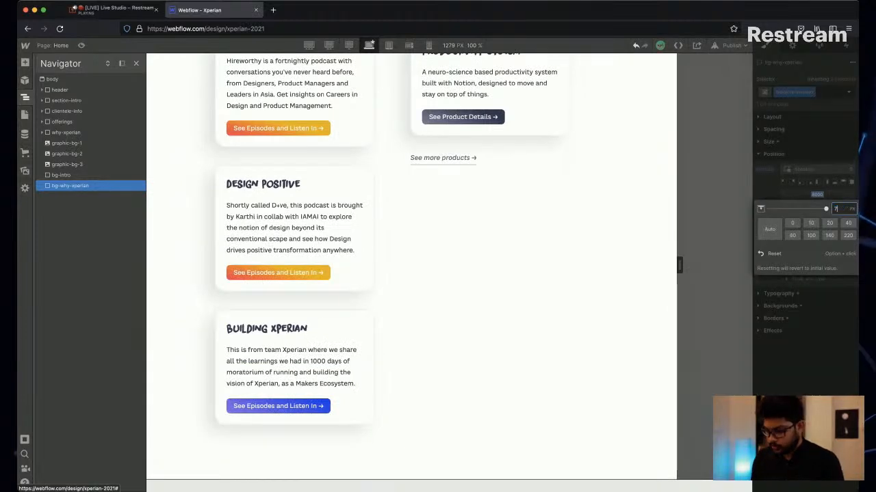
type("7500")
key("Return")
Raise the bg-why-xperian block towards the section heading with top offsets of 7200 px and 7000 px.
scroll(411, 266, "down", 8)
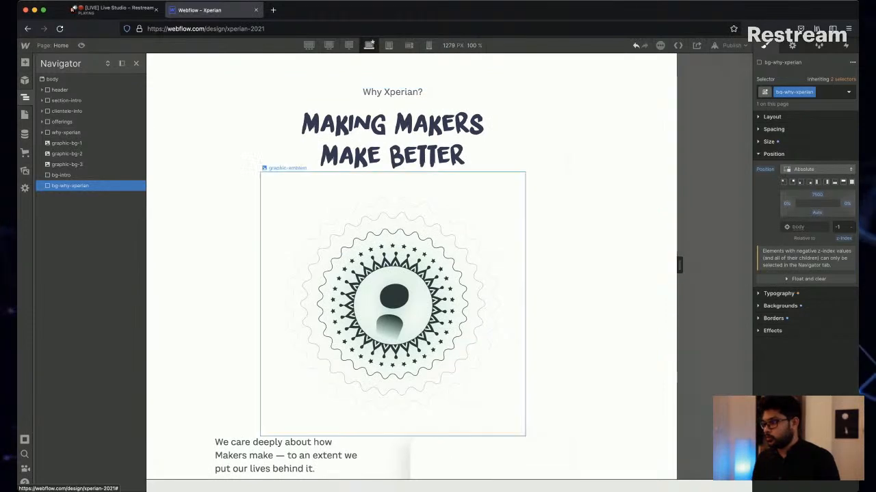
scroll(410, 267, "down", 4)
scroll(411, 267, "up", 3)
left_click(817, 195)
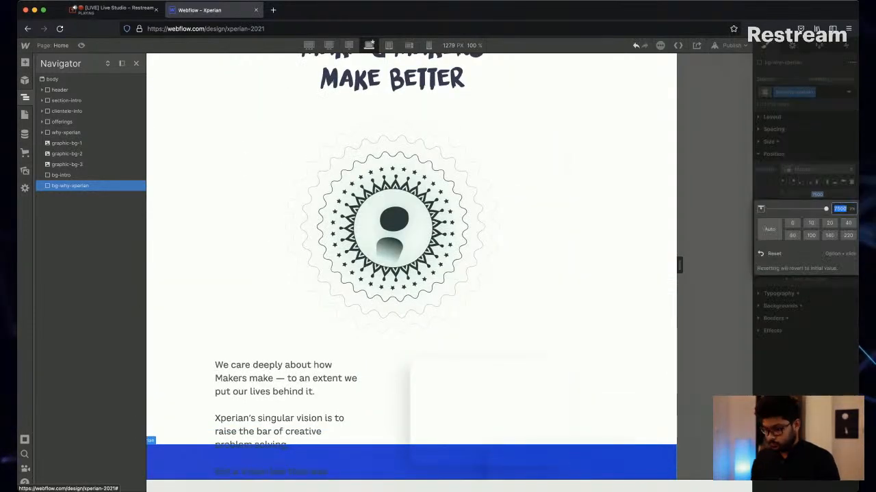
type("720")
key("Return")
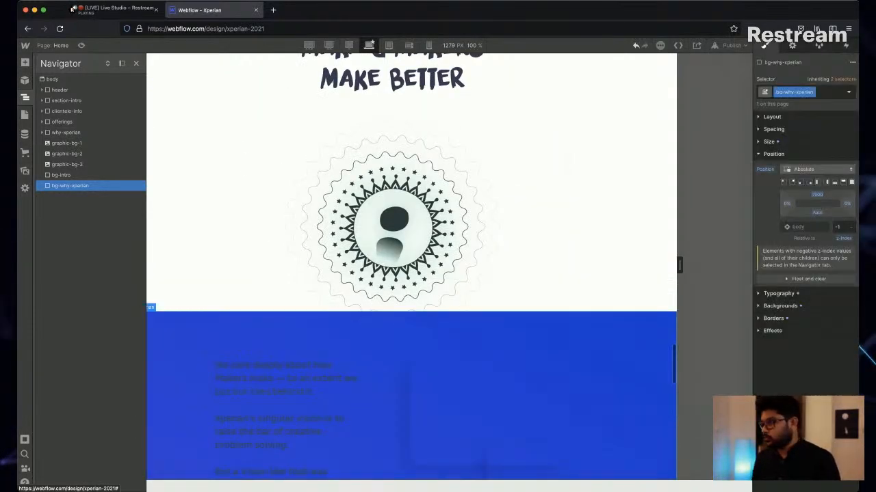
left_click(817, 195)
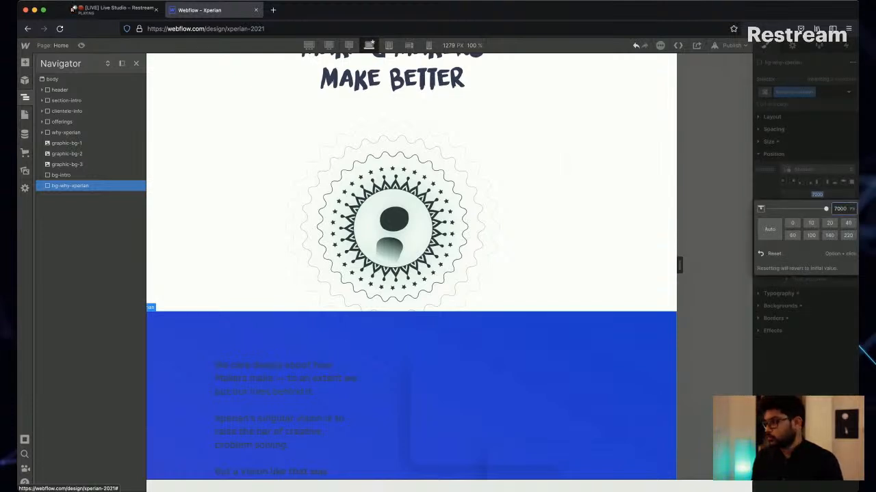
key("Return")
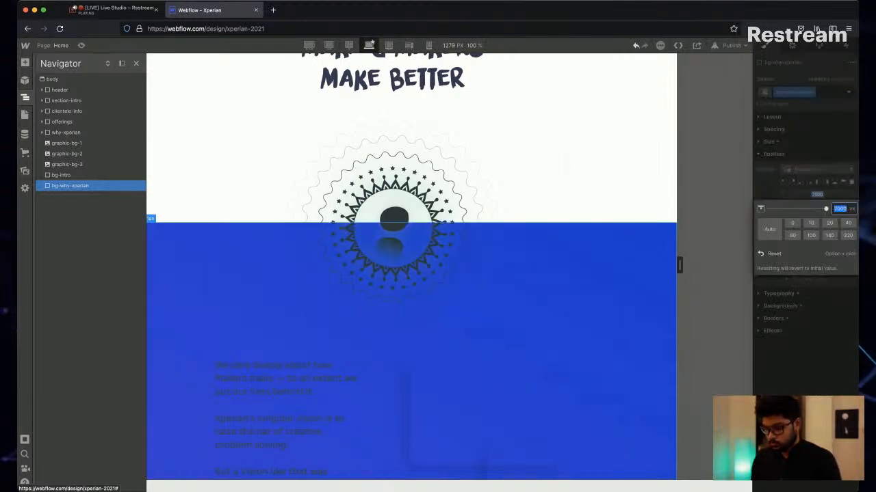
Set the bg-why-xperian block's top offset to 6400 px so it starts above the Why Xperian heading.
type("6400")
key("Return")
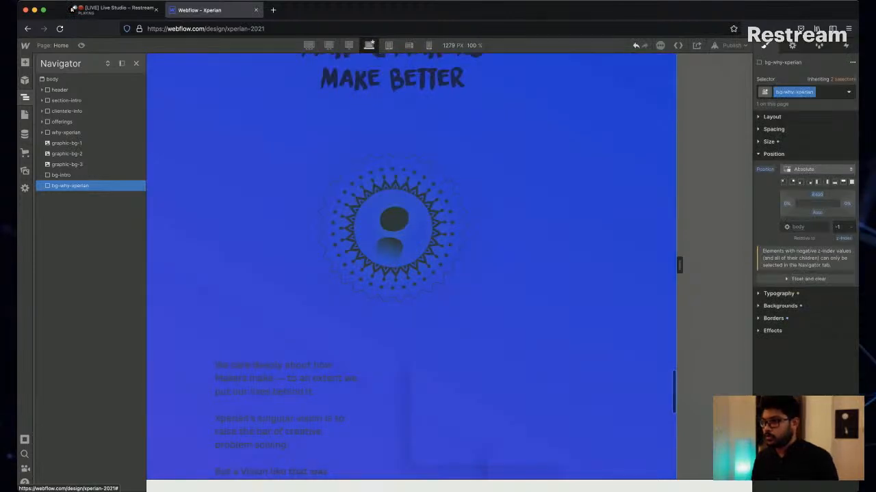
scroll(391, 322, "up", 5)
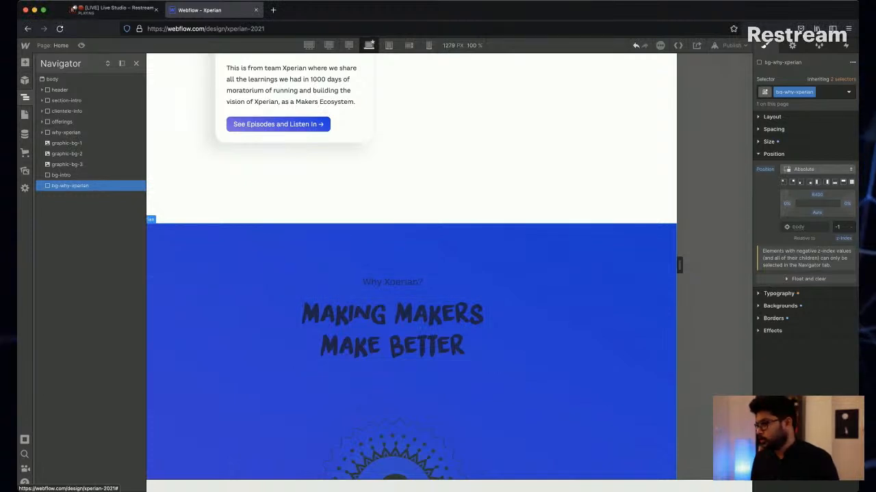
Replace the individual corner radii of the bg-why-xperian block with a uniform border radius of 50 vw.
left_click(780, 306)
left_click(774, 252)
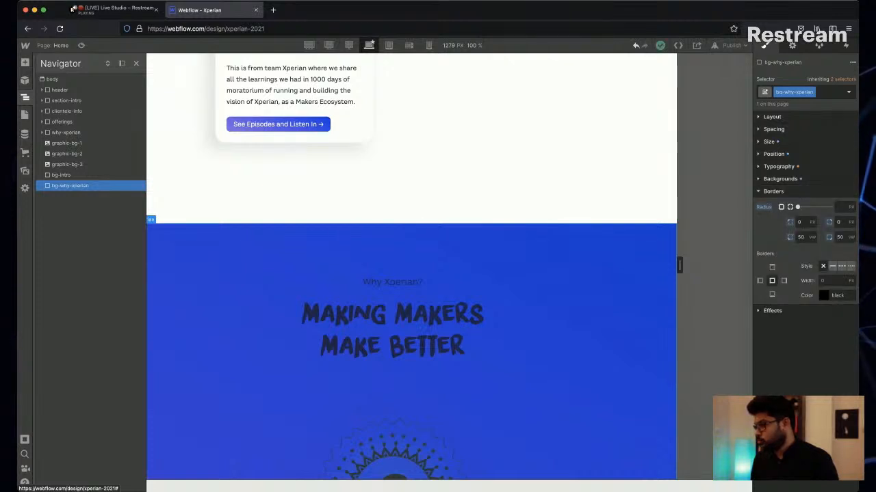
left_click(782, 207)
left_click(790, 207)
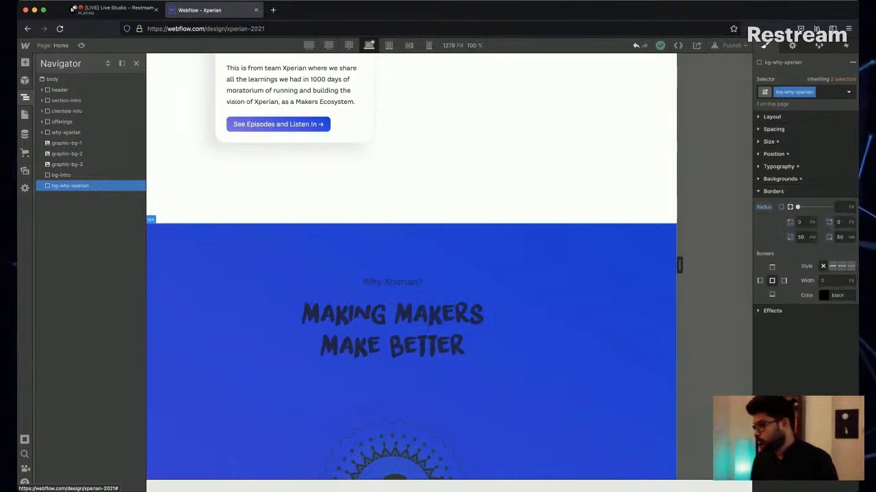
left_click(781, 208)
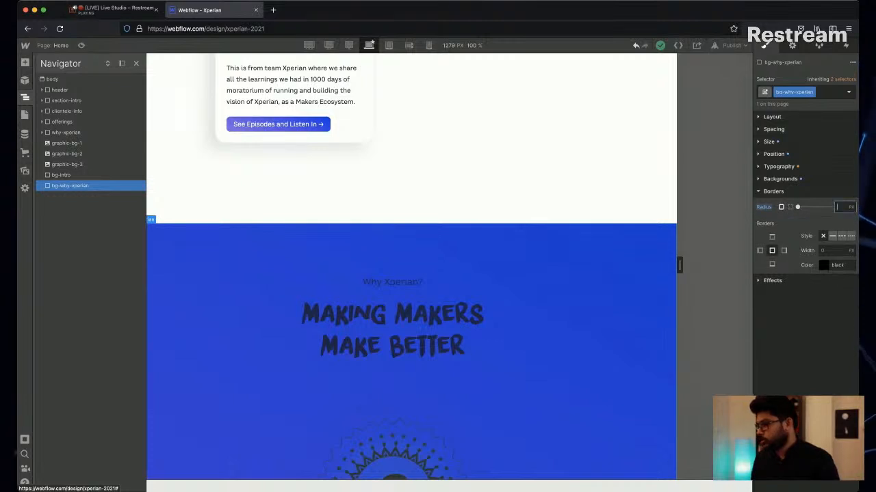
type("50v")
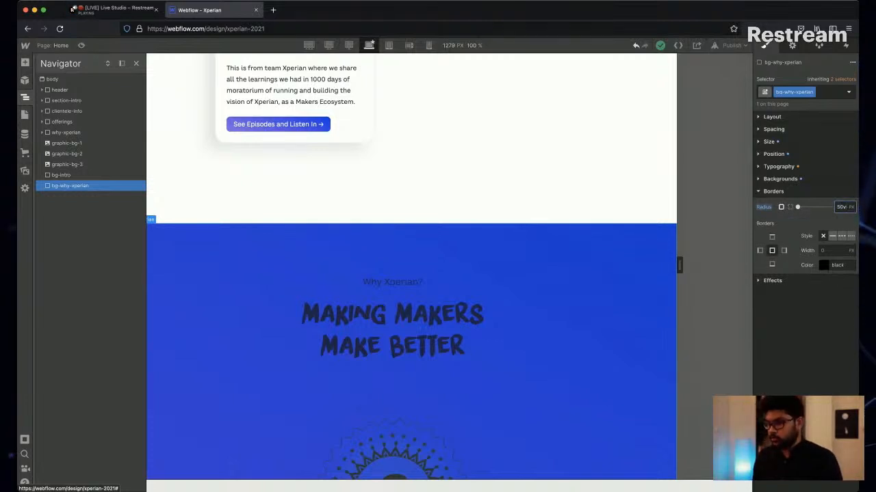
type("w")
key("Return")
scroll(404, 329, "down", 2)
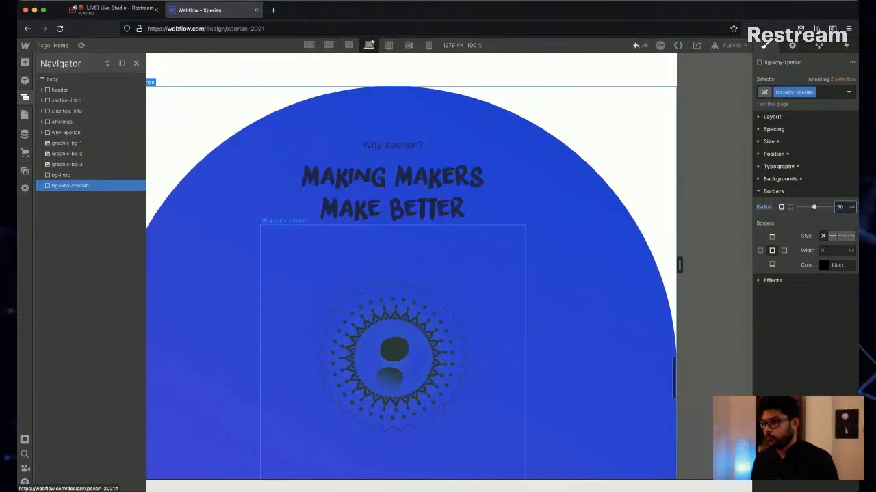
Change the first colour stop of the bg-why-xperian block's linear gradient to #e0f838.
left_click(779, 178)
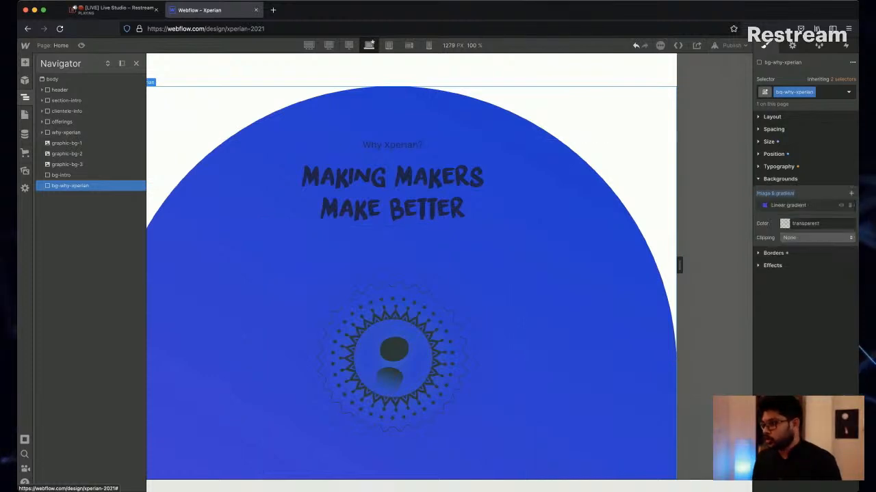
left_click(788, 205)
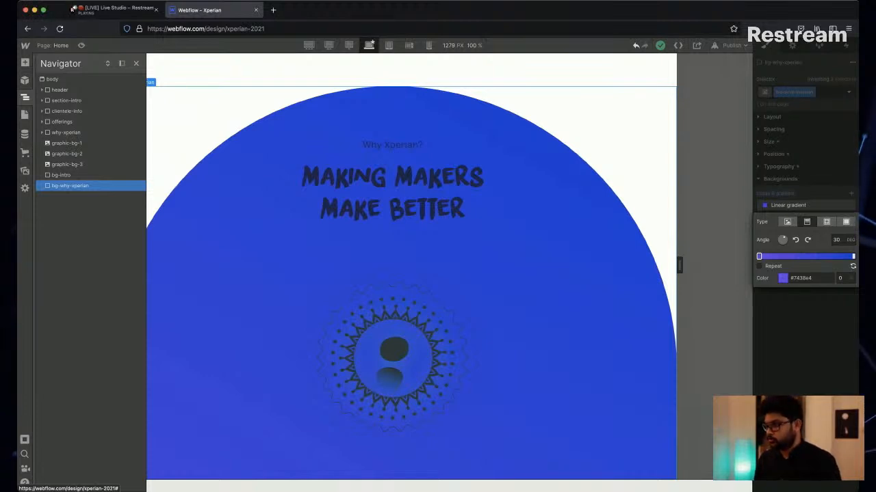
left_click(802, 279)
type("#e0f838")
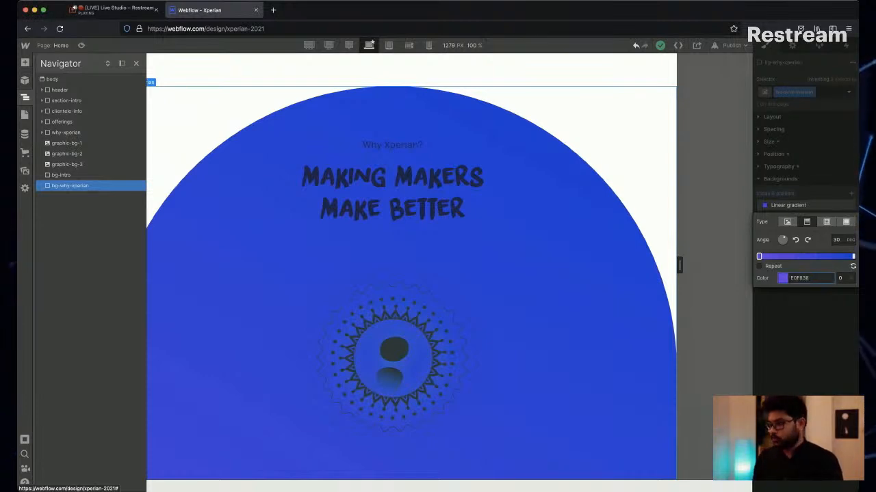
key("Return")
Set the end colour stop of the bg-why-xperian block's linear gradient to #2cfffe.
key("super+Tab")
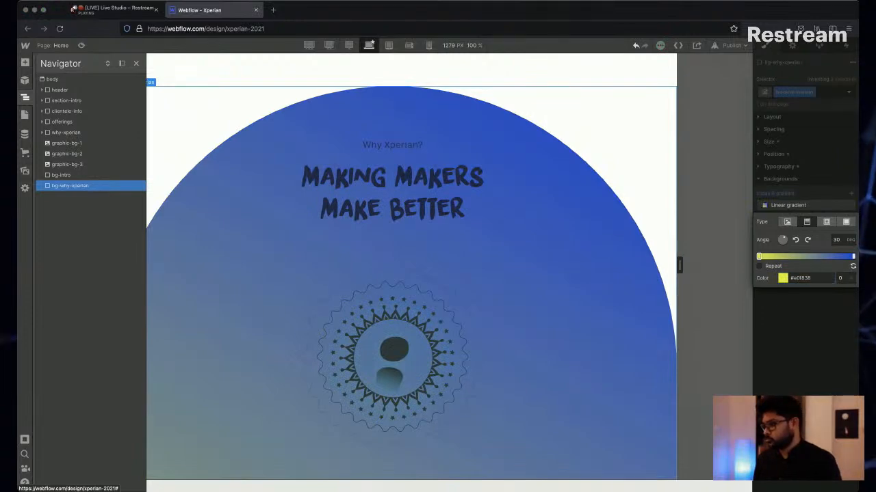
key("super+Tab")
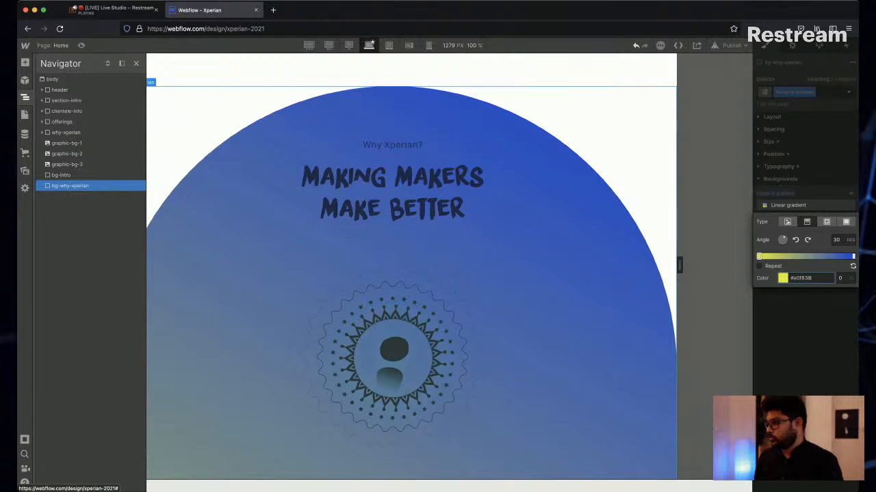
left_click(853, 257)
left_click(807, 278)
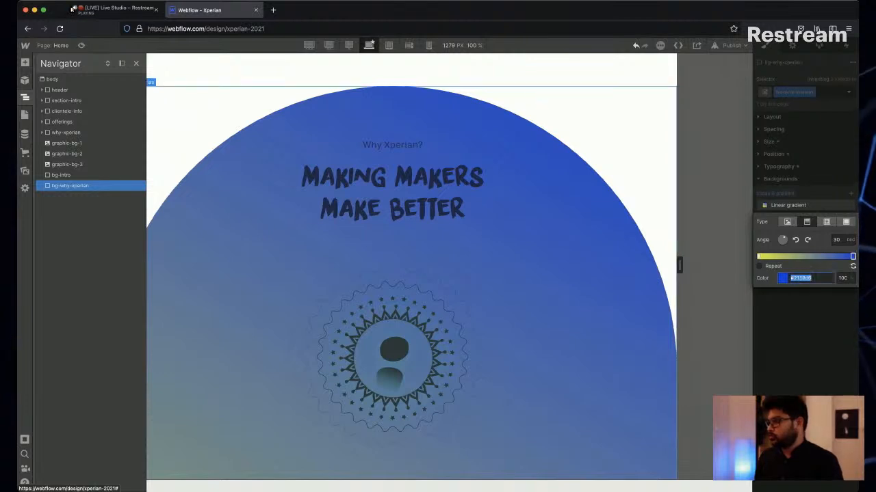
type("#2cfffe")
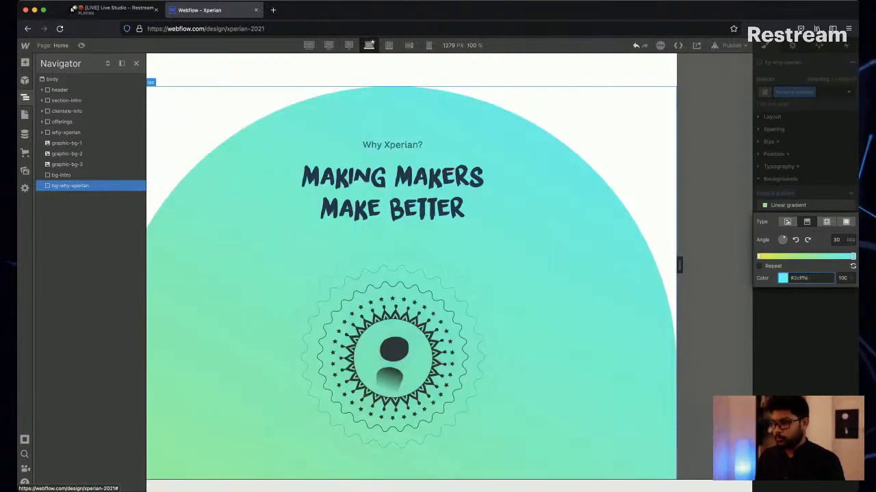
scroll(411, 308, "down", 4)
scroll(468, 246, "down", 1)
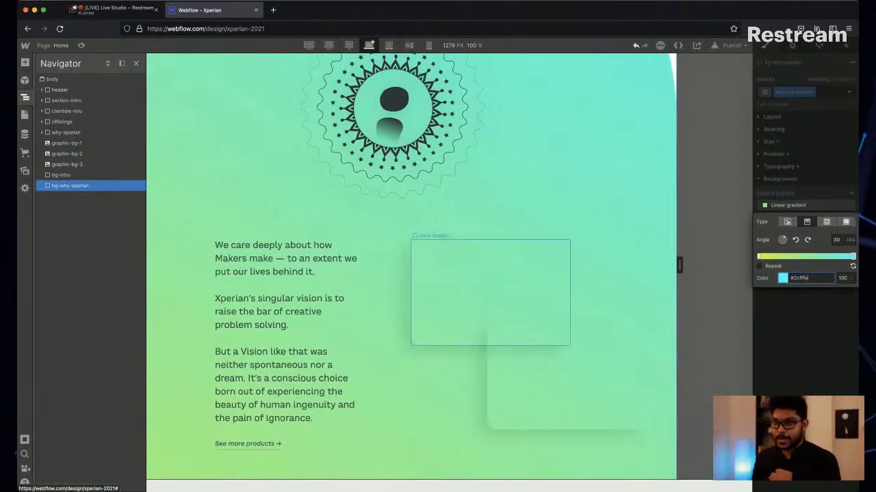
Add the existing combo class bg-color-white to the card-image-1 block in the why-xperian section.
key("super+Tab")
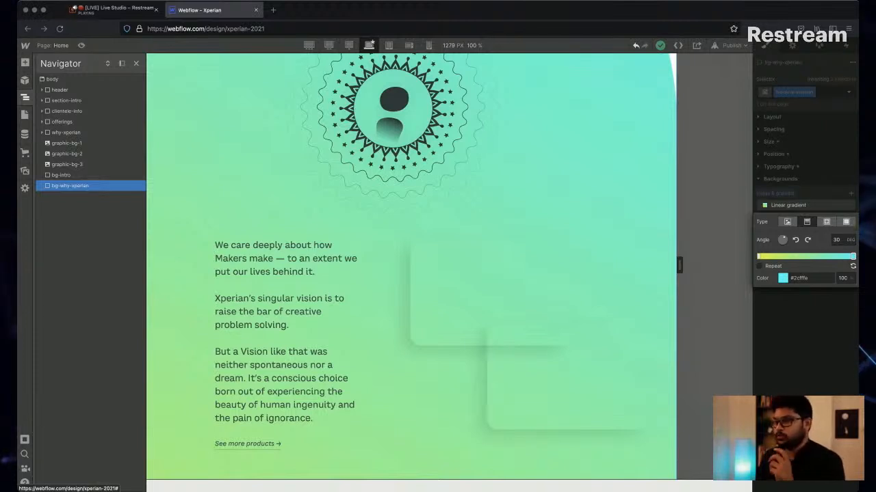
key("super+Tab")
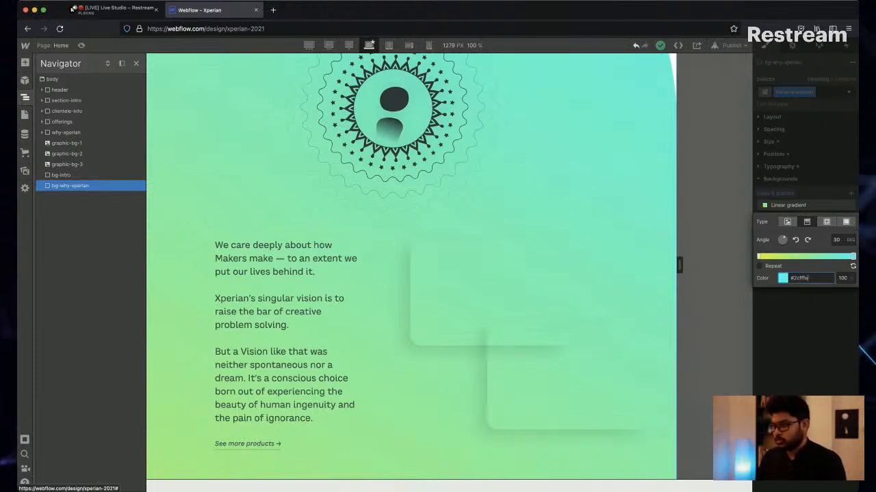
scroll(479, 178, "down", 3)
scroll(479, 177, "up", 1)
left_click(490, 169)
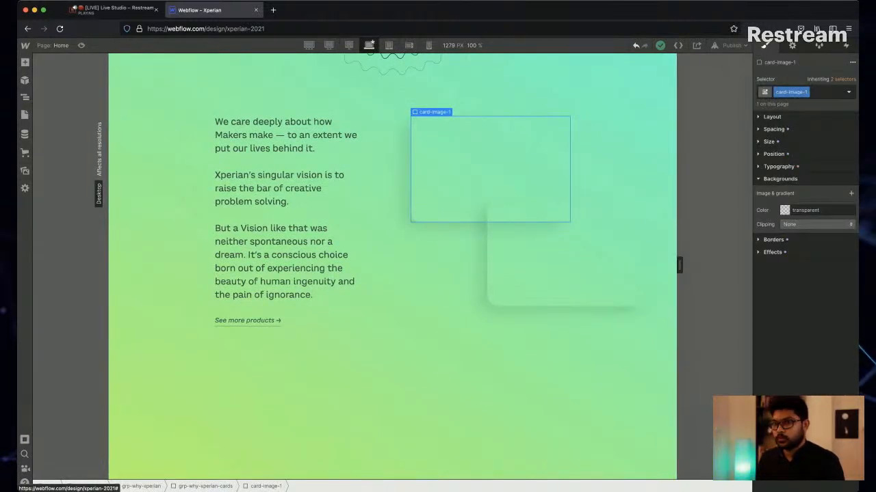
left_click(612, 161)
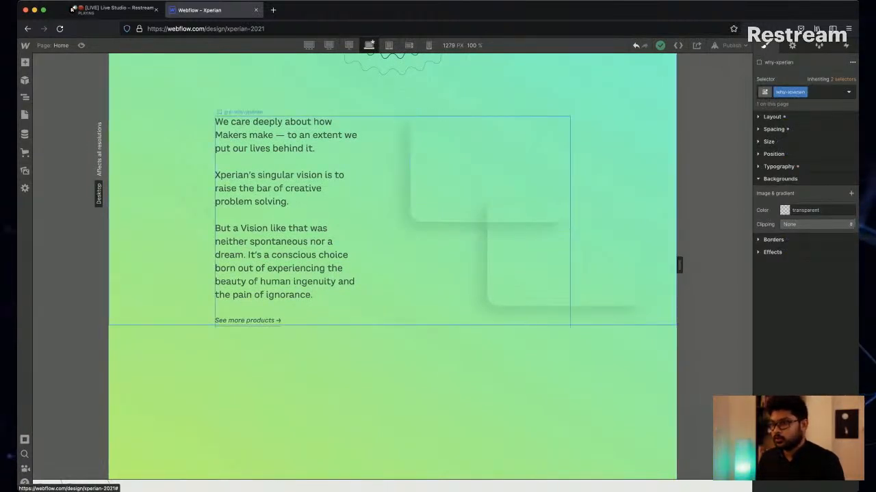
scroll(392, 267, "up", 3)
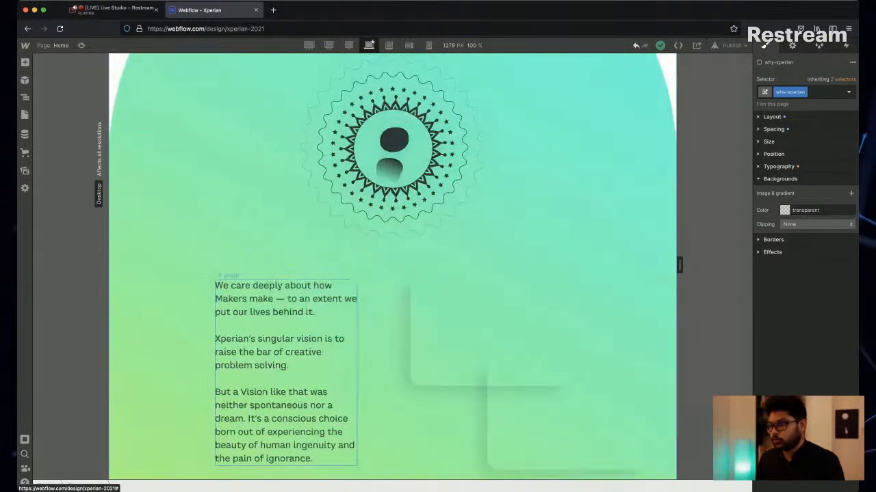
scroll(411, 308, "up", 1)
left_click(490, 396)
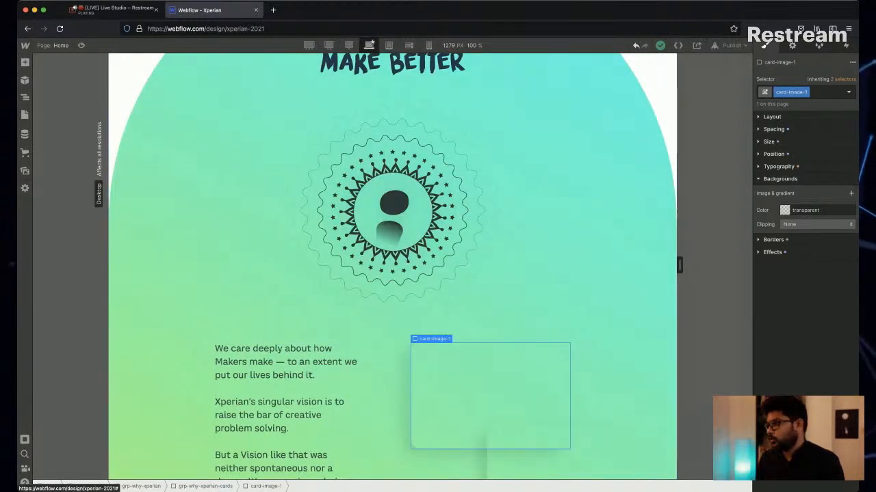
key("super+Return")
key("Down")
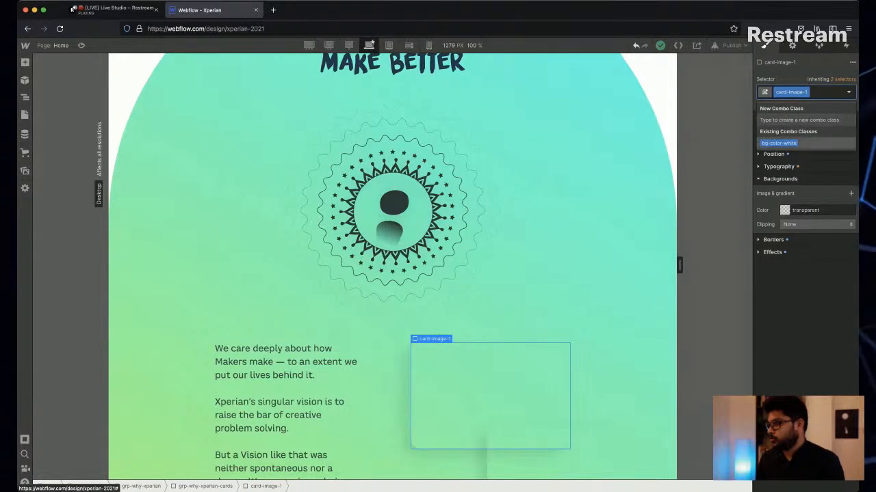
key("Return")
Give the card-image-2 block the same bg-color-white combo class.
scroll(547, 342, "down", 2)
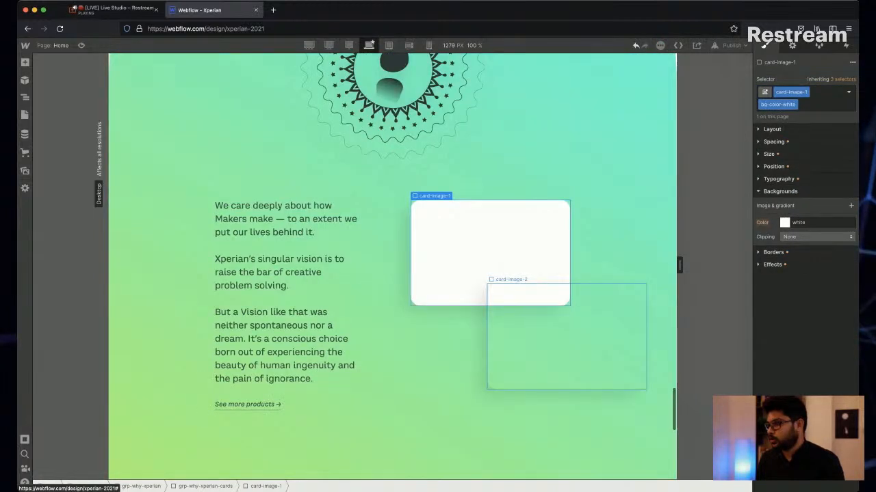
left_click(567, 336)
key("super+Return")
key("Down")
key("Return")
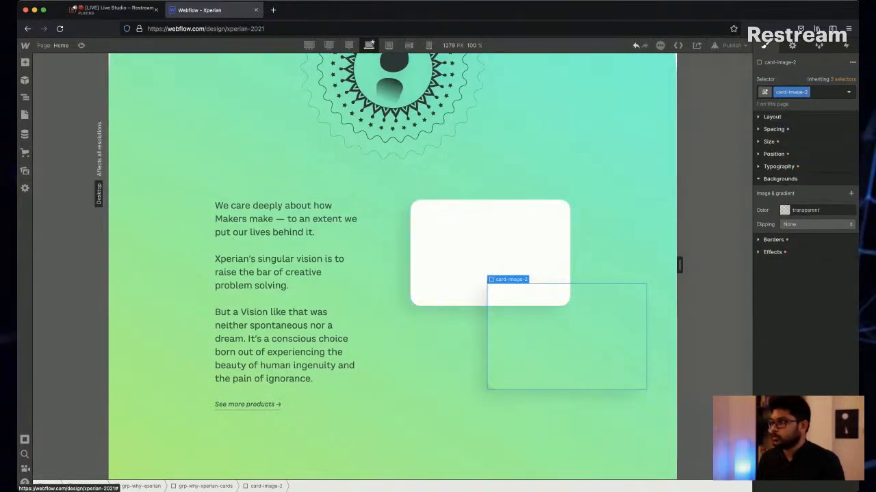
key("super+Return")
key("Return")
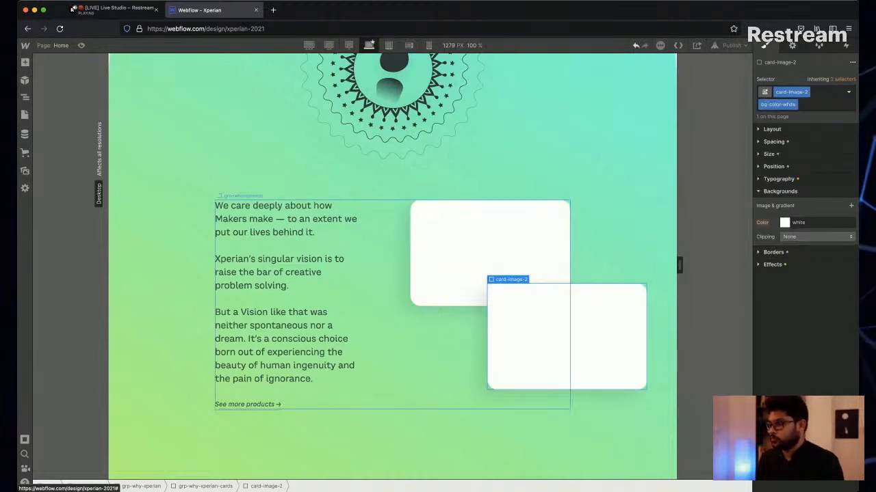
Examine the why-xperian group and its gradient background from the heading down to the rounded lower edge, comparing it with the design.
left_click(141, 487)
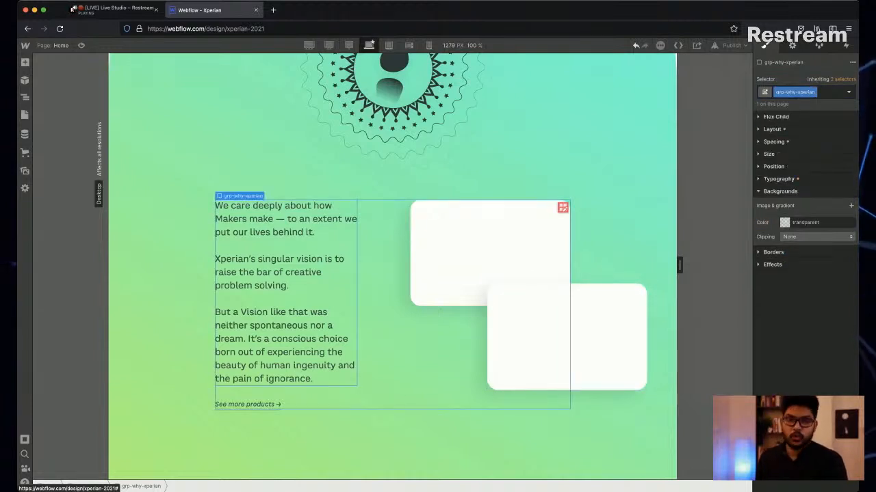
scroll(392, 274, "down", 1)
scroll(392, 273, "up", 5)
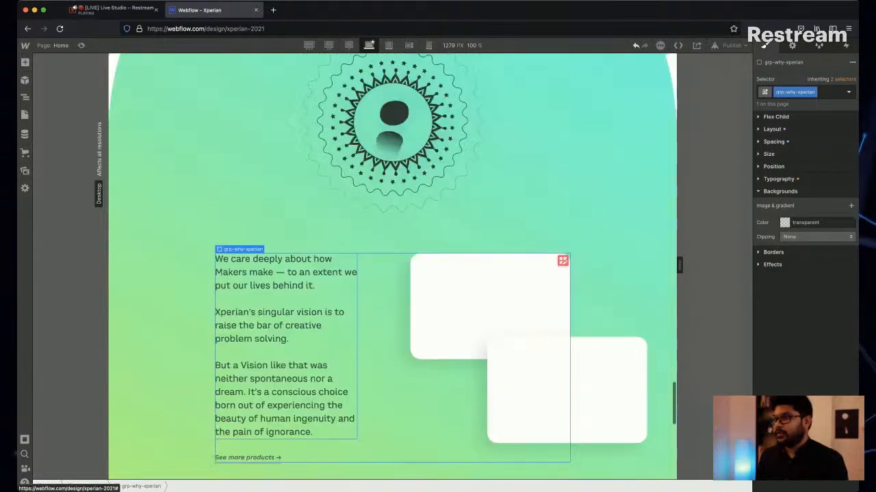
scroll(392, 266, "down", 2)
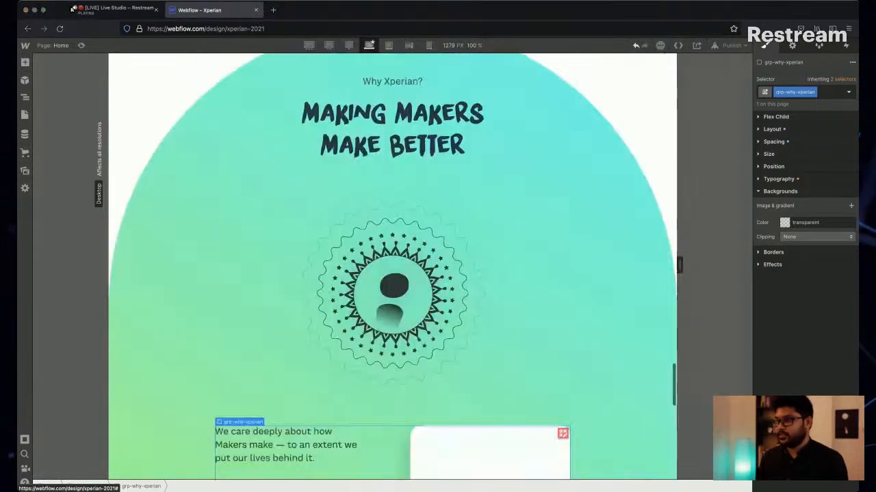
scroll(392, 266, "down", 10)
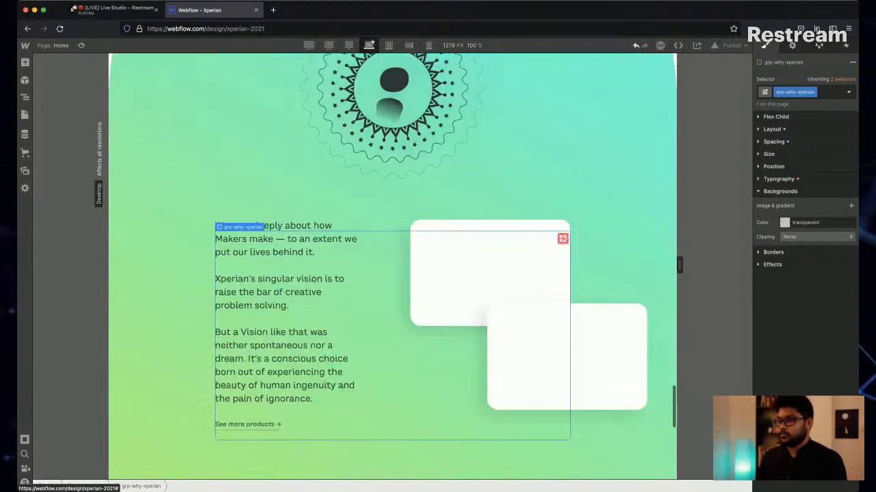
scroll(392, 266, "up", 3)
scroll(392, 266, "down", 1)
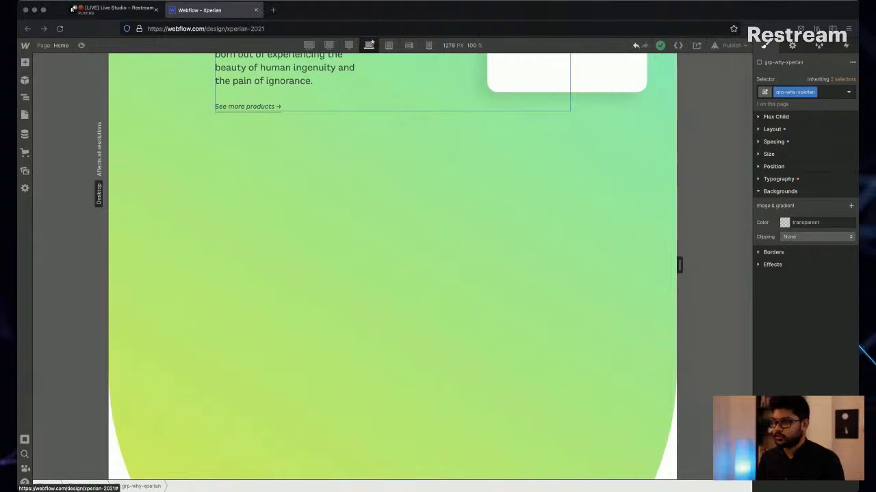
key("super+Tab")
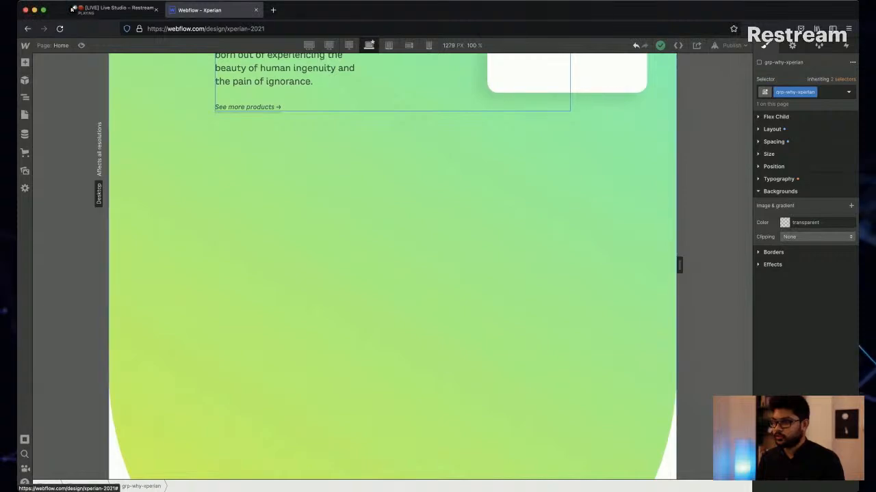
scroll(392, 266, "up", 8)
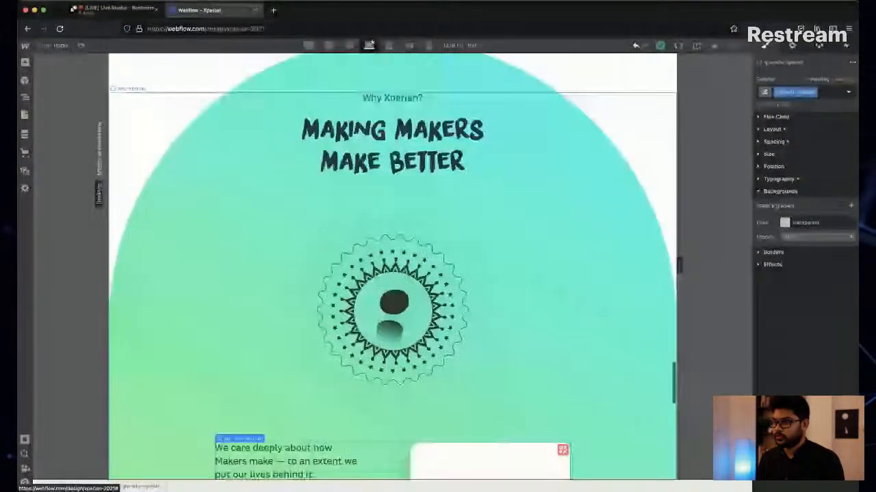
Check the Restream studio chat for viewer messages and review the homepage from the offerings up to the header and intro.
left_click(113, 9)
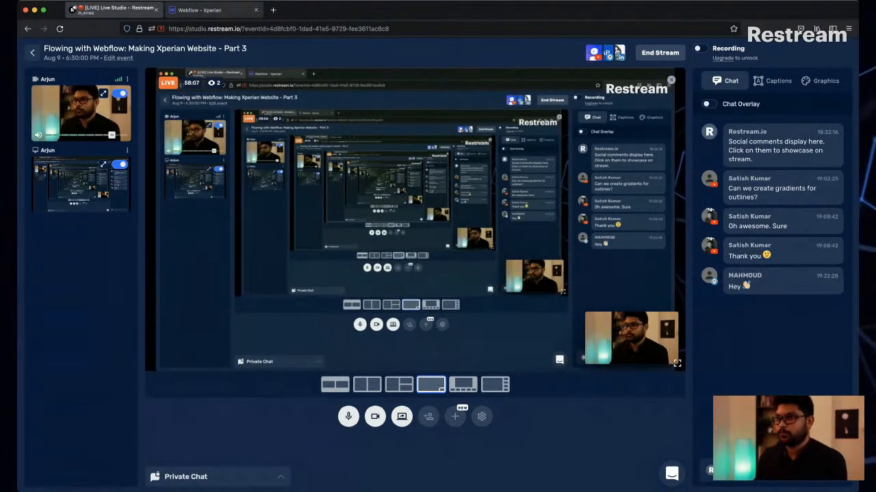
left_click(212, 11)
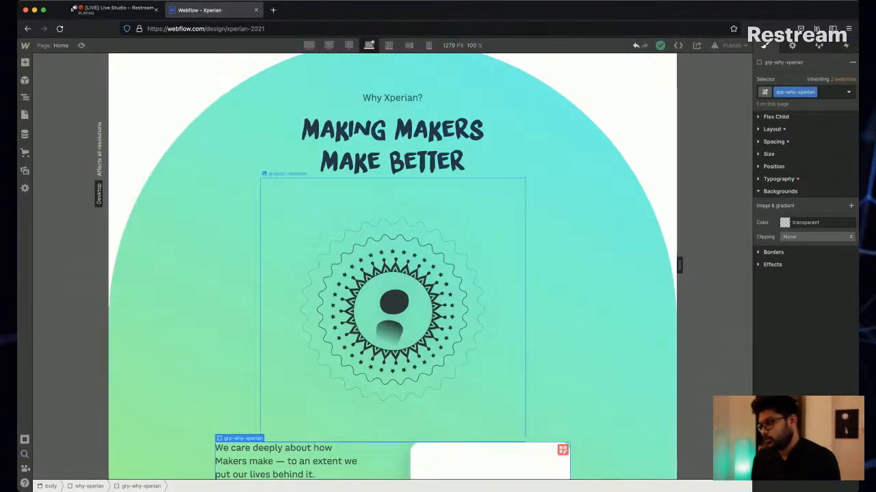
scroll(318, 318, "up", 8)
scroll(392, 267, "up", 10)
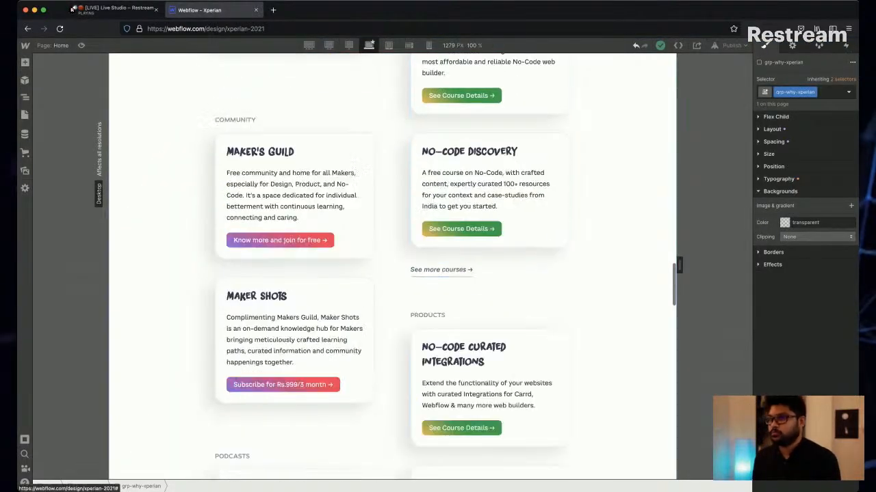
scroll(392, 267, "up", 10)
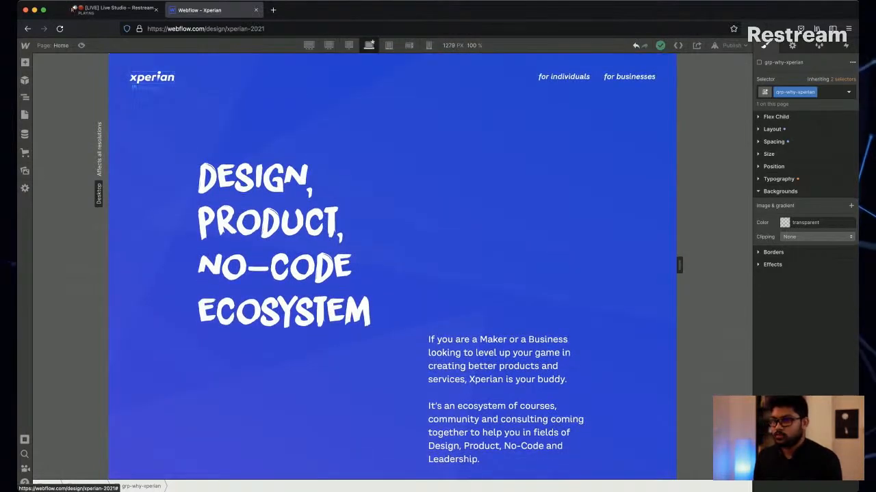
left_click(392, 76)
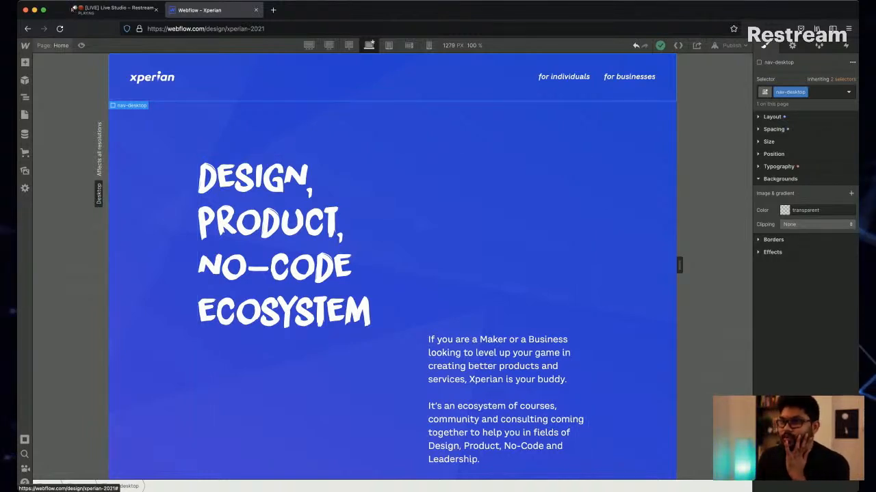
left_click(72, 10)
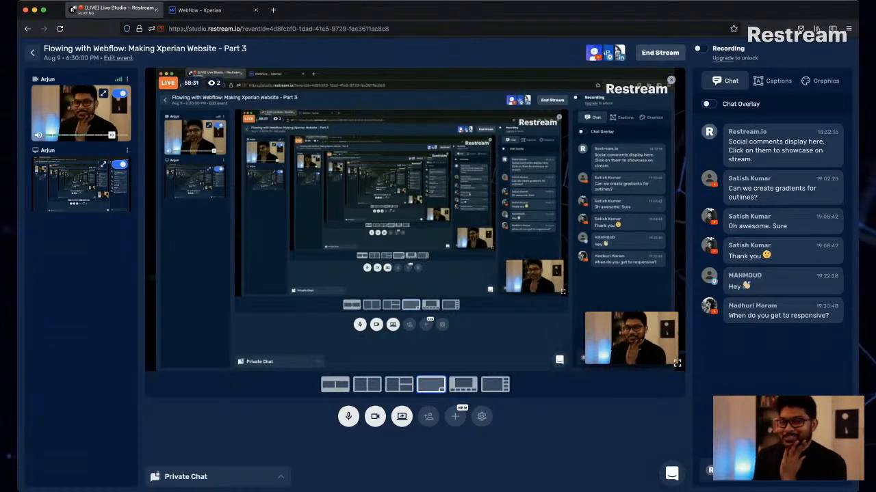
key("ctrl+Tab")
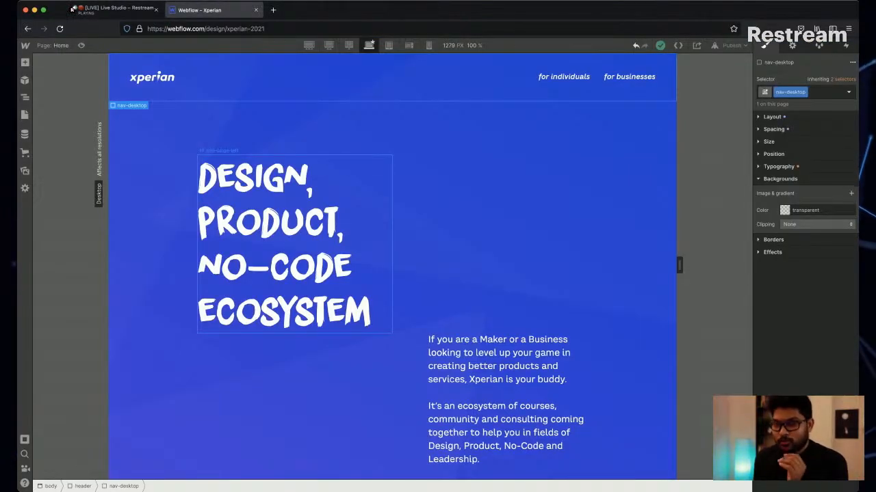
scroll(392, 274, "down", 3)
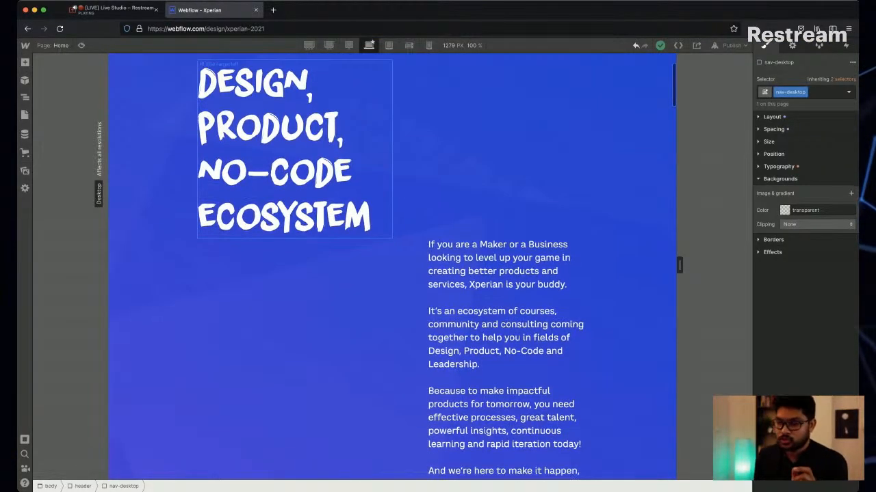